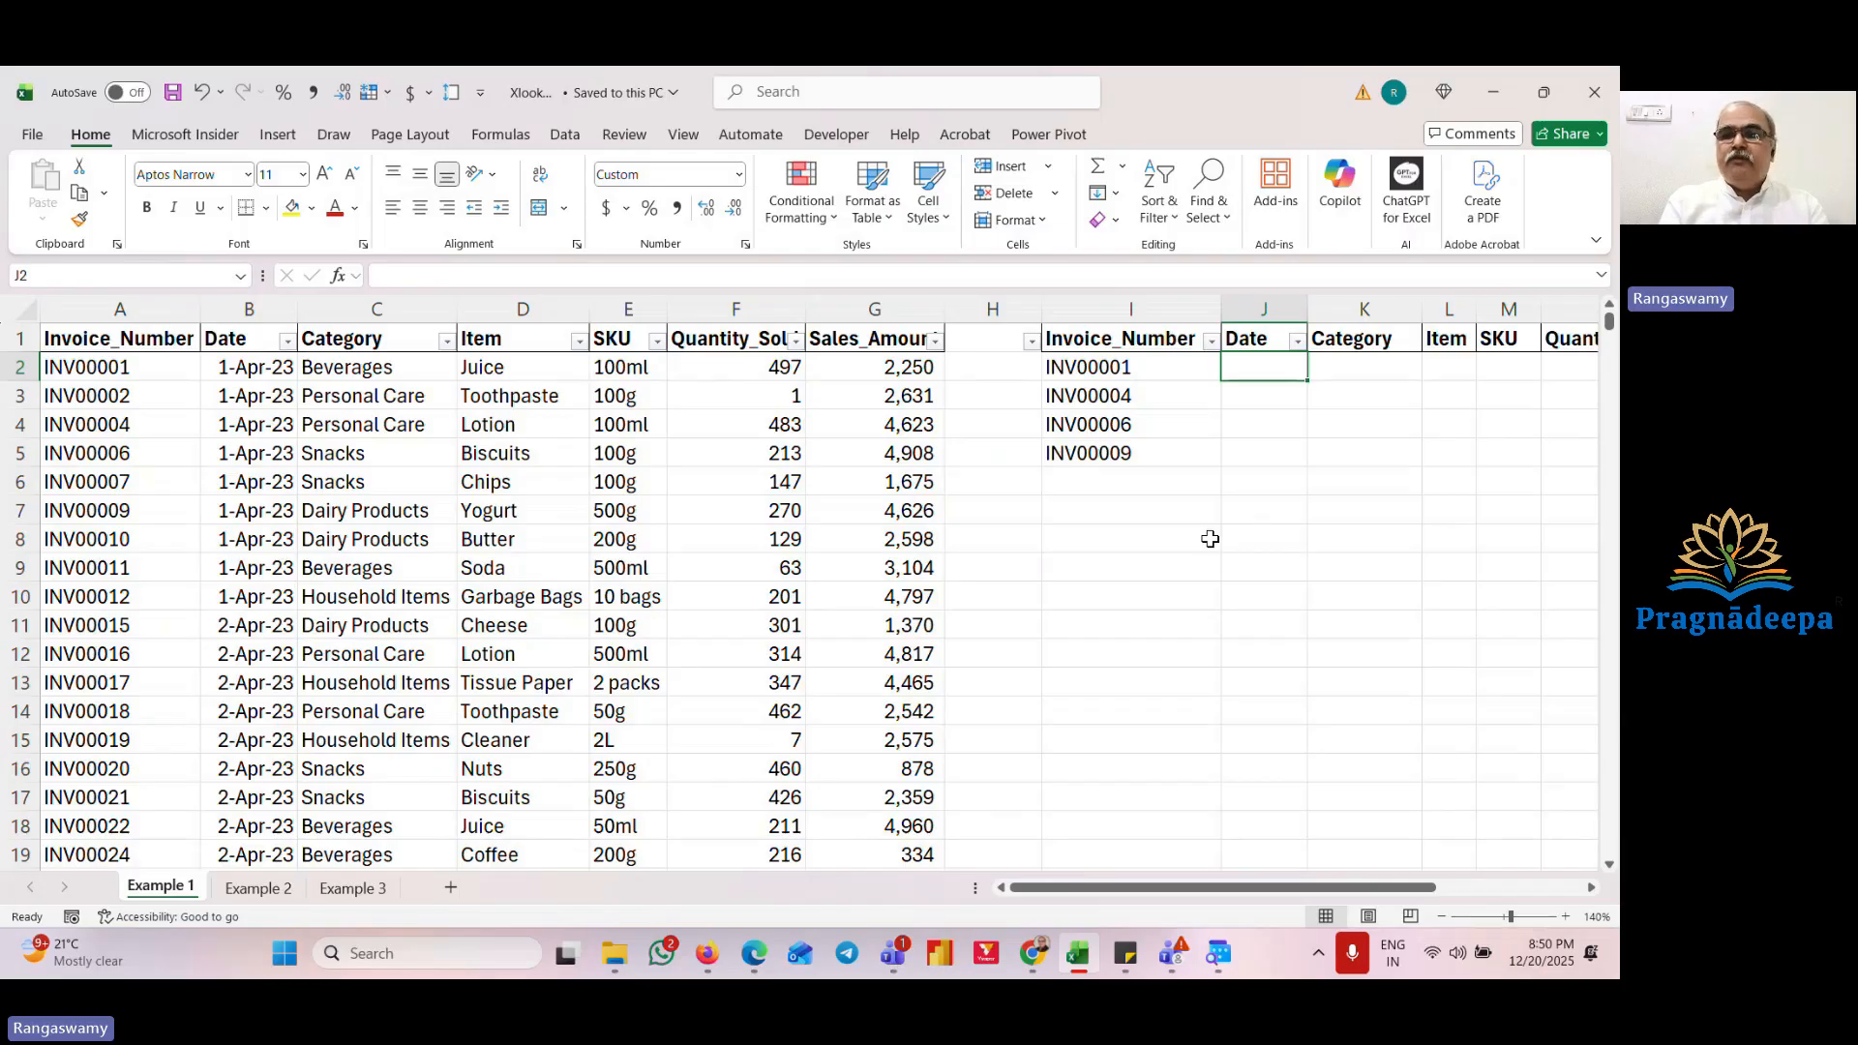
Step: Enter =VLOOKUP(I2,A2:B348,2,0) in J2 to return the date for the invoice number in I2
{"action": "key", "text": "Left"}
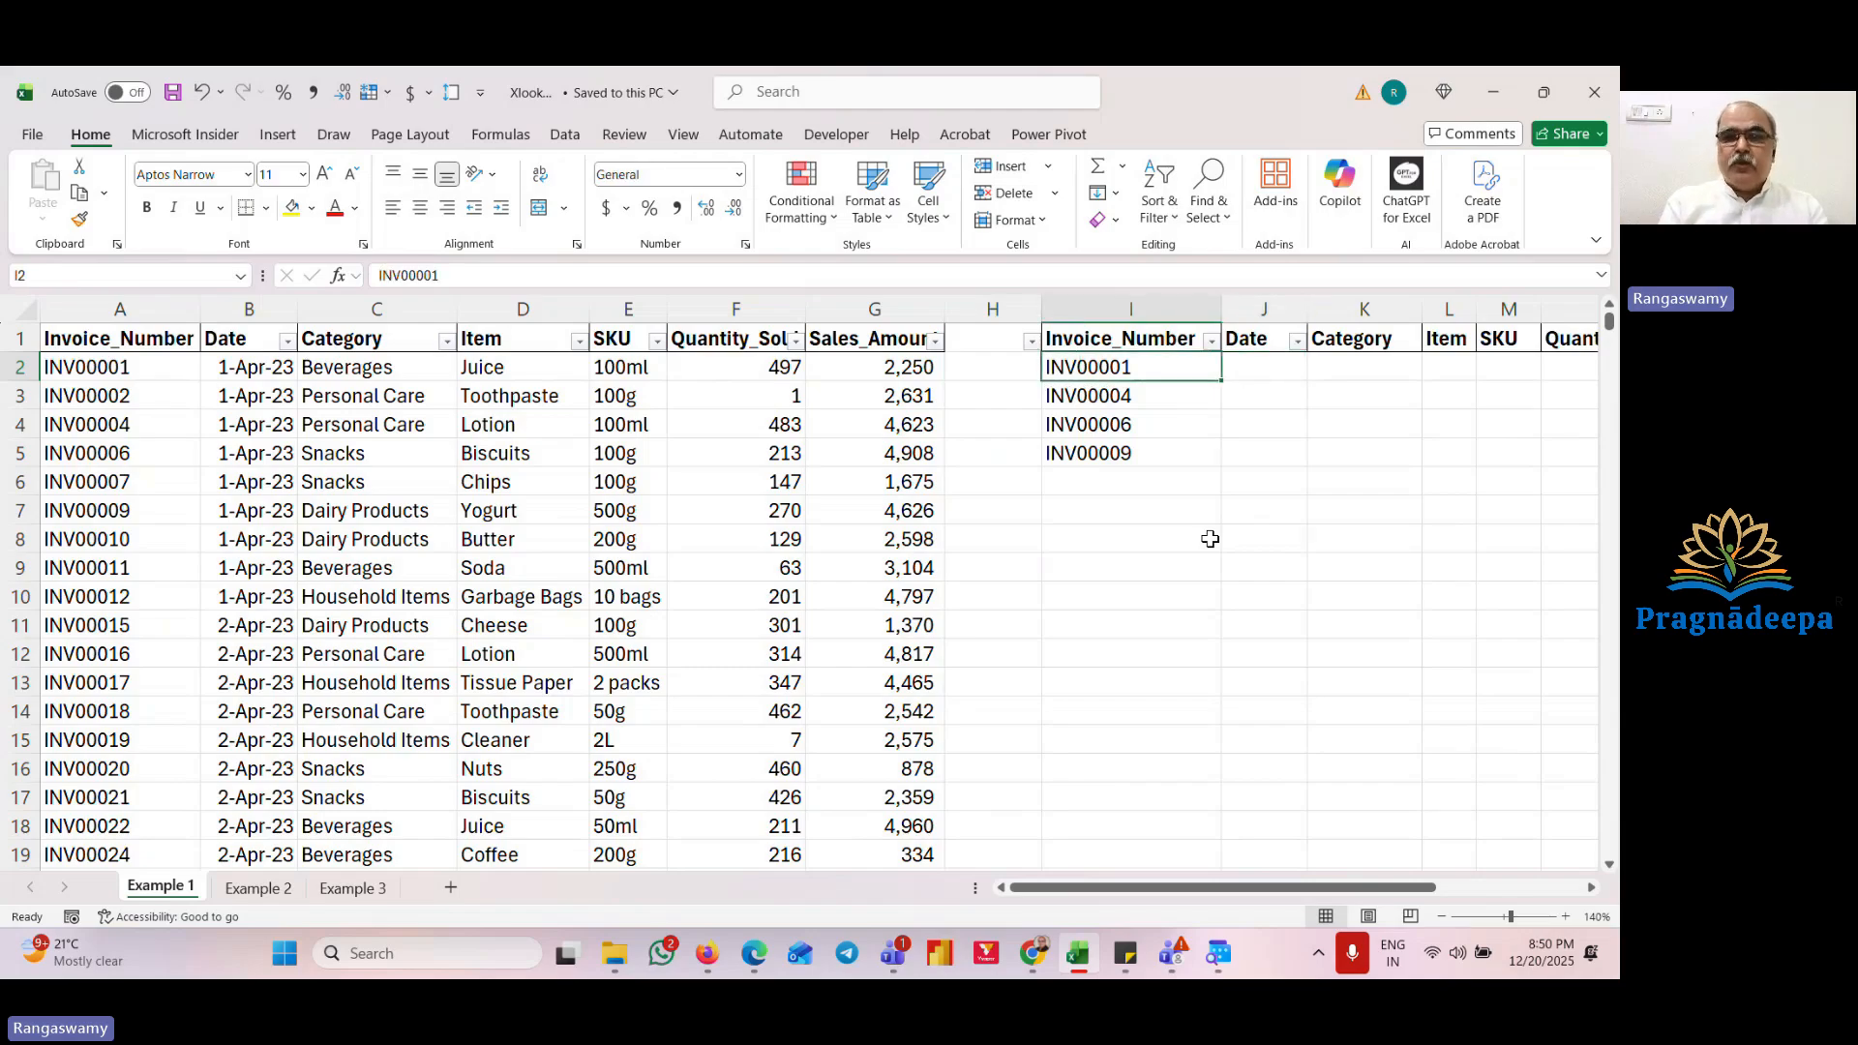
{"action": "key", "text": "Right"}
{"action": "type", "text": "=vlo"}
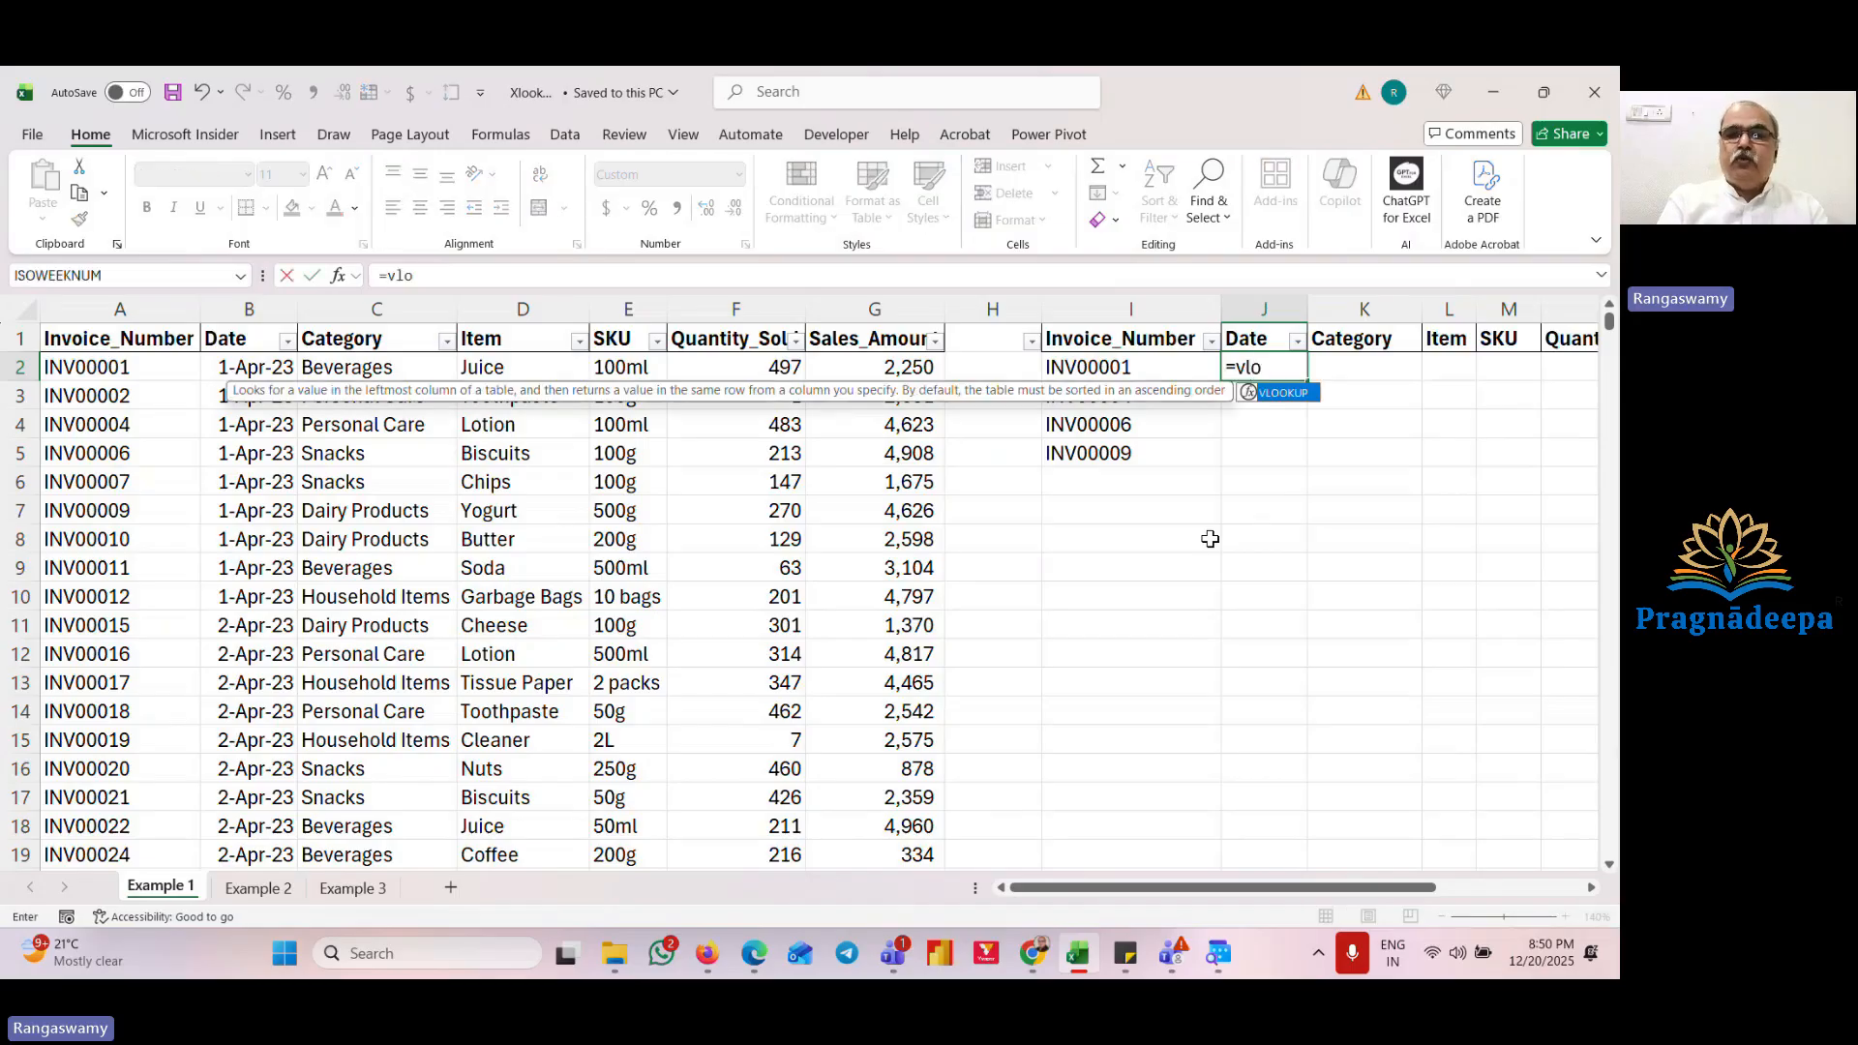
{"action": "key", "text": "Tab"}
{"action": "key", "text": "Left"}
{"action": "type", "text": ","}
{"action": "key", "text": "Left"}
{"action": "key", "text": "Left"}
{"action": "key", "text": "Left"}
{"action": "key", "text": "Left"}
{"action": "key", "text": "Left"}
{"action": "key", "text": "Left"}
{"action": "key", "text": "Left"}
{"action": "key", "text": "Left"}
{"action": "key", "text": "Left"}
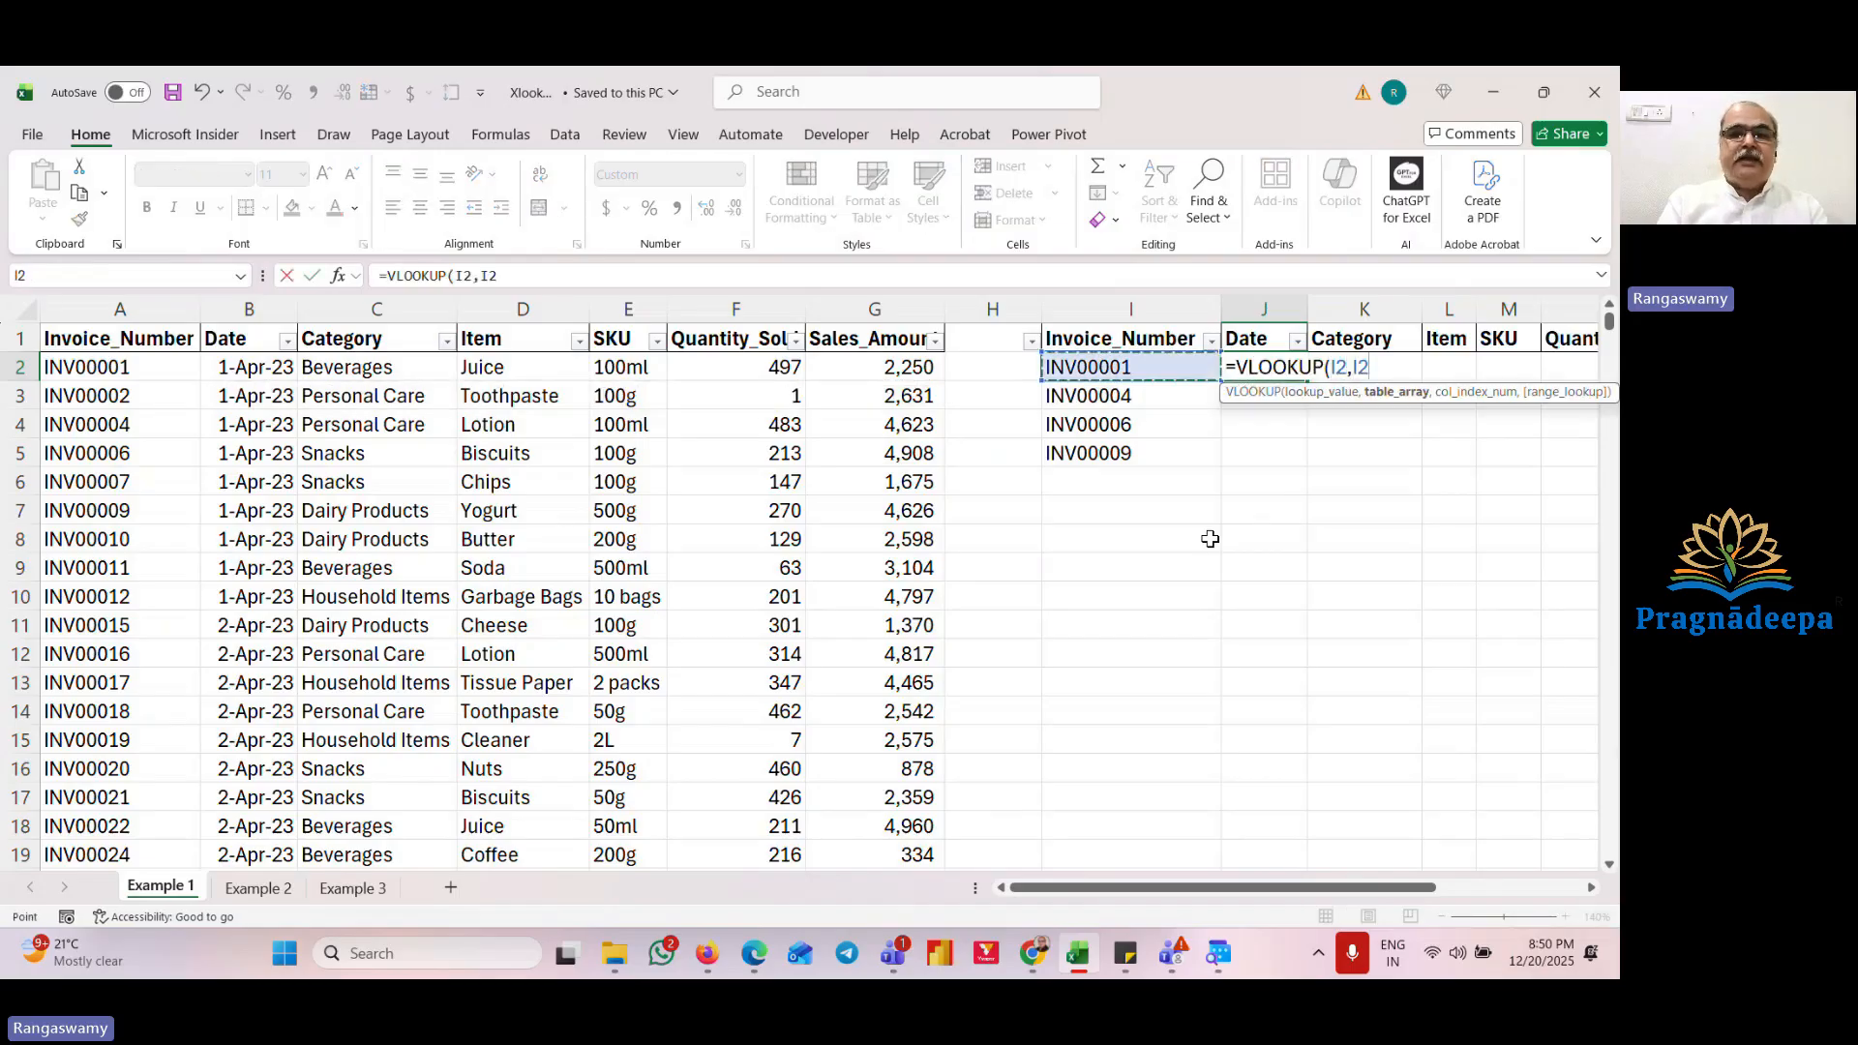
{"action": "key", "text": "shift+Right"}
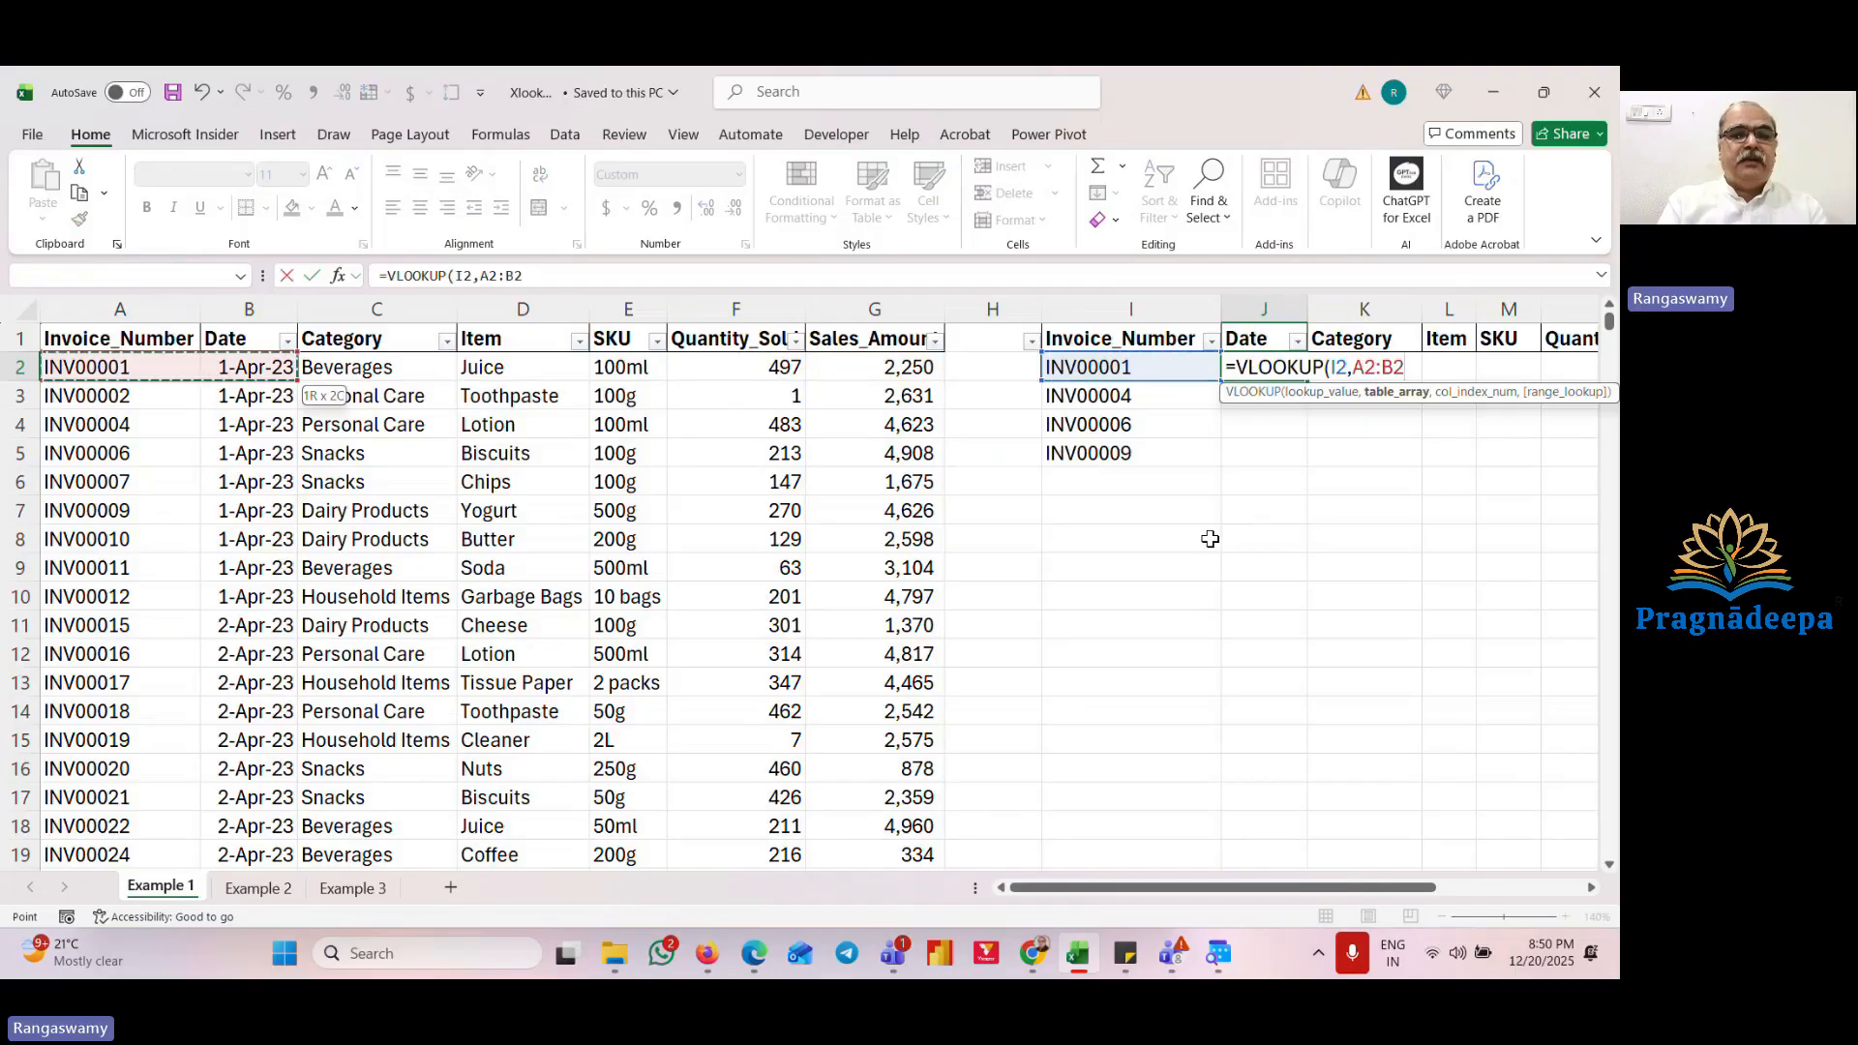
{"action": "key", "text": "ctrl+shift+Down"}
{"action": "type", "text": ",2,"}
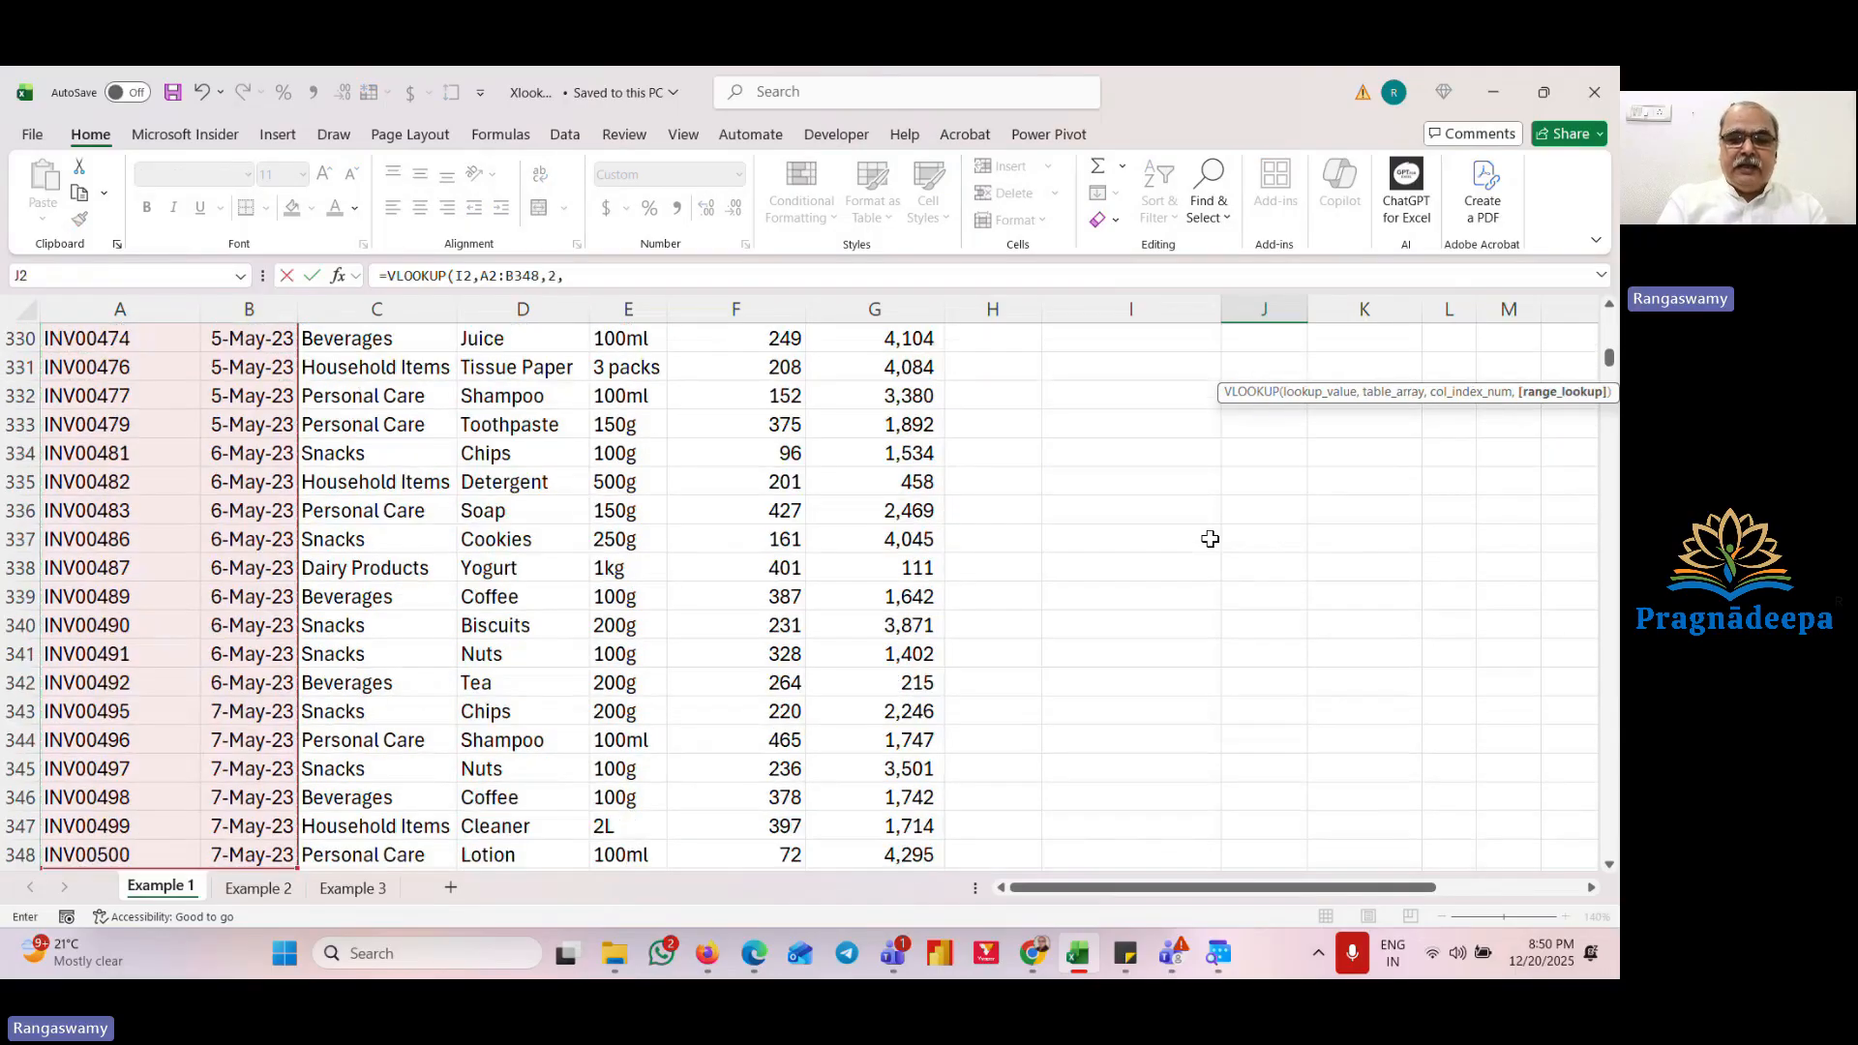
{"action": "type", "text": "0)"}
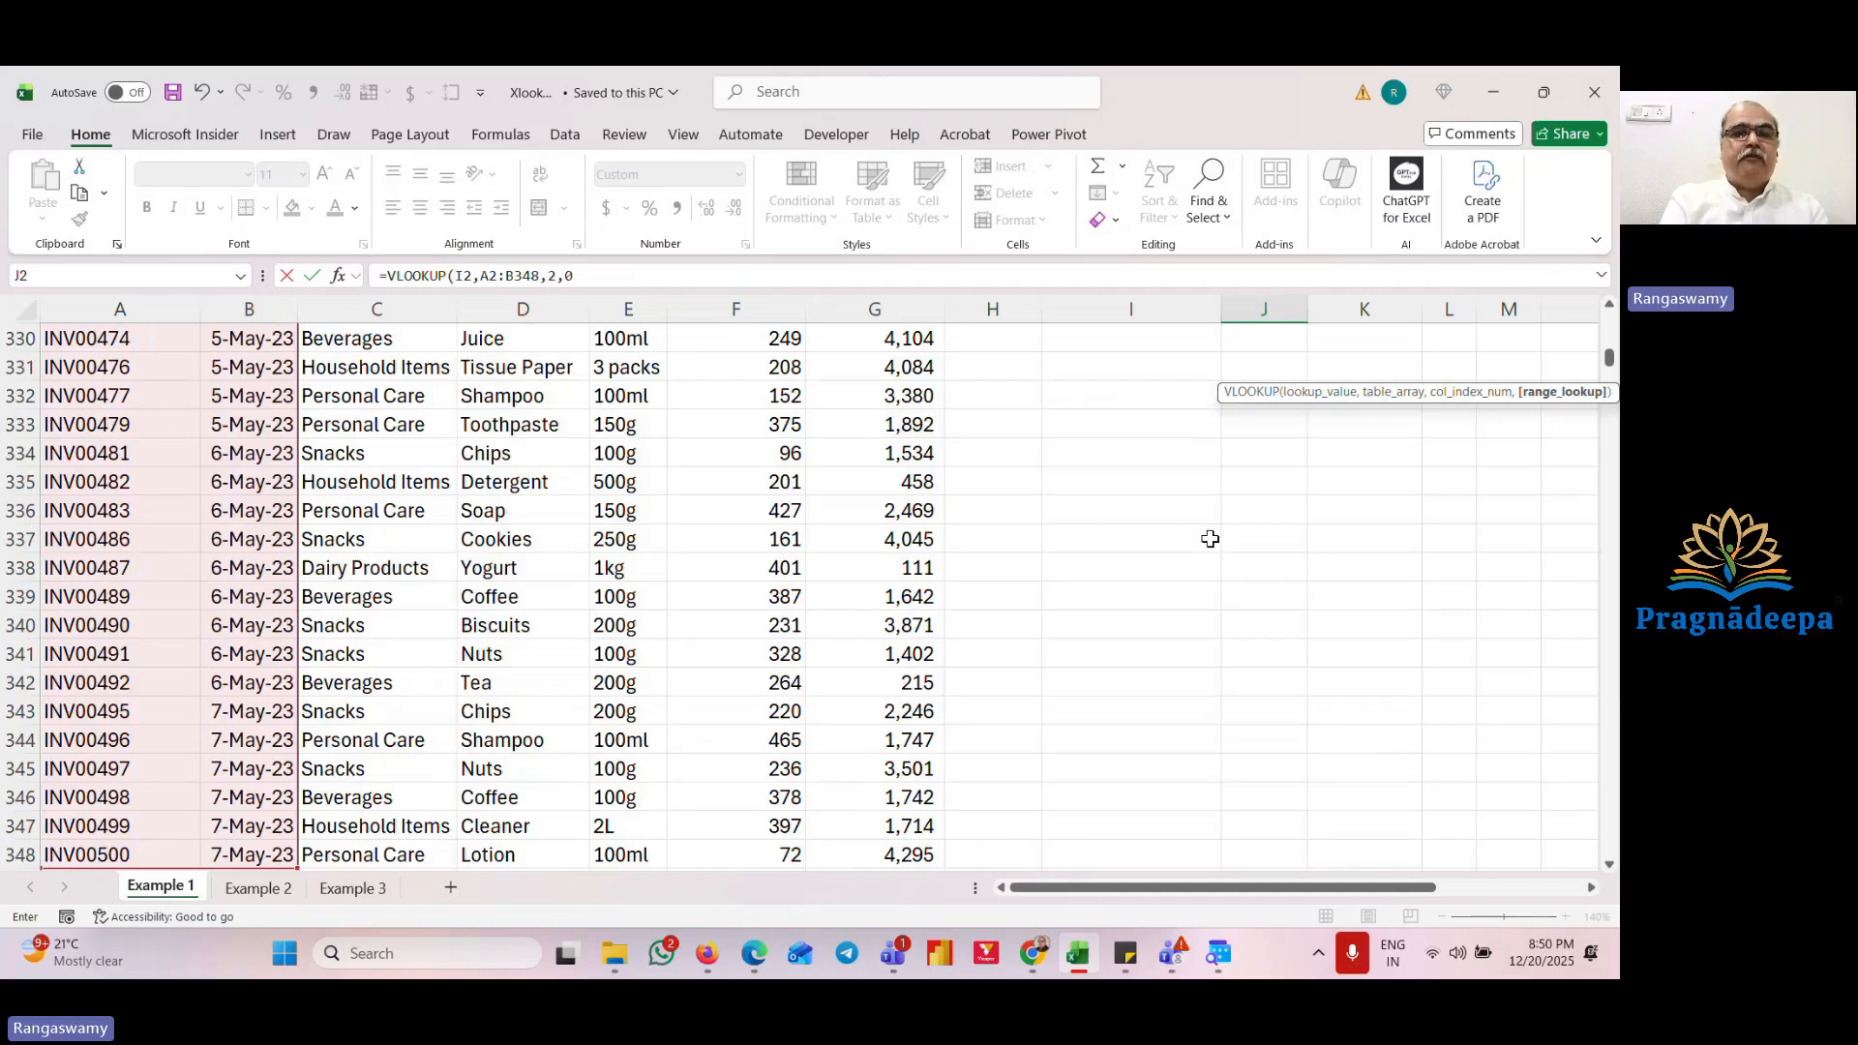
{"action": "key", "text": "ctrl+Return"}
{"action": "scroll", "coordinate": [1209, 539], "scroll_direction": "up", "scroll_amount": 1}
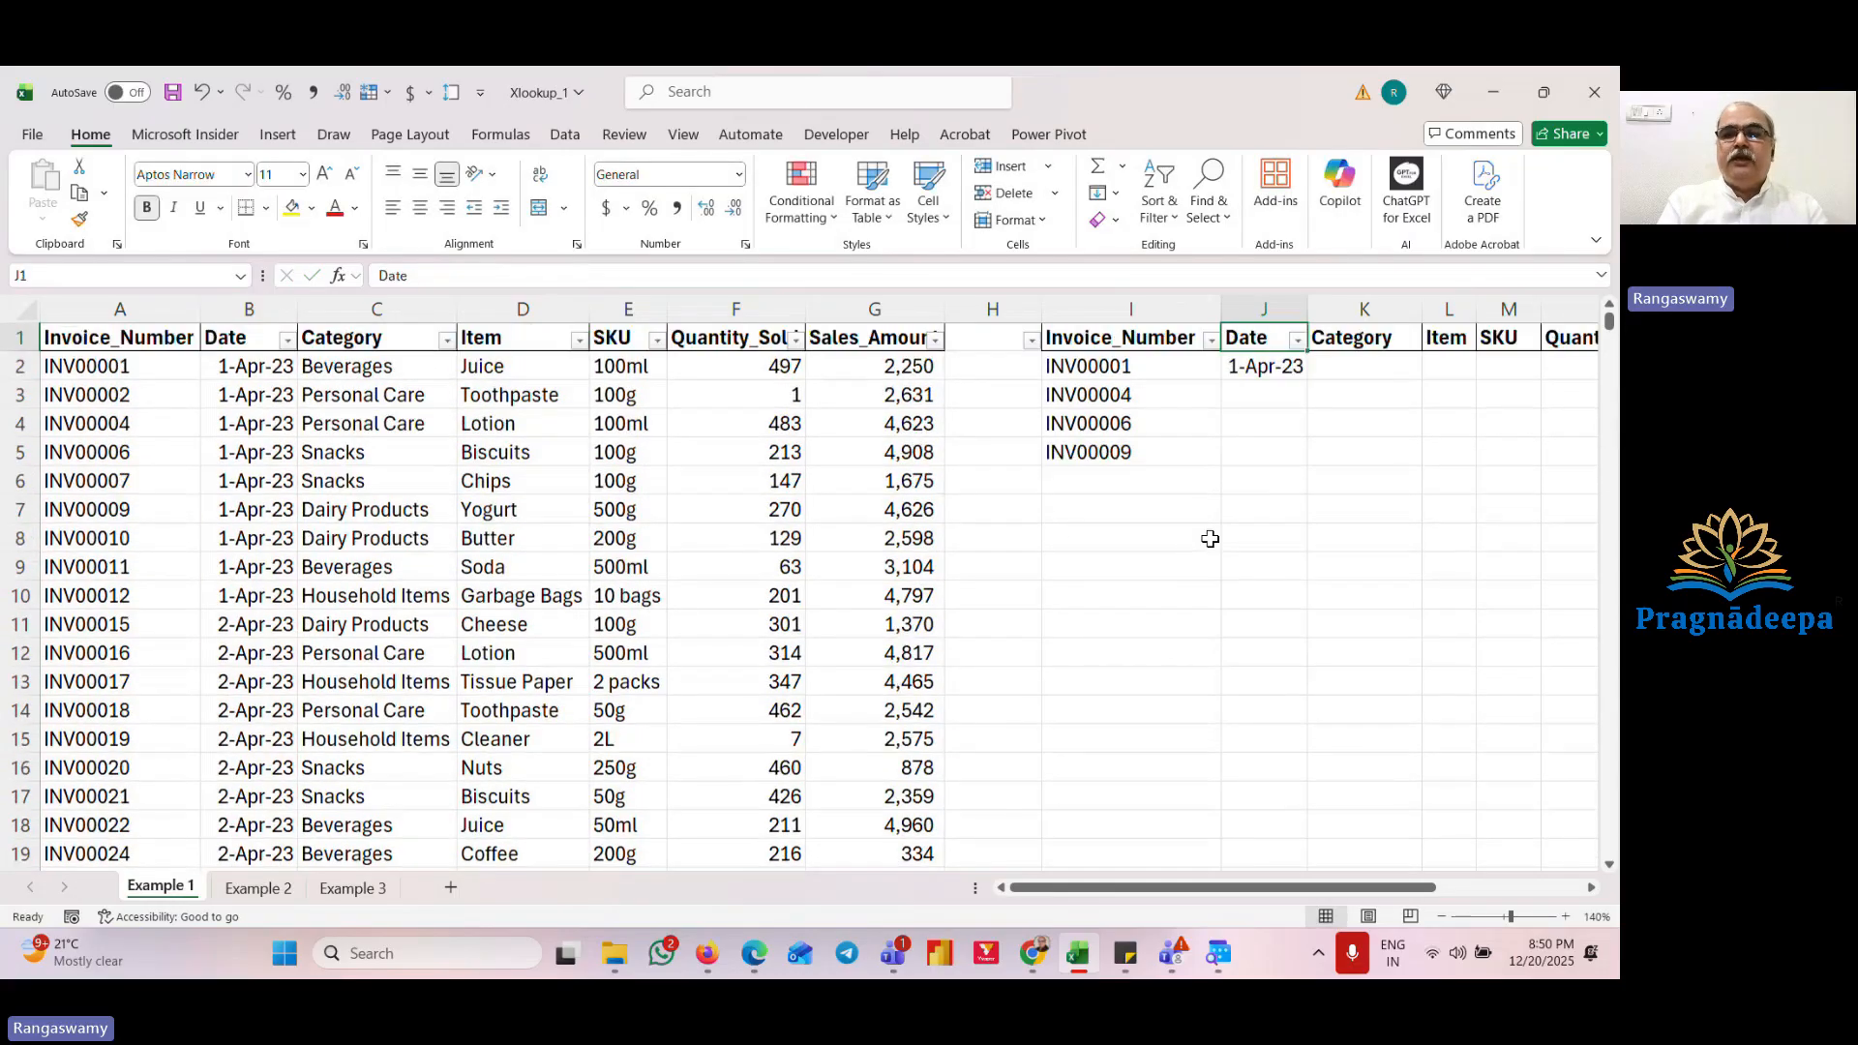
Step: Copy the J2 date formula down to J3:J5 and inspect the copied formulas
{"action": "key", "text": "ctrl+c"}
{"action": "key", "text": "Down"}
{"action": "key", "text": "shift+Down"}
{"action": "key", "text": "shift+Down"}
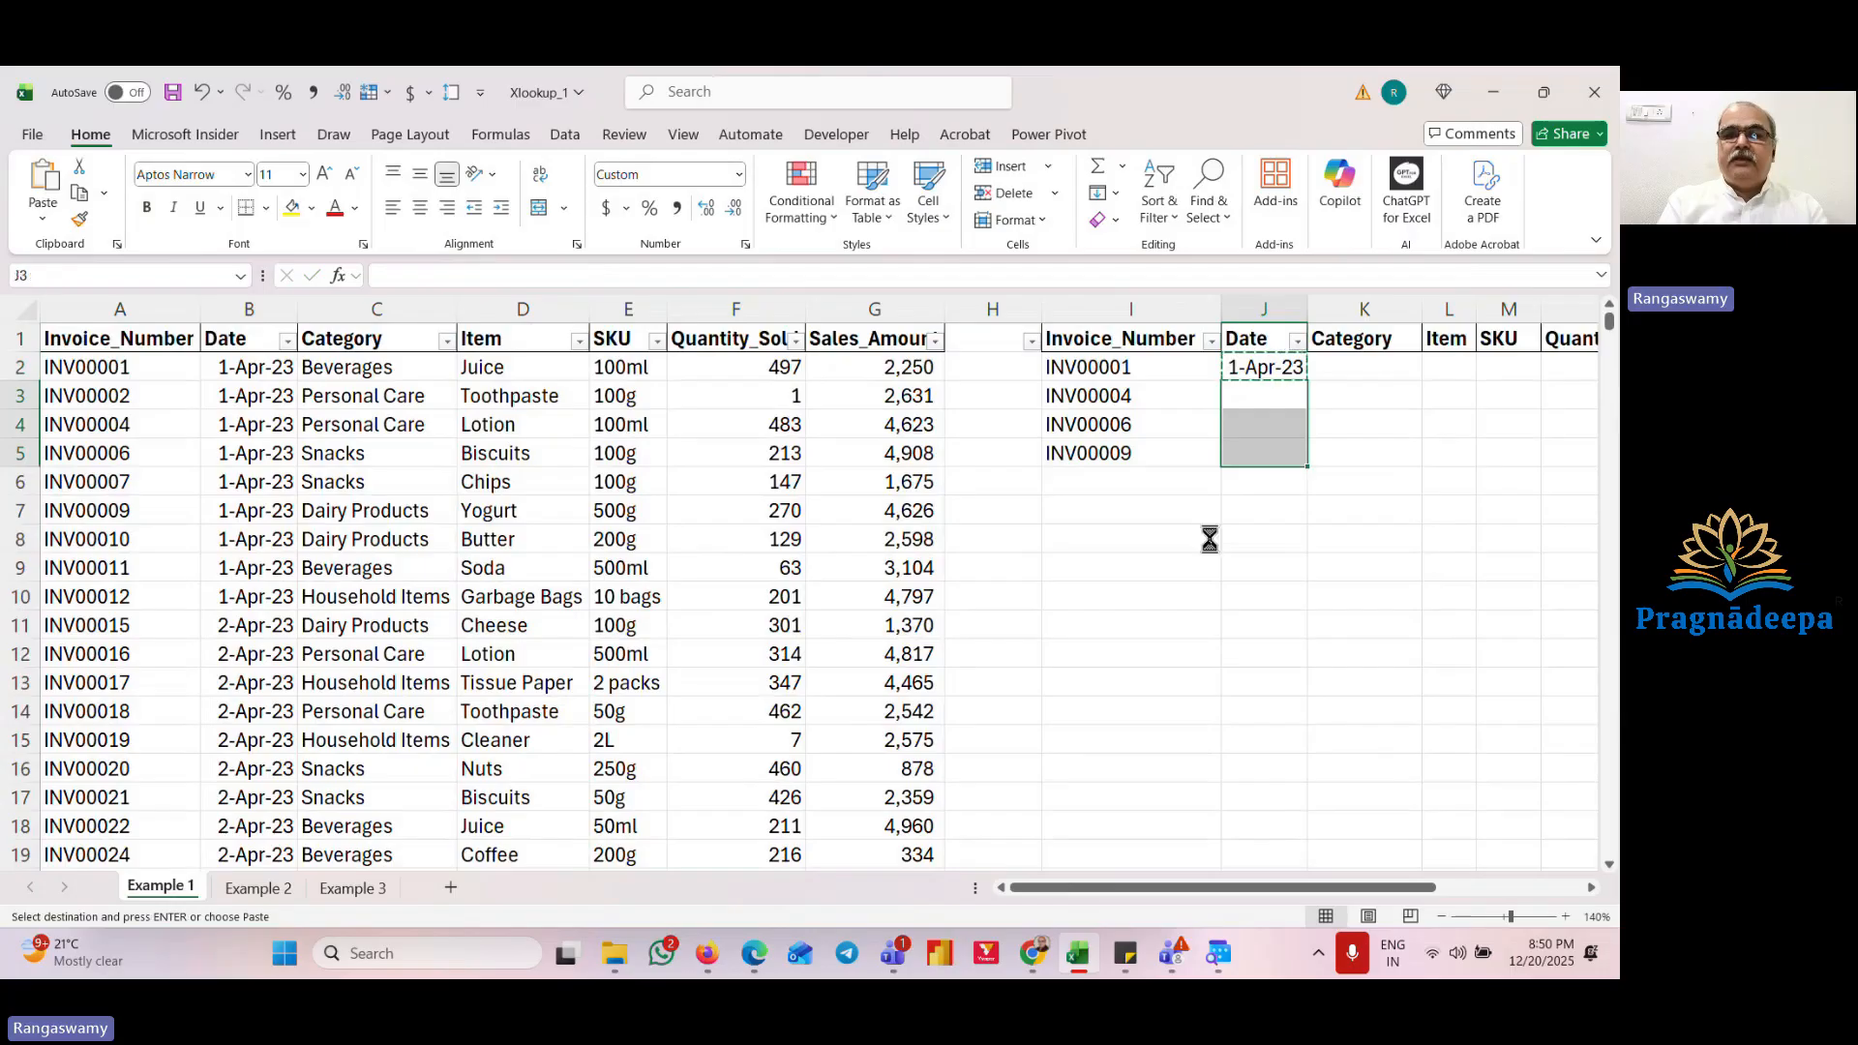
{"action": "key", "text": "Return"}
{"action": "key", "text": "Up"}
{"action": "key", "text": "F2"}
{"action": "key", "text": "Escape"}
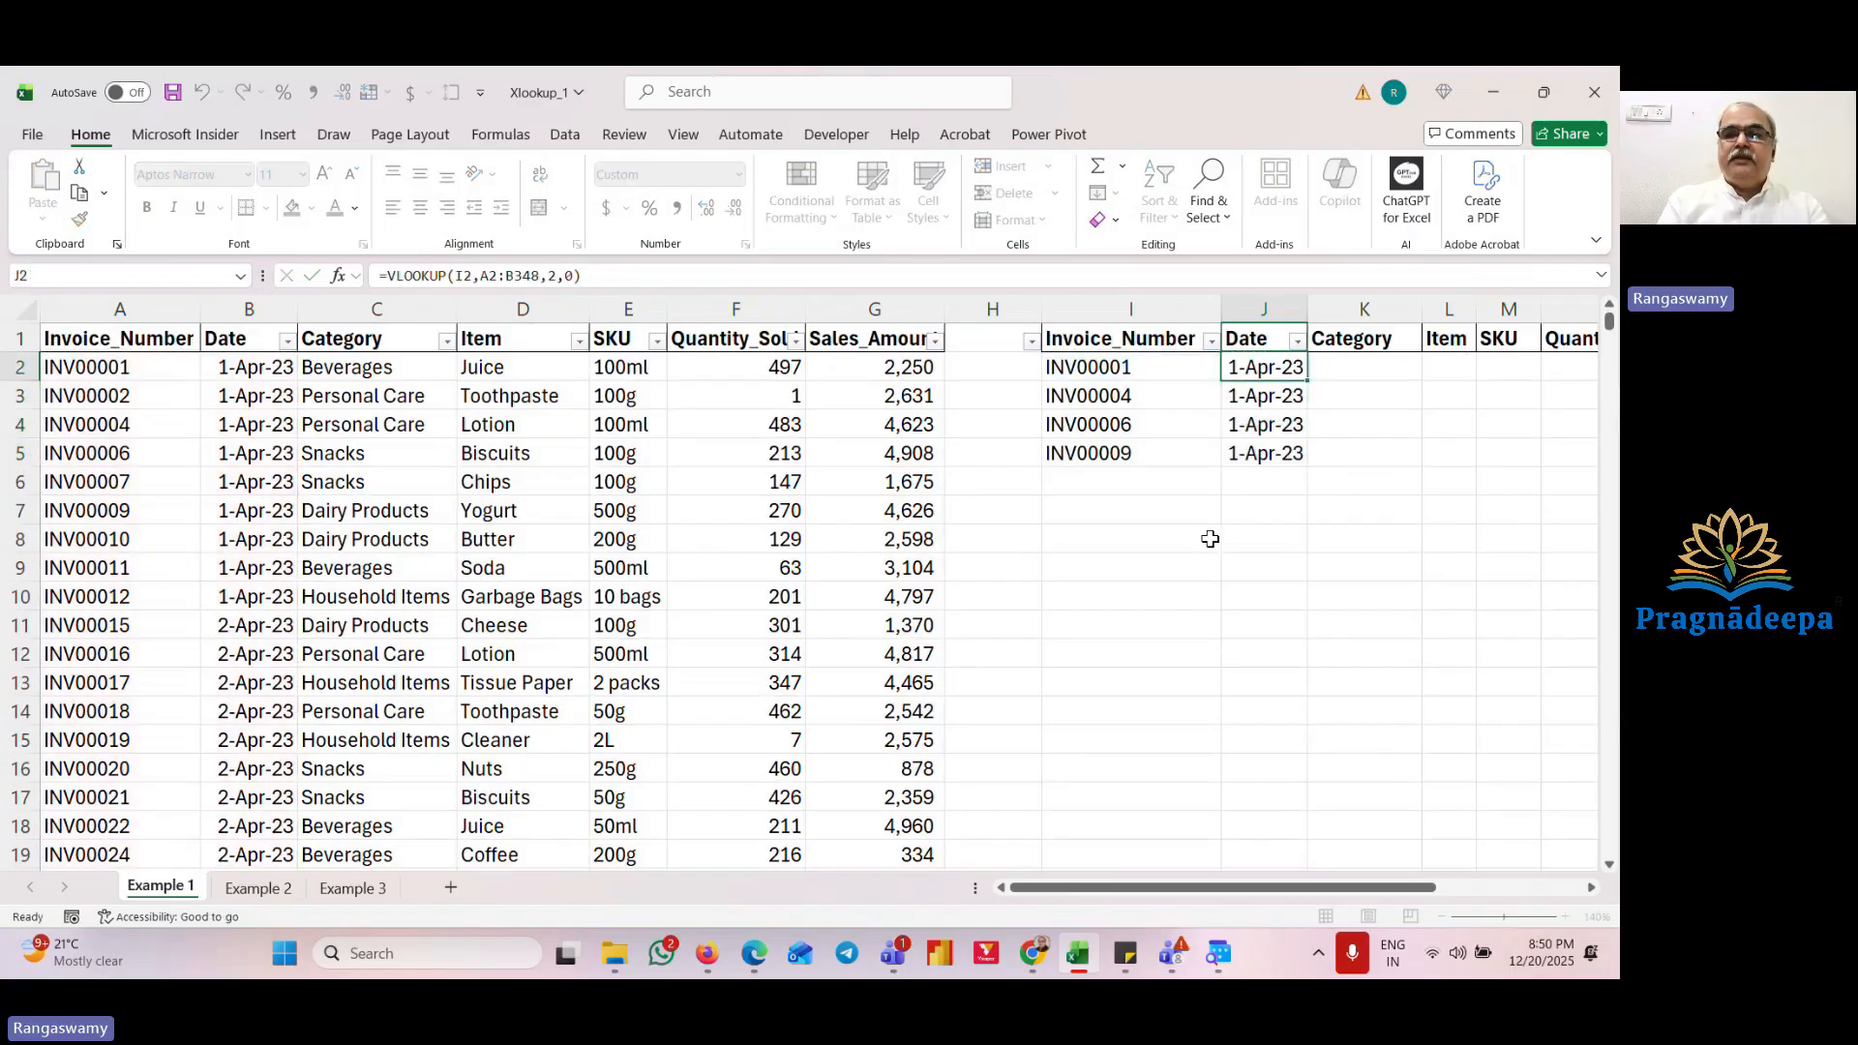
{"action": "key", "text": "Down"}
{"action": "key", "text": "F2"}
{"action": "key", "text": "Return"}
{"action": "key", "text": "F2"}
{"action": "key", "text": "Return"}
{"action": "key", "text": "Up"}
{"action": "key", "text": "Up"}
{"action": "key", "text": "Up"}
{"action": "key", "text": "Up"}
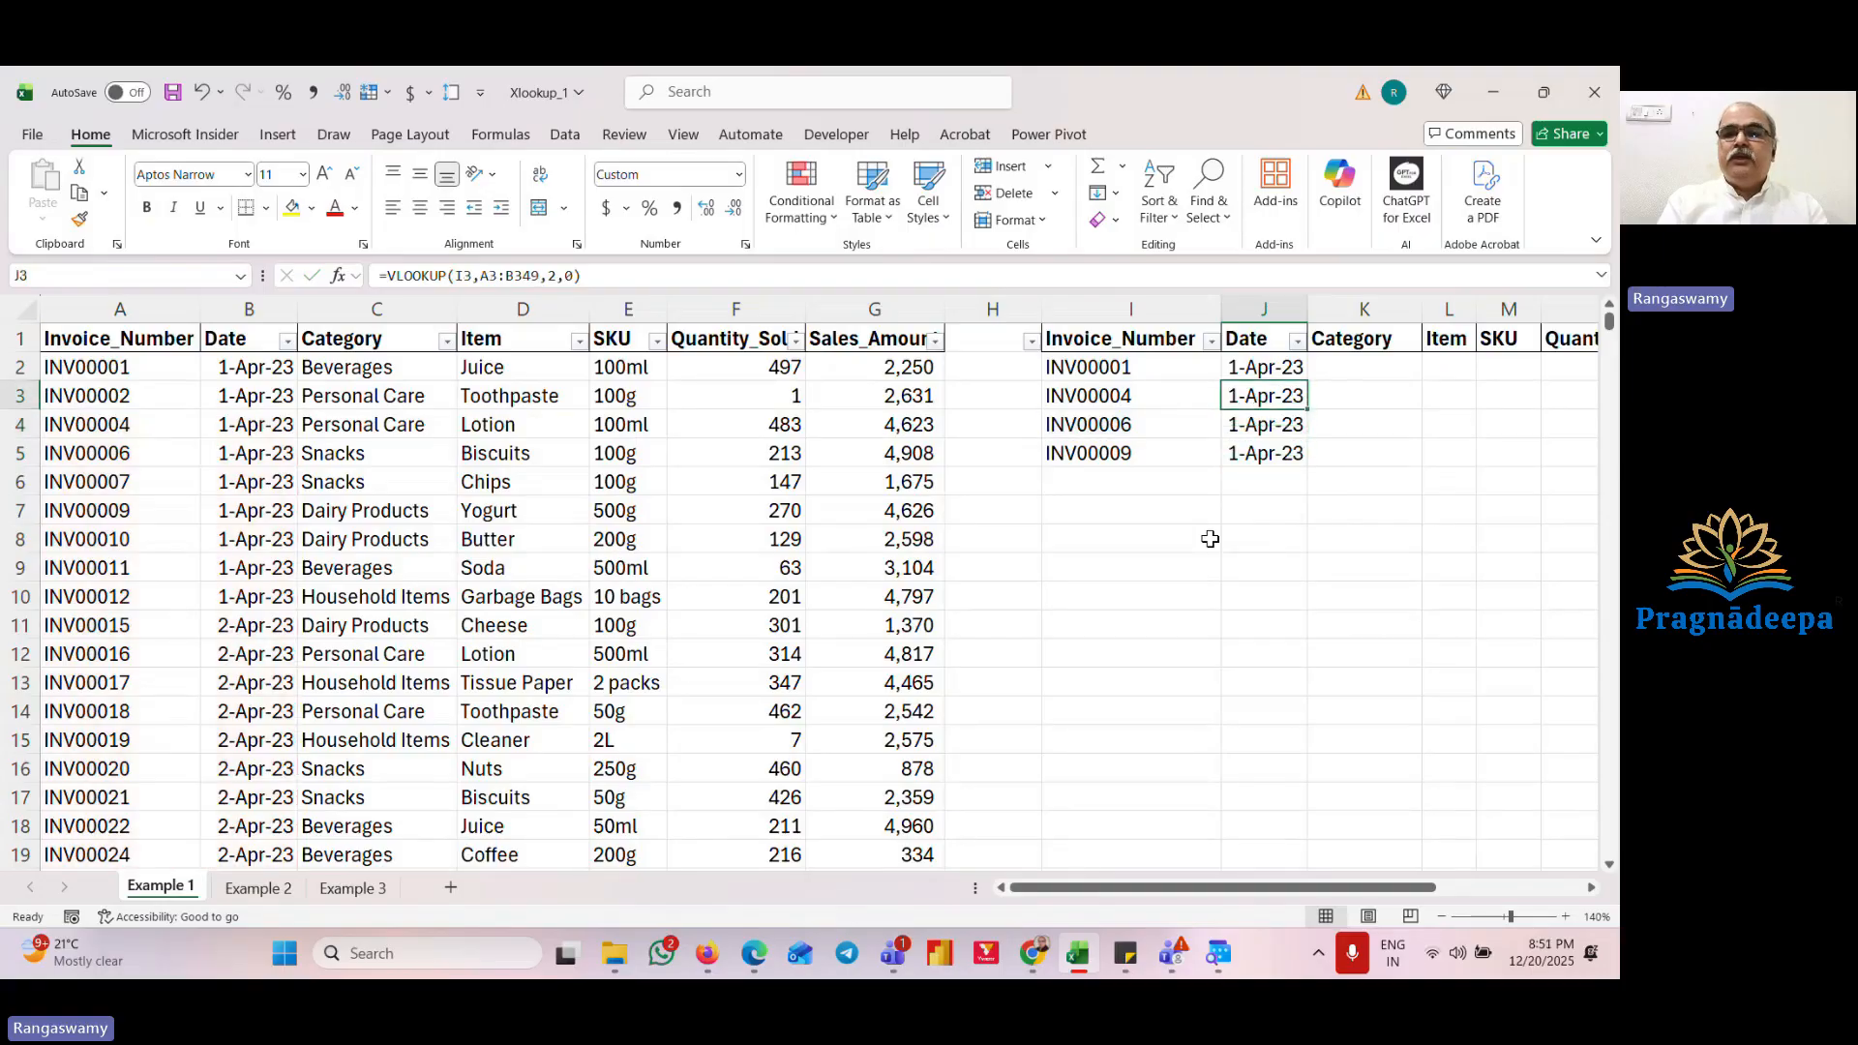
Step: Review the output table's column headers from Category to Sales_Amount
{"action": "key", "text": "Right"}
{"action": "key", "text": "Right"}
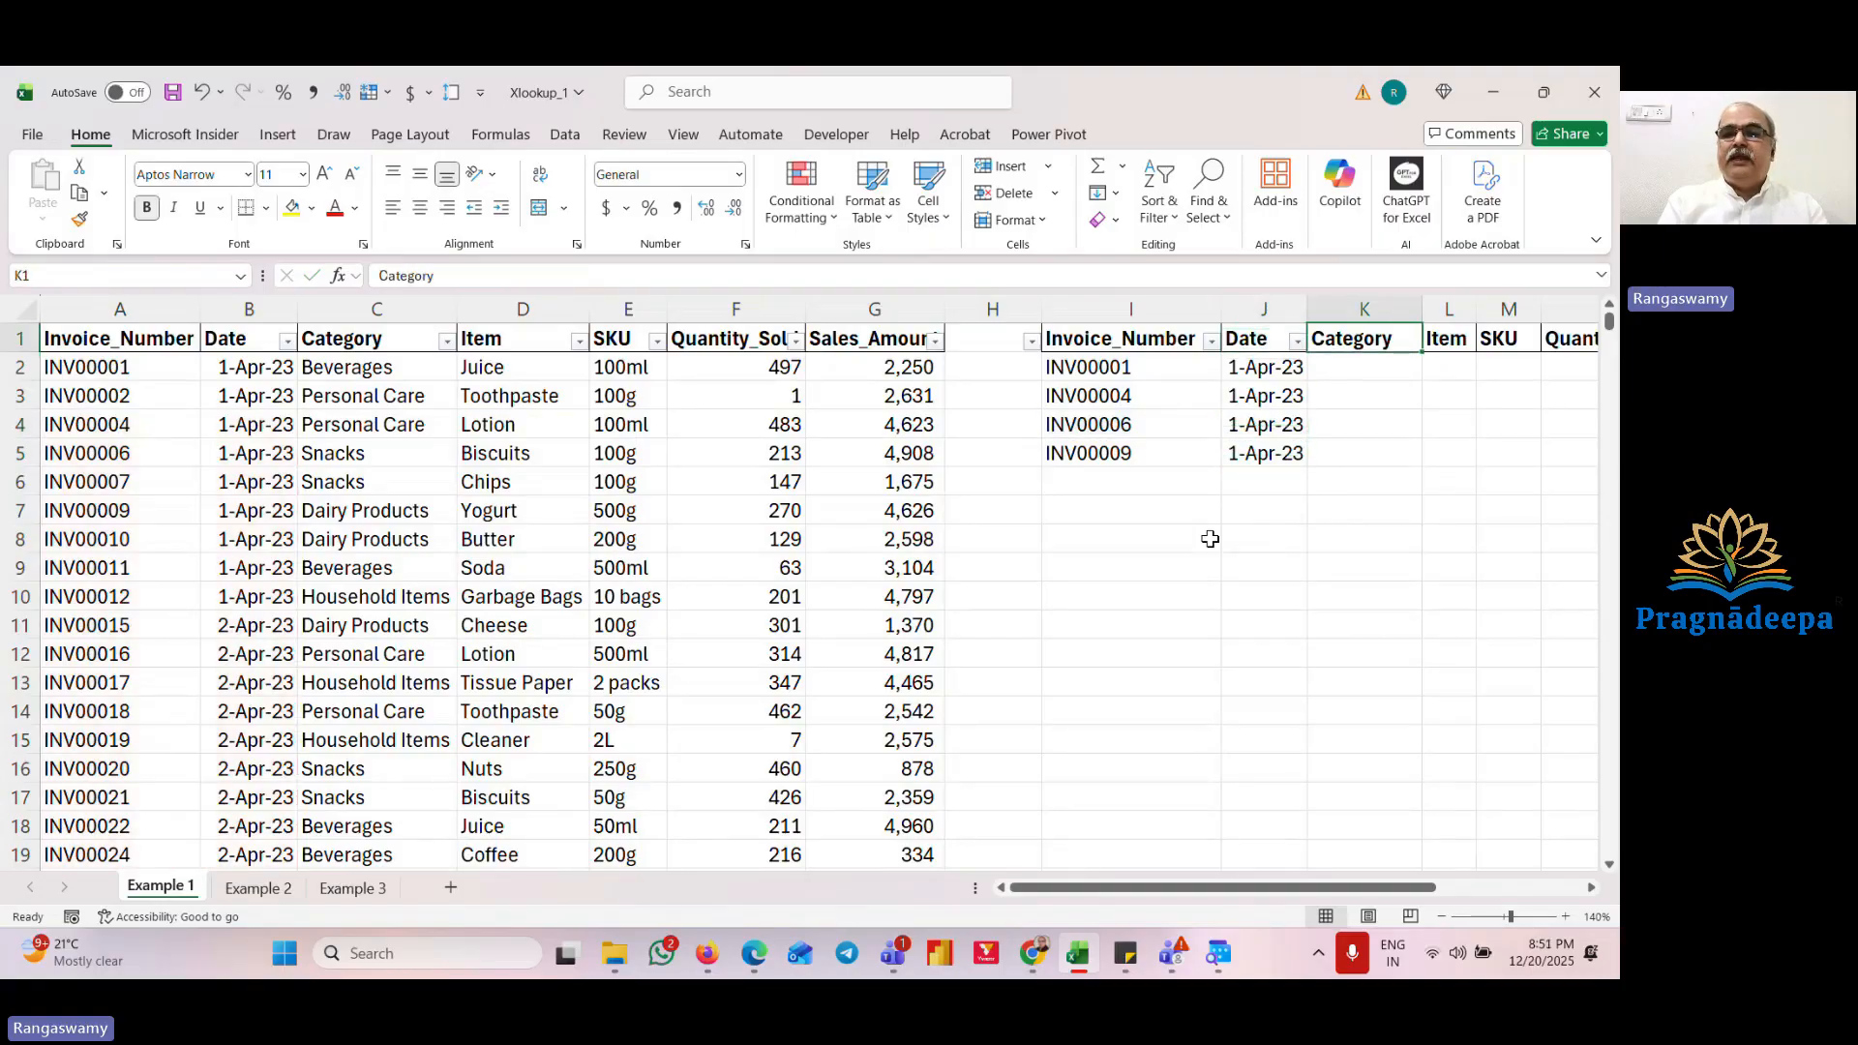
{"action": "key", "text": "Right"}
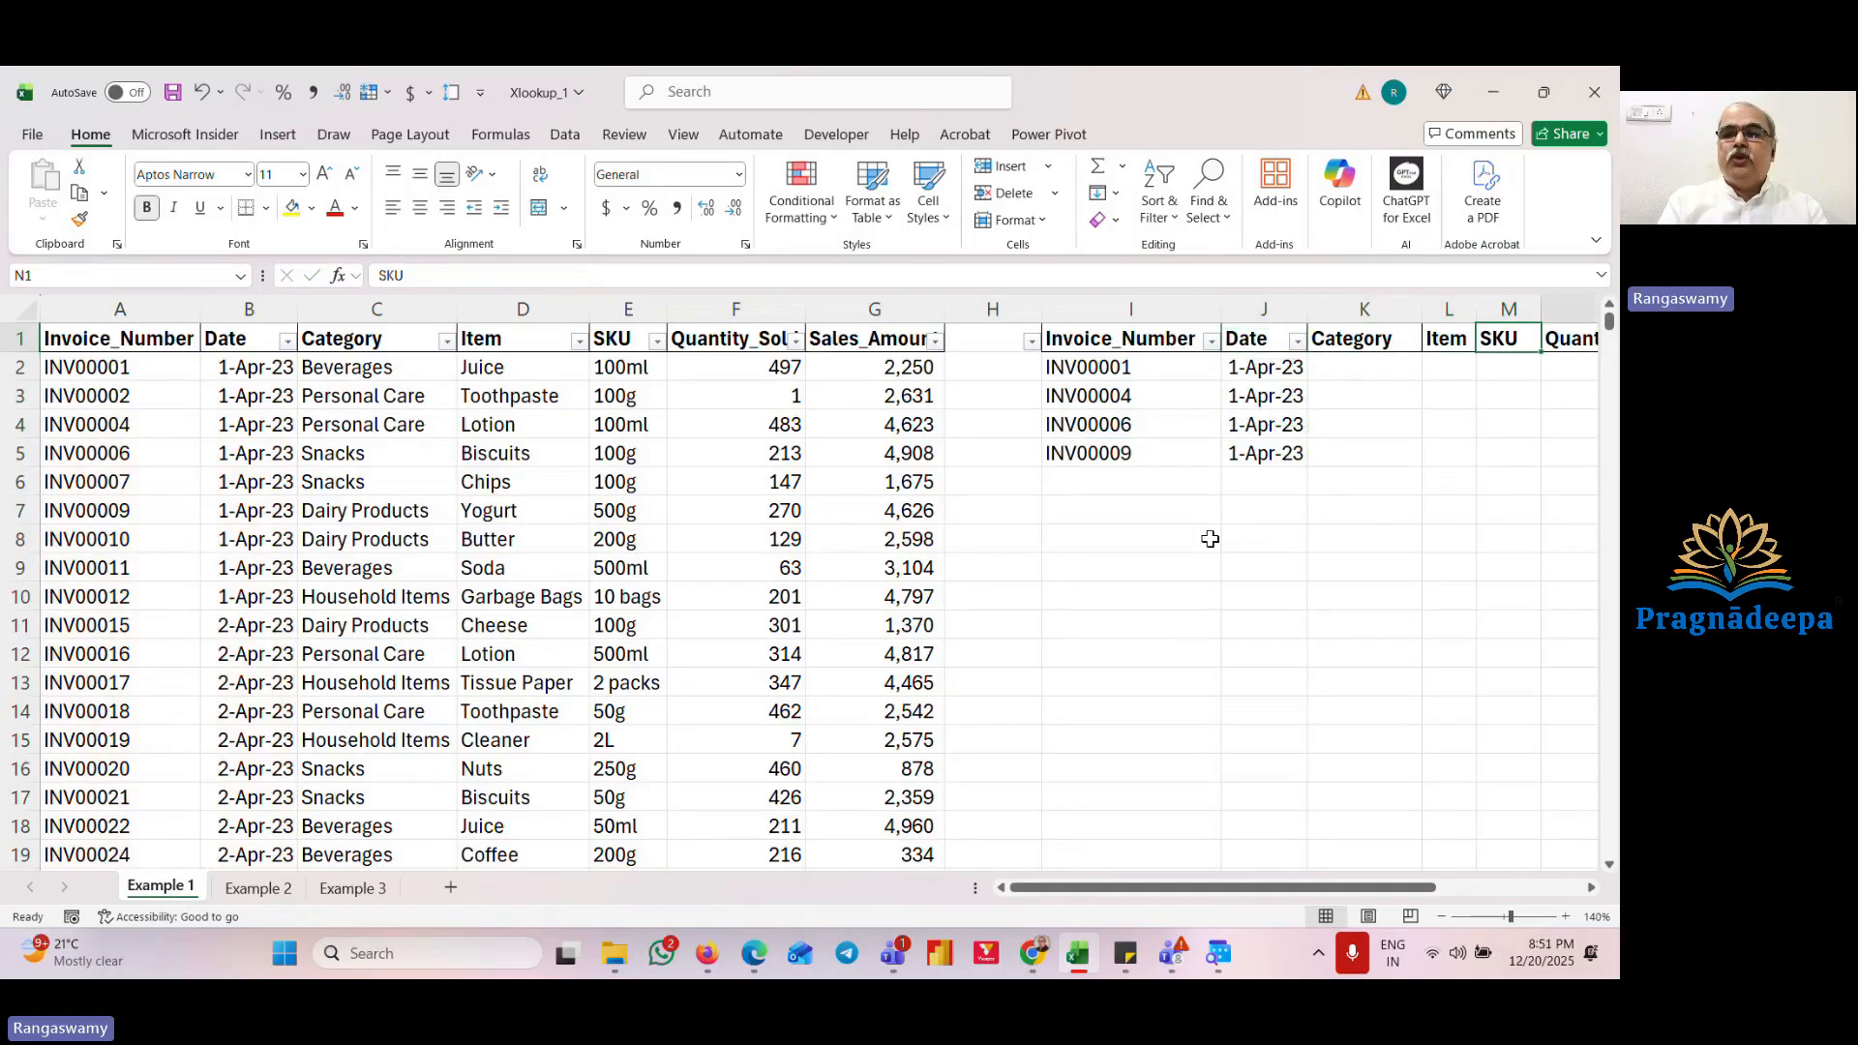
{"action": "key", "text": "Right"}
{"action": "key", "text": "Right"}
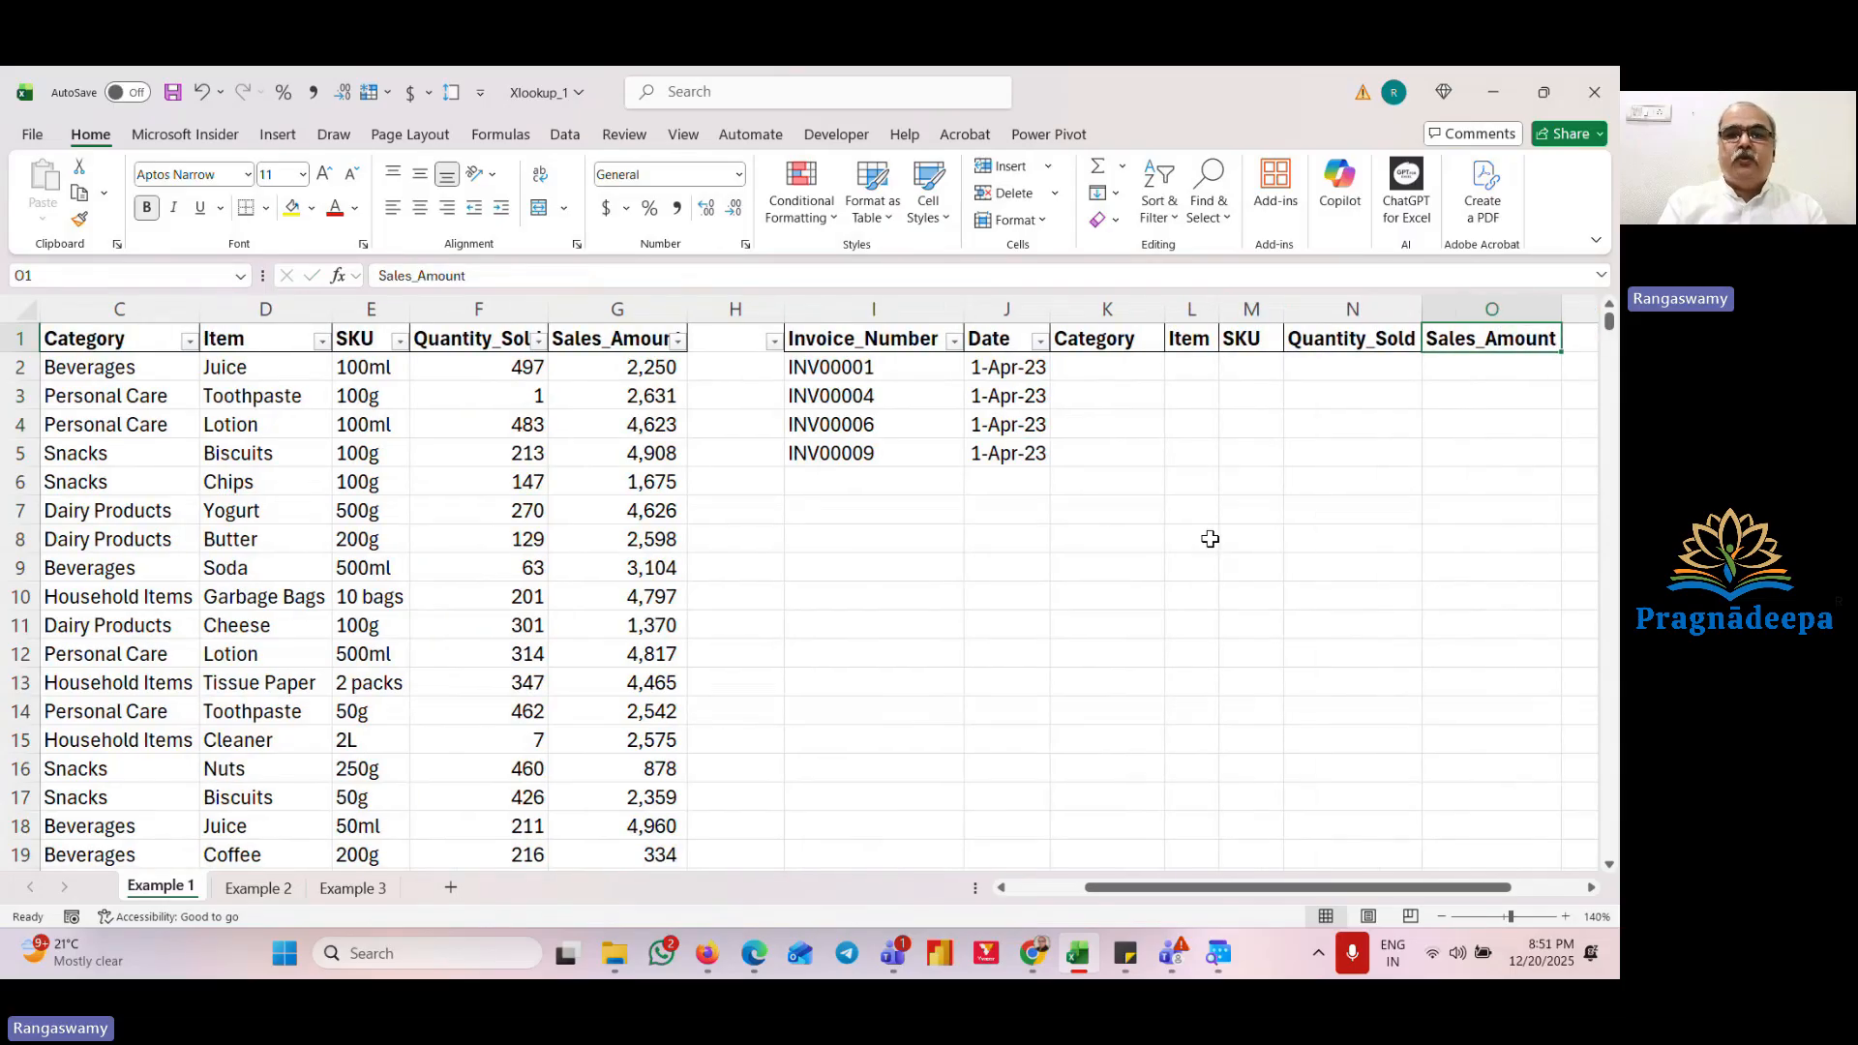
{"action": "key", "text": "Left"}
{"action": "key", "text": "Left"}
{"action": "key", "text": "Down"}
{"action": "key", "text": "Left"}
{"action": "key", "text": "Left"}
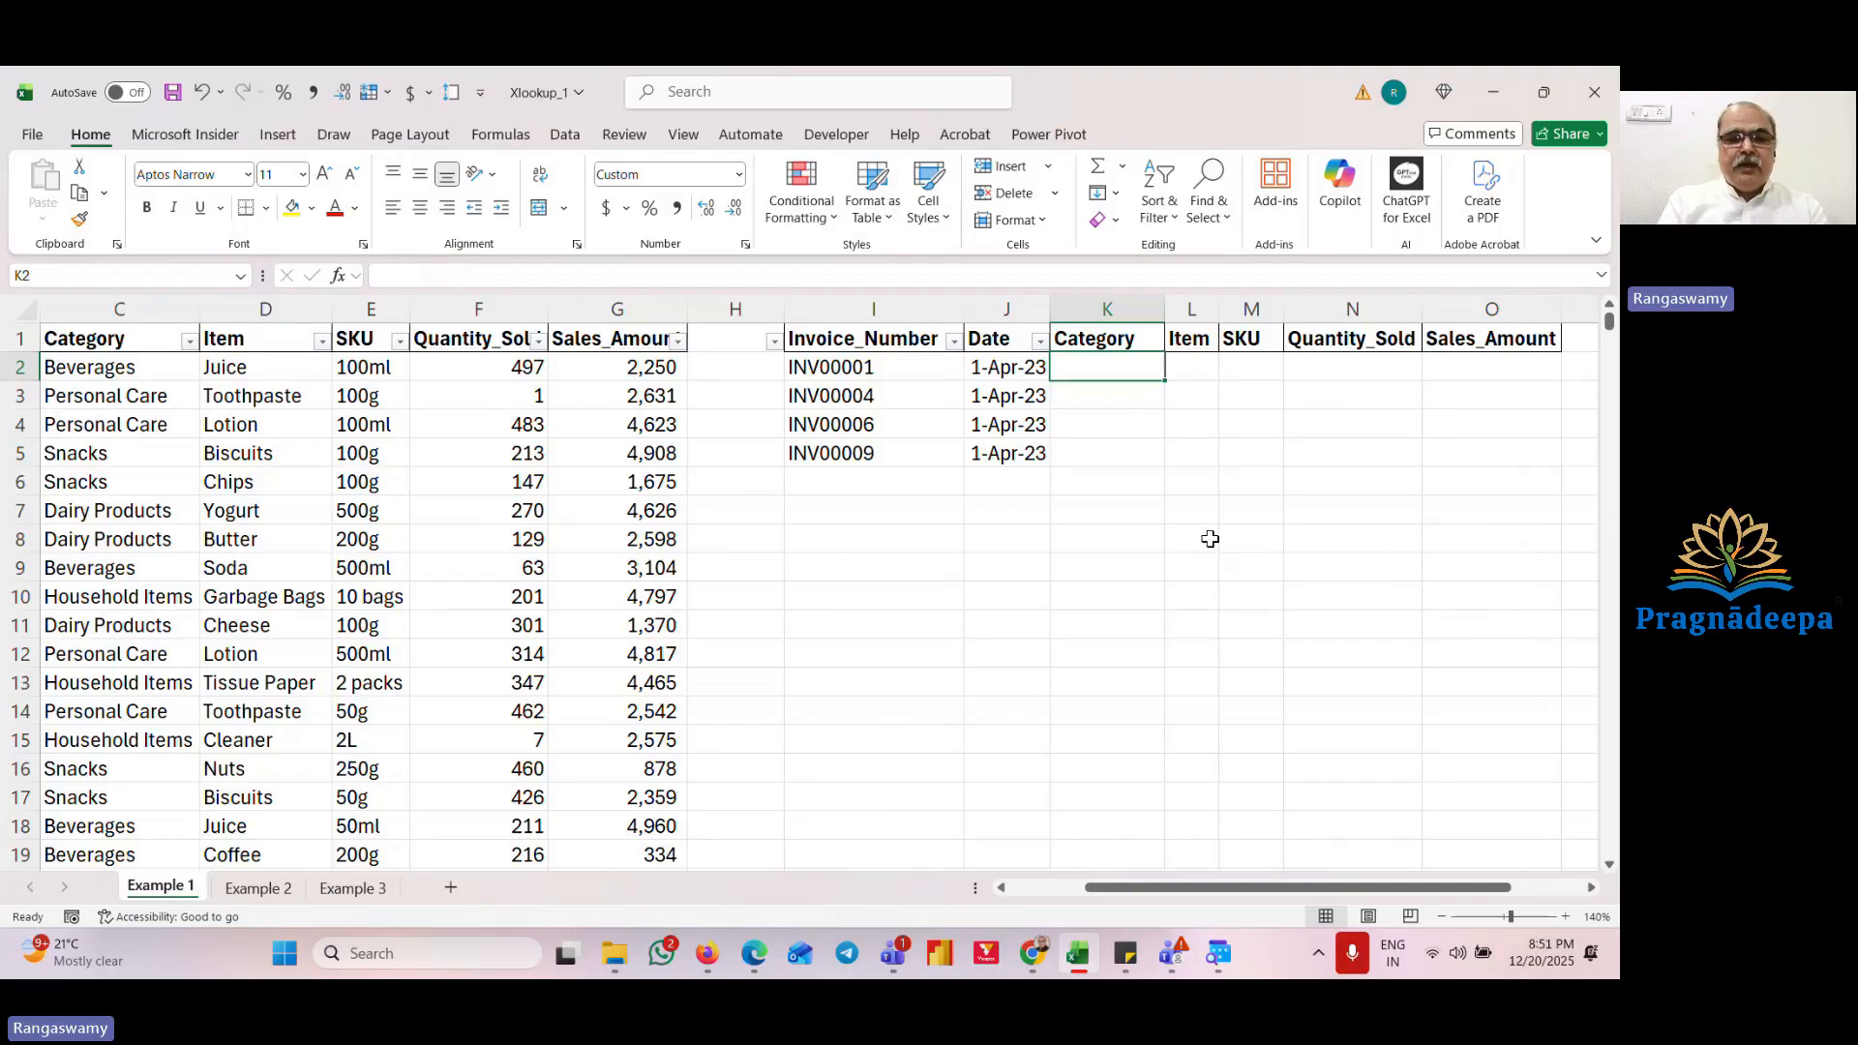
Step: Enter =VLOOKUP(I2,A2:G348,3,0) in K2 to return the category for the invoice in I2
{"action": "type", "text": "=vlo"}
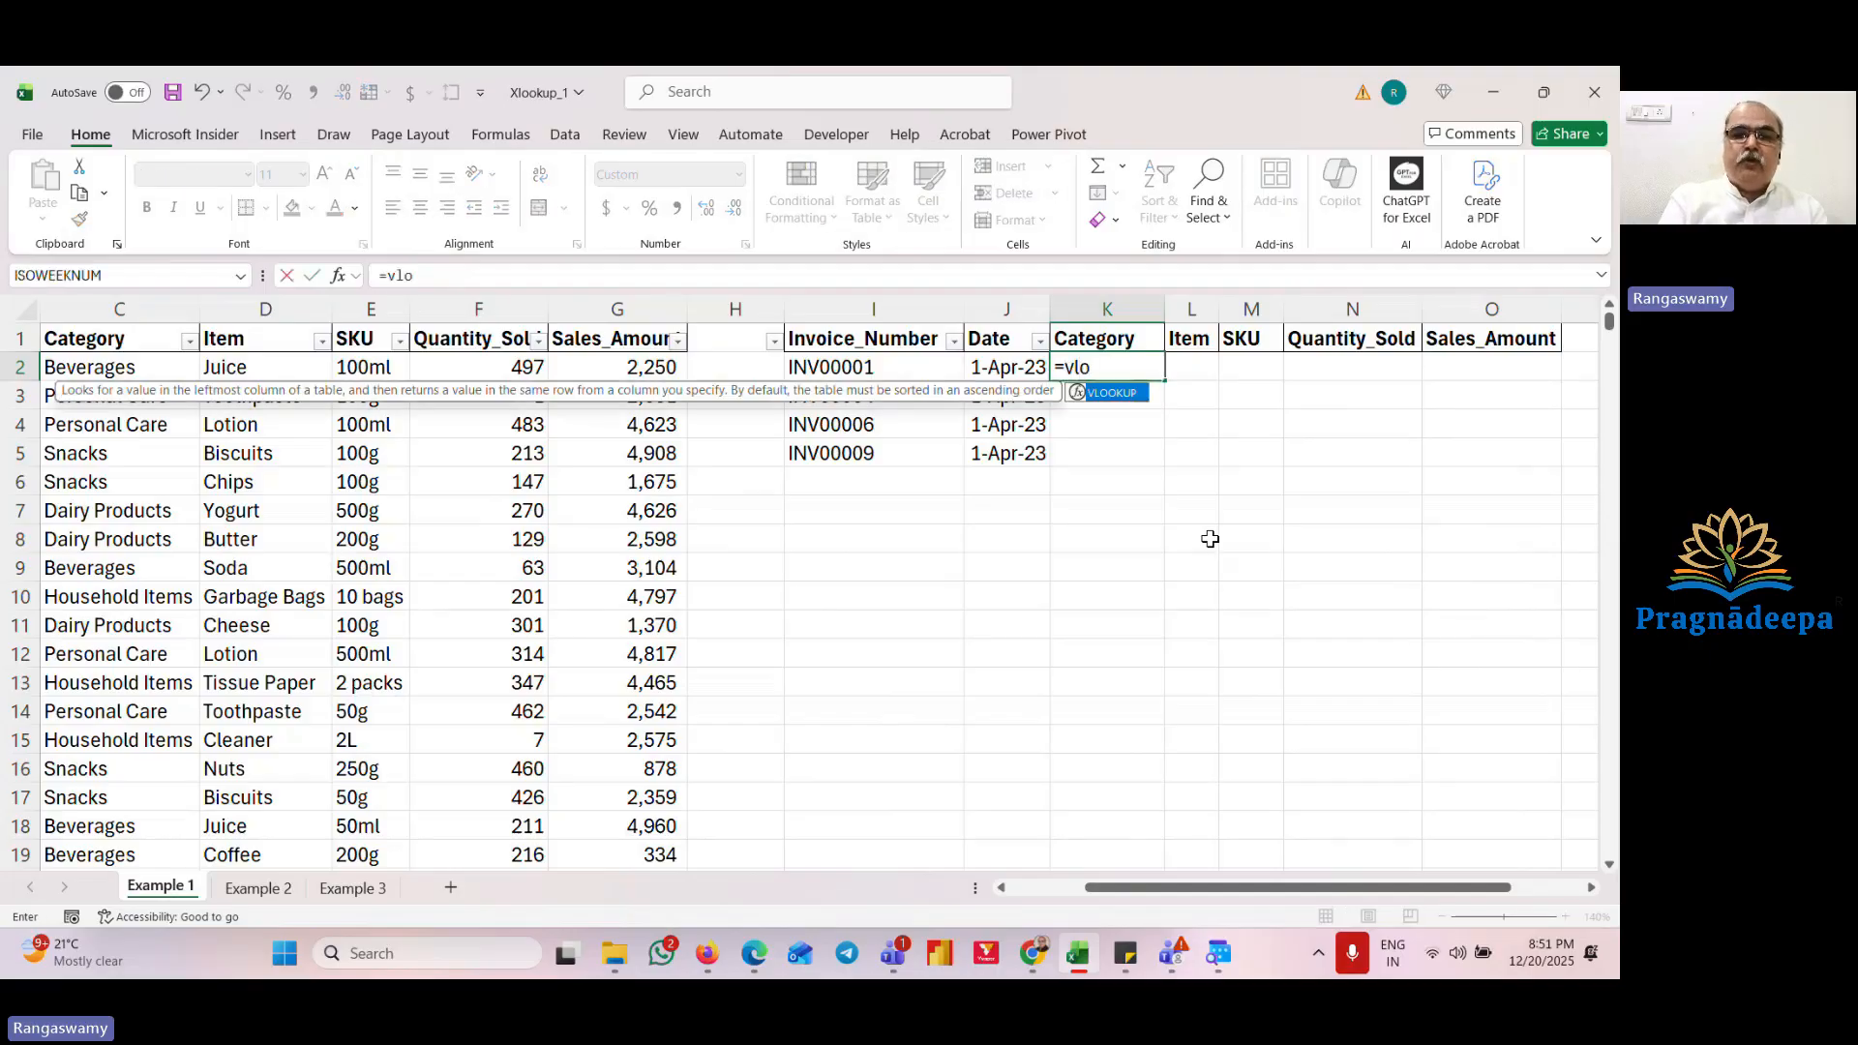
{"action": "key", "text": "Tab"}
{"action": "key", "text": "Left"}
{"action": "key", "text": "Left"}
{"action": "type", "text": ","}
{"action": "key", "text": "ctrl+Left"}
{"action": "key", "text": "ctrl+Left"}
{"action": "key", "text": "ctrl+Left"}
{"action": "key", "text": "ctrl+Left"}
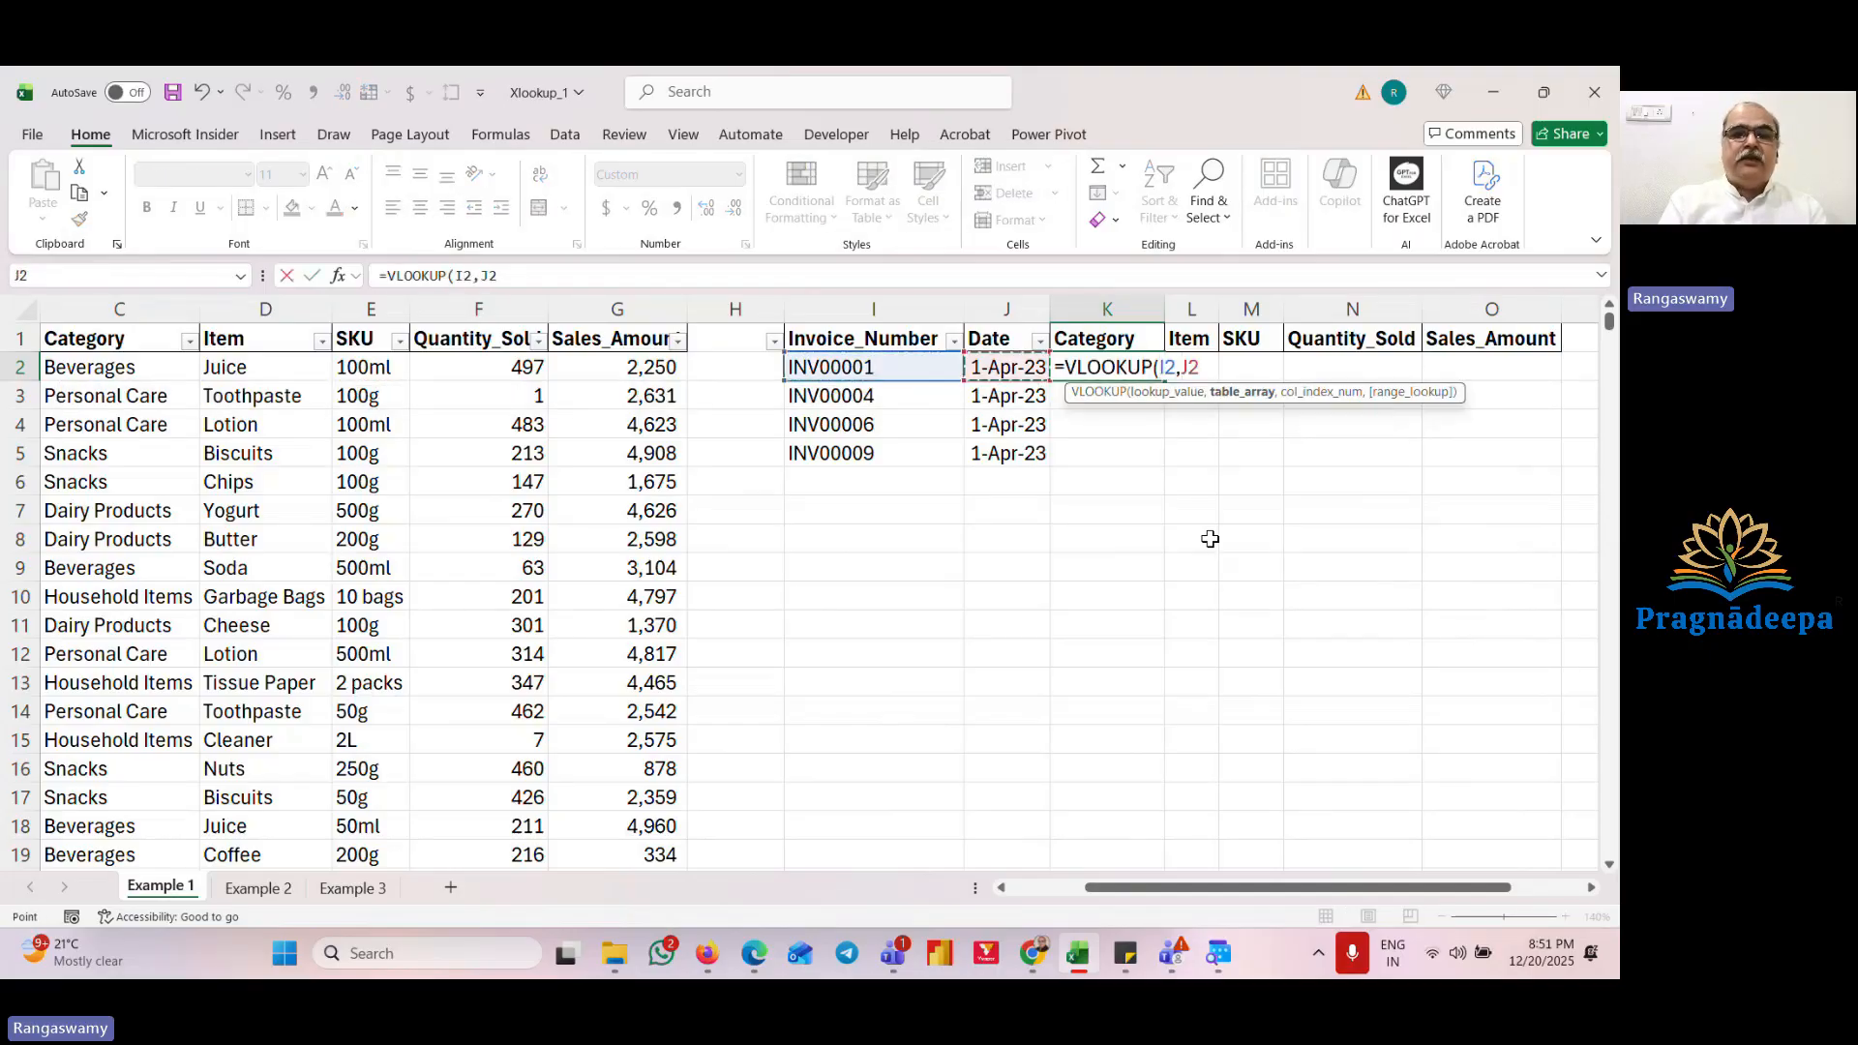
{"action": "key", "text": "ctrl+shift+Right"}
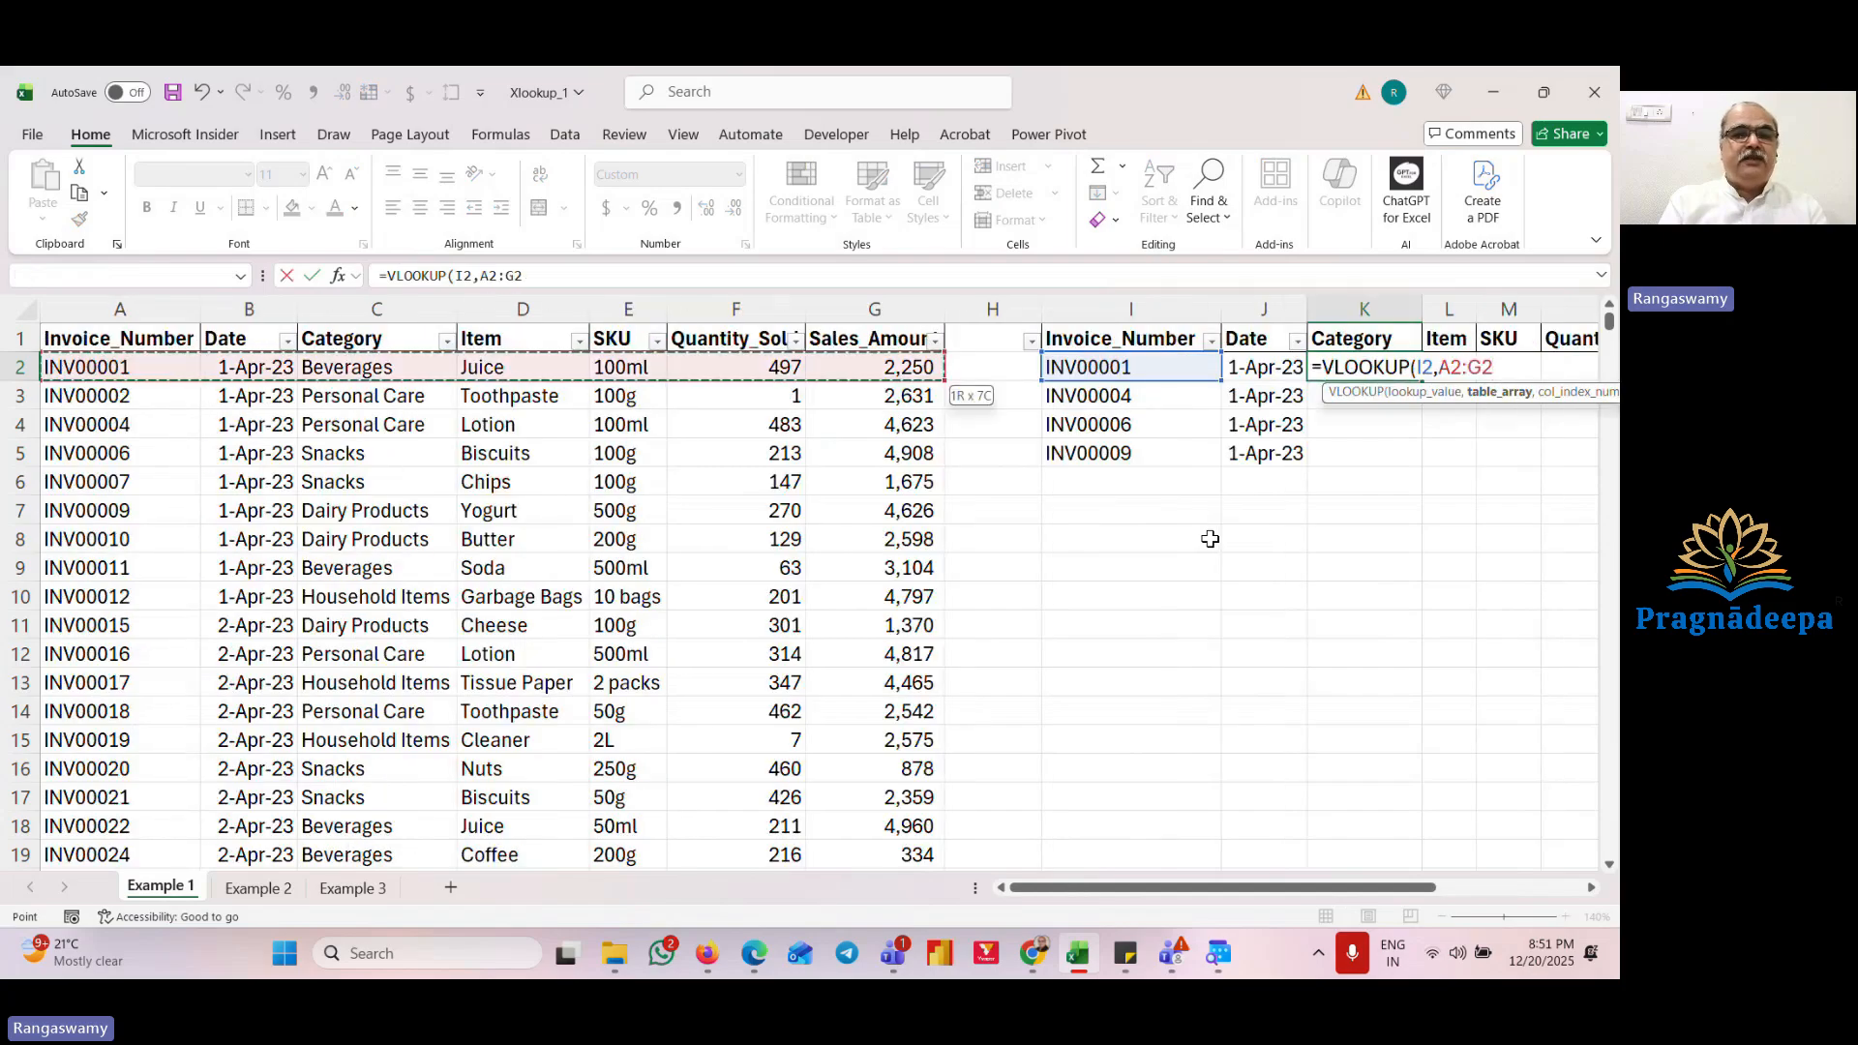
{"action": "key", "text": "ctrl+shift+Down"}
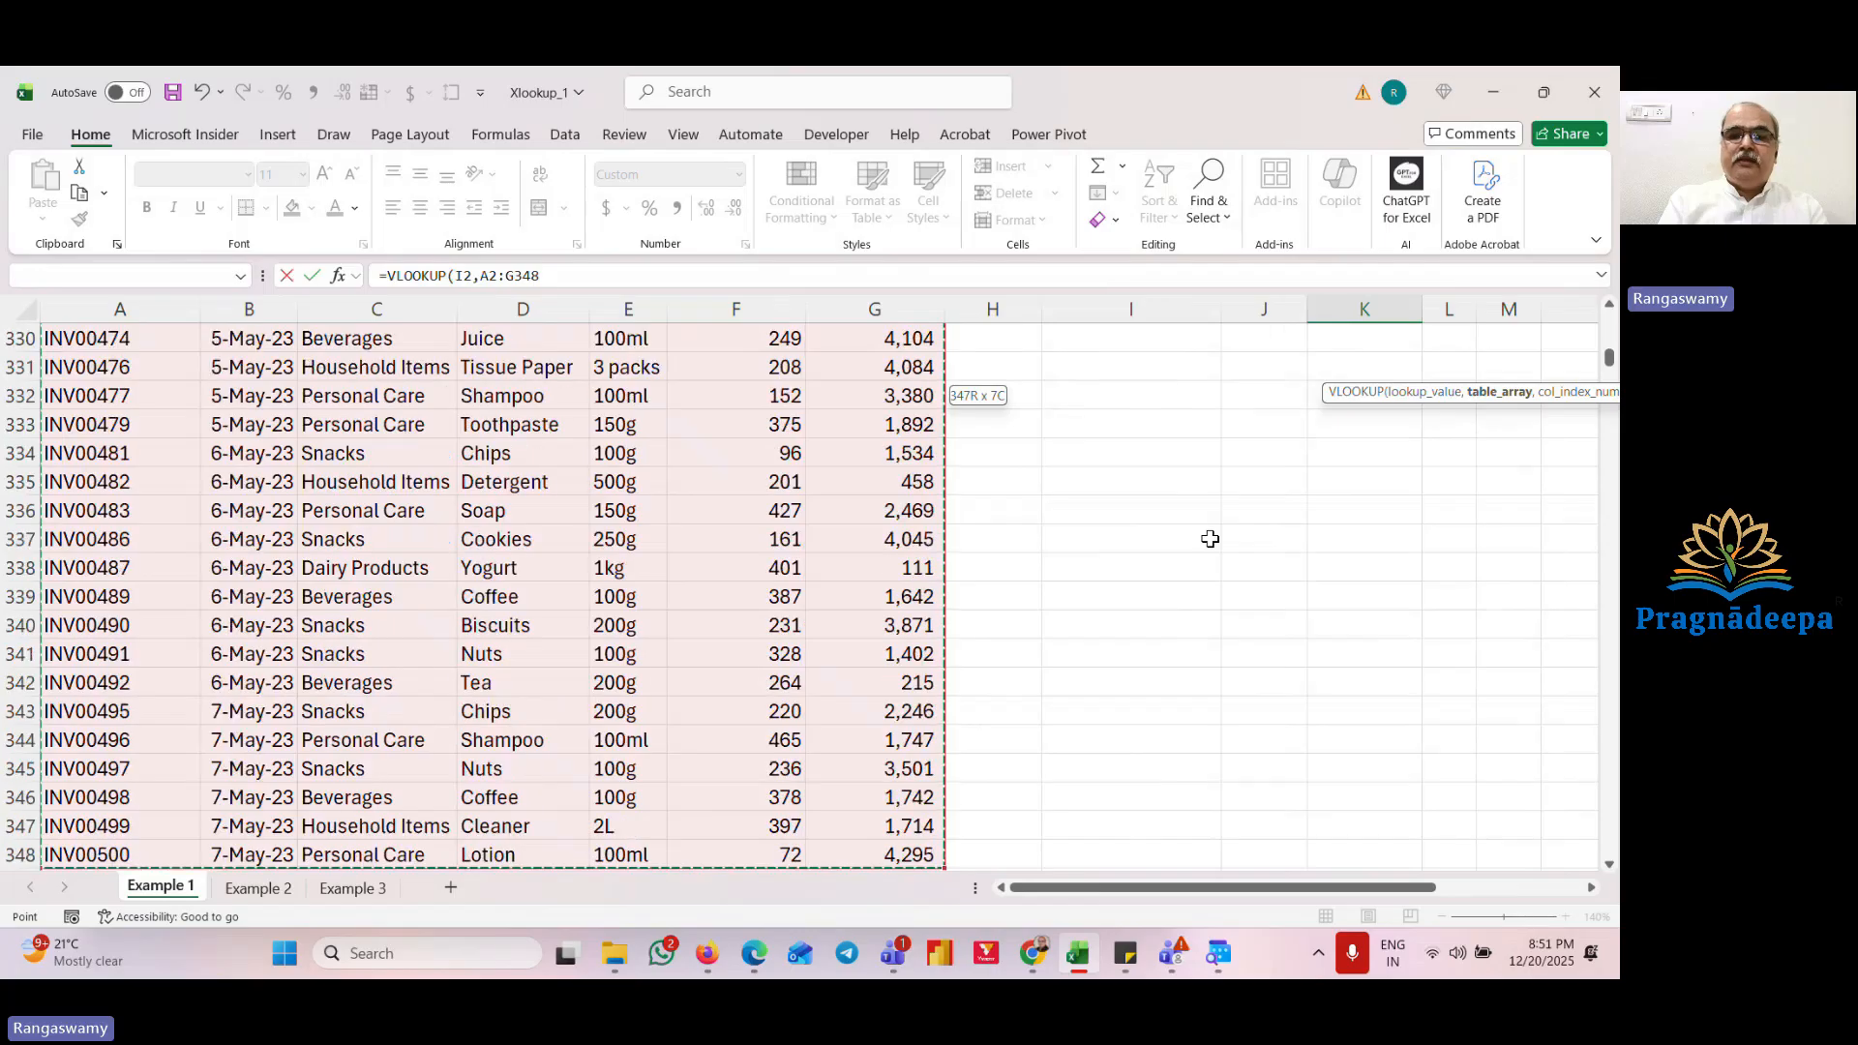
{"action": "type", "text": ",3"}
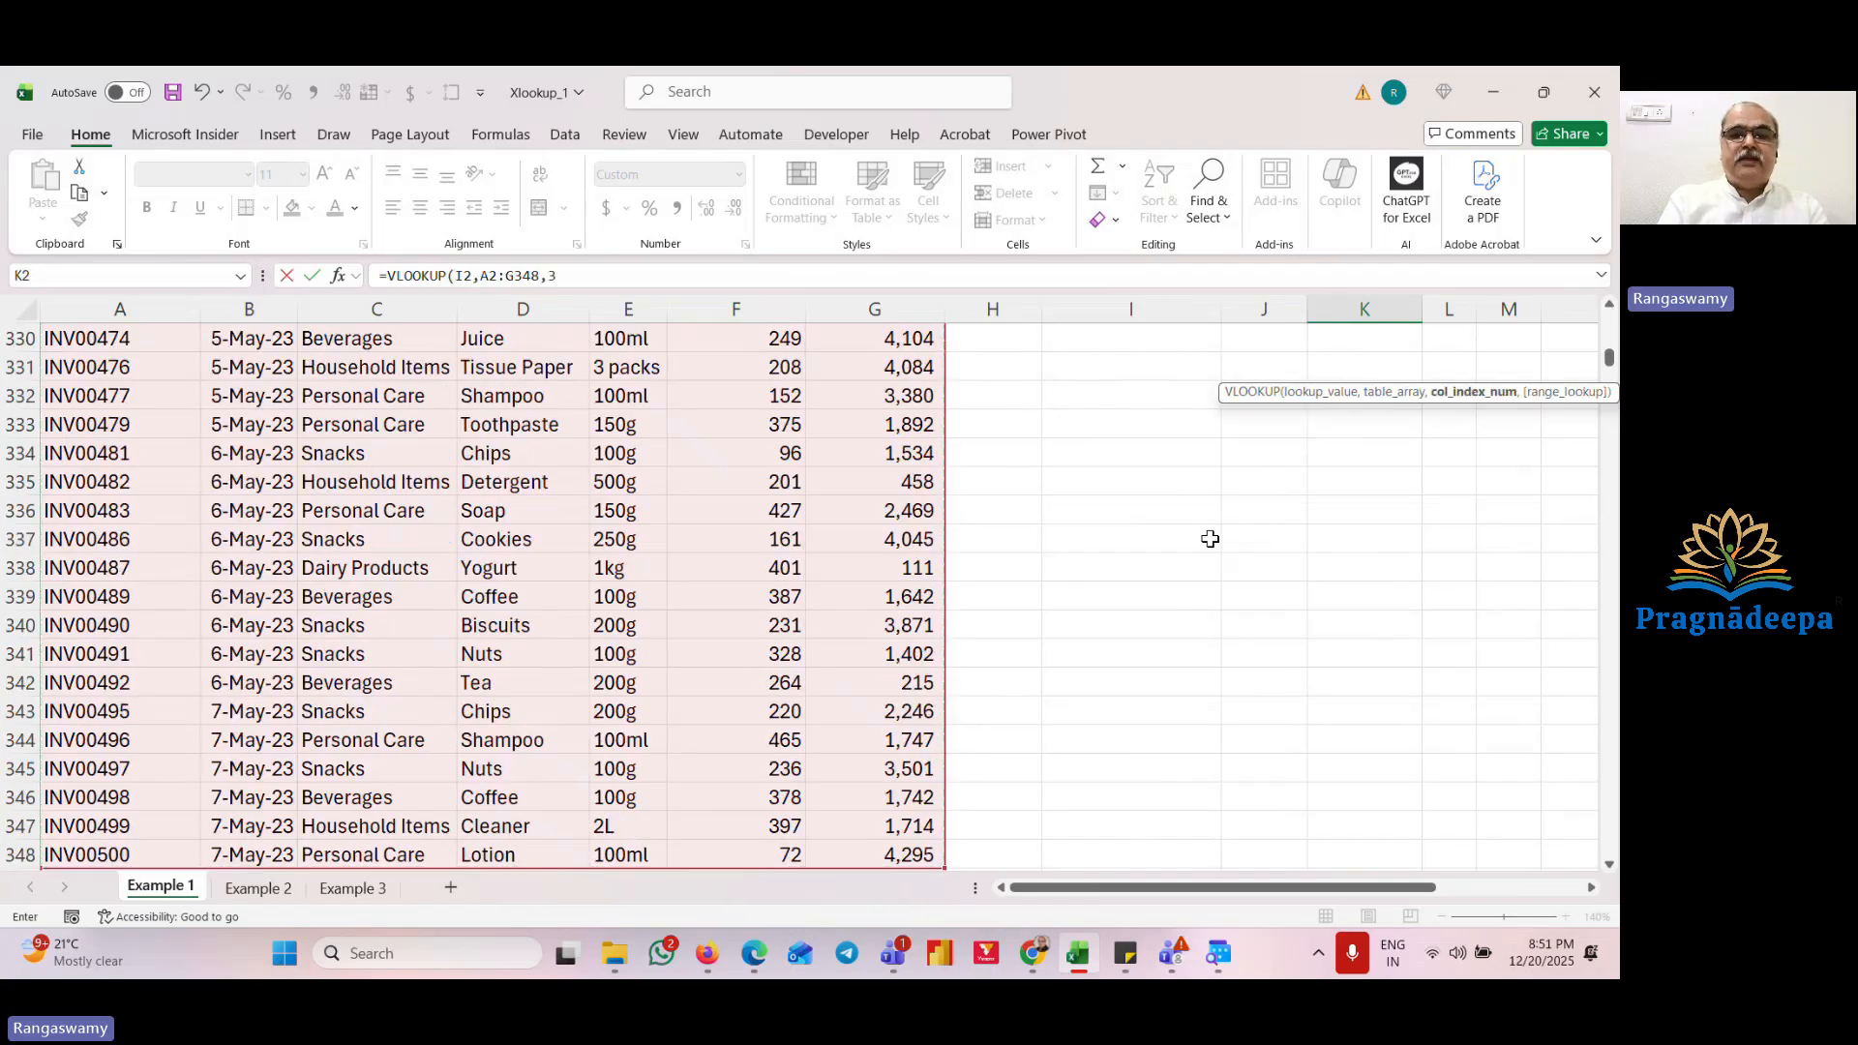
{"action": "type", "text": ",0"}
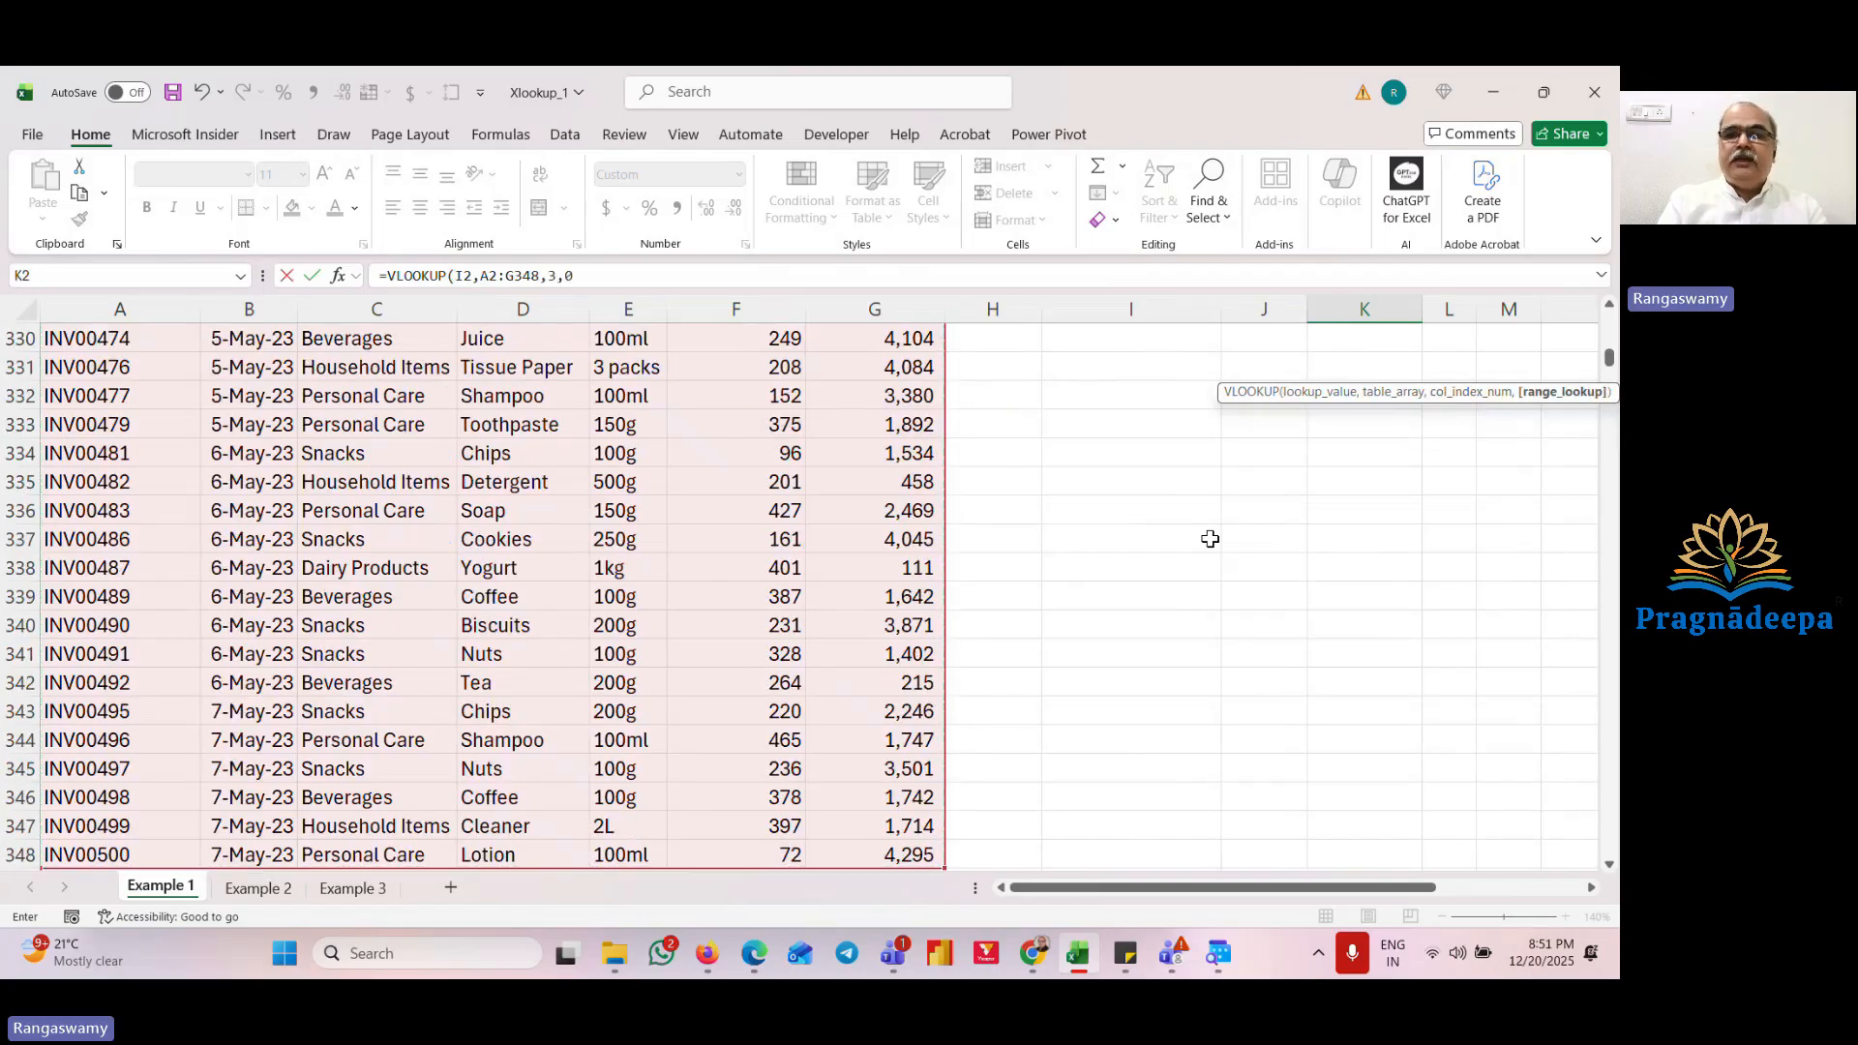
{"action": "key", "text": "Return"}
Step: Fill the K2 category formula down to K5
{"action": "key", "text": "Up"}
{"action": "key", "text": "shift+Down"}
{"action": "key", "text": "shift+Down"}
{"action": "key", "text": "shift+Down"}
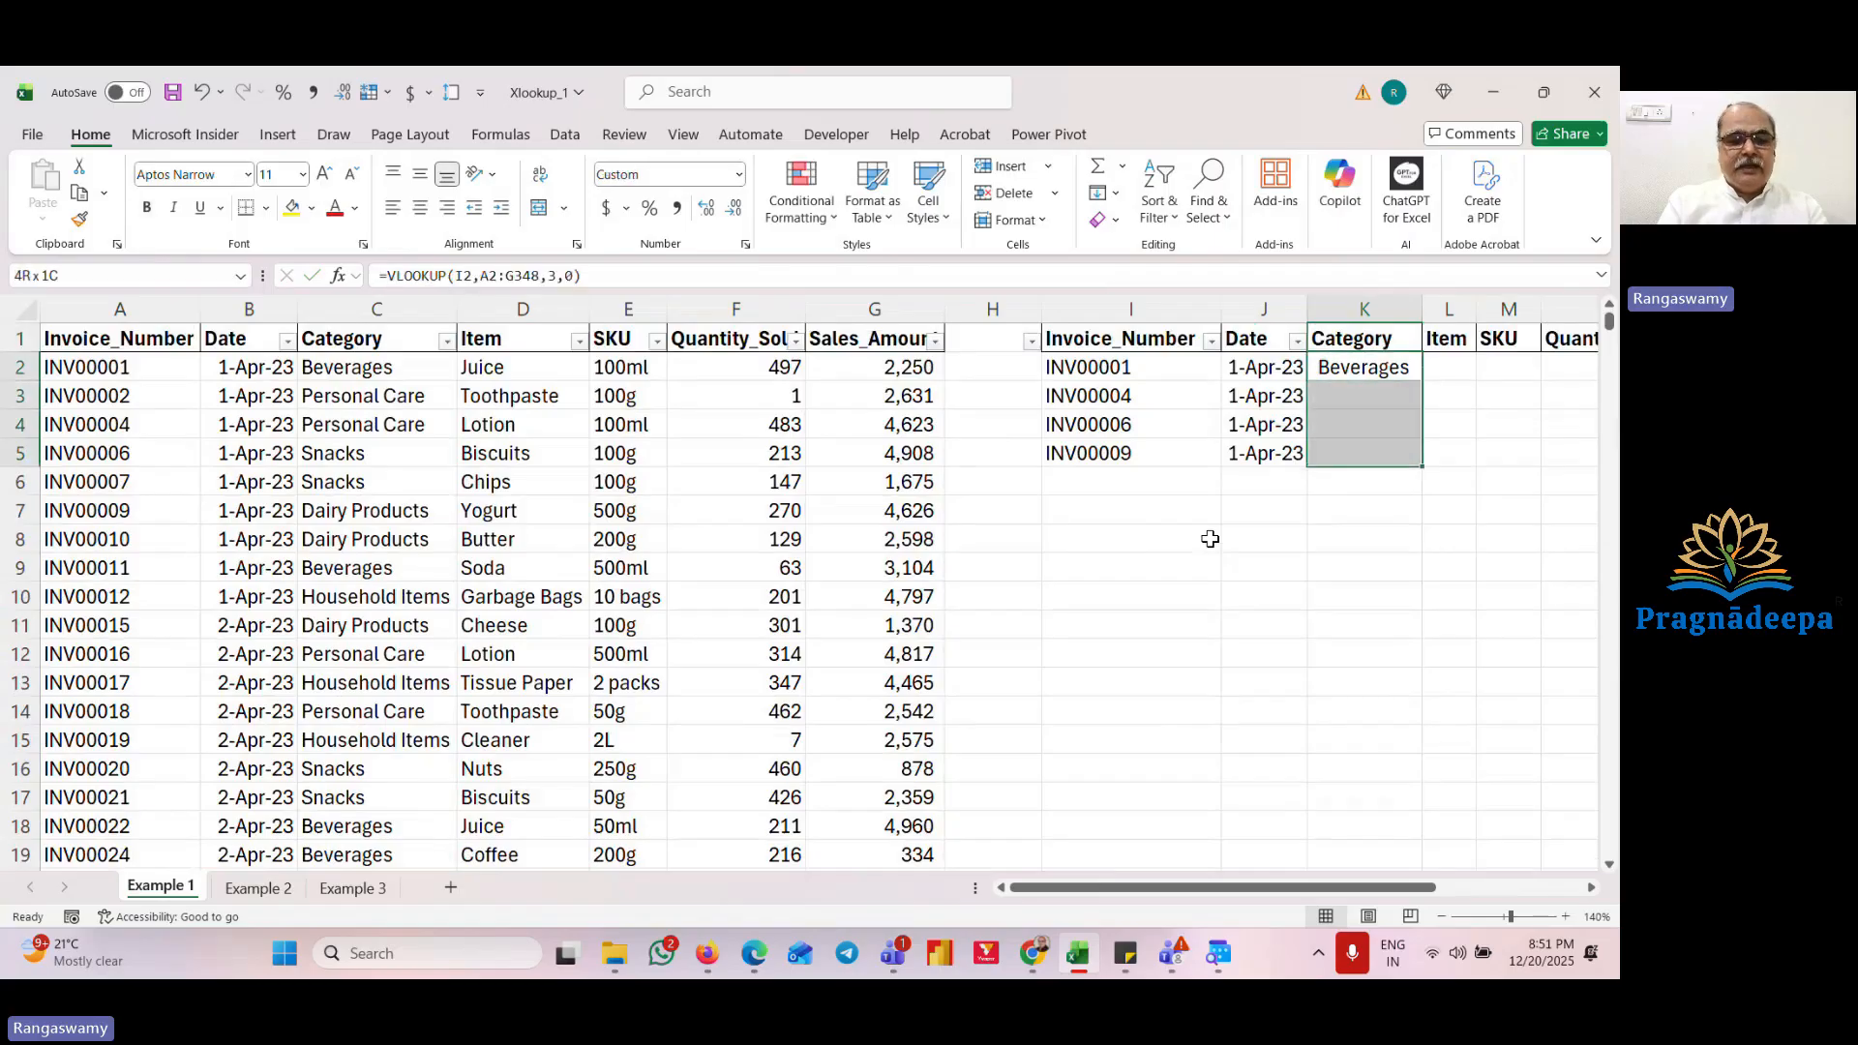
{"action": "key", "text": "ctrl+d"}
Step: Review the output table's columns and formulas across the header row
{"action": "key", "text": "Right"}
{"action": "key", "text": "Right"}
{"action": "key", "text": "Right"}
{"action": "key", "text": "Right"}
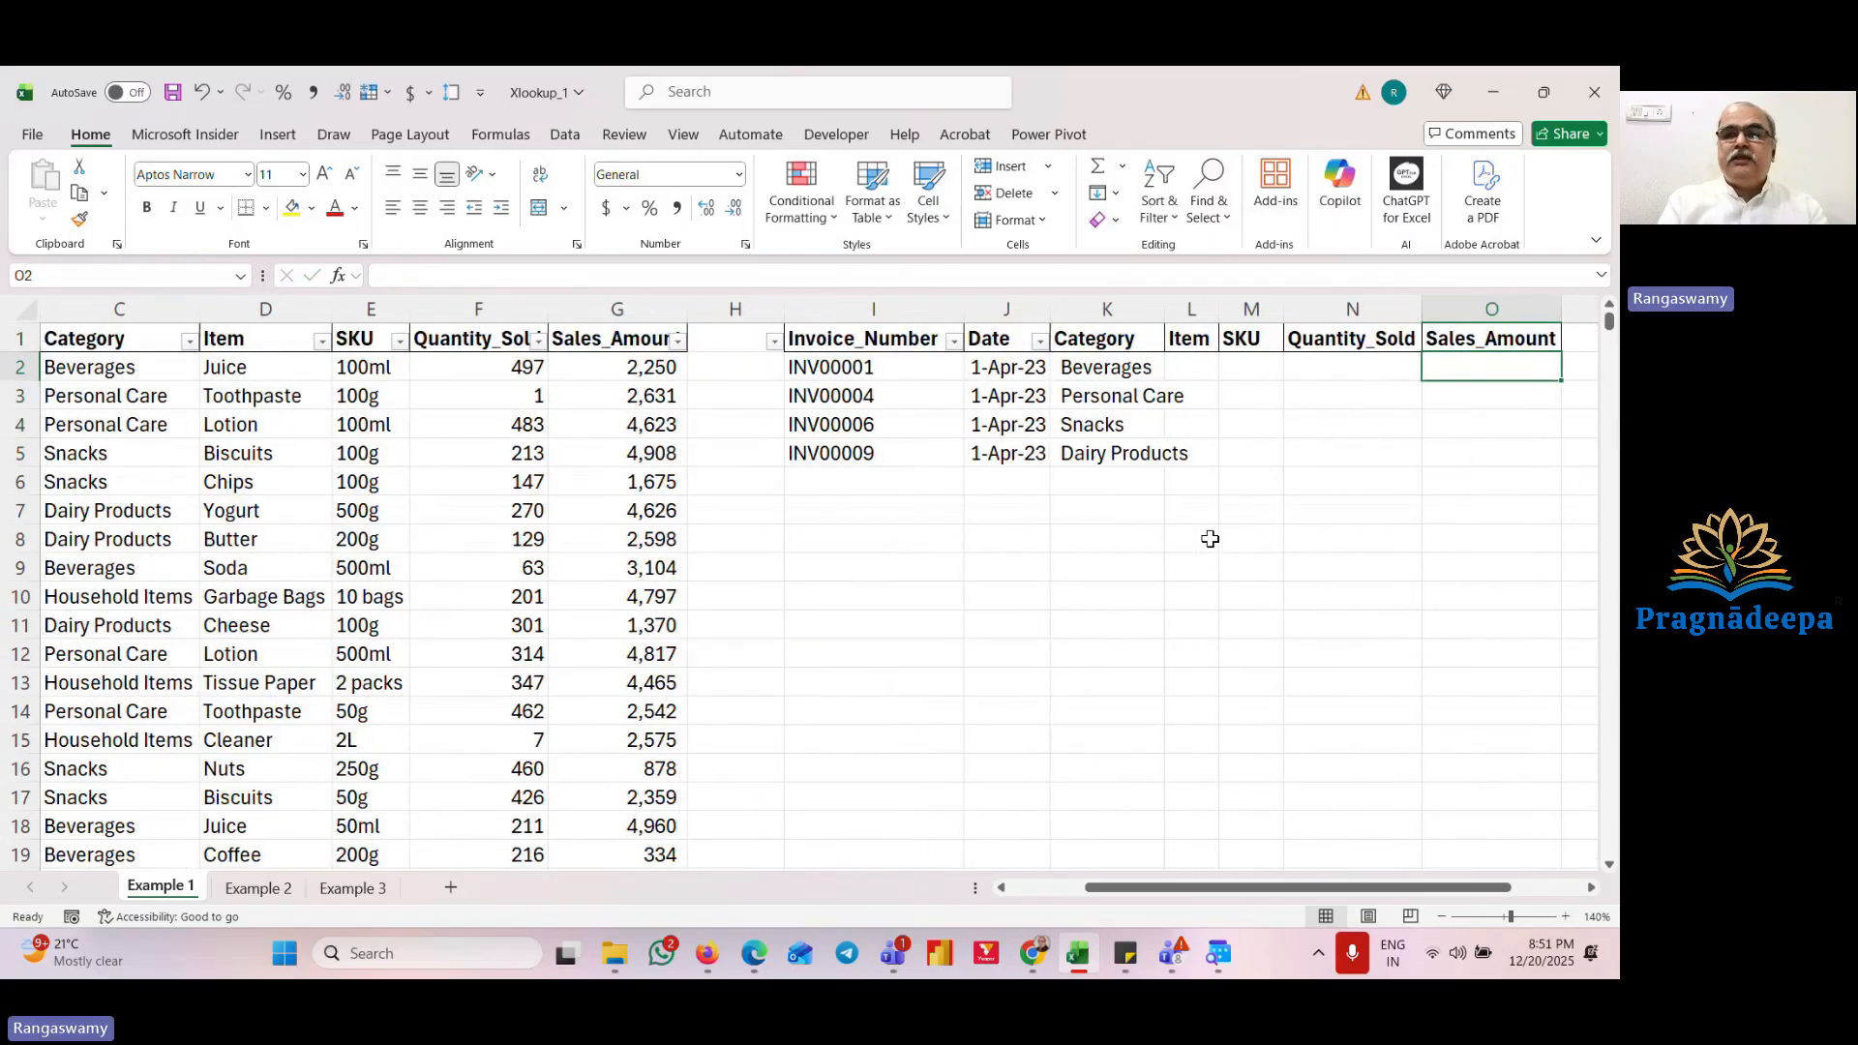
{"action": "key", "text": "Left"}
{"action": "key", "text": "Left"}
{"action": "key", "text": "Left"}
{"action": "key", "text": "Left"}
{"action": "key", "text": "Left"}
{"action": "key", "text": "Up"}
{"action": "key", "text": "Right"}
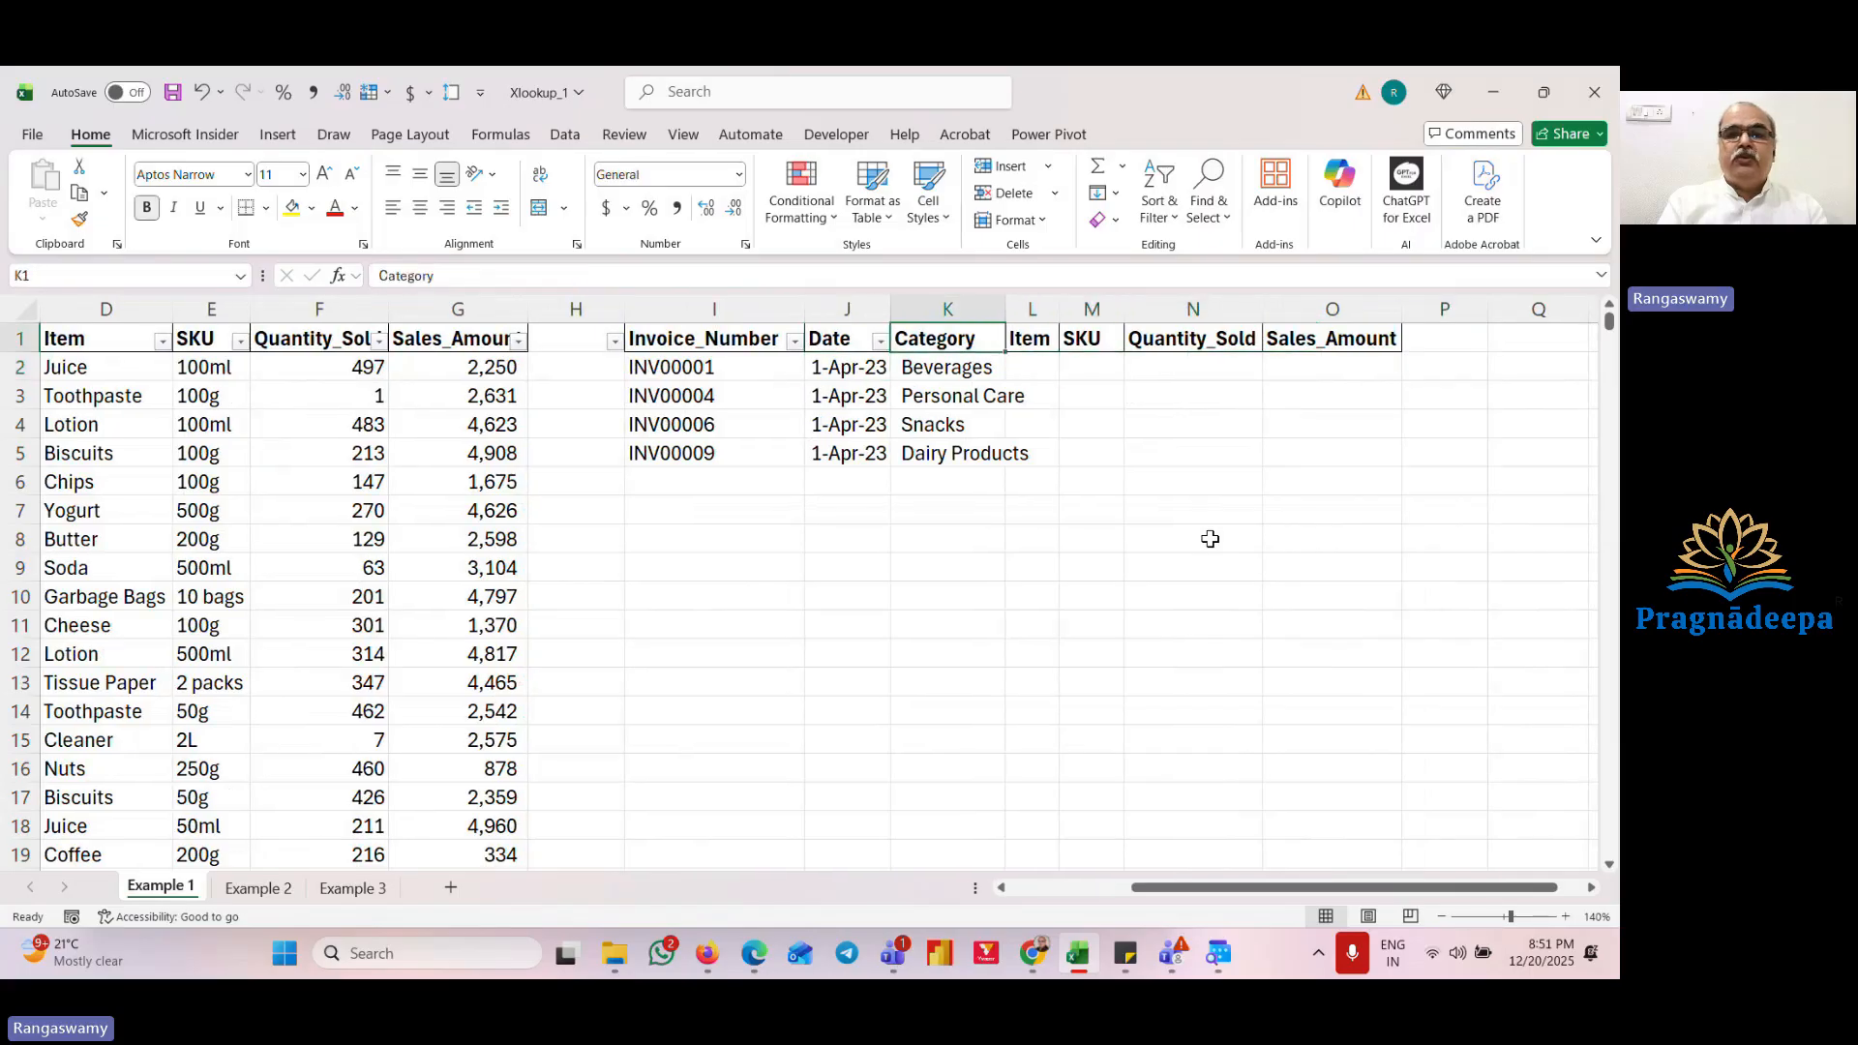
{"action": "key", "text": "Right"}
{"action": "key", "text": "Right"}
{"action": "key", "text": "Right"}
{"action": "key", "text": "Right"}
{"action": "key", "text": "Left"}
{"action": "key", "text": "Left"}
{"action": "key", "text": "Left"}
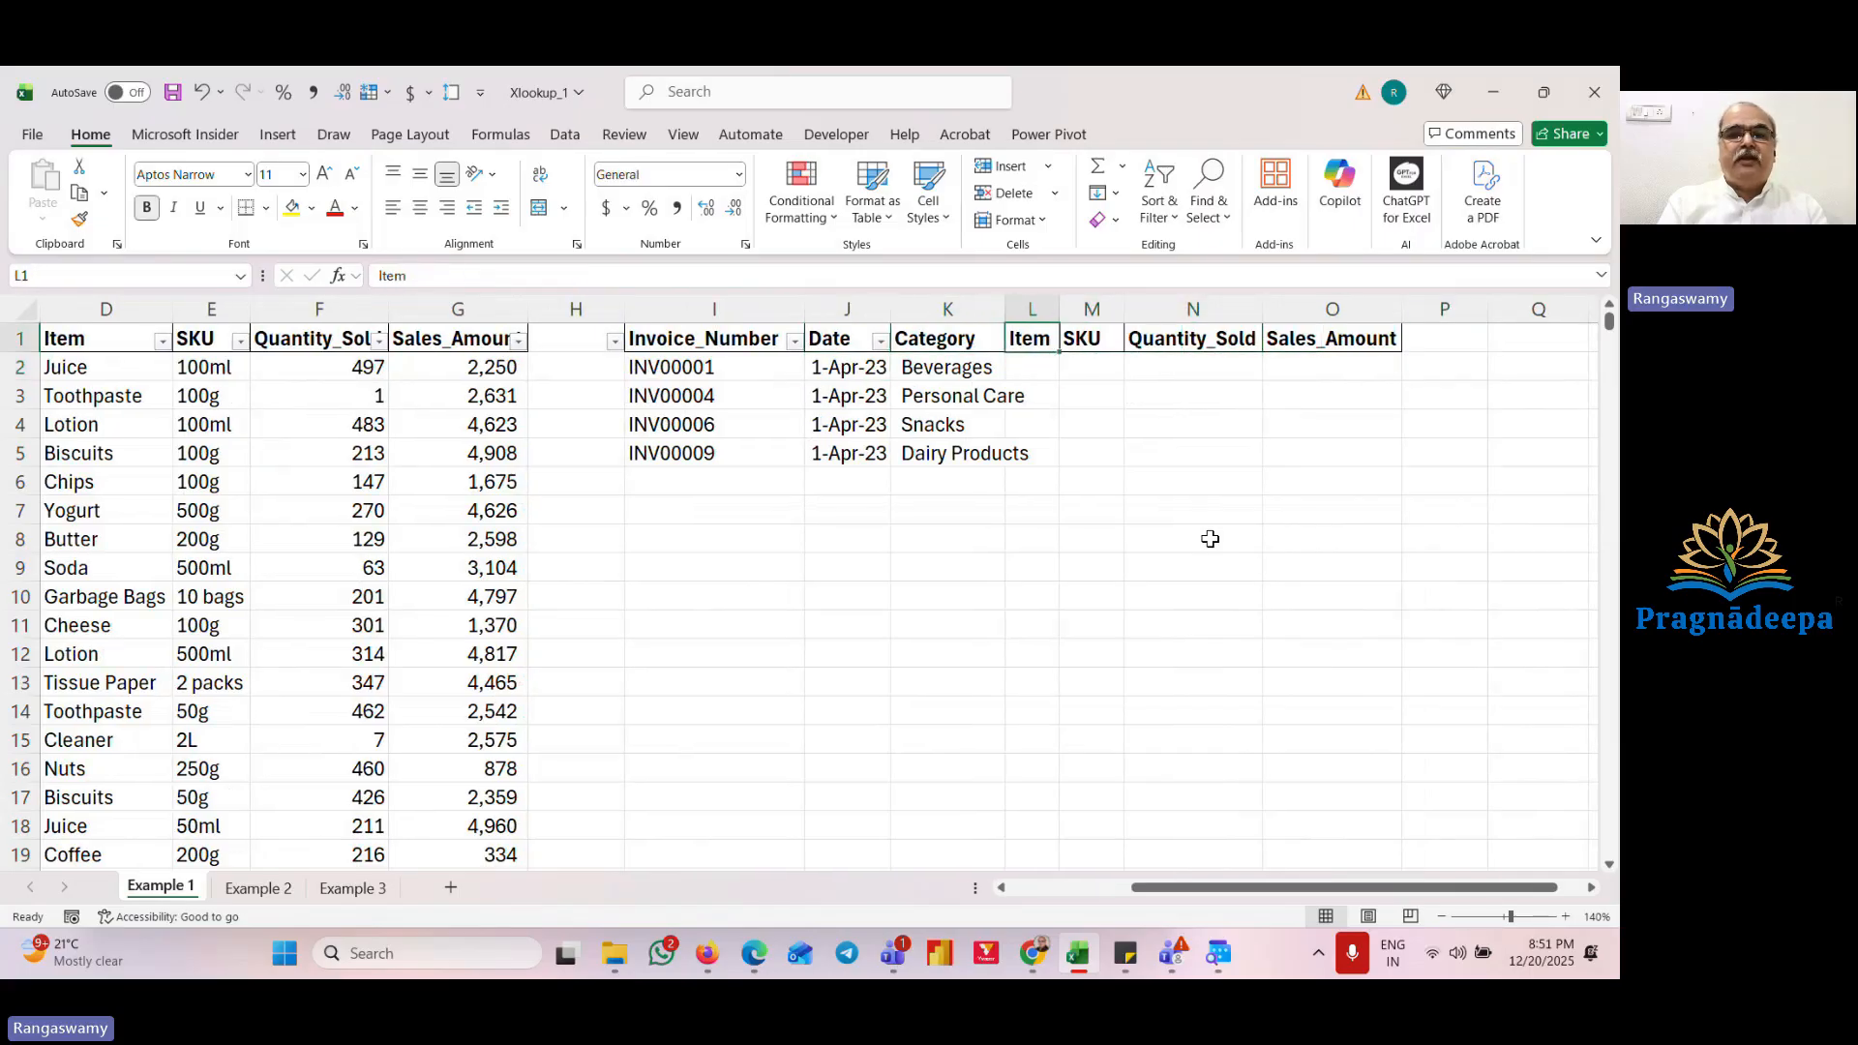
{"action": "key", "text": "Left"}
{"action": "key", "text": "Left"}
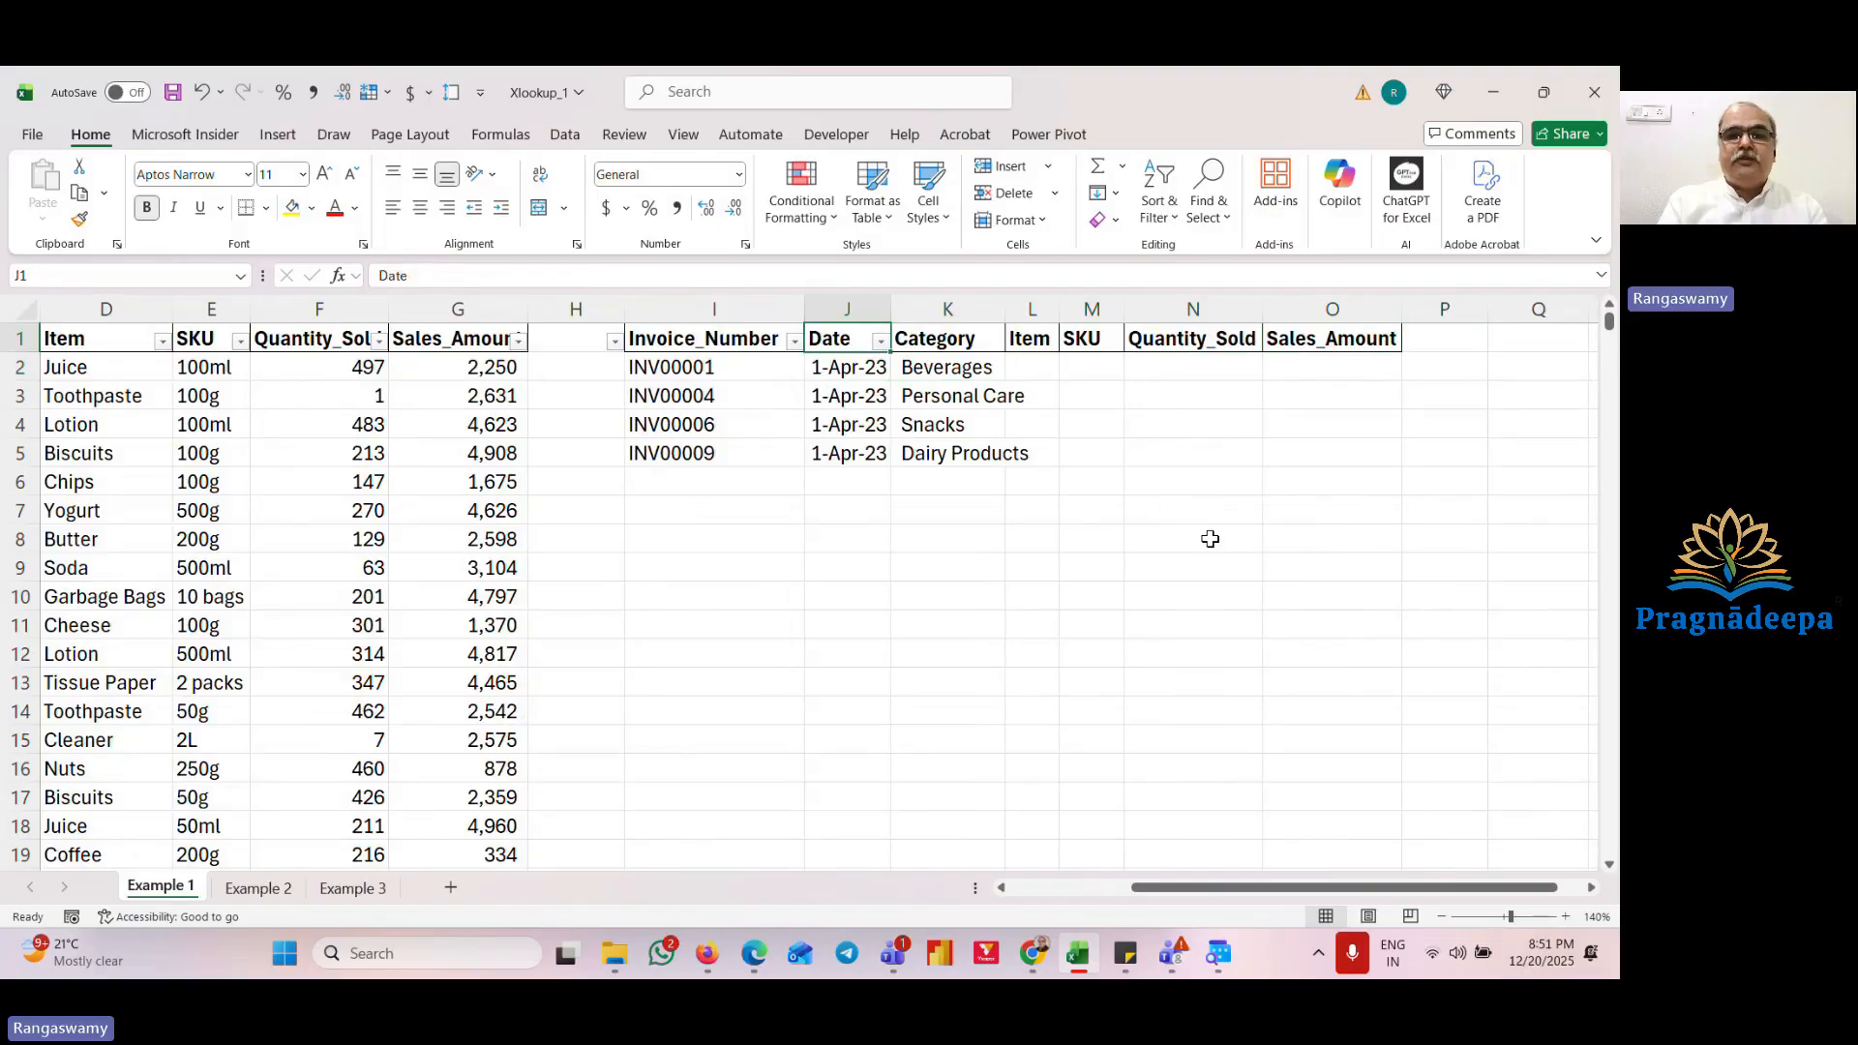
Step: Clear the lookup results from the Date and Category cells J2:K5
{"action": "key", "text": "Down"}
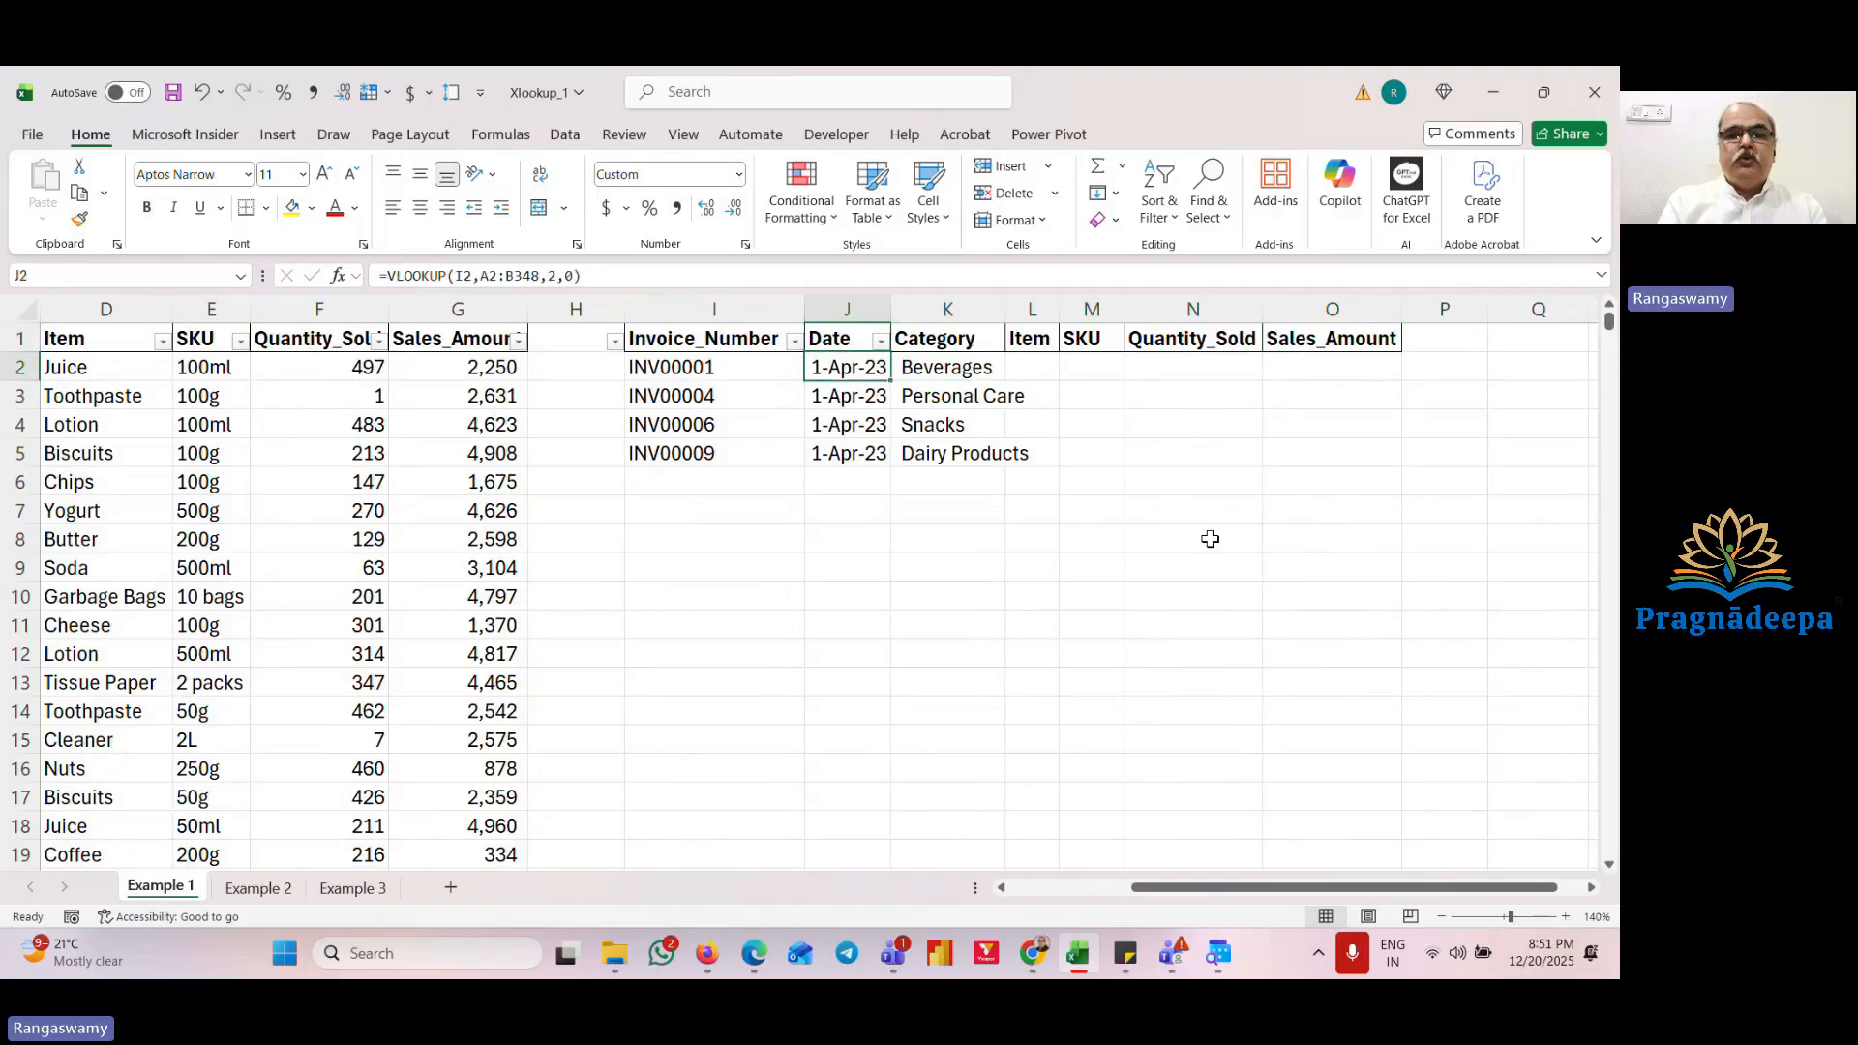
{"action": "key", "text": "shift+Right"}
{"action": "key", "text": "shift+Down"}
{"action": "key", "text": "shift+Down"}
{"action": "key", "text": "shift+Down"}
{"action": "key", "text": "Delete"}
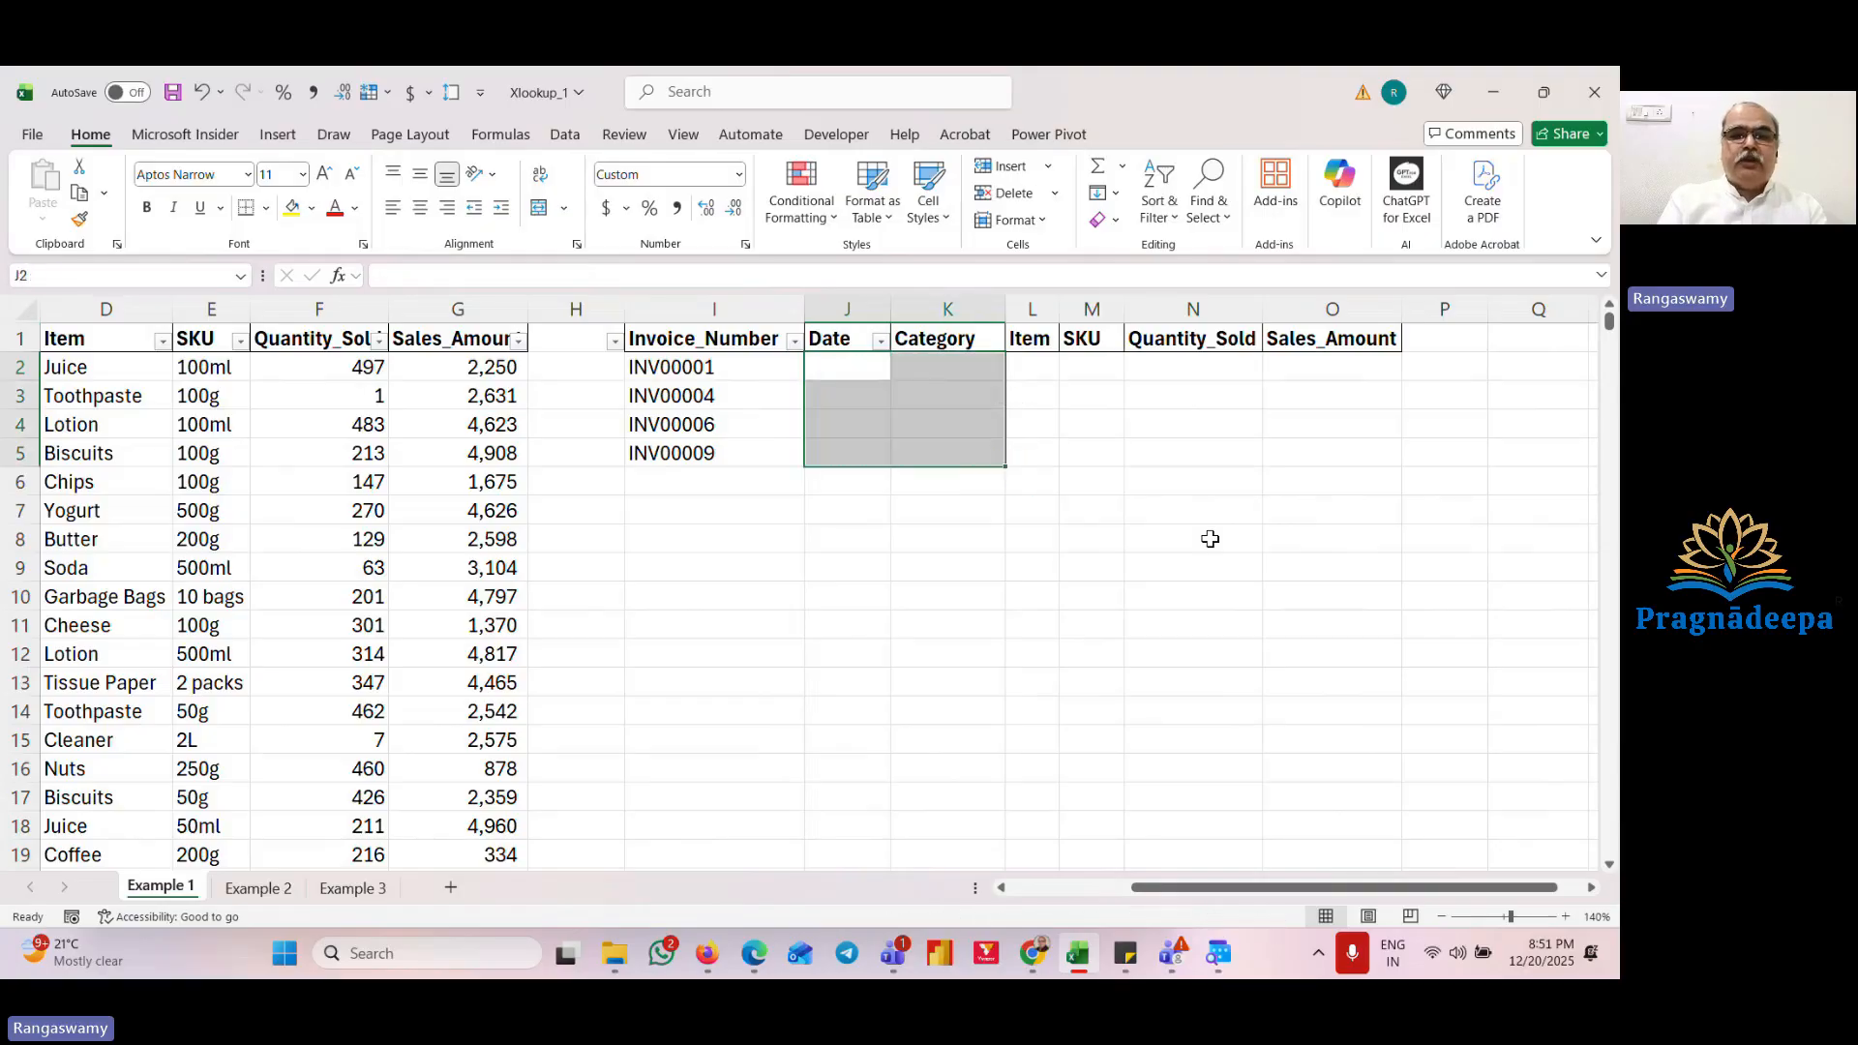
Step: Enter =XLOOKUP(I2,A2:A348,B2:G348) in J2 to return Date through Sales_Amount for the invoice in I2
{"action": "key", "text": "Left"}
{"action": "key", "text": "Left"}
{"action": "key", "text": "Left"}
{"action": "key", "text": "Left"}
{"action": "key", "text": "Left"}
{"action": "key", "text": "Left"}
{"action": "key", "text": "Left"}
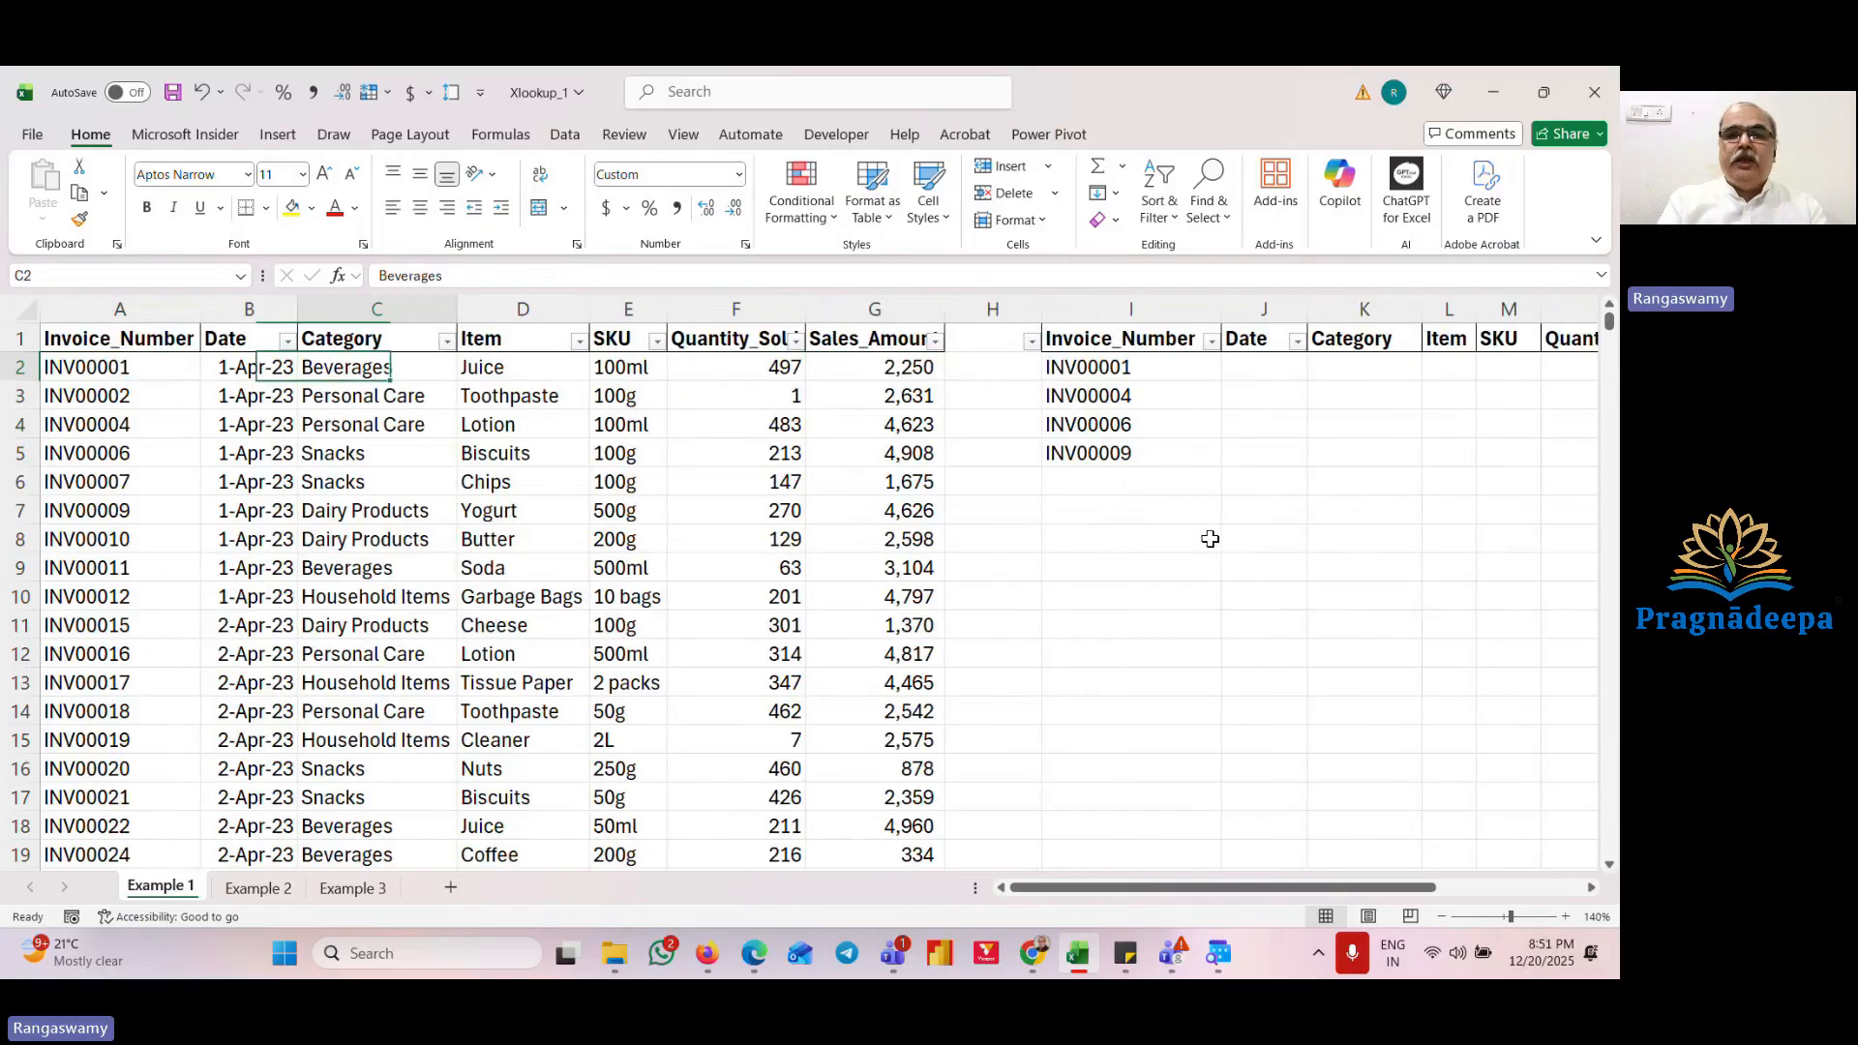
{"action": "key", "text": "Right"}
{"action": "key", "text": "Right"}
{"action": "key", "text": "Right"}
{"action": "key", "text": "Right"}
{"action": "key", "text": "Right"}
{"action": "key", "text": "Right"}
{"action": "key", "text": "Right"}
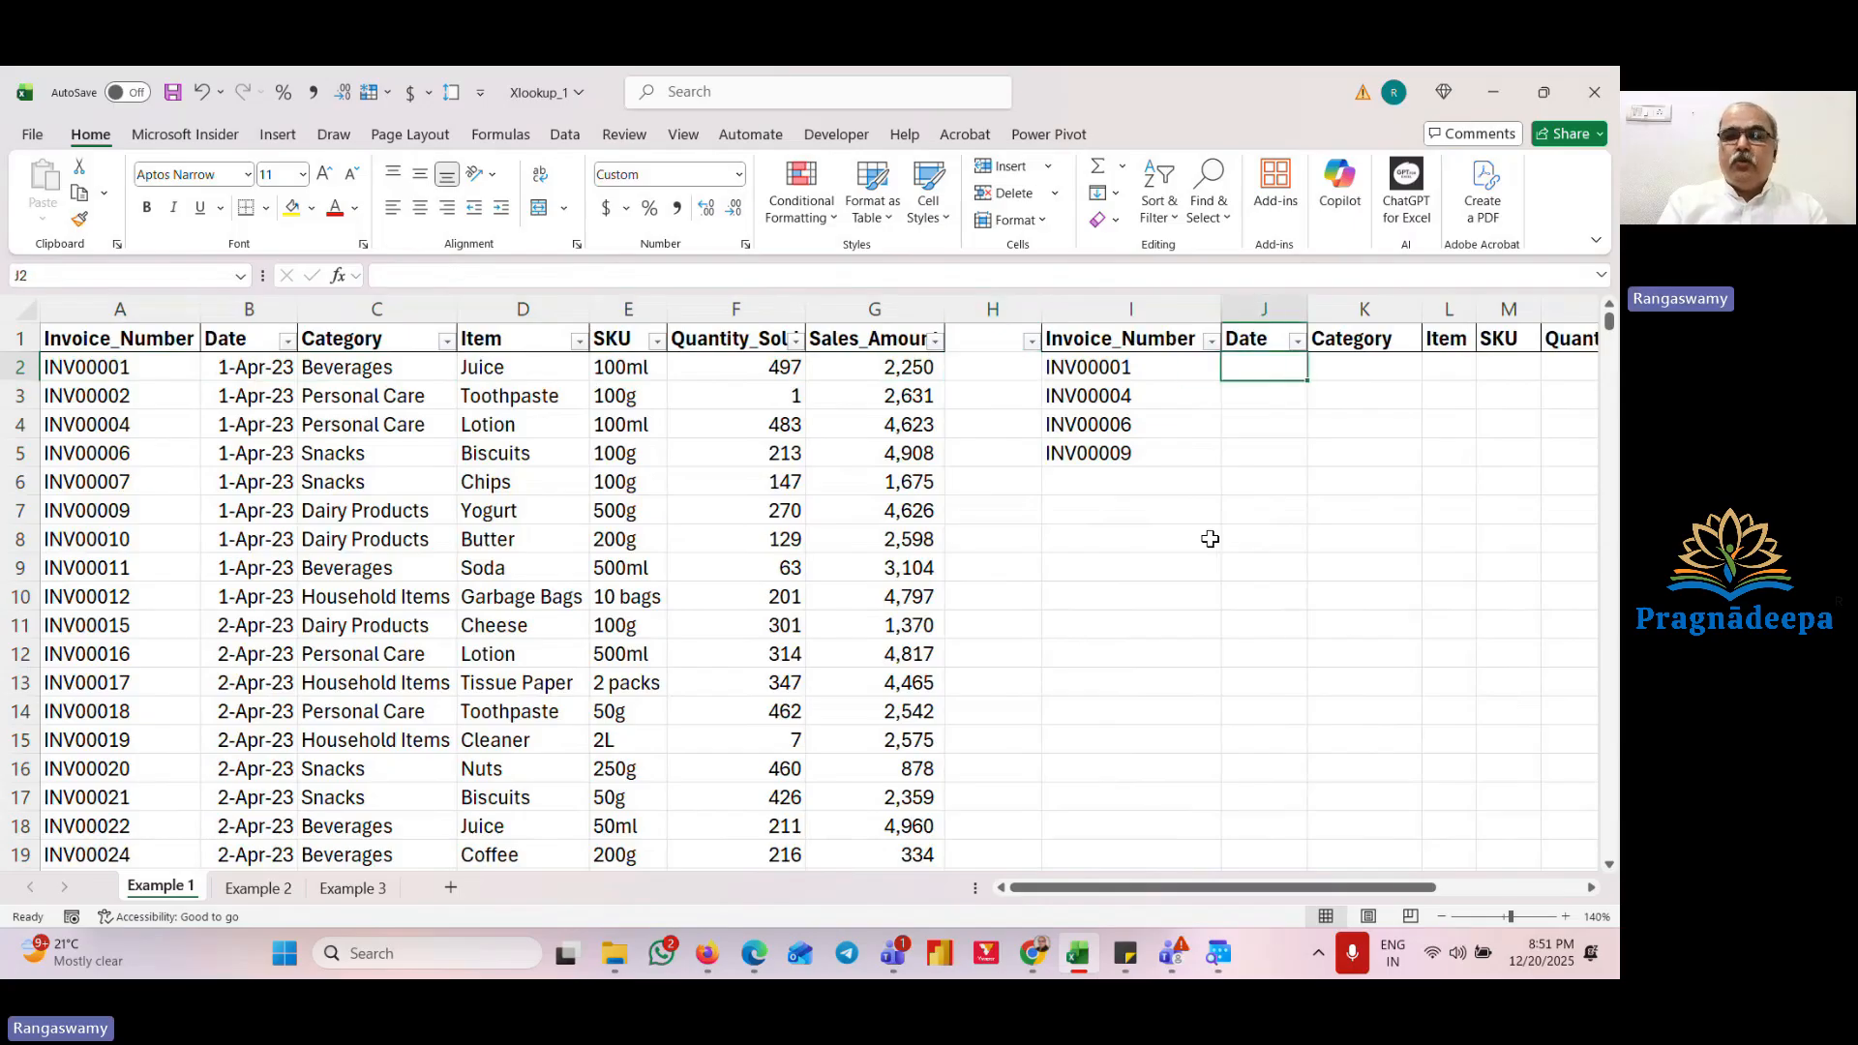
{"action": "type", "text": "=xloo"}
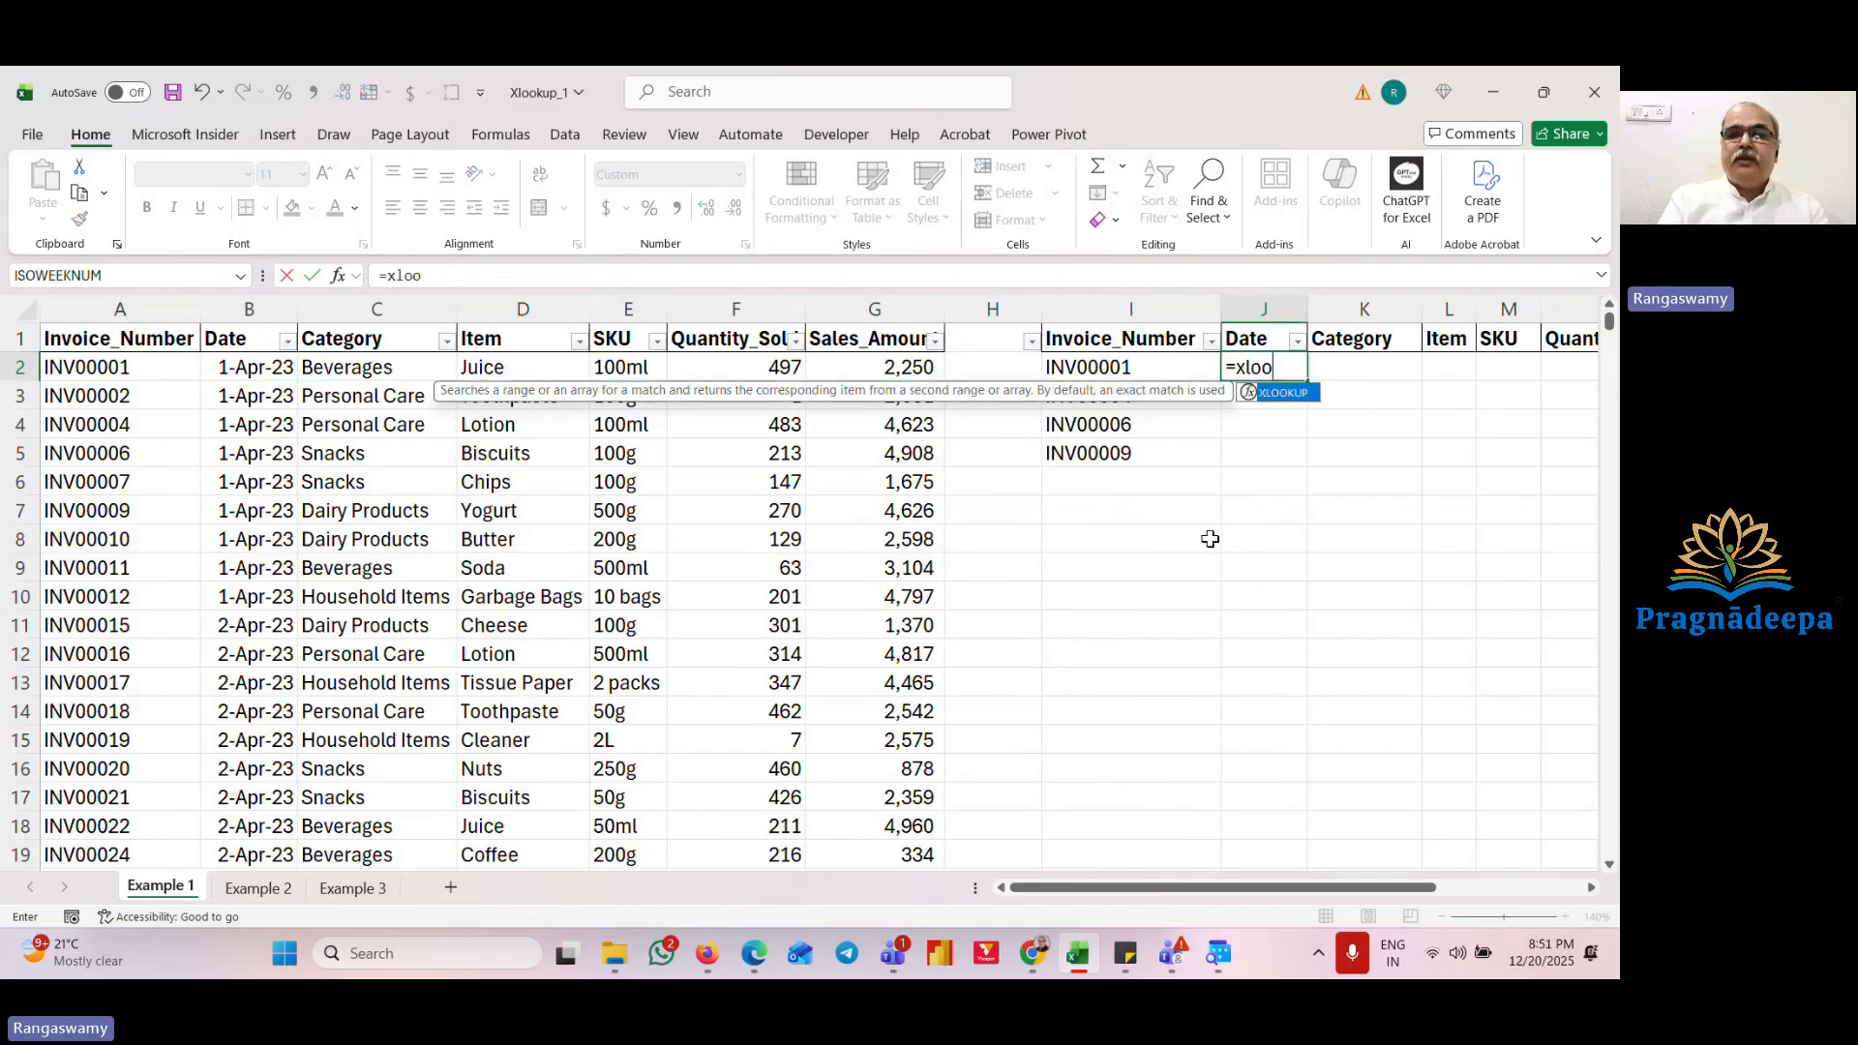
{"action": "key", "text": "Tab"}
{"action": "key", "text": "Left"}
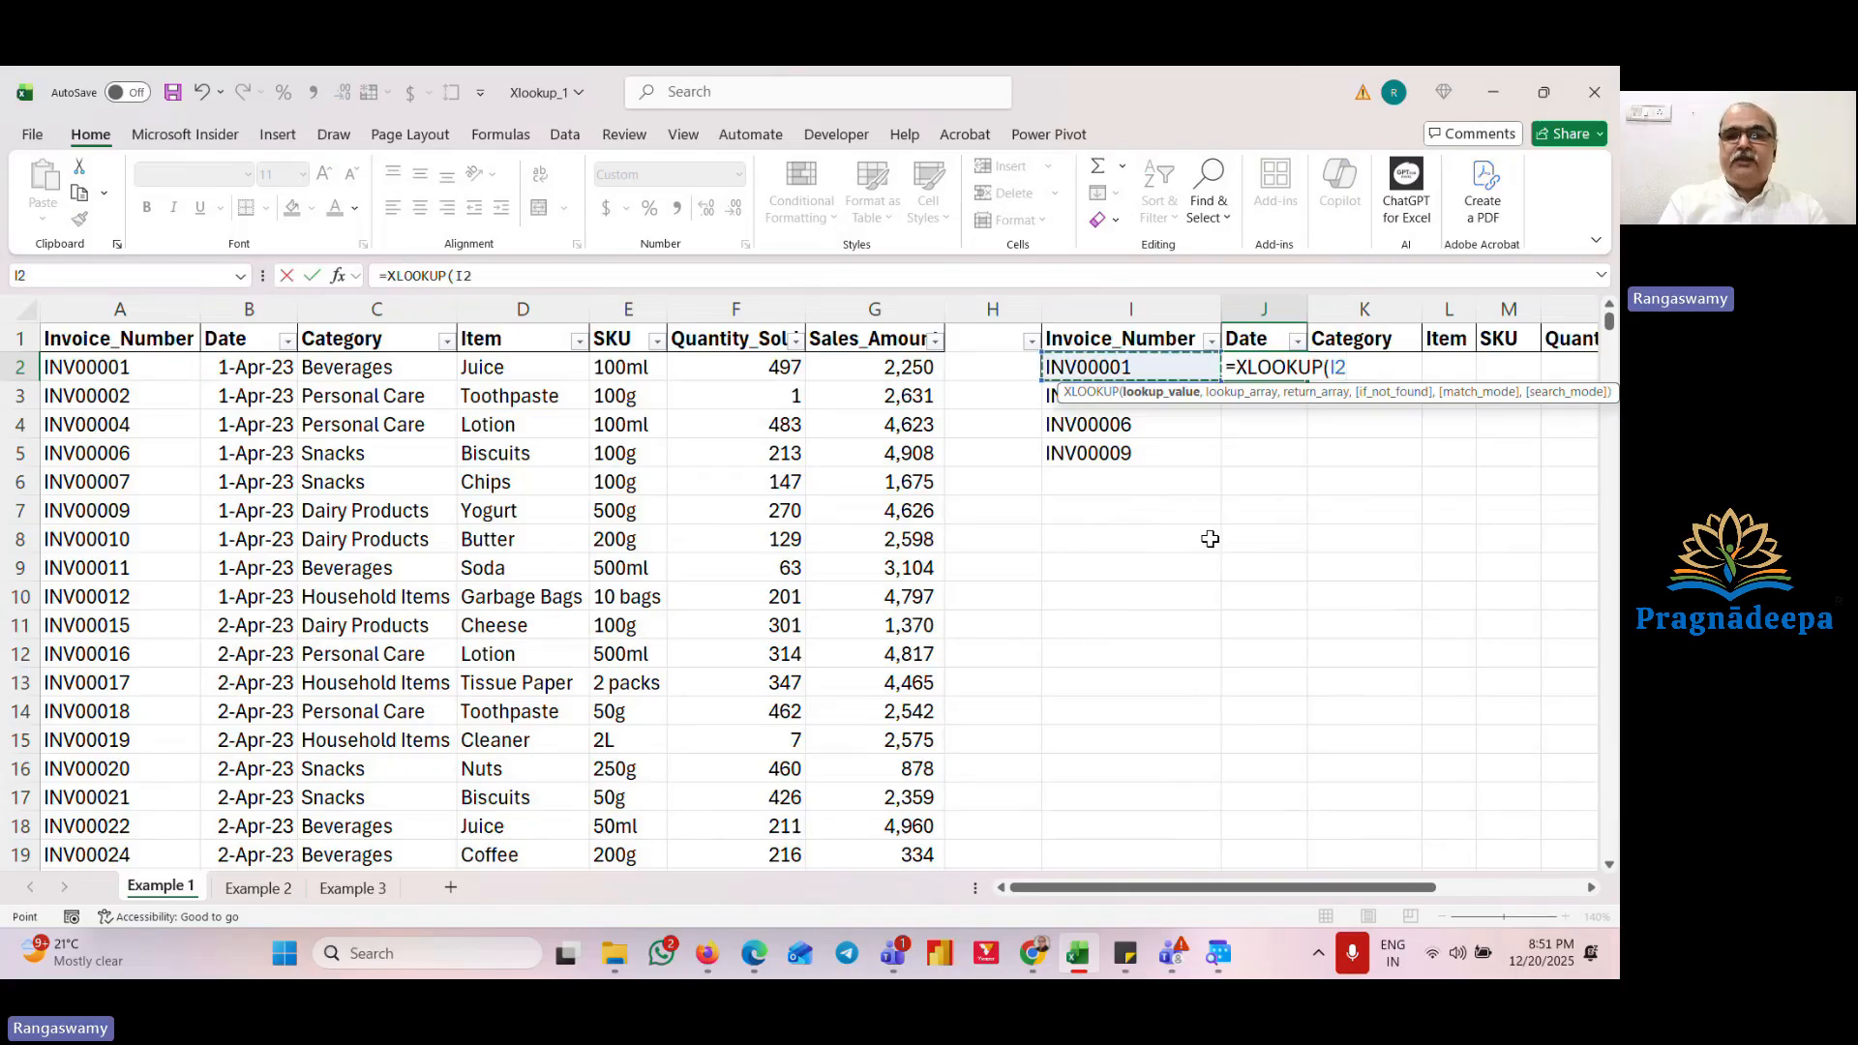
{"action": "type", "text": ","}
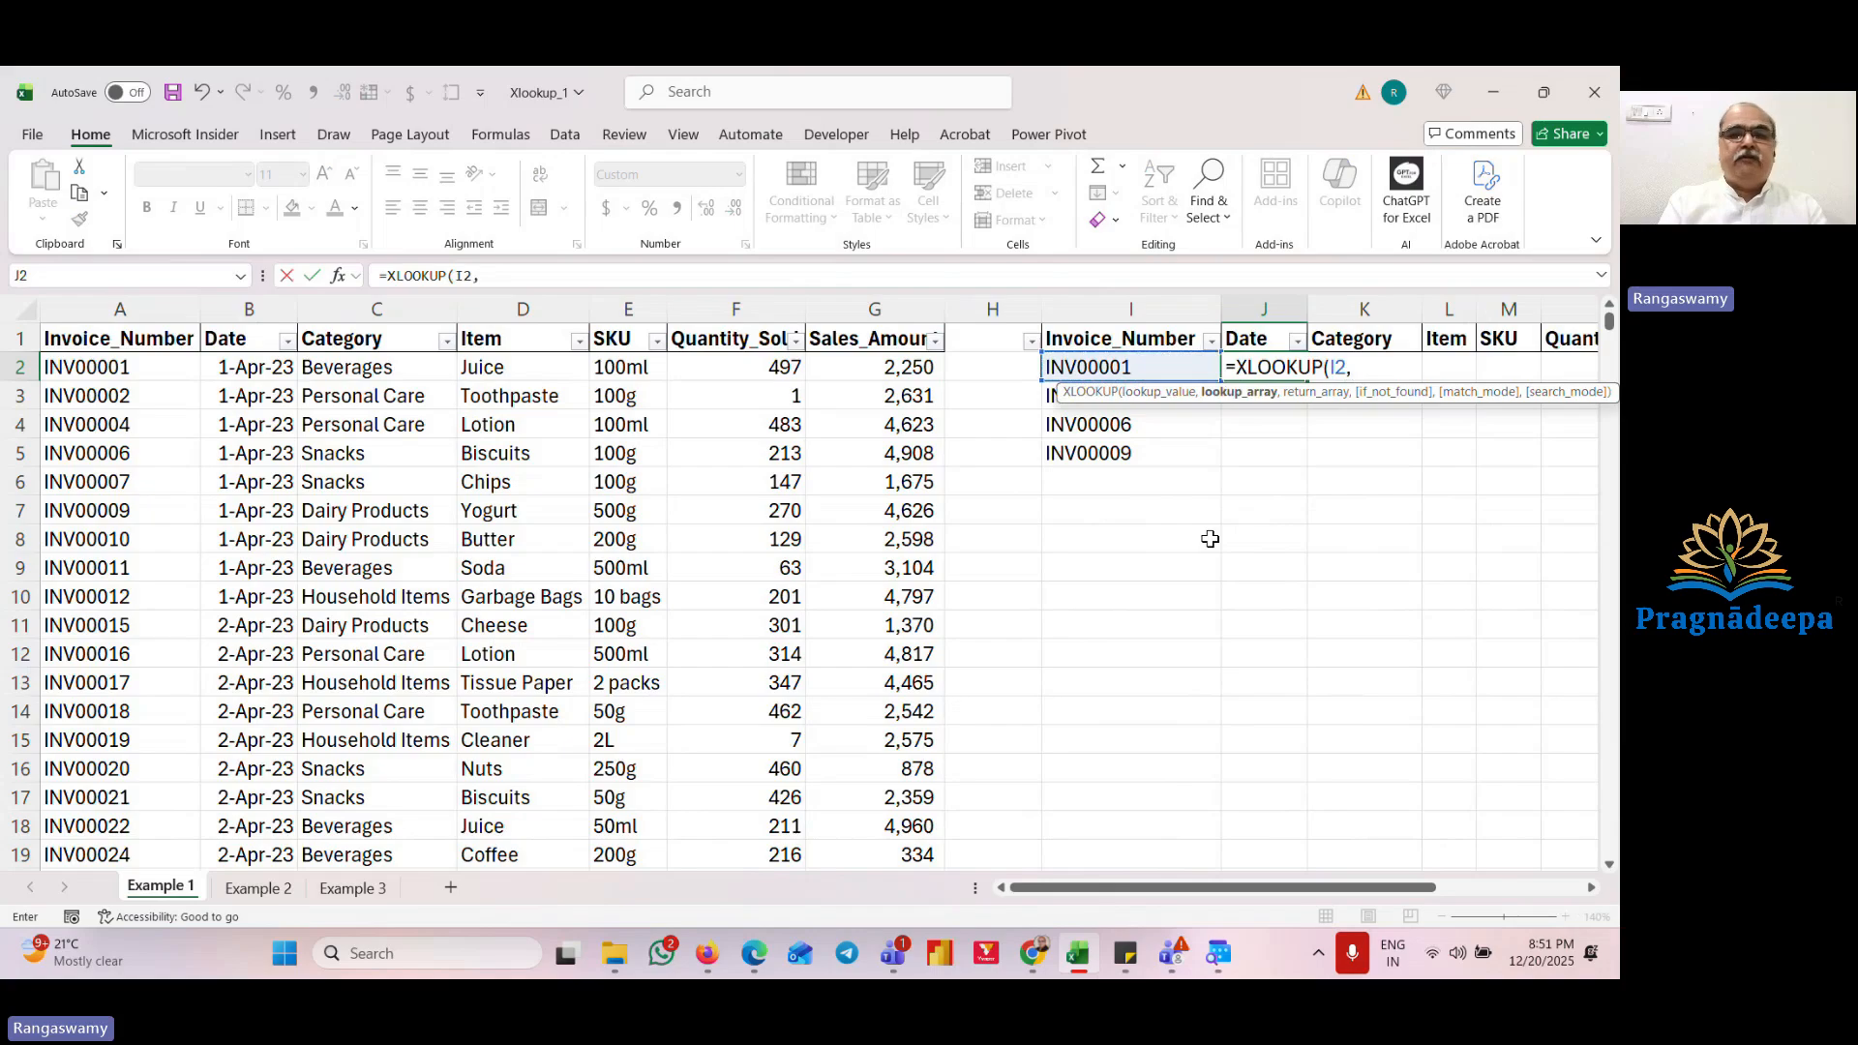
{"action": "key", "text": "Left"}
{"action": "key", "text": "Left"}
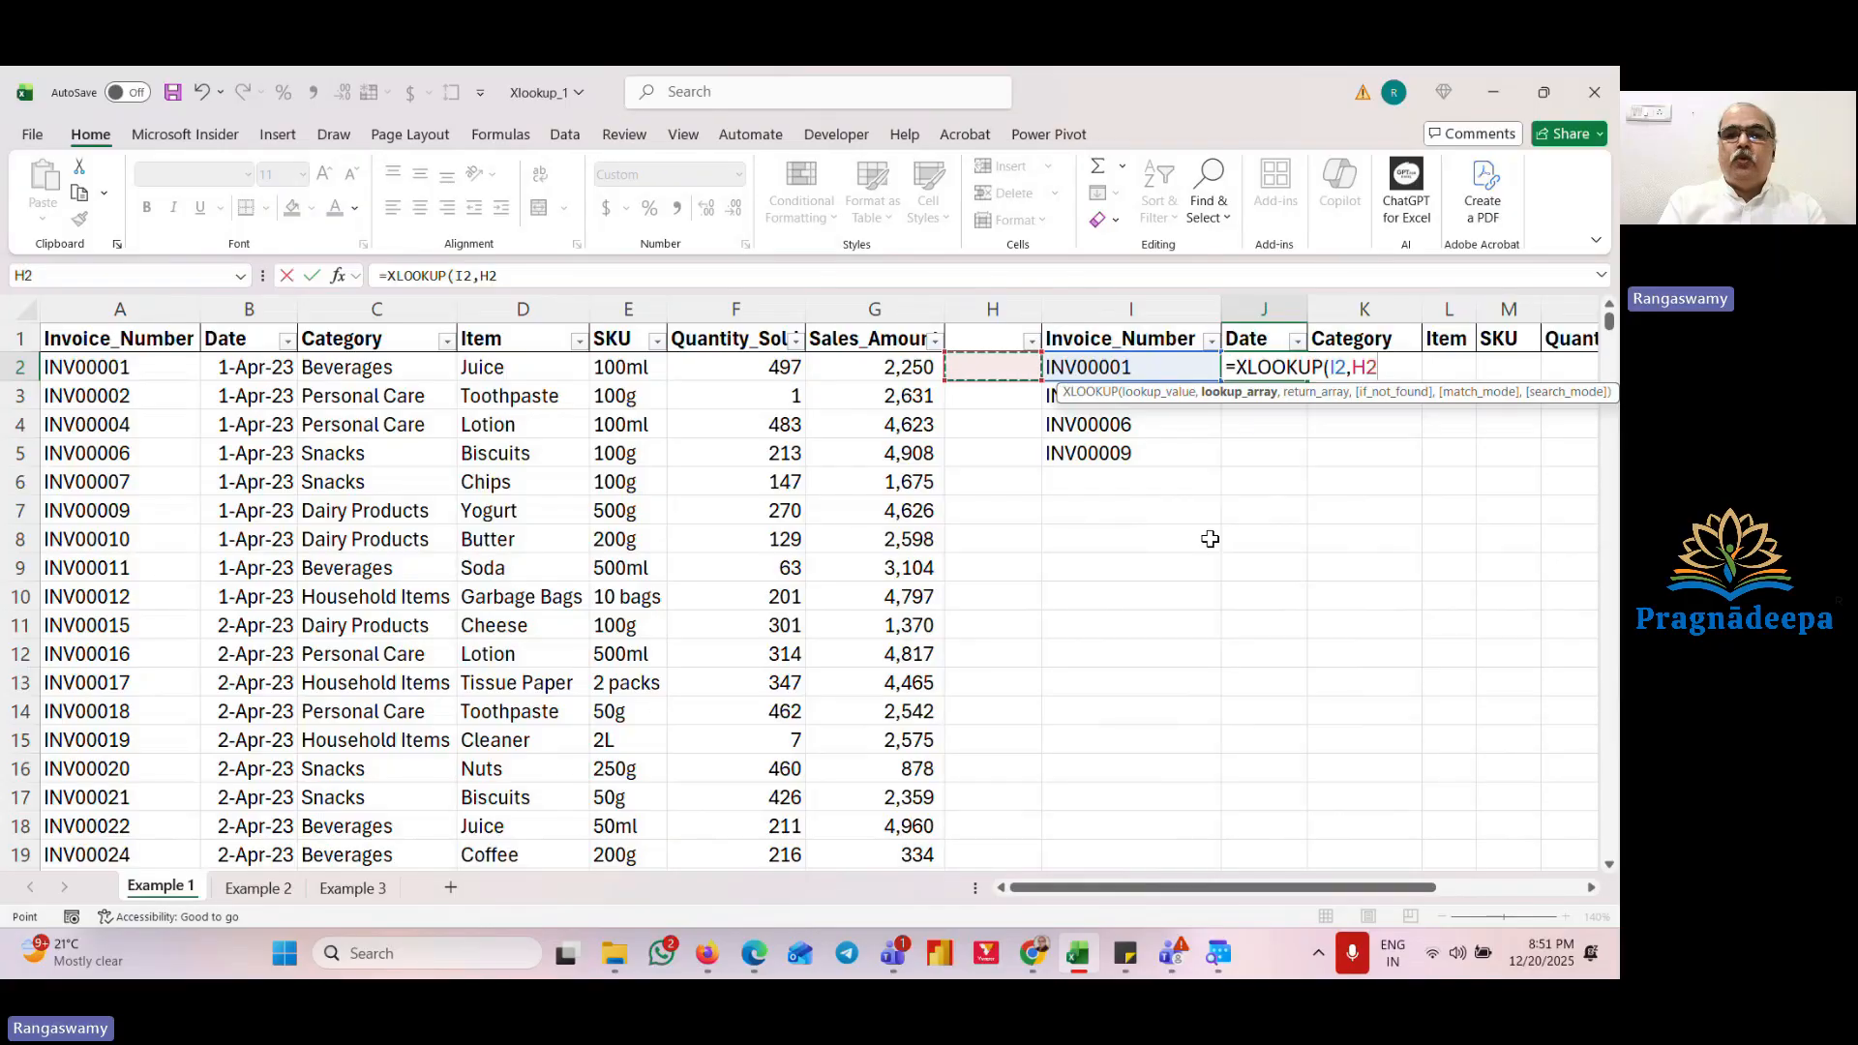
{"action": "key", "text": "Left"}
{"action": "key", "text": "Left"}
{"action": "key", "text": "Left"}
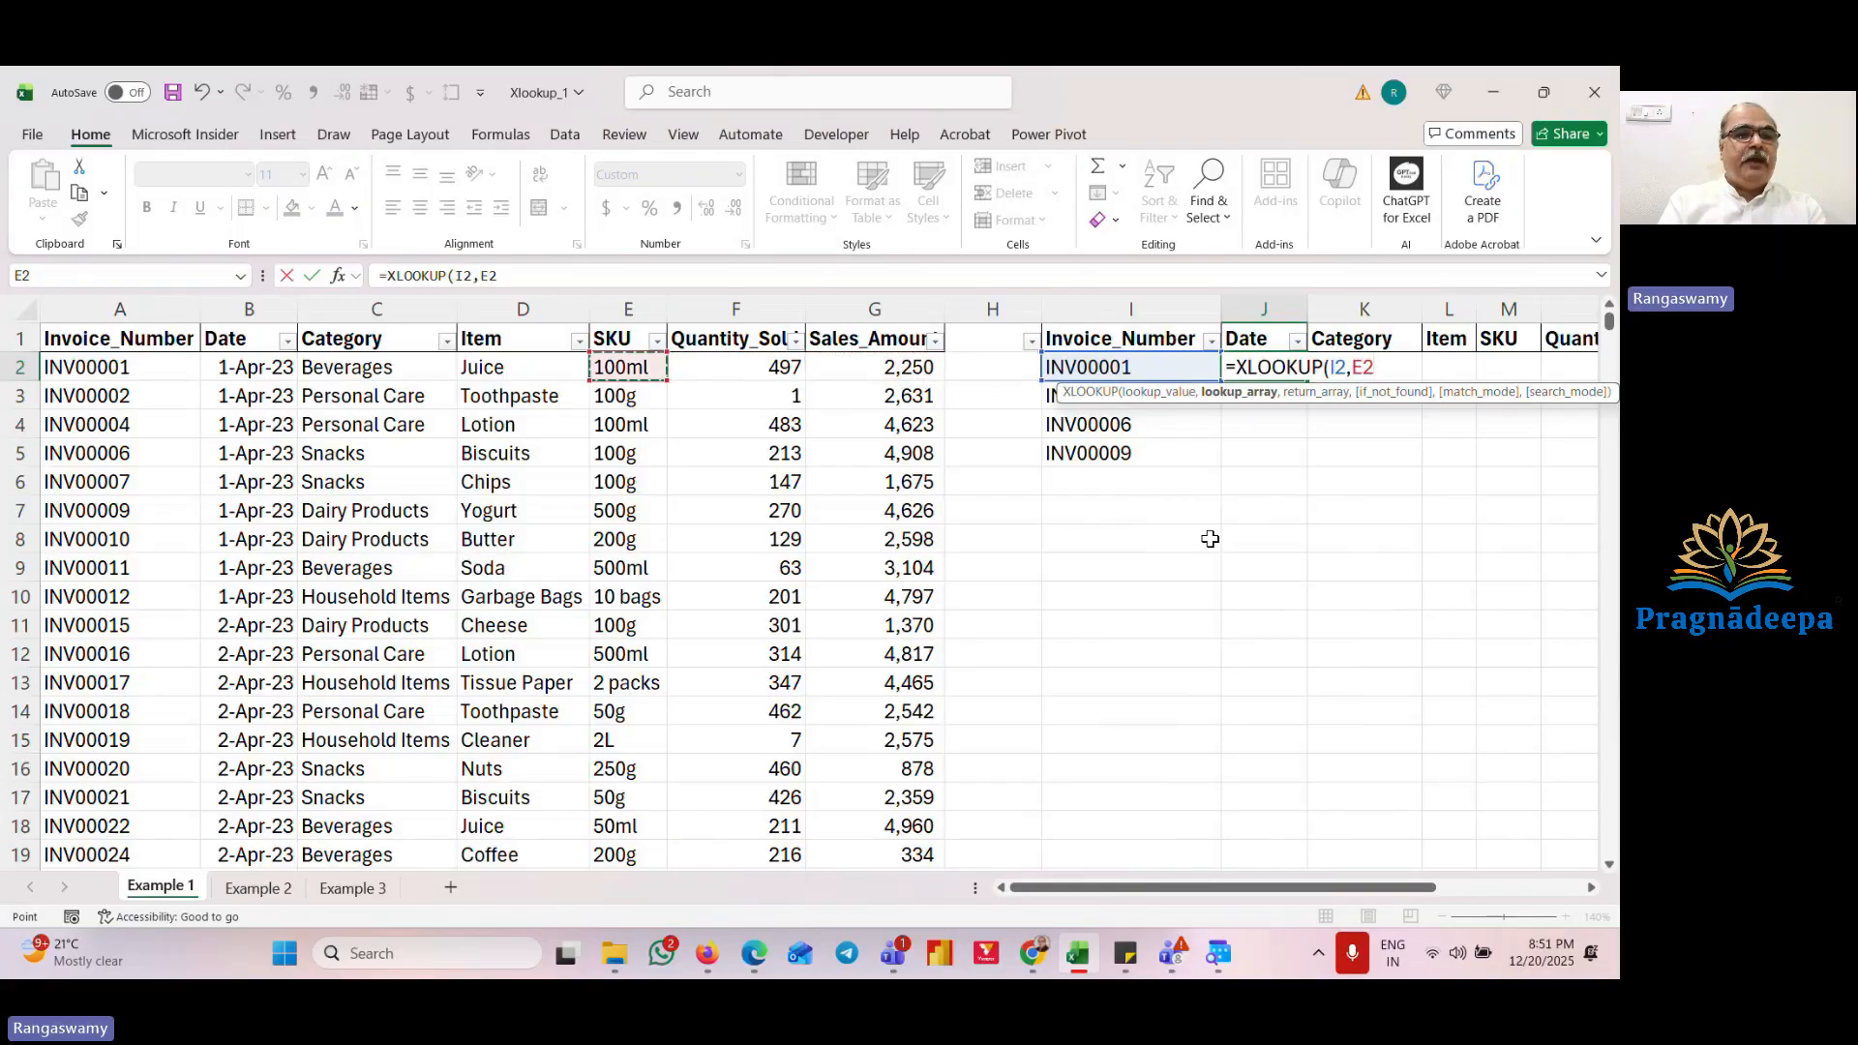
{"action": "key", "text": "Left"}
{"action": "key", "text": "Left"}
{"action": "key", "text": "Left"}
{"action": "key", "text": "Left"}
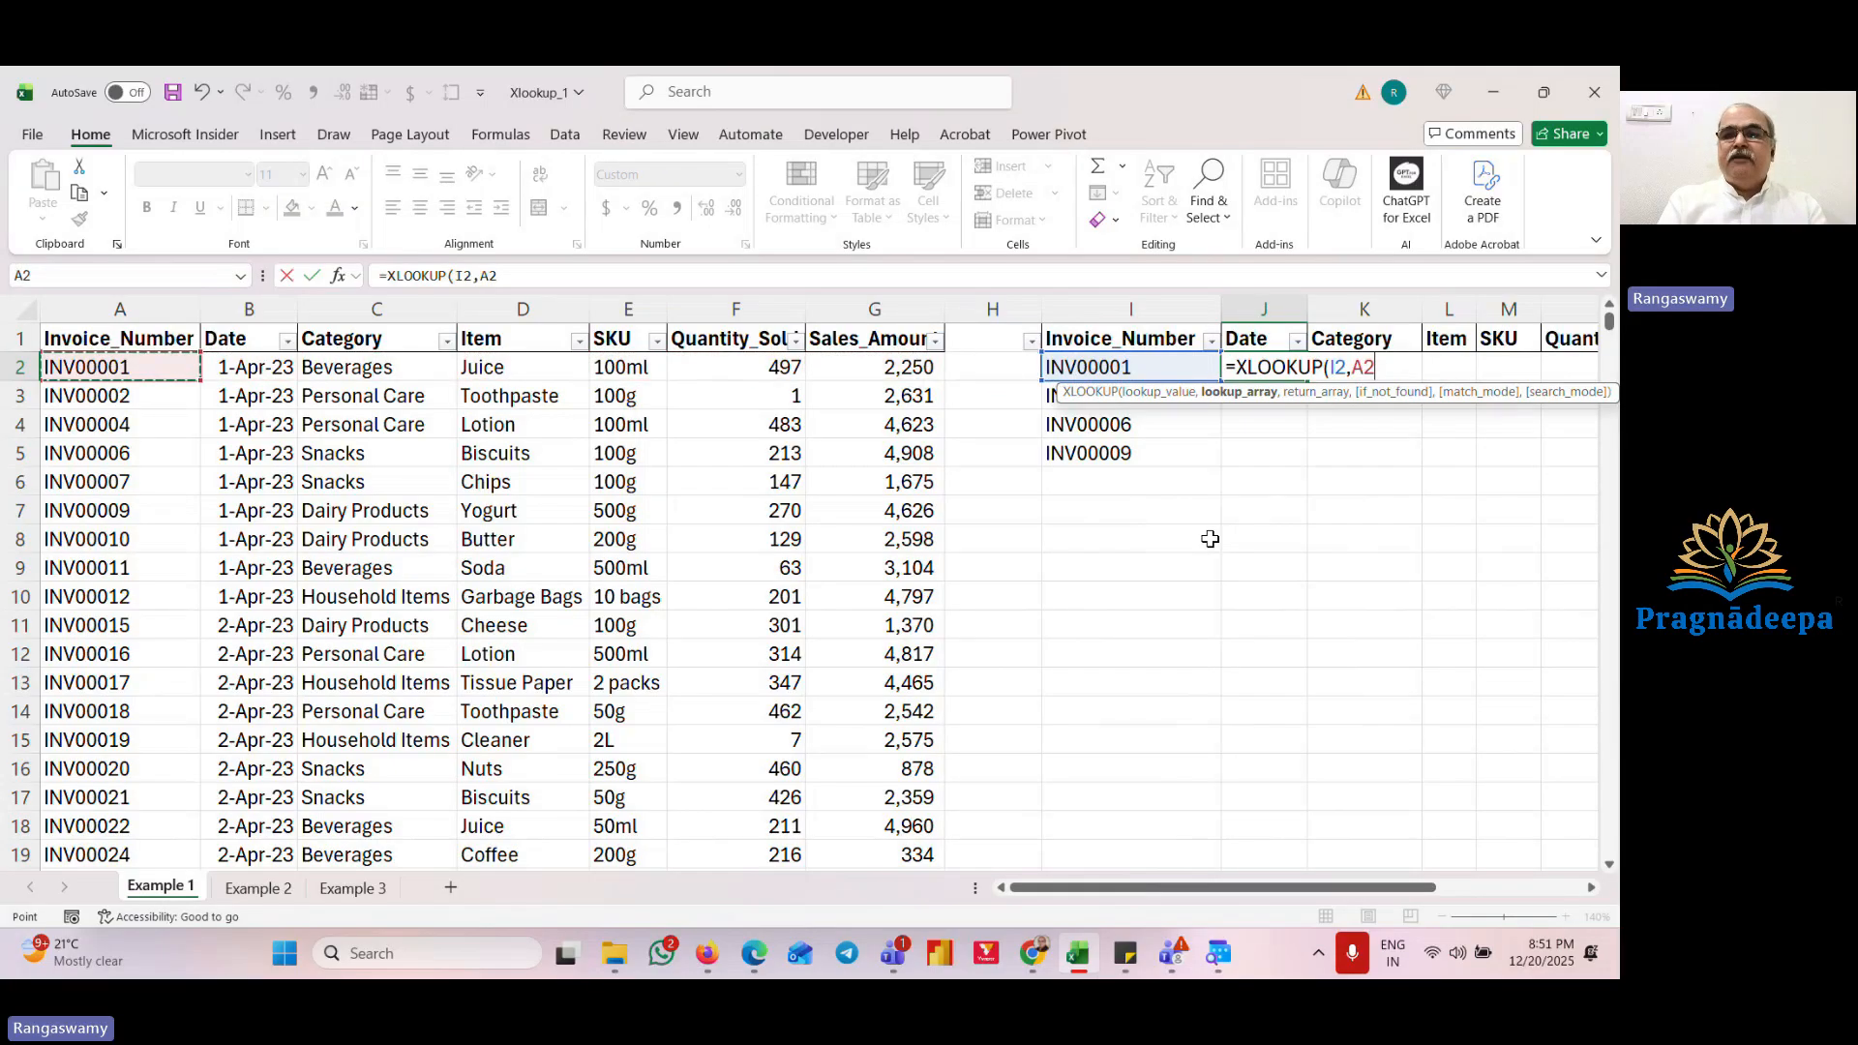
{"action": "key", "text": "ctrl+shift+Down"}
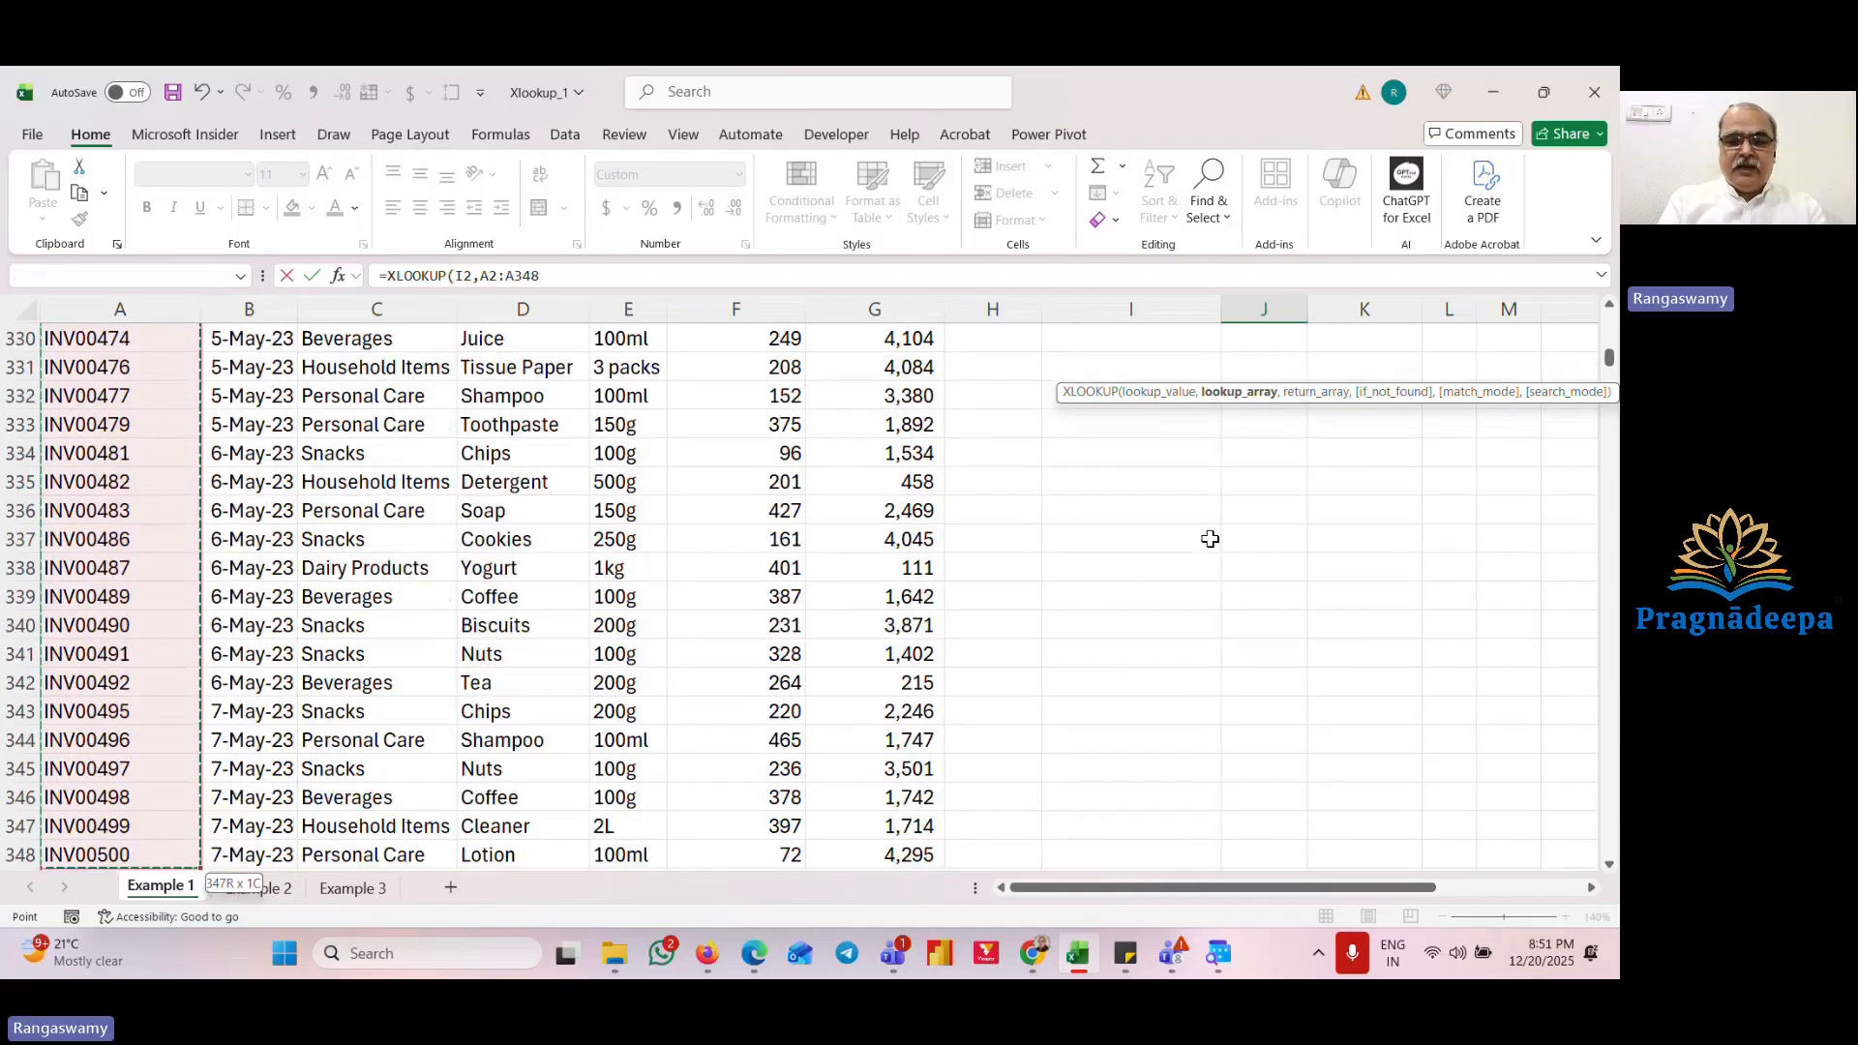
{"action": "type", "text": ","}
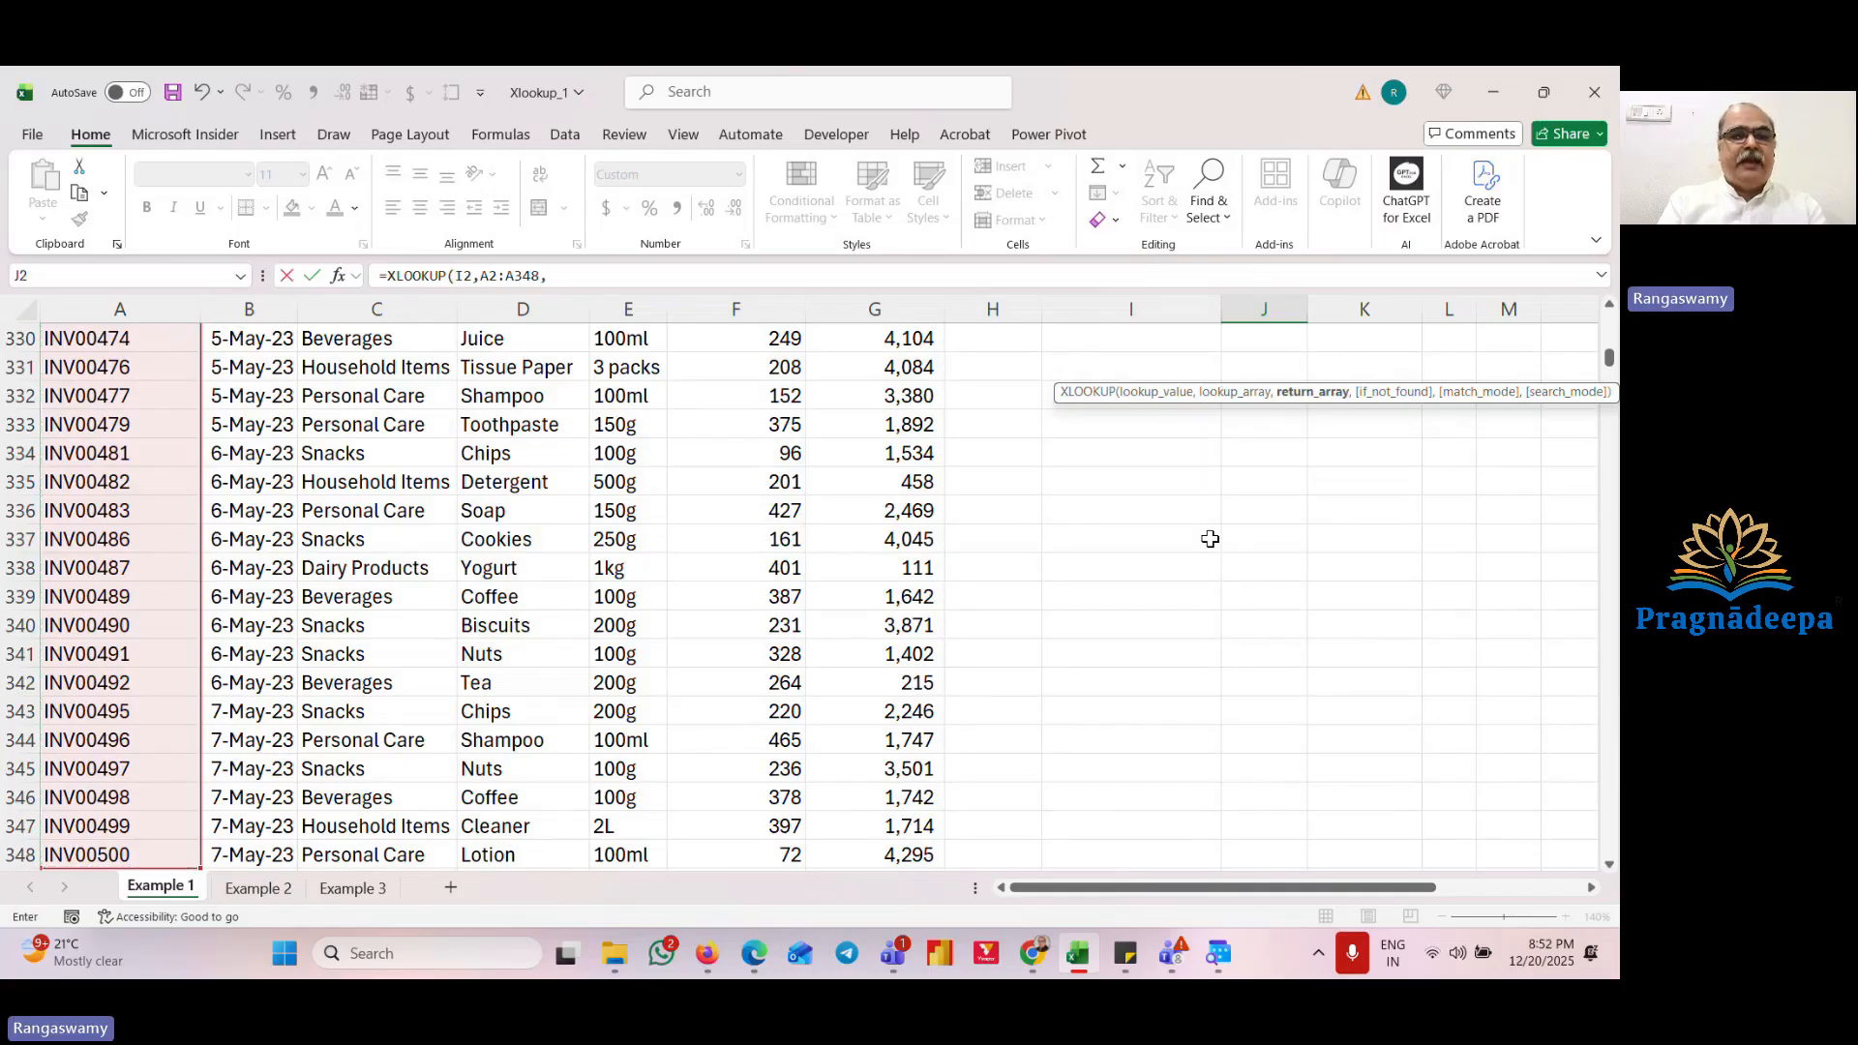
{"action": "key", "text": "Left"}
{"action": "key", "text": "Left"}
{"action": "key", "text": "Left"}
{"action": "key", "text": "Left"}
{"action": "key", "text": "Left"}
{"action": "key", "text": "Left"}
{"action": "key", "text": "Left"}
{"action": "key", "text": "Left"}
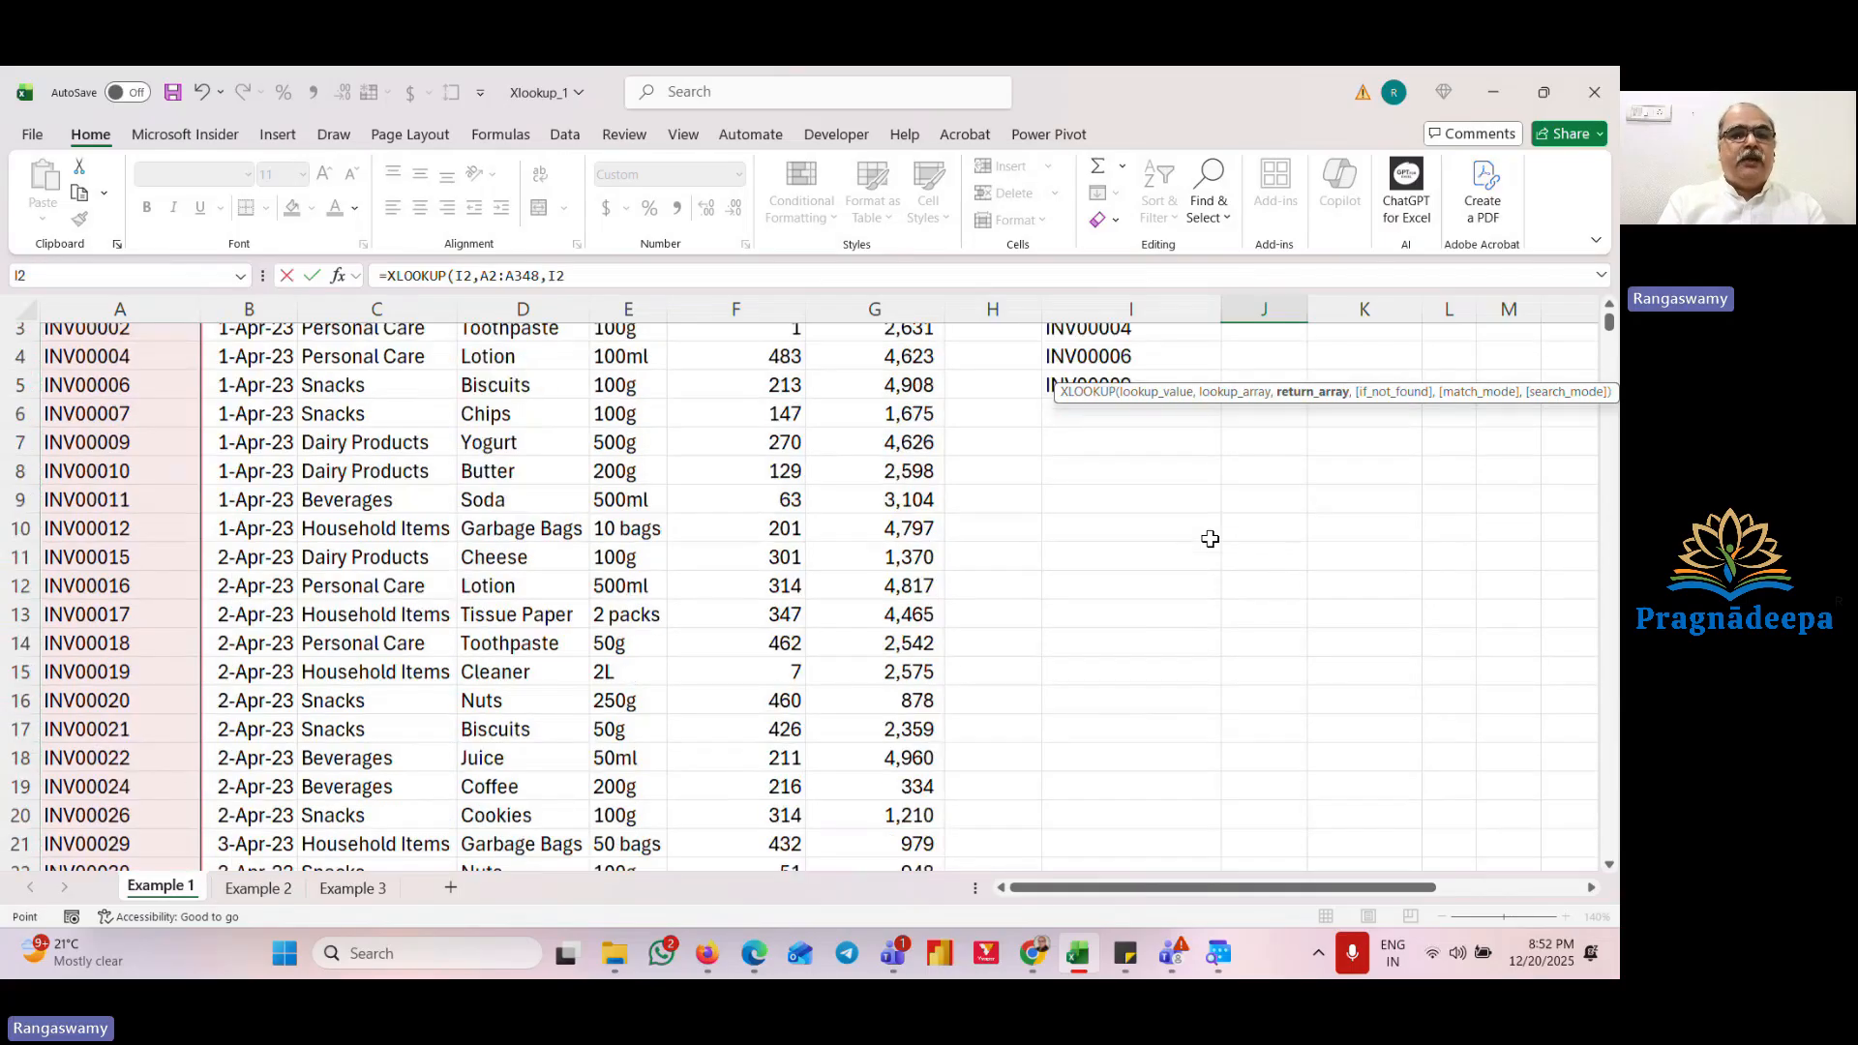
{"action": "key", "text": "Up"}
{"action": "key", "text": "Down"}
{"action": "key", "text": "ctrl+shift+Right"}
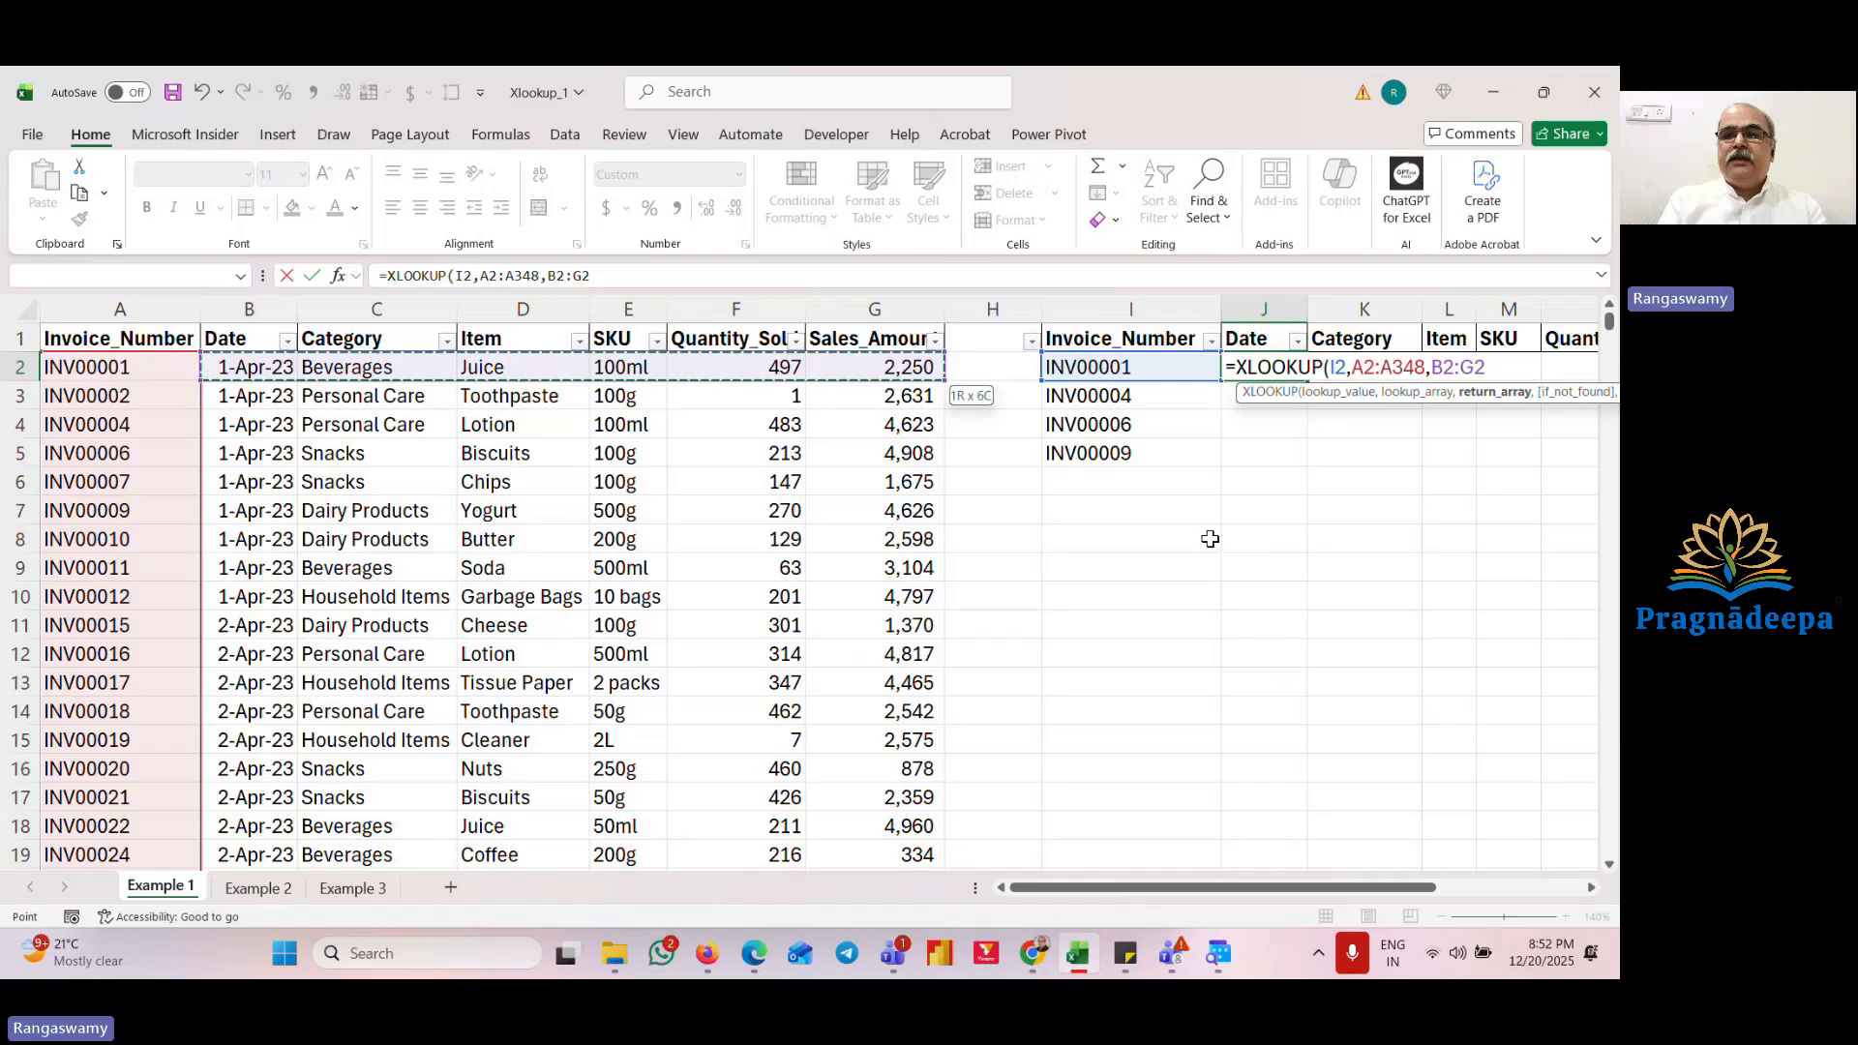
{"action": "key", "text": "ctrl+shift+Down"}
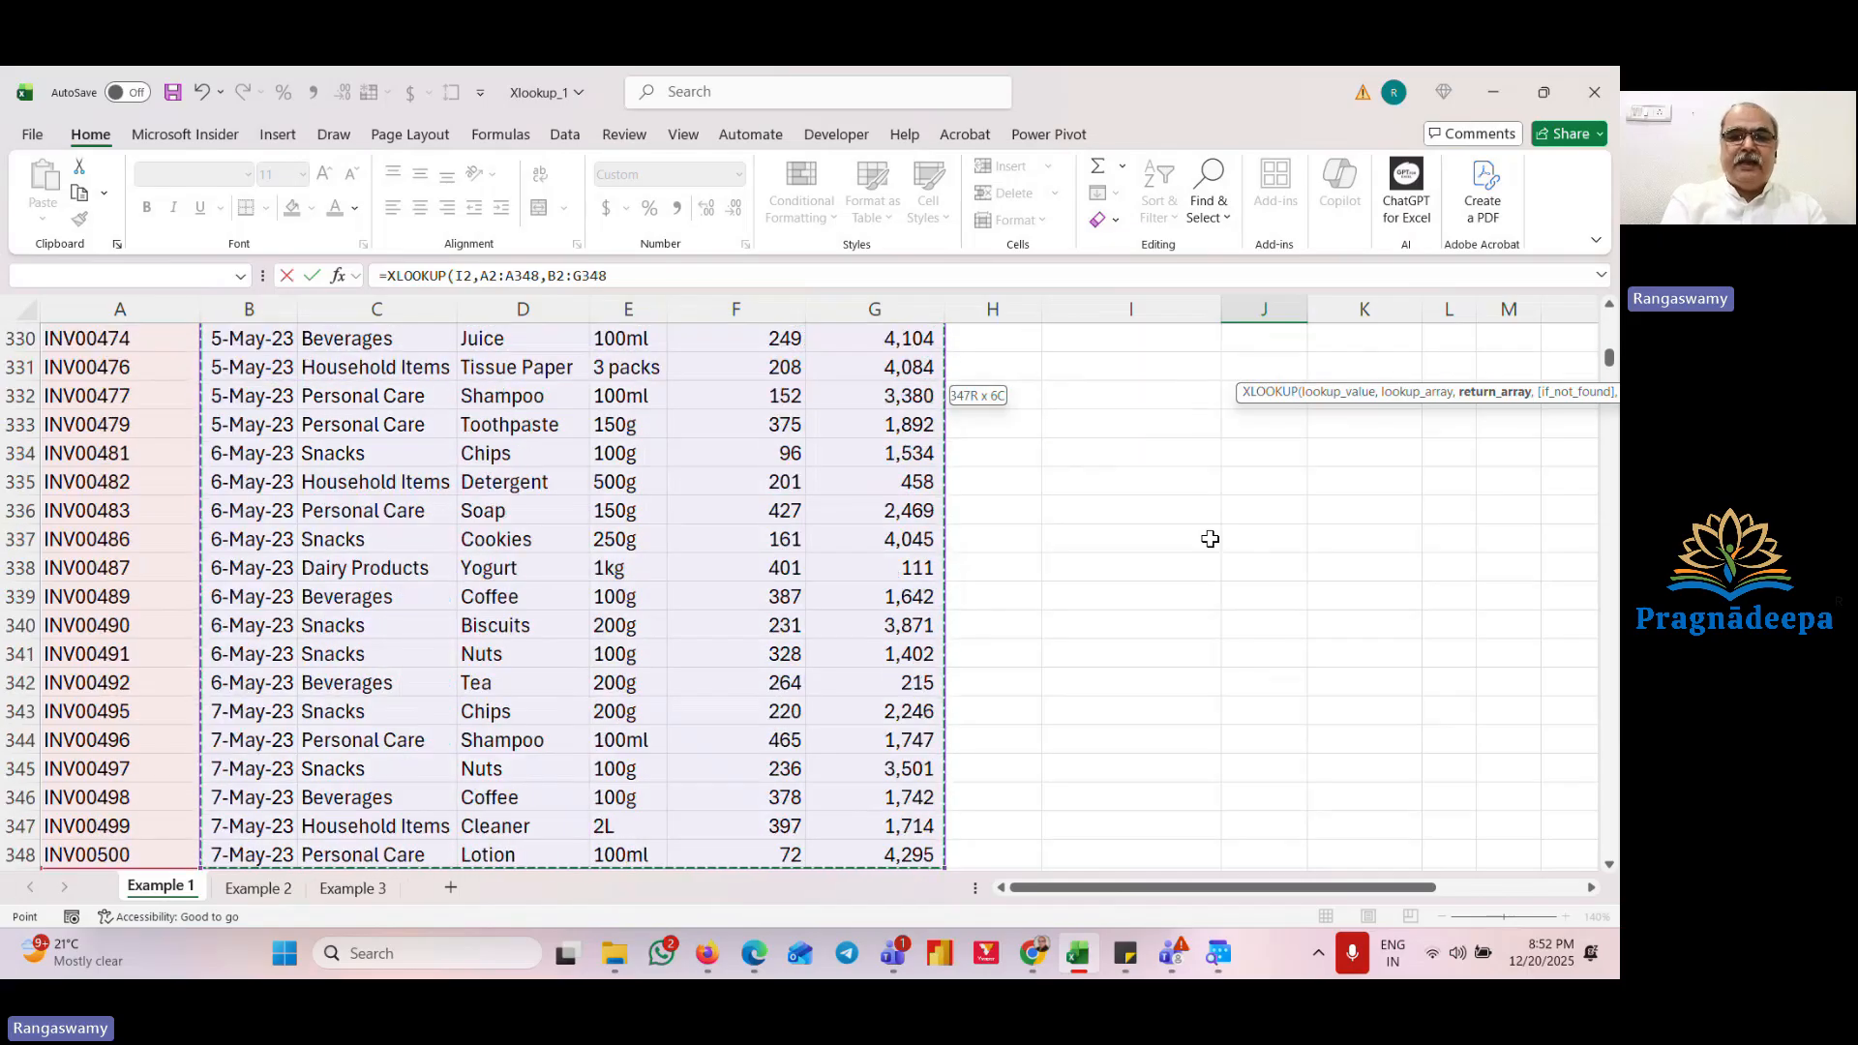
{"action": "key", "text": "ctrl+Return"}
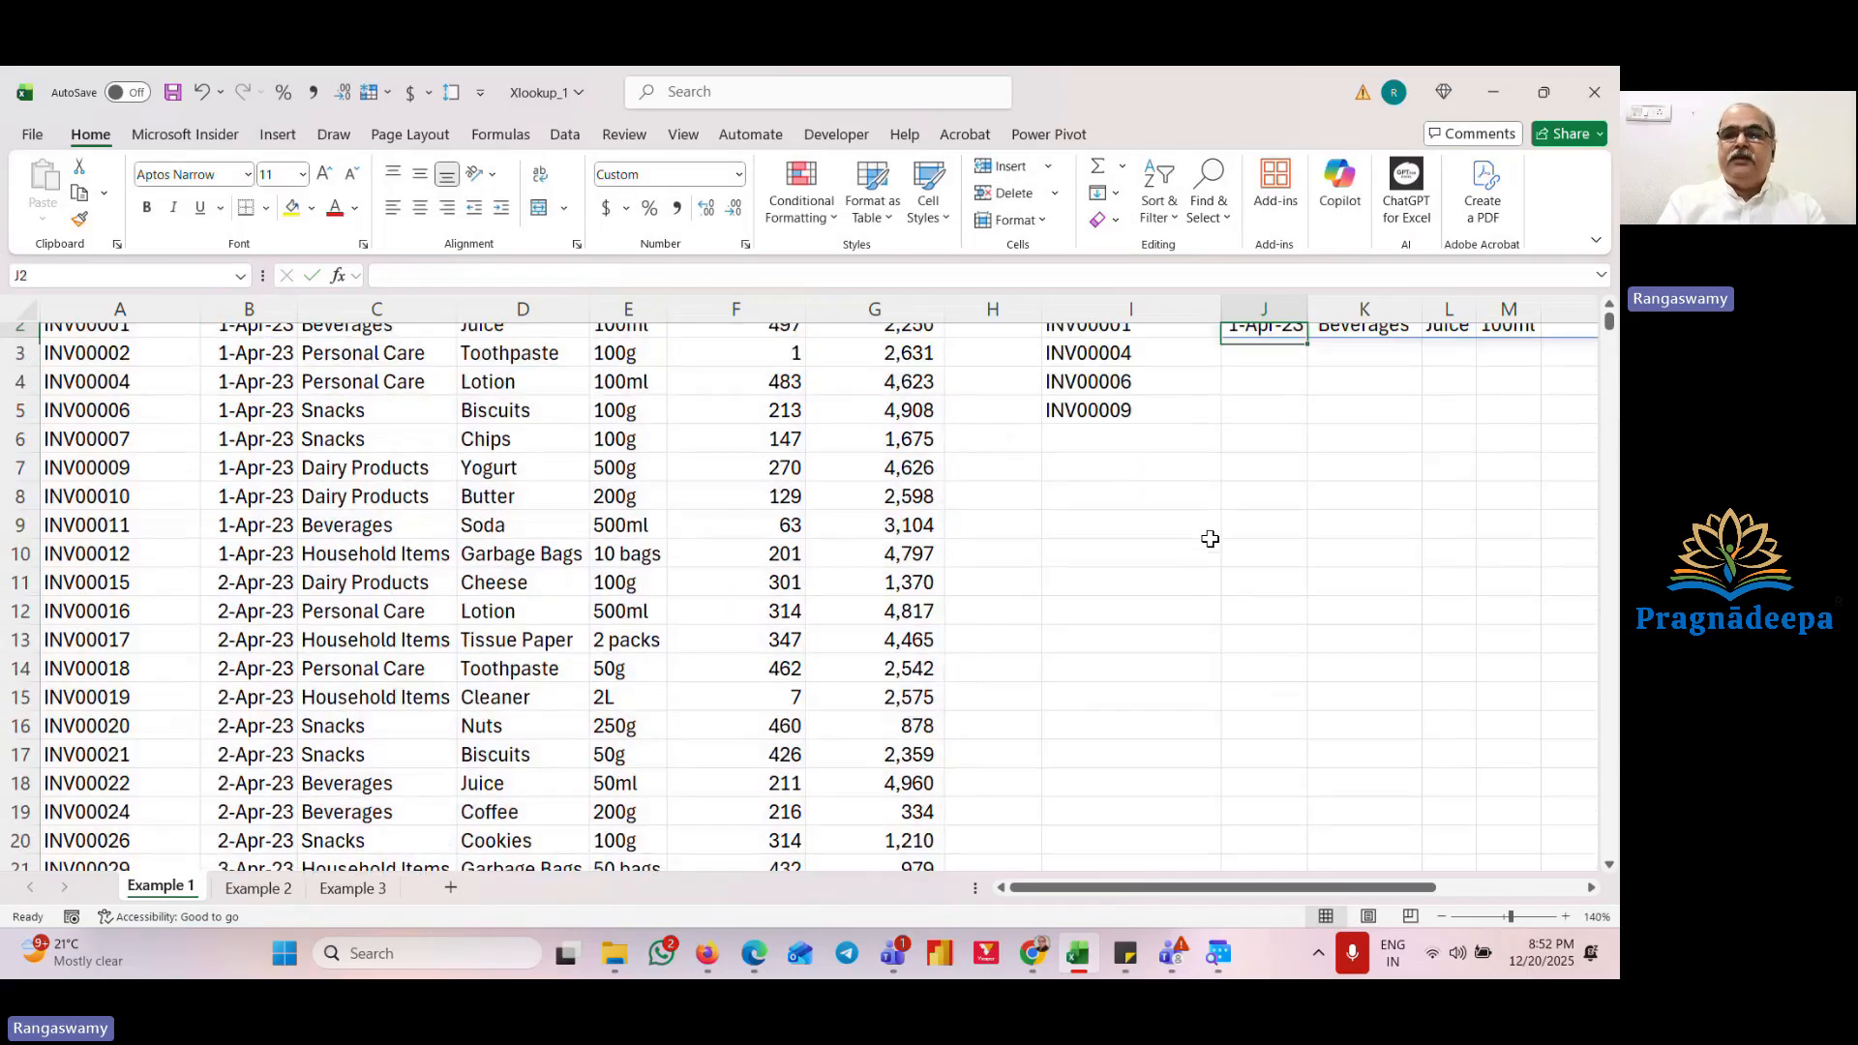
Step: Review the XLOOKUP results spilled across row 2 of the output table
{"action": "key", "text": "Right"}
{"action": "key", "text": "Right"}
{"action": "key", "text": "Right"}
{"action": "key", "text": "Right"}
{"action": "key", "text": "Right"}
{"action": "key", "text": "Right"}
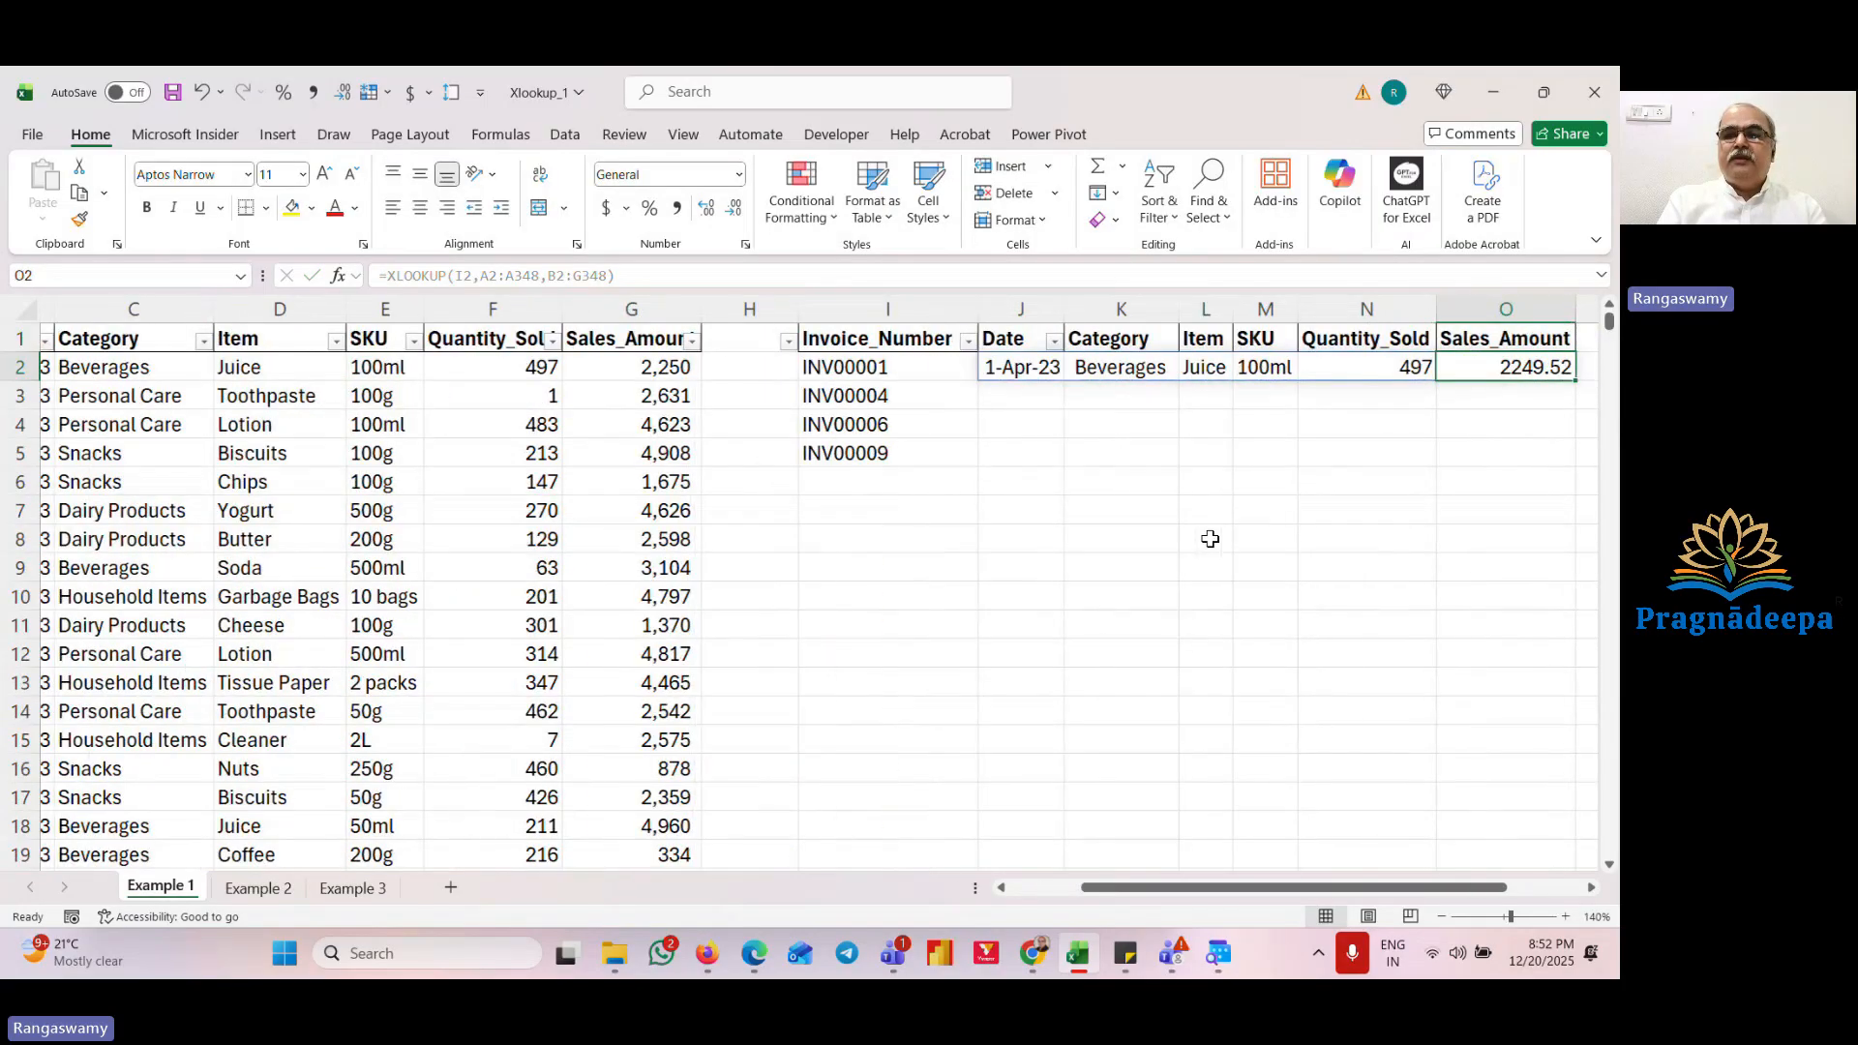
{"action": "key", "text": "Left"}
{"action": "key", "text": "Left"}
{"action": "key", "text": "Left"}
{"action": "key", "text": "Left"}
{"action": "key", "text": "Left"}
{"action": "key", "text": "Left"}
{"action": "key", "text": "Left"}
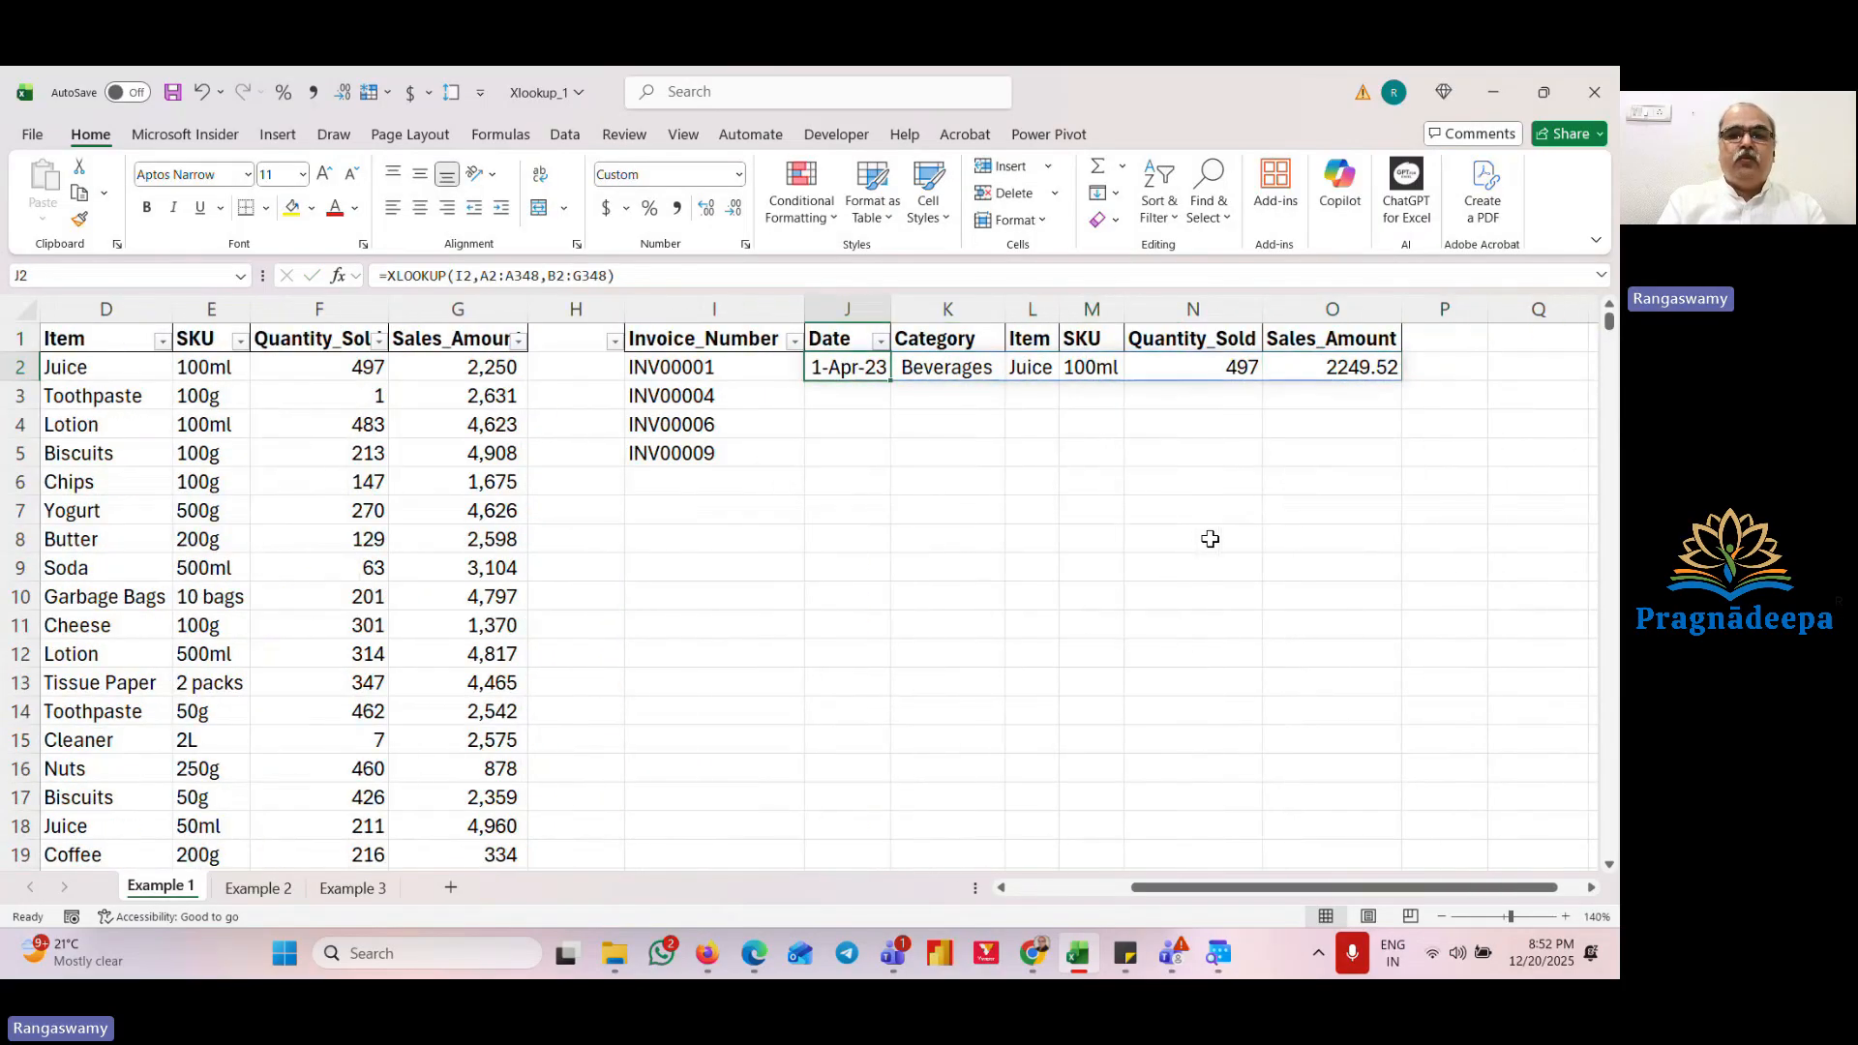
{"action": "key", "text": "Right"}
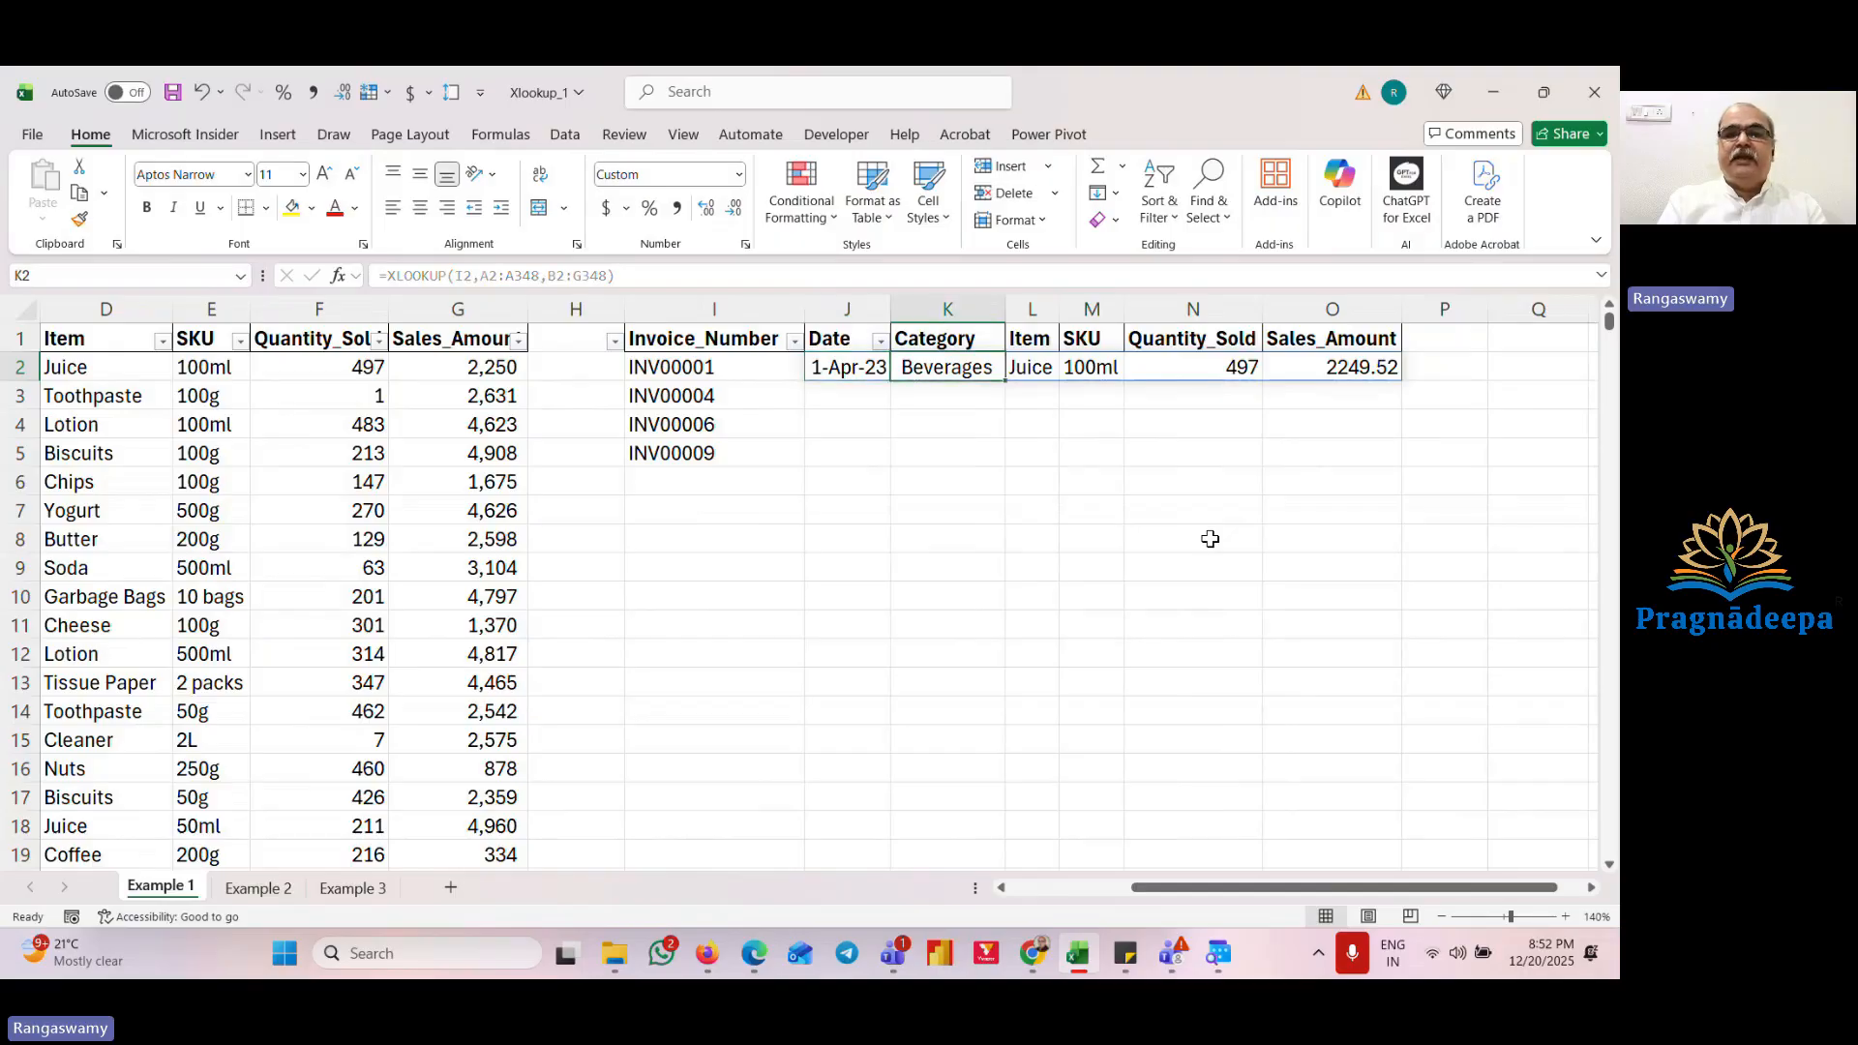
{"action": "key", "text": "Right"}
{"action": "key", "text": "Right"}
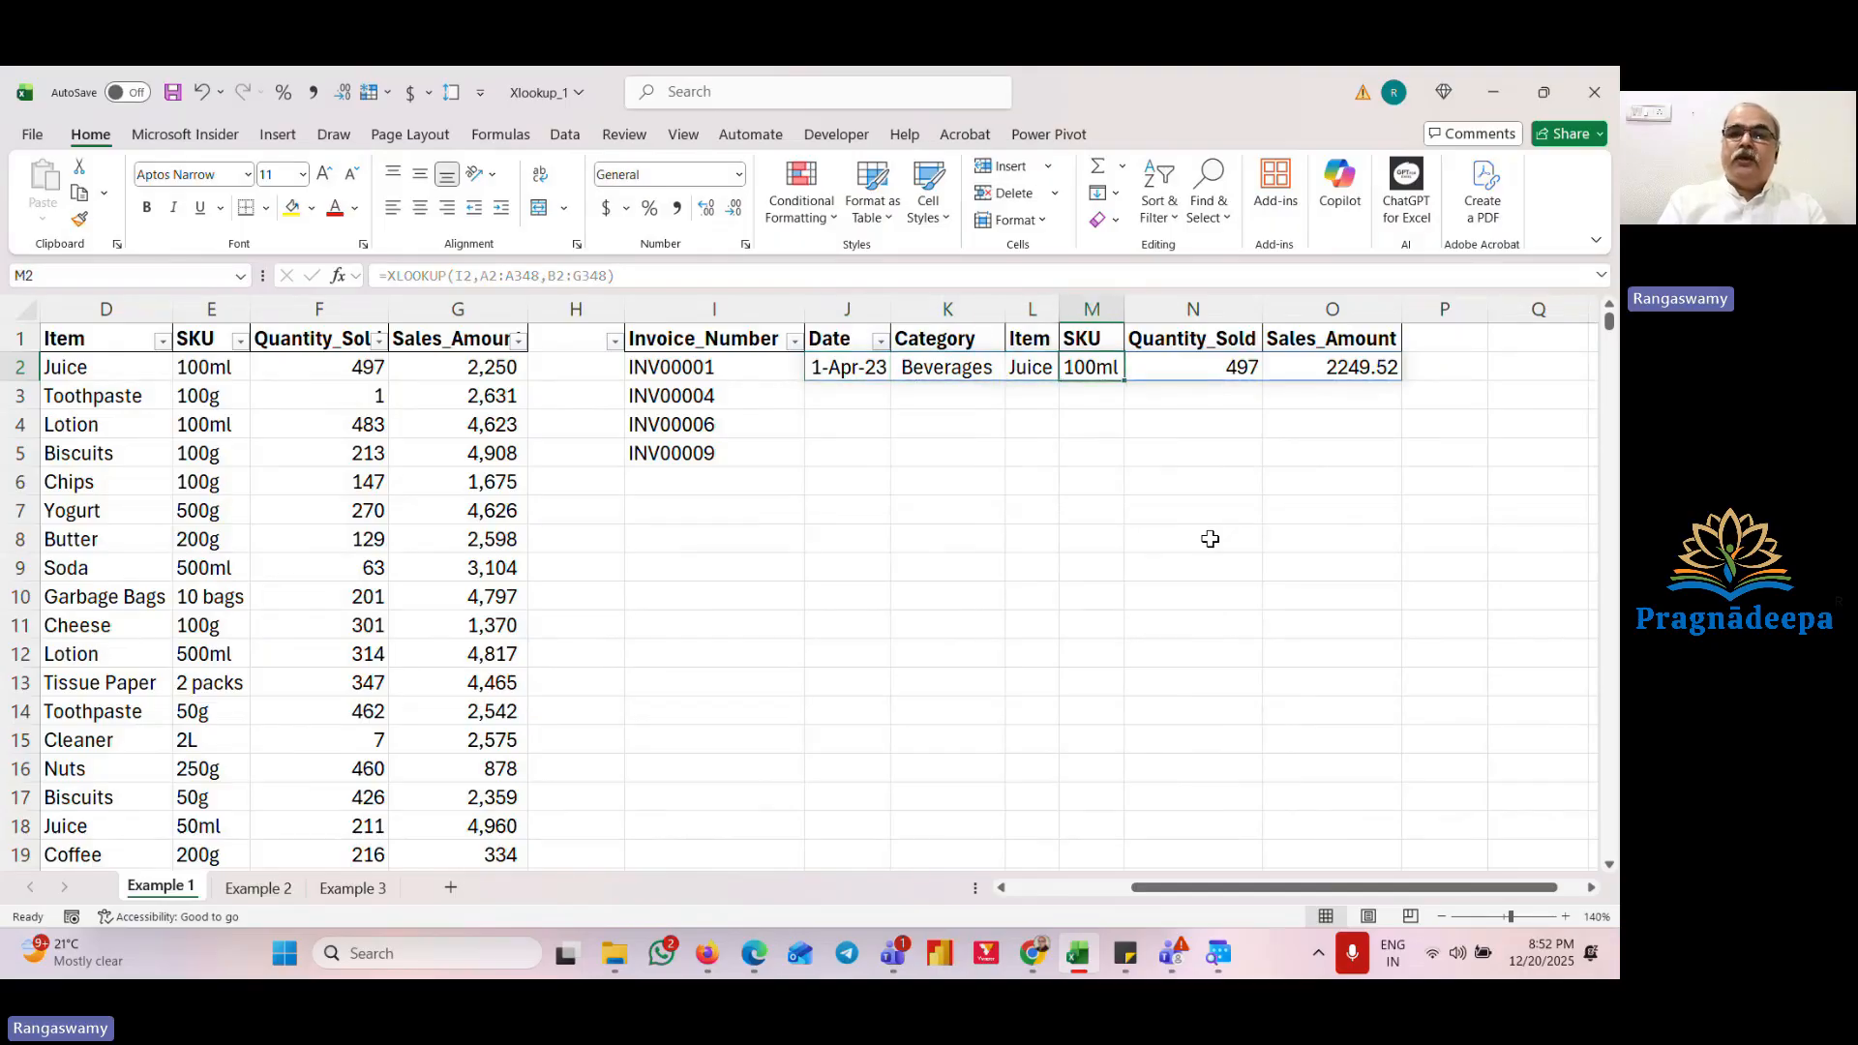
{"action": "key", "text": "Right"}
{"action": "key", "text": "Right"}
Step: Fill the XLOOKUP formula down across J2:O5 for the remaining invoice numbers
{"action": "key", "text": "shift+Left"}
{"action": "key", "text": "shift+Left"}
{"action": "key", "text": "shift+Left"}
{"action": "key", "text": "shift+Left"}
{"action": "key", "text": "shift+Left"}
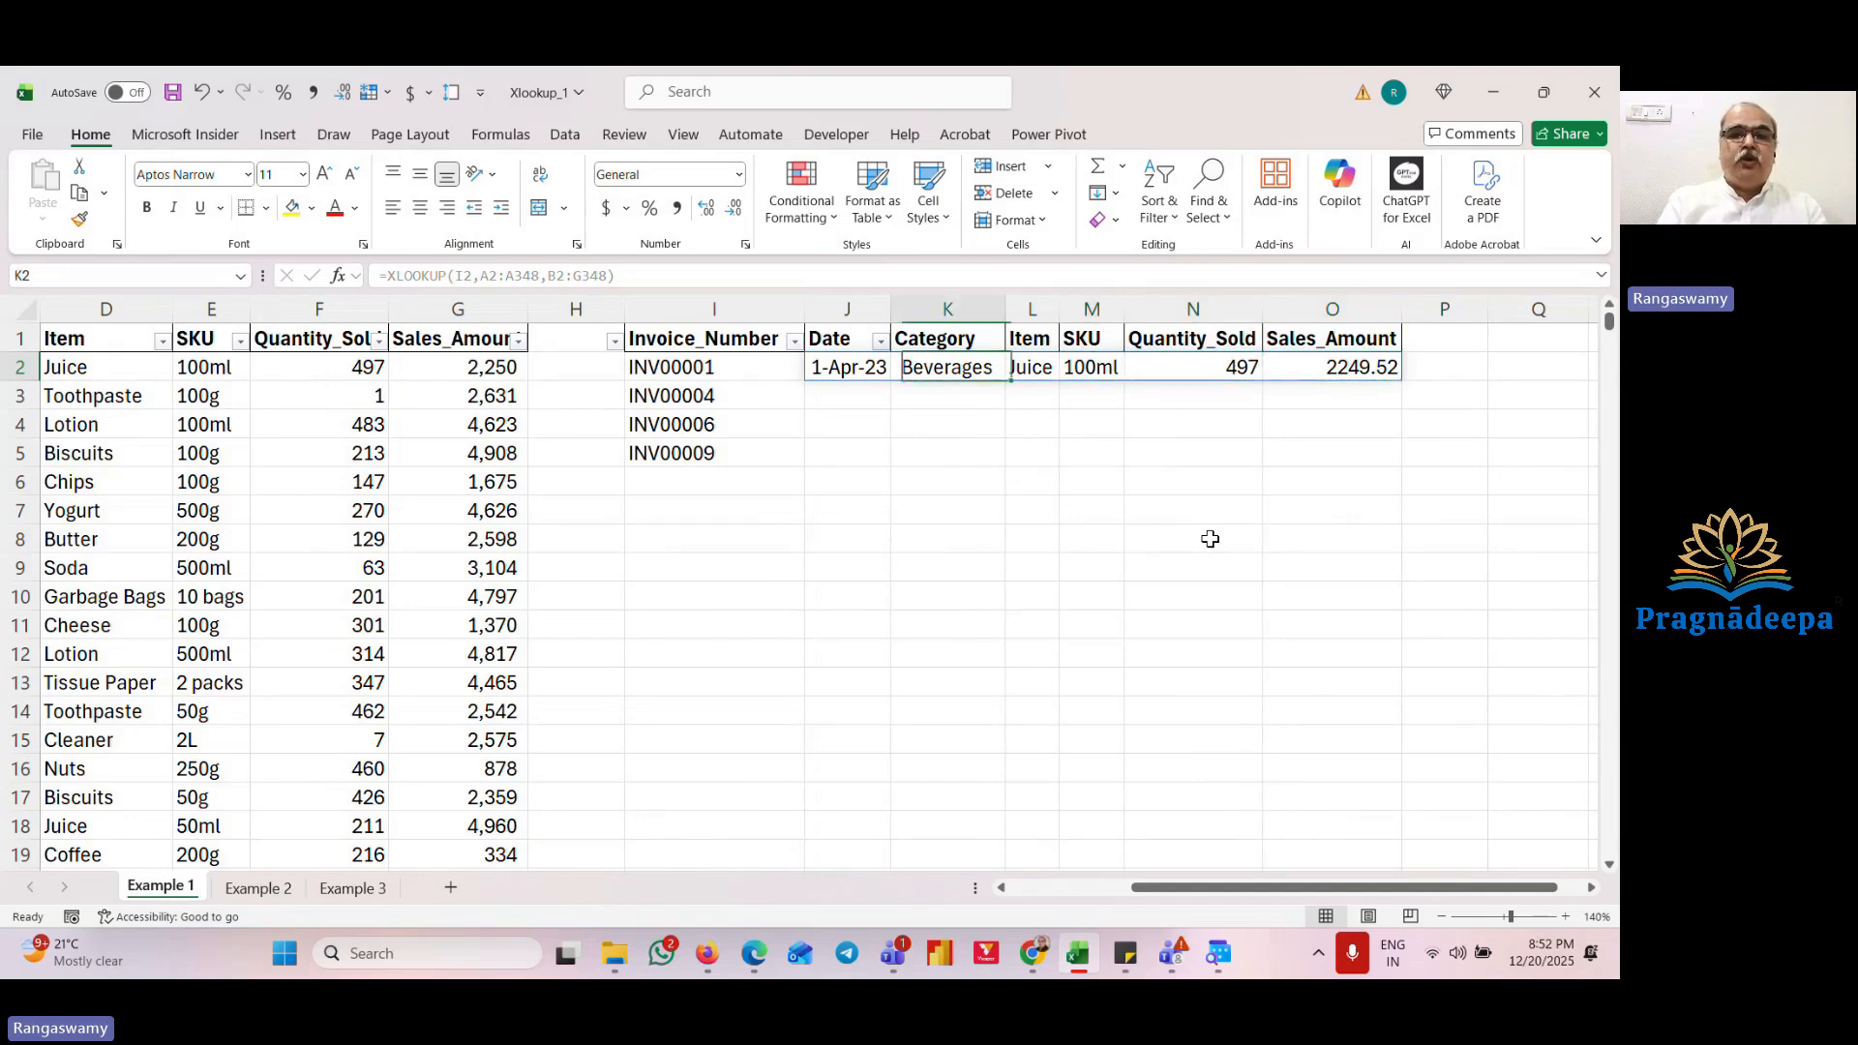
{"action": "key", "text": "shift+Down"}
{"action": "key", "text": "shift+Down"}
{"action": "key", "text": "shift+Down"}
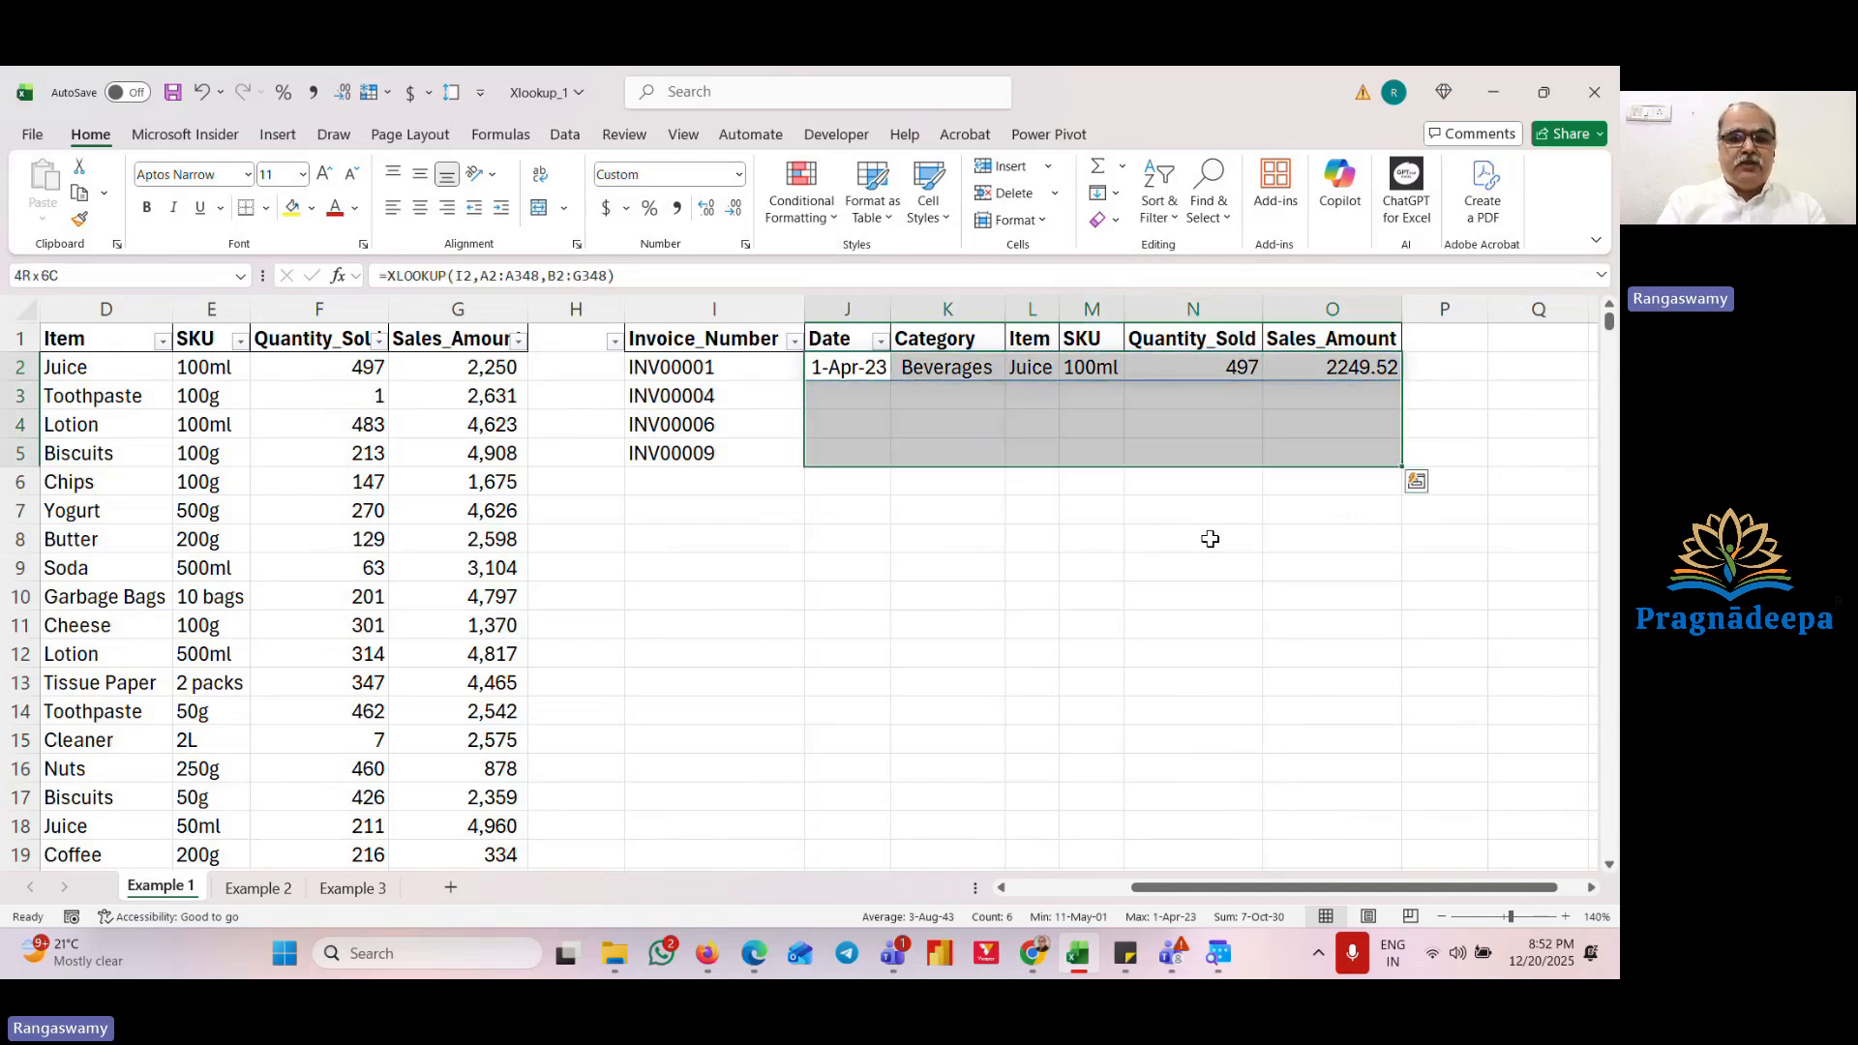
{"action": "key", "text": "ctrl+d"}
Step: Review the filled lookup results and compare them with the source sales table
{"action": "key", "text": "Down"}
{"action": "key", "text": "Down"}
{"action": "key", "text": "Down"}
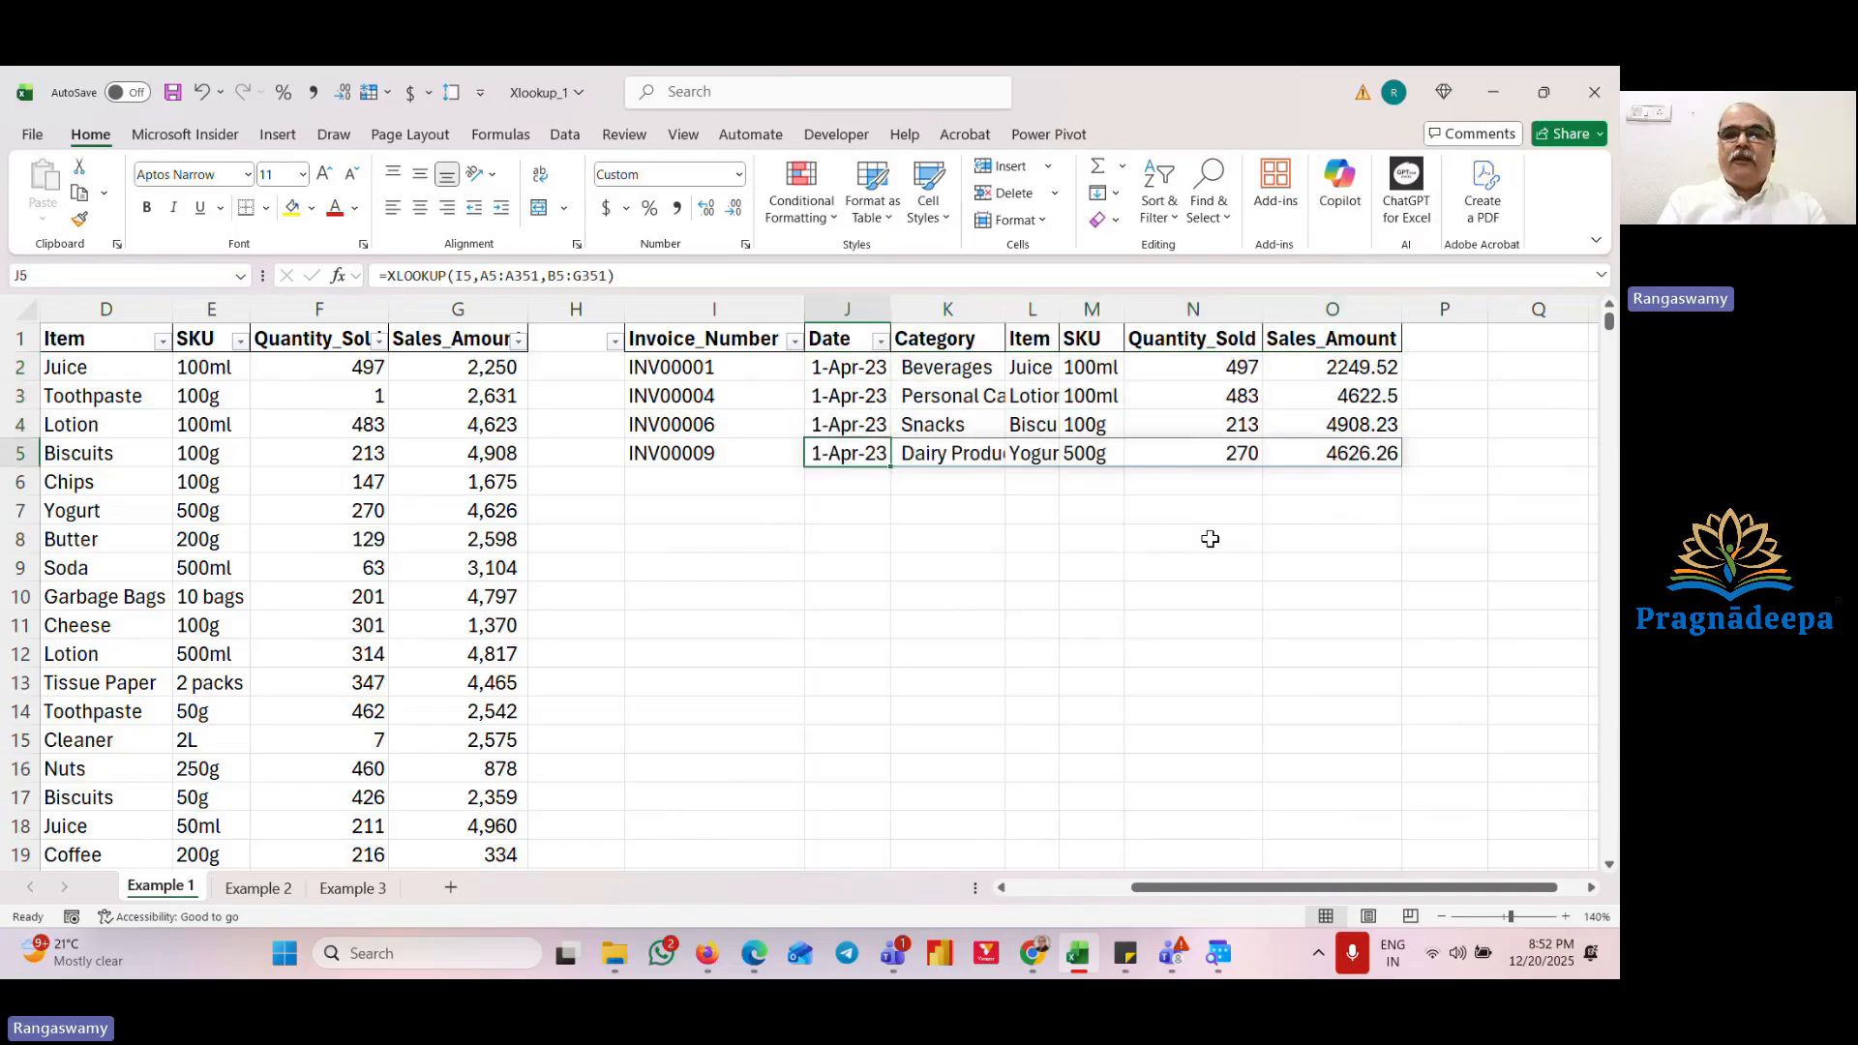
{"action": "key", "text": "Up"}
{"action": "key", "text": "Up"}
{"action": "key", "text": "Up"}
{"action": "key", "text": "Right"}
{"action": "key", "text": "Right"}
{"action": "key", "text": "Right"}
{"action": "key", "text": "Left"}
{"action": "key", "text": "Left"}
{"action": "key", "text": "Left"}
{"action": "key", "text": "Left"}
{"action": "key", "text": "Left"}
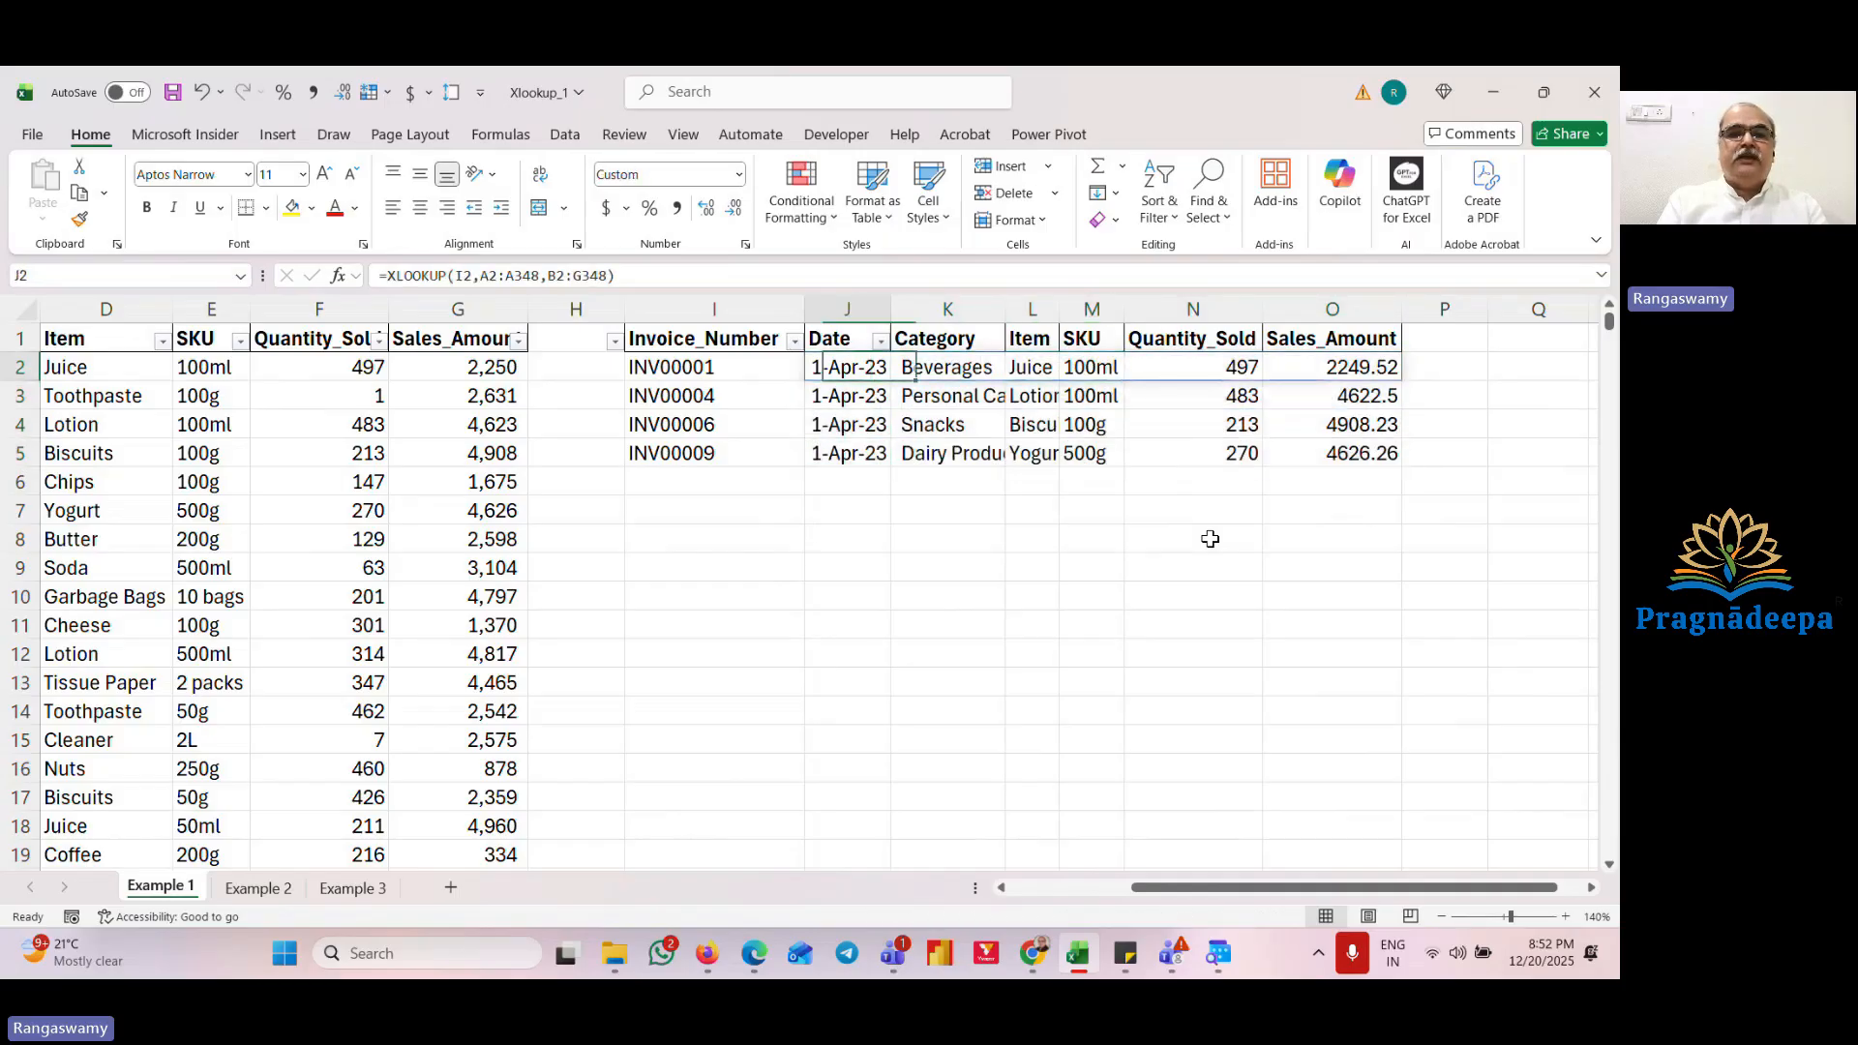
{"action": "key", "text": "Left"}
{"action": "key", "text": "Left"}
{"action": "key", "text": "Left"}
{"action": "key", "text": "Left"}
{"action": "key", "text": "Left"}
{"action": "key", "text": "Right"}
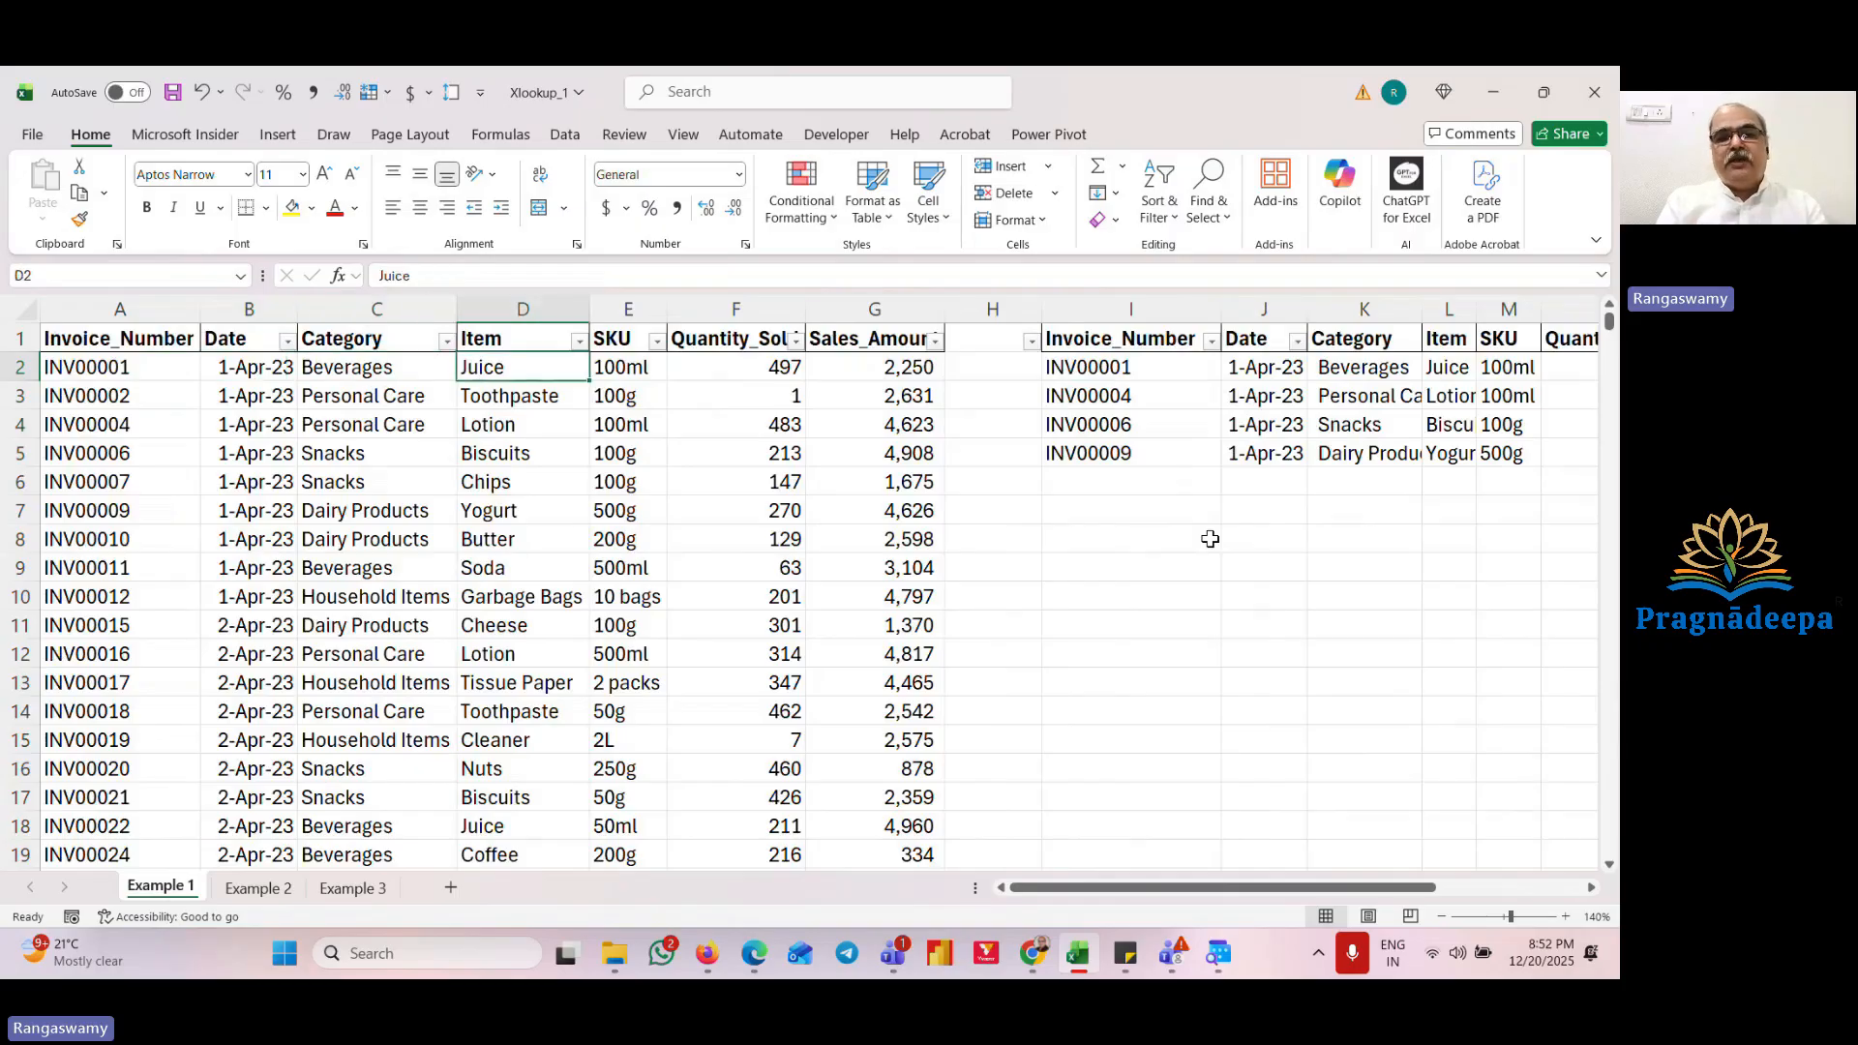
{"action": "key", "text": "Right"}
{"action": "key", "text": "Right"}
{"action": "key", "text": "Right"}
{"action": "key", "text": "Right"}
{"action": "key", "text": "Right"}
{"action": "key", "text": "Right"}
{"action": "key", "text": "Right"}
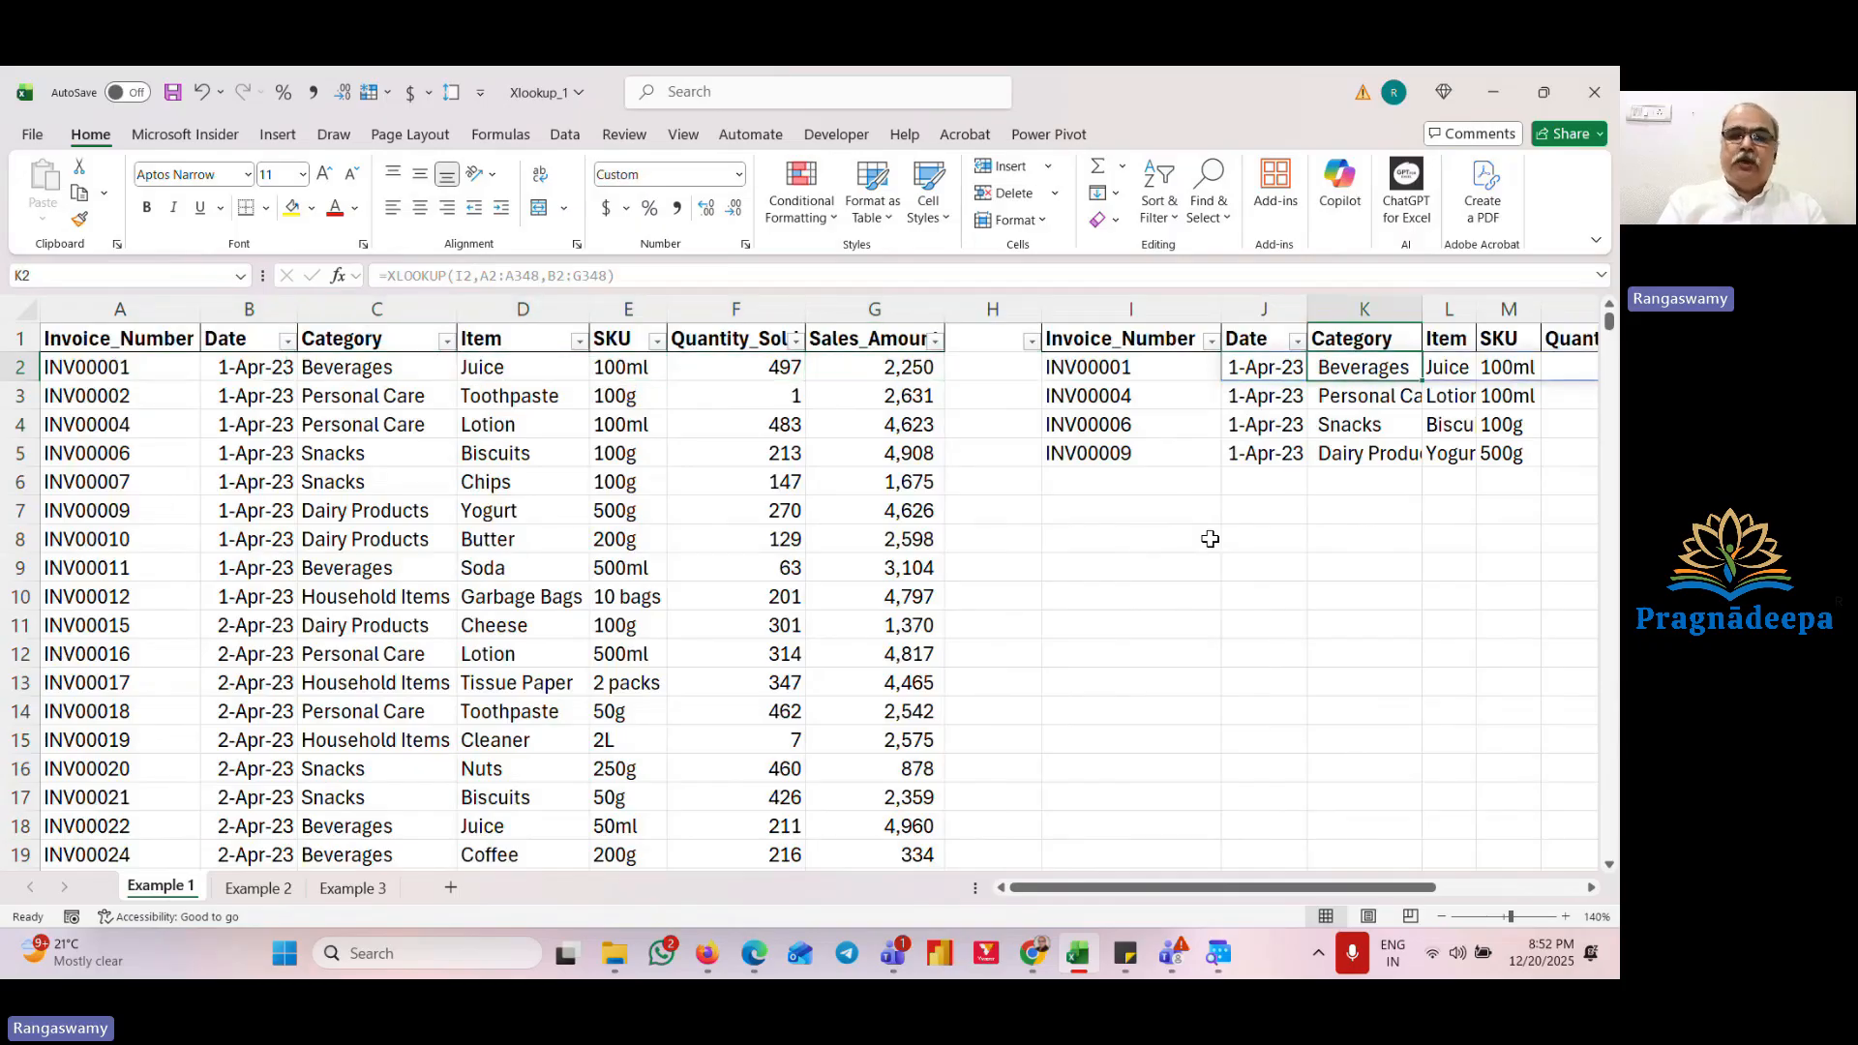
{"action": "key", "text": "Left"}
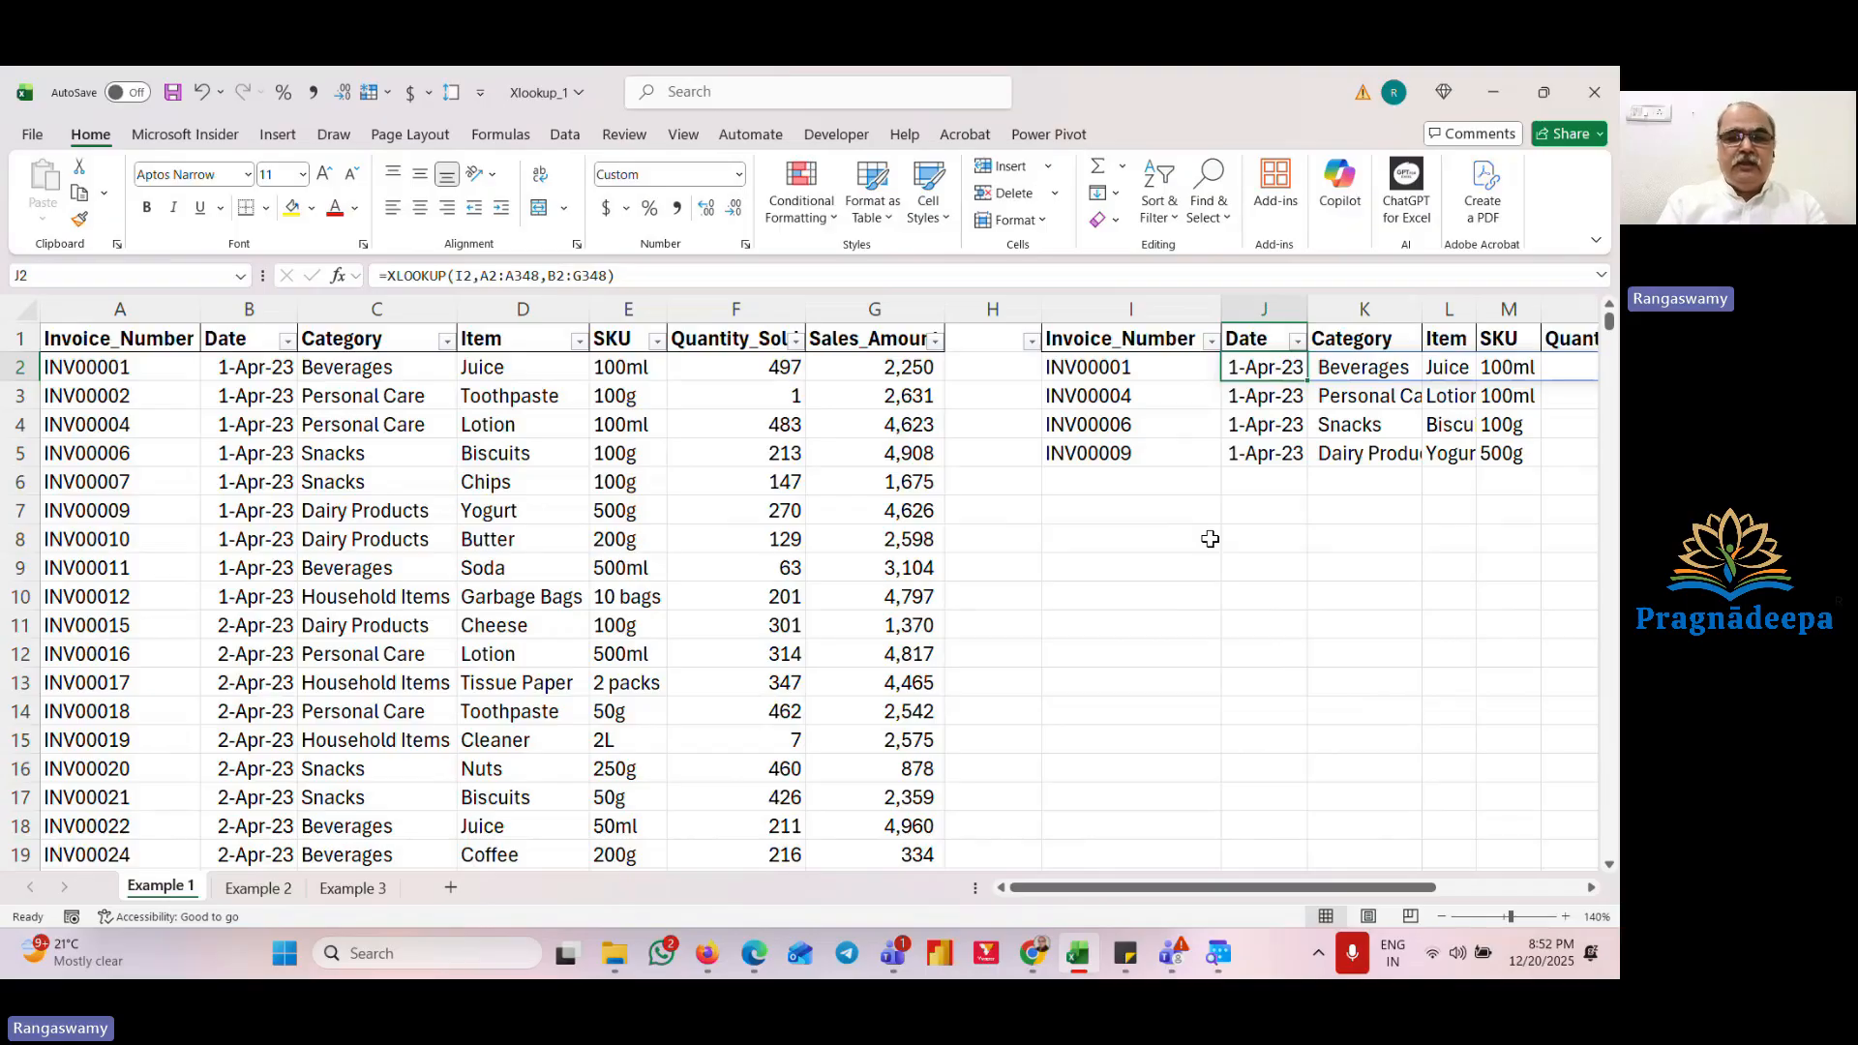
Step: Inspect the J2 XLOOKUP formula's references in edit mode, then leave it unchanged
{"action": "key", "text": "F2"}
{"action": "key", "text": "Left"}
{"action": "key", "text": "Left"}
{"action": "key", "text": "Left"}
{"action": "key", "text": "Left"}
{"action": "key", "text": "Left"}
{"action": "key", "text": "Left"}
{"action": "key", "text": "Left"}
{"action": "key", "text": "Left"}
{"action": "key", "text": "Left"}
{"action": "key", "text": "Left"}
{"action": "key", "text": "Left"}
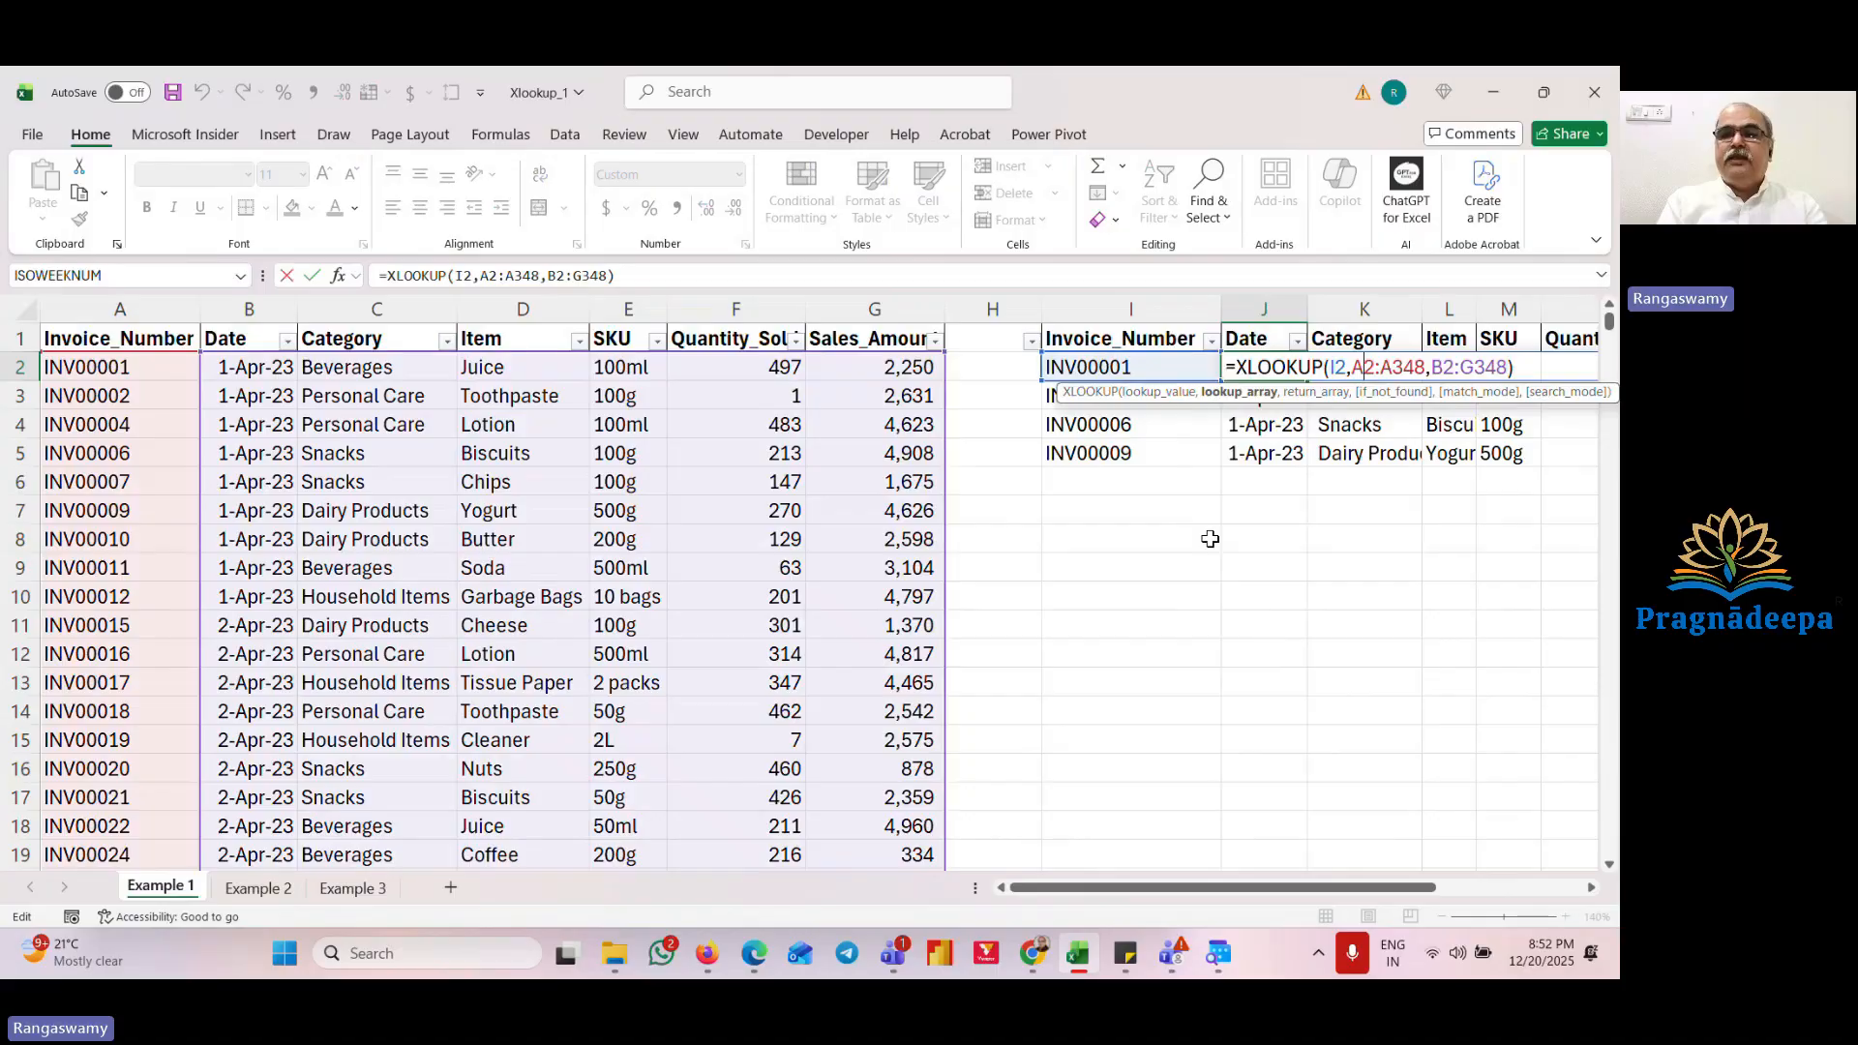
{"action": "key", "text": "Left"}
{"action": "key", "text": "Left"}
{"action": "key", "text": "Escape"}
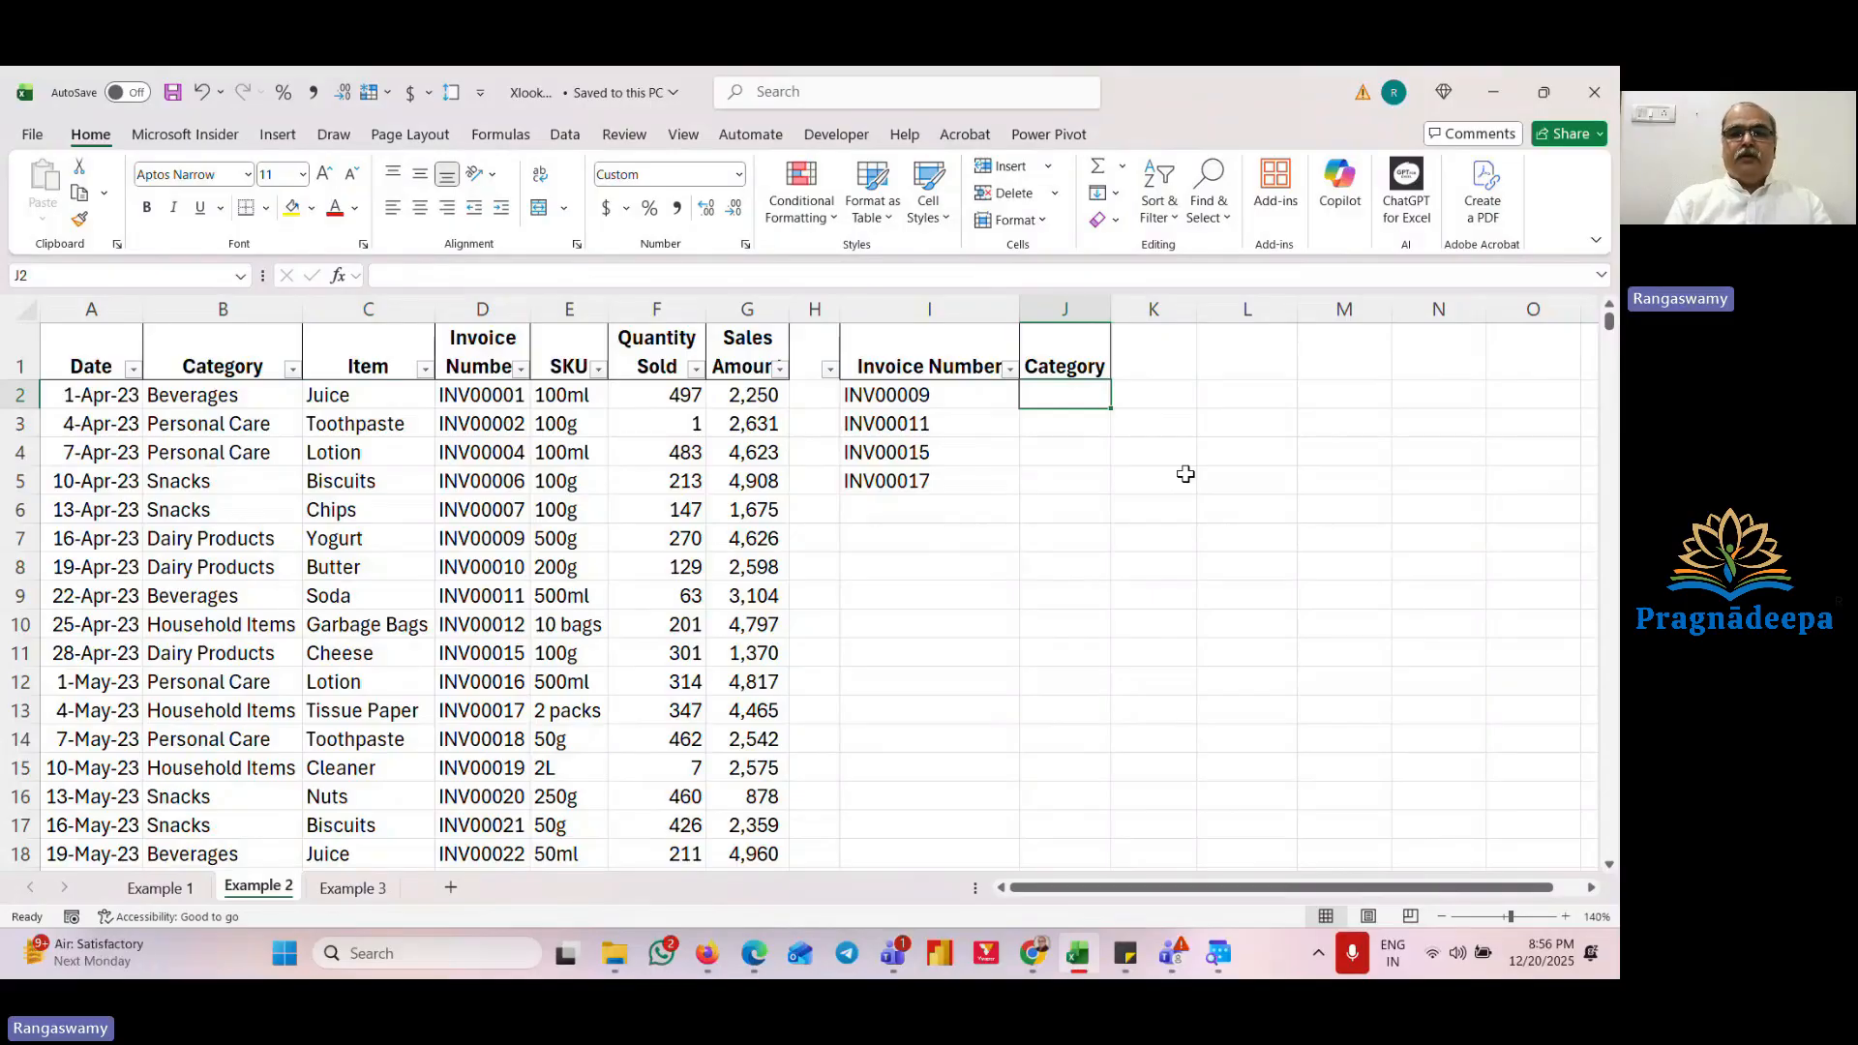
Step: Examine the Example 2 sheet's sales table and its invoice number list with the empty Category column
{"action": "key", "text": "Left"}
{"action": "key", "text": "Left"}
{"action": "key", "text": "Left"}
{"action": "key", "text": "Left"}
{"action": "key", "text": "Left"}
{"action": "key", "text": "Left"}
{"action": "key", "text": "Left"}
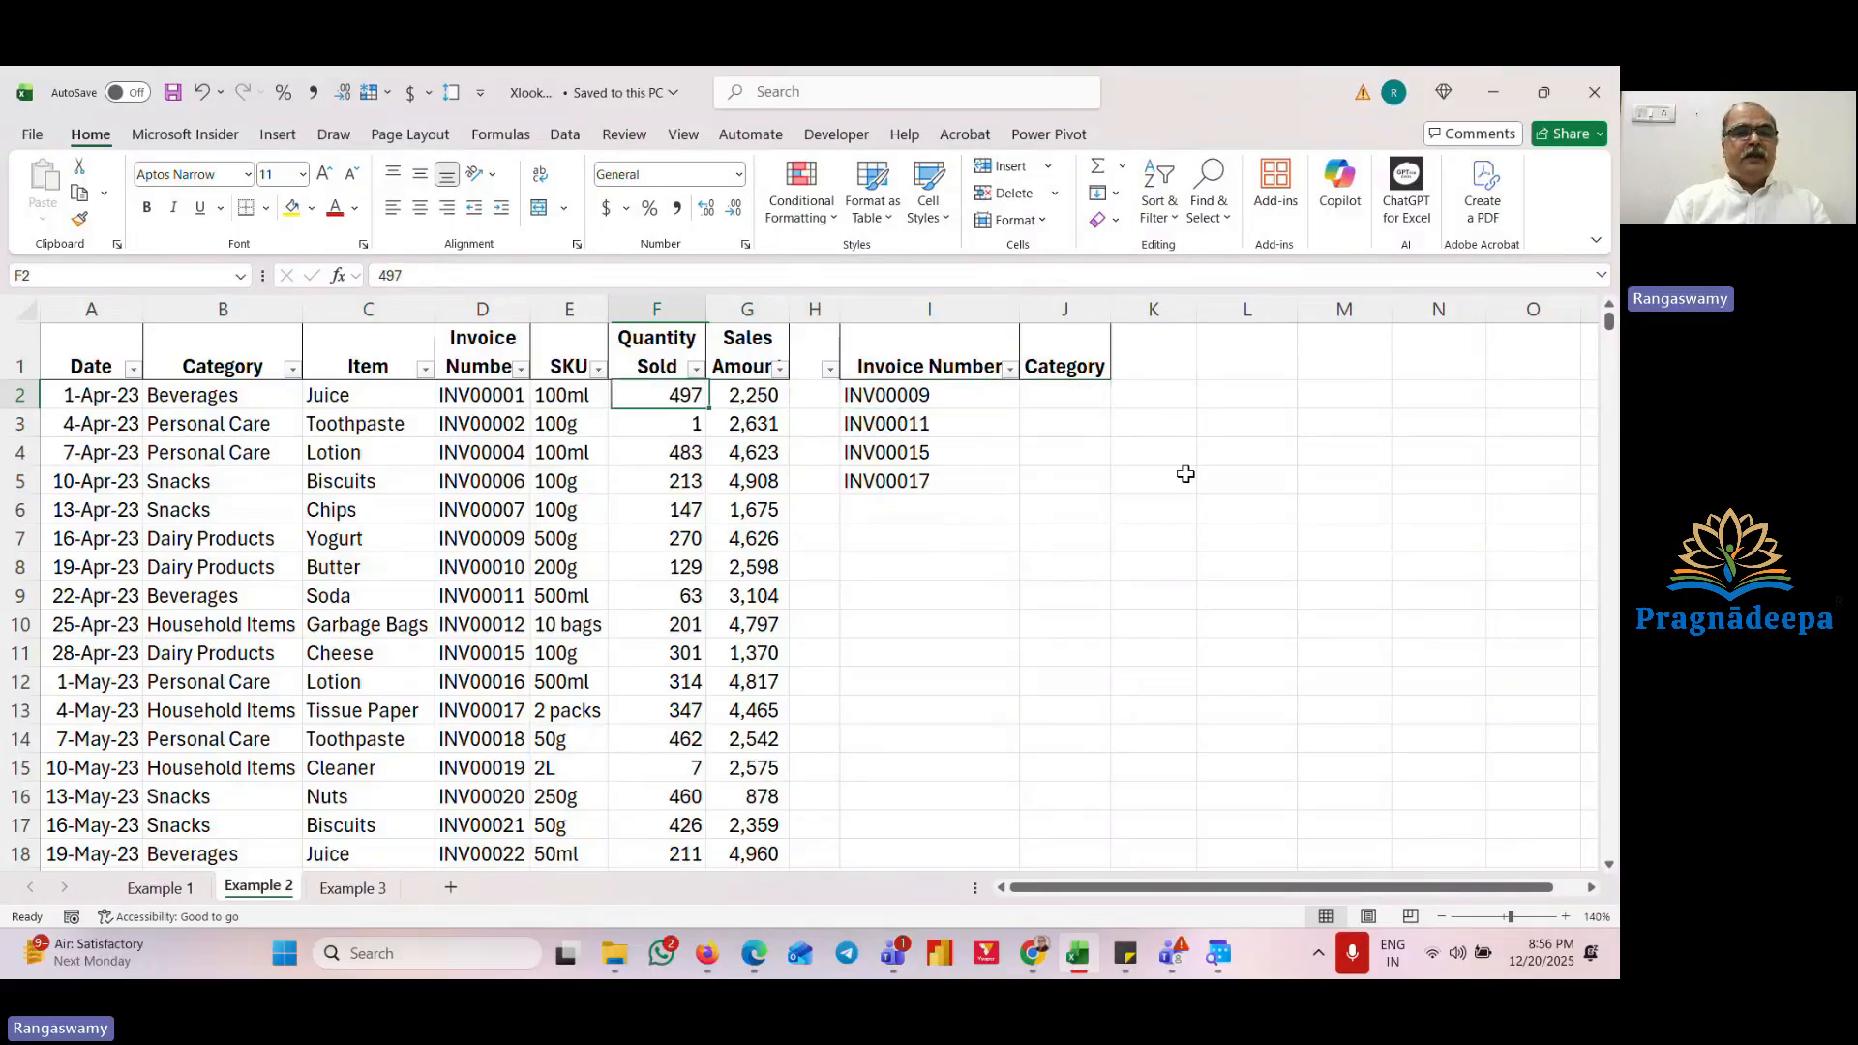
{"action": "key", "text": "Left"}
{"action": "key", "text": "Left"}
{"action": "key", "text": "Right"}
{"action": "key", "text": "Right"}
{"action": "key", "text": "Right"}
{"action": "key", "text": "Right"}
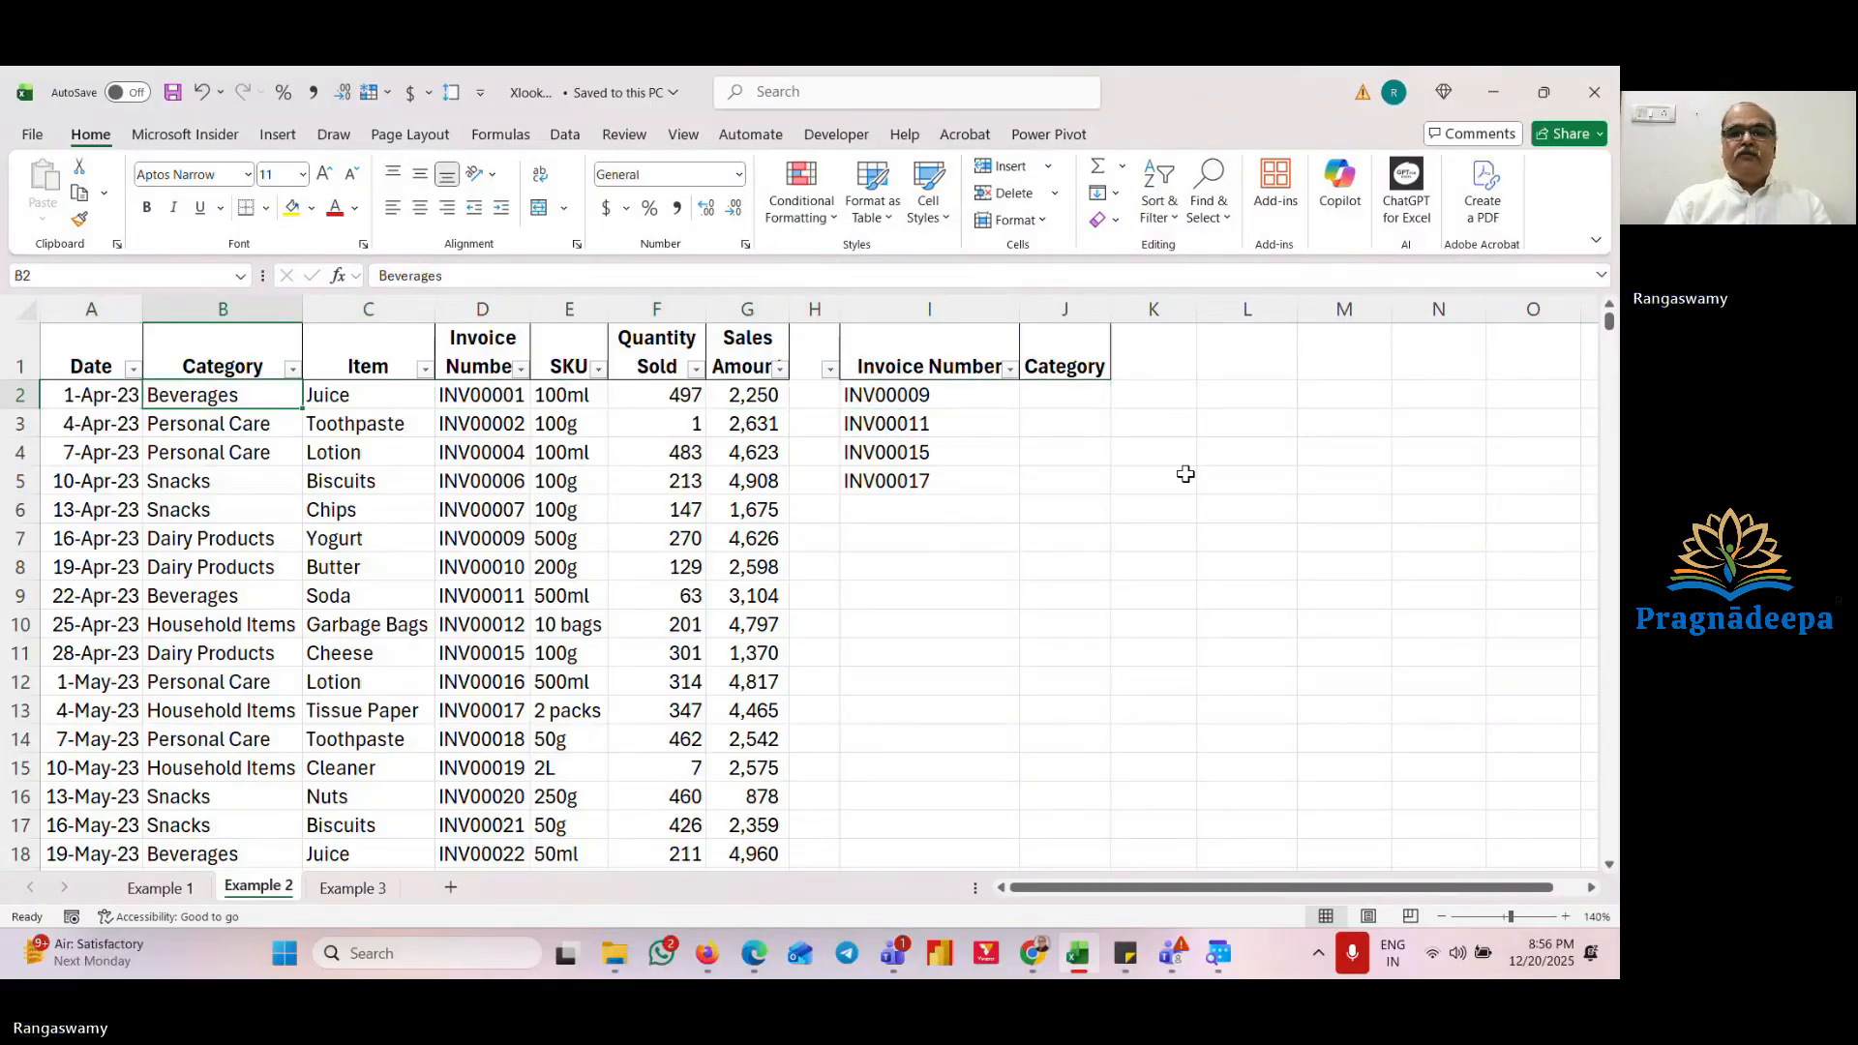
{"action": "key", "text": "Right"}
{"action": "key", "text": "Right"}
{"action": "key", "text": "Right"}
{"action": "key", "text": "Right"}
{"action": "key", "text": "Right"}
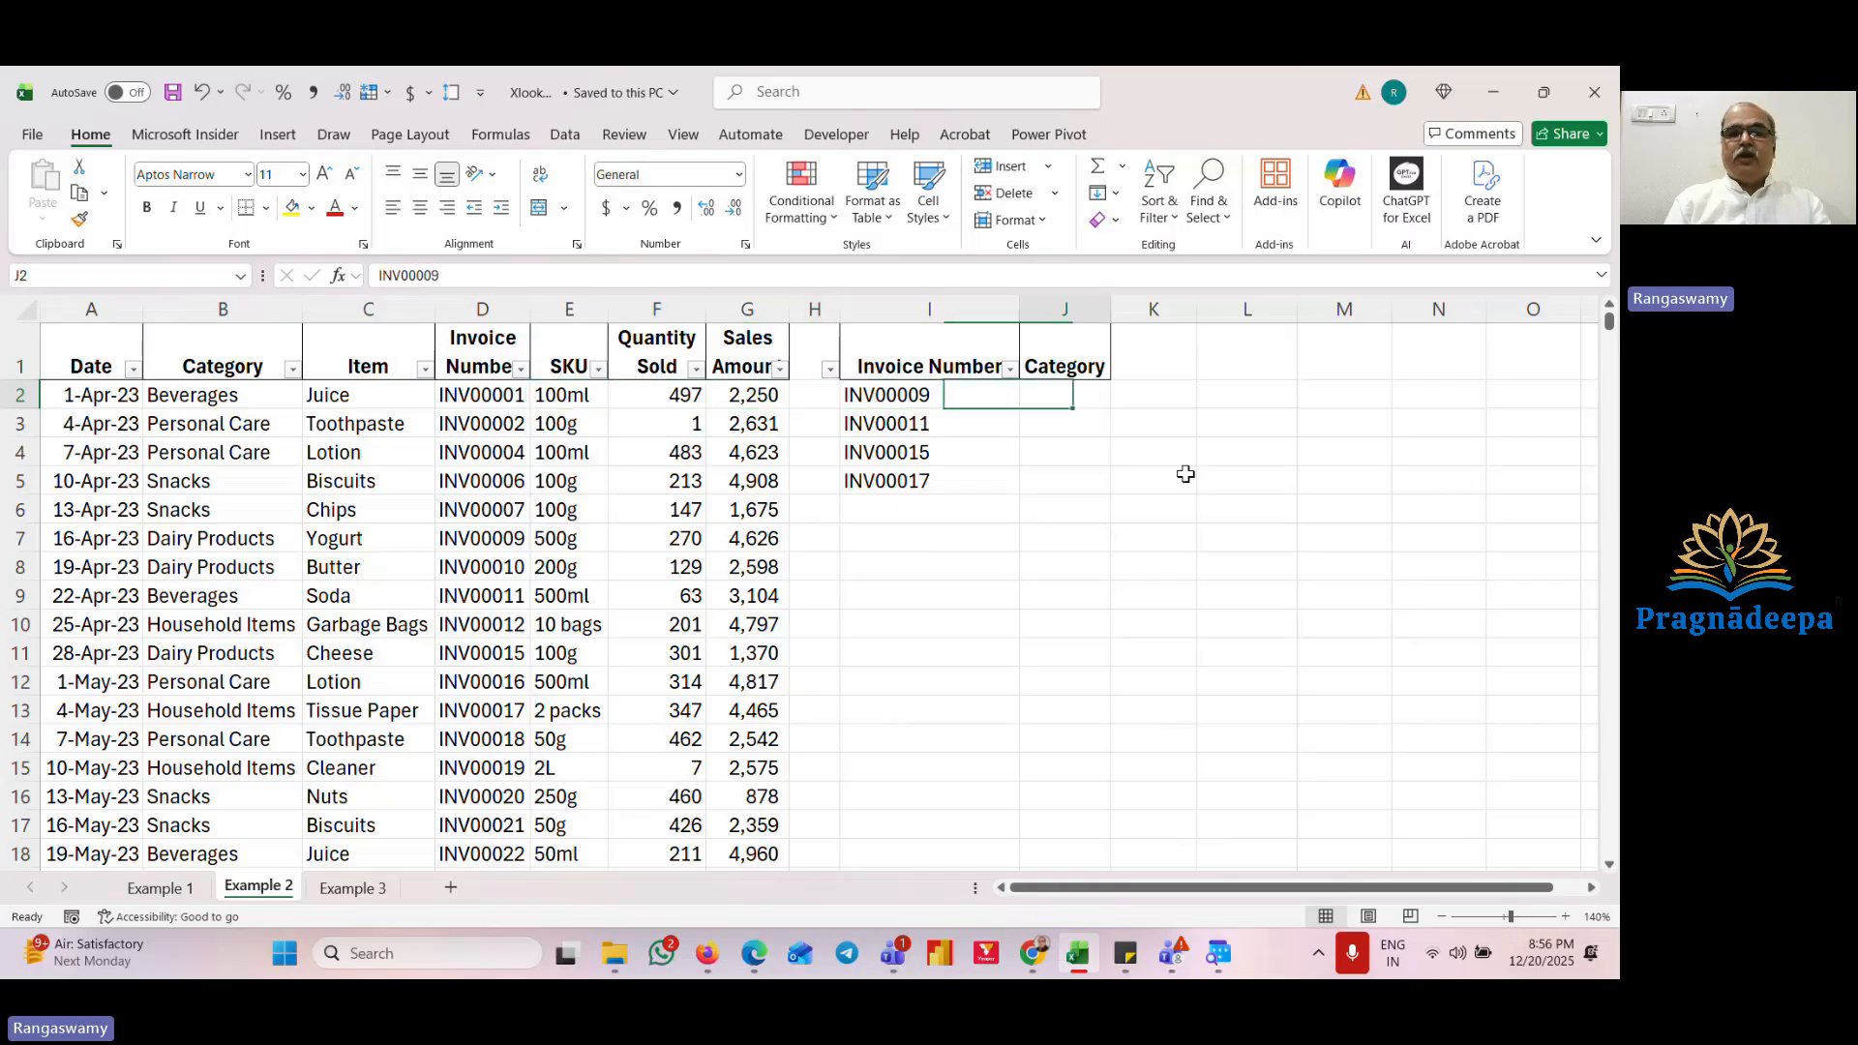
{"action": "key", "text": "Down"}
{"action": "key", "text": "Down"}
{"action": "key", "text": "Up"}
{"action": "key", "text": "Up"}
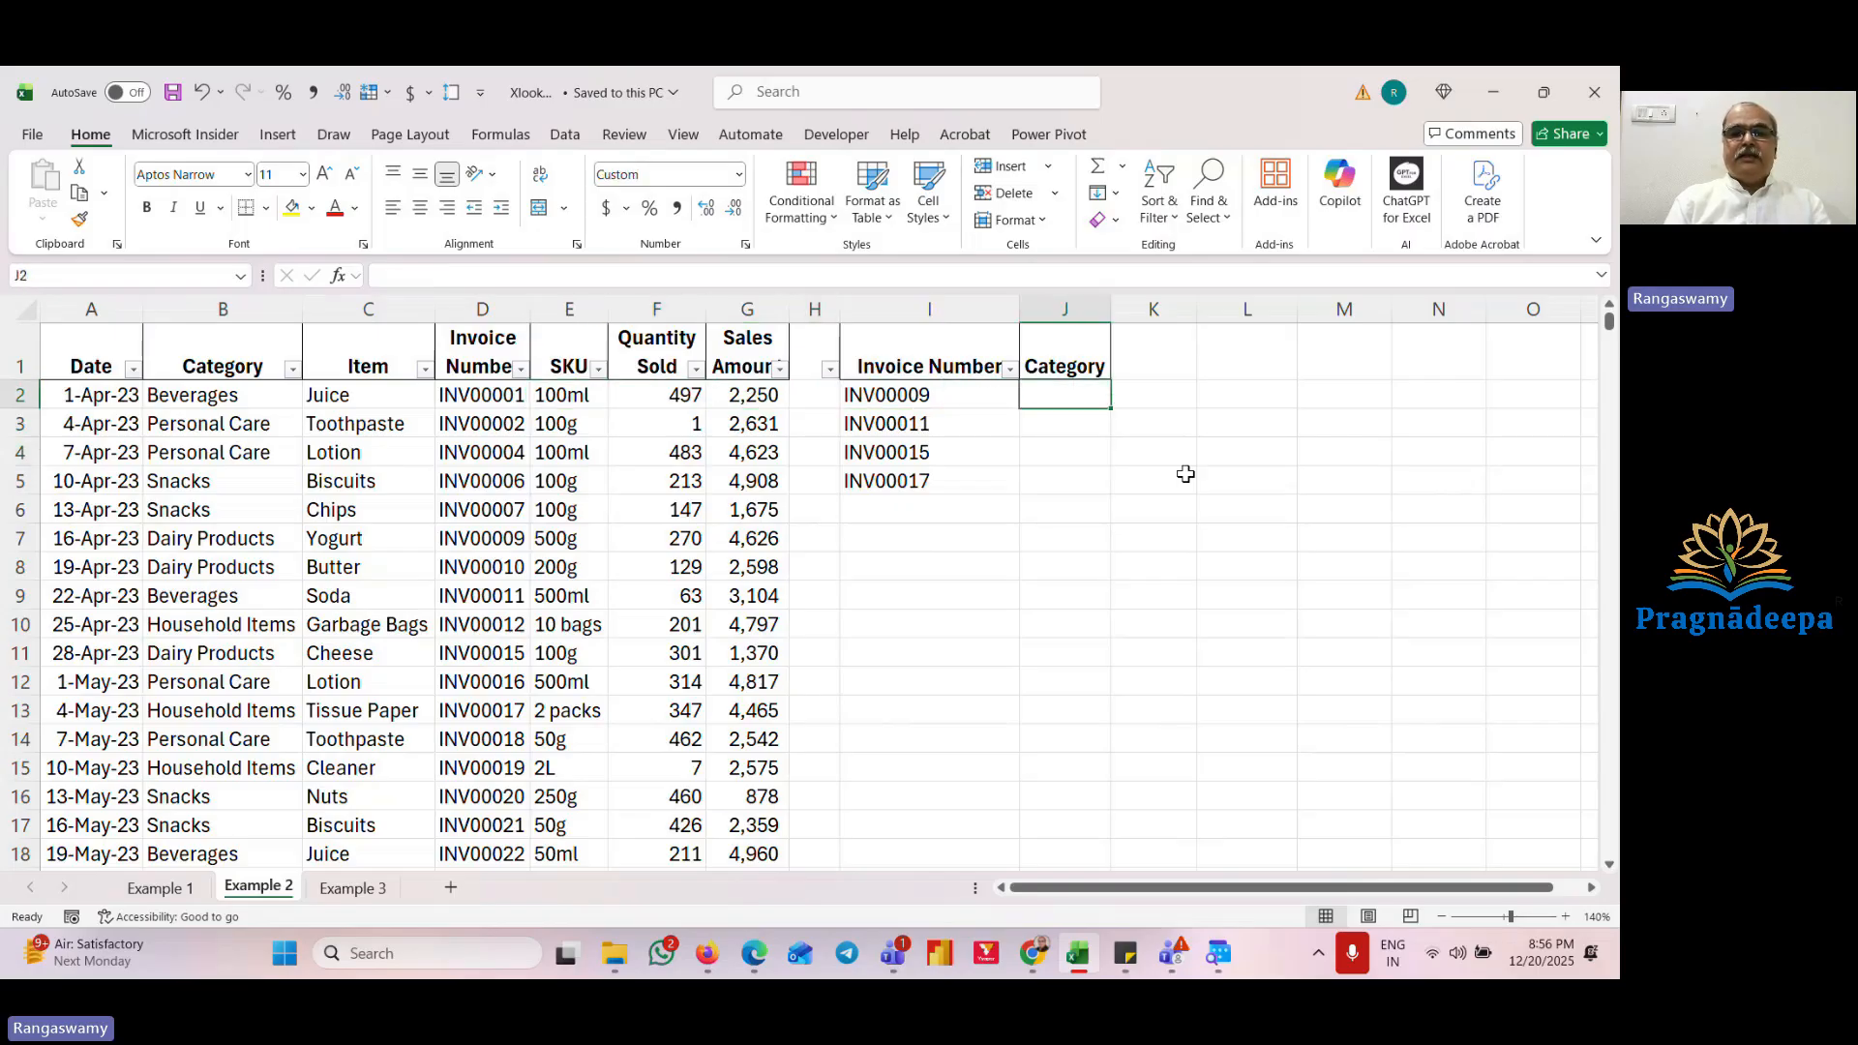
{"action": "key", "text": "Left"}
{"action": "key", "text": "Left"}
{"action": "key", "text": "Left"}
{"action": "key", "text": "Right"}
{"action": "key", "text": "Right"}
{"action": "key", "text": "Right"}
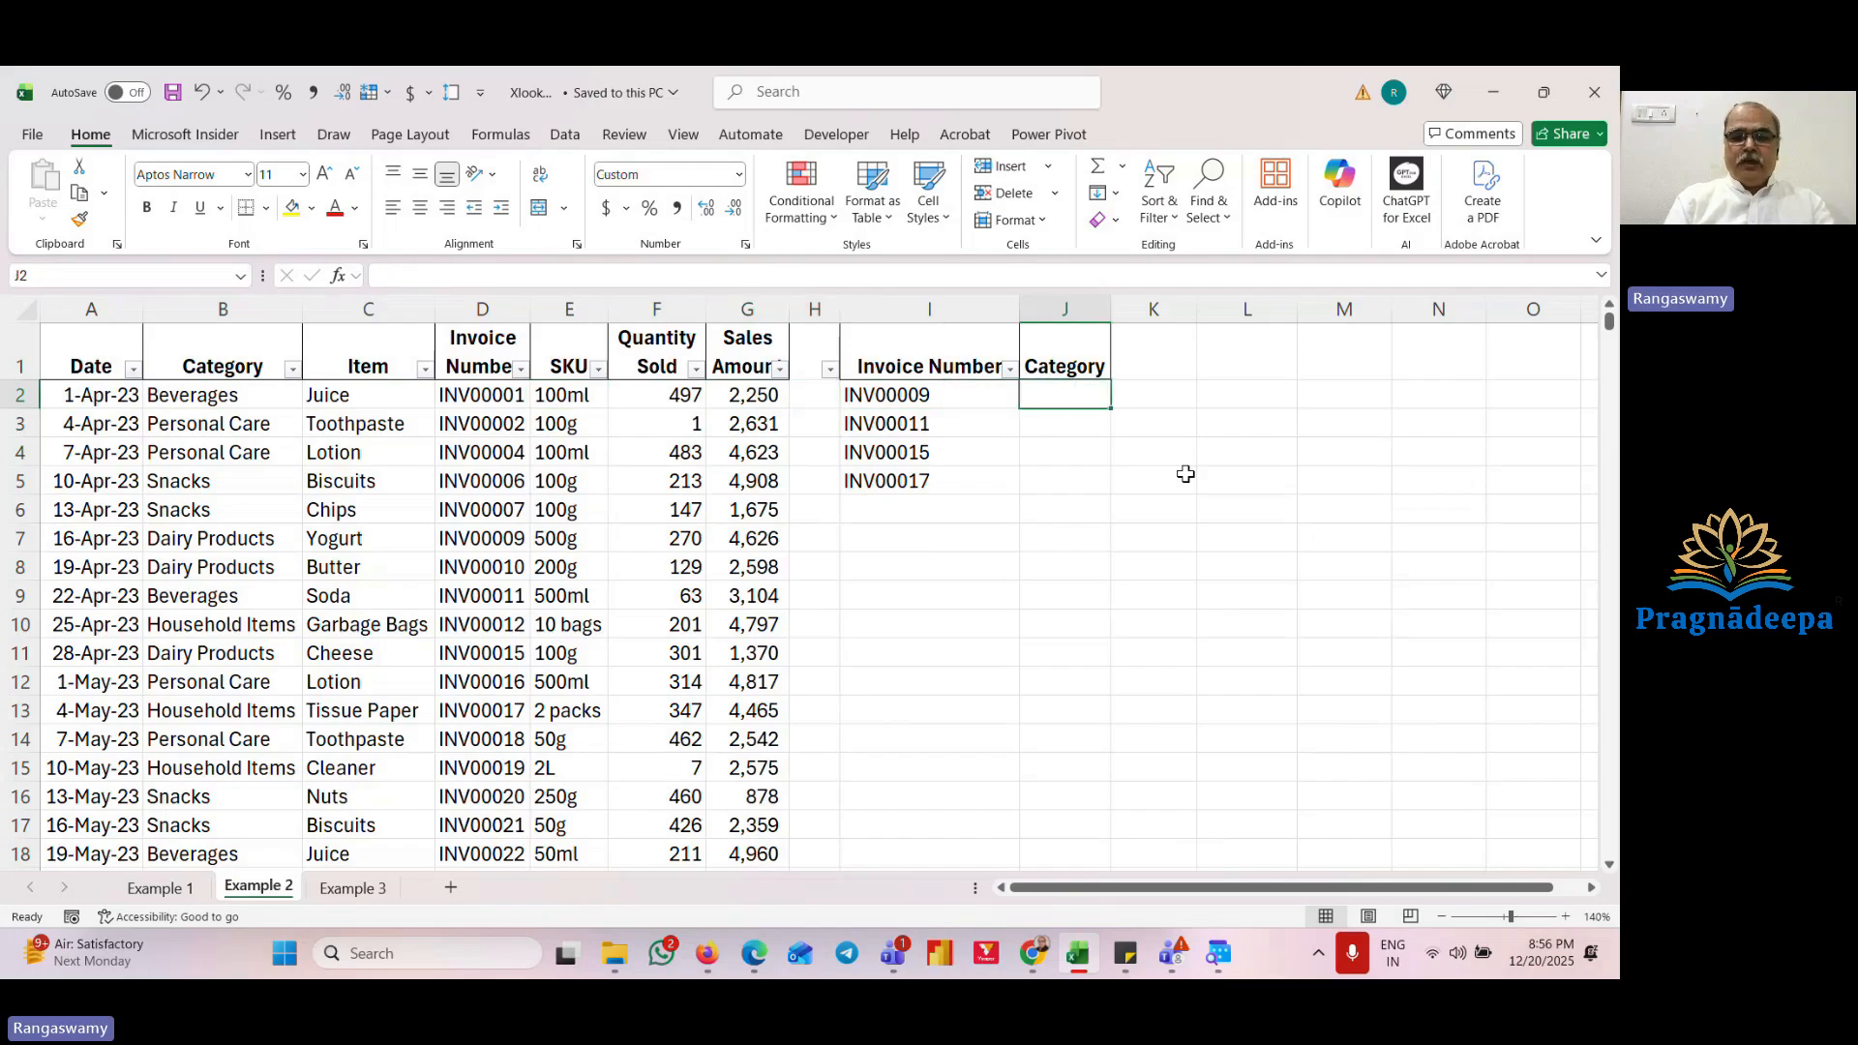
{"action": "type", "text": "="}
{"action": "key", "text": "Escape"}
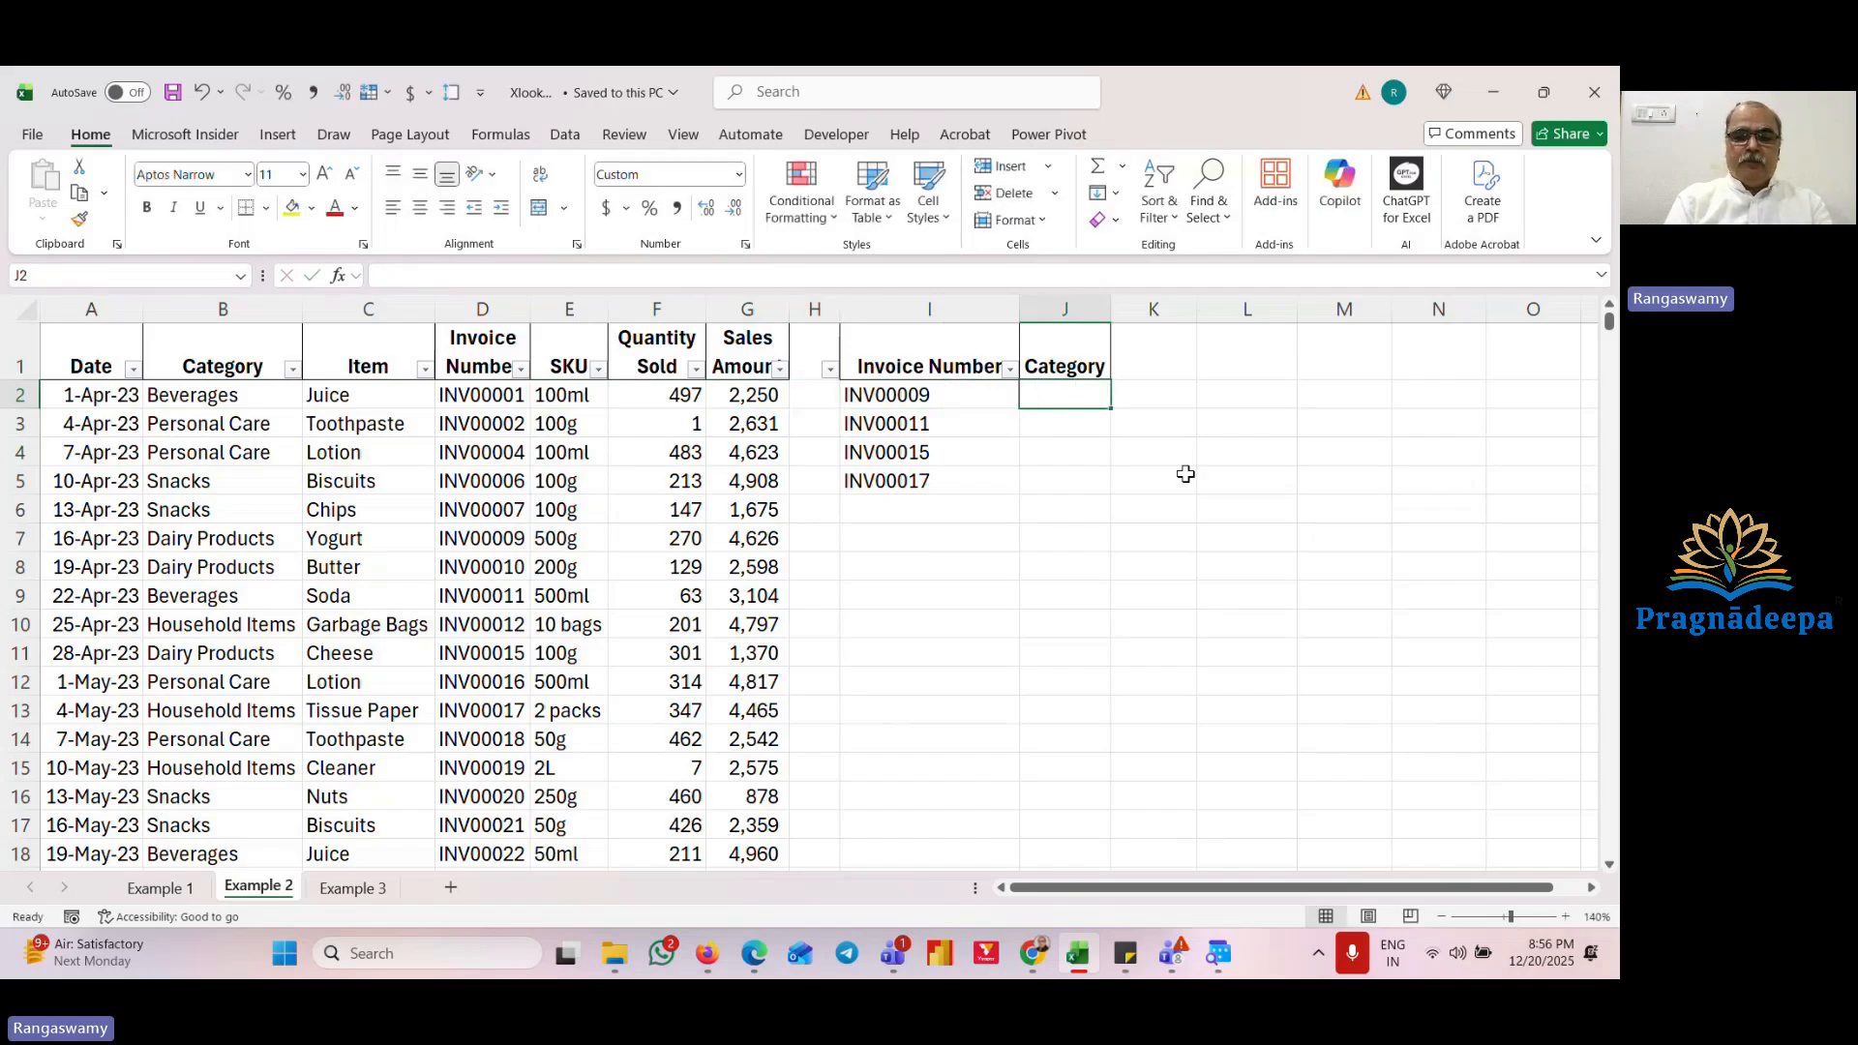
{"action": "type", "text": "=vlookup"}
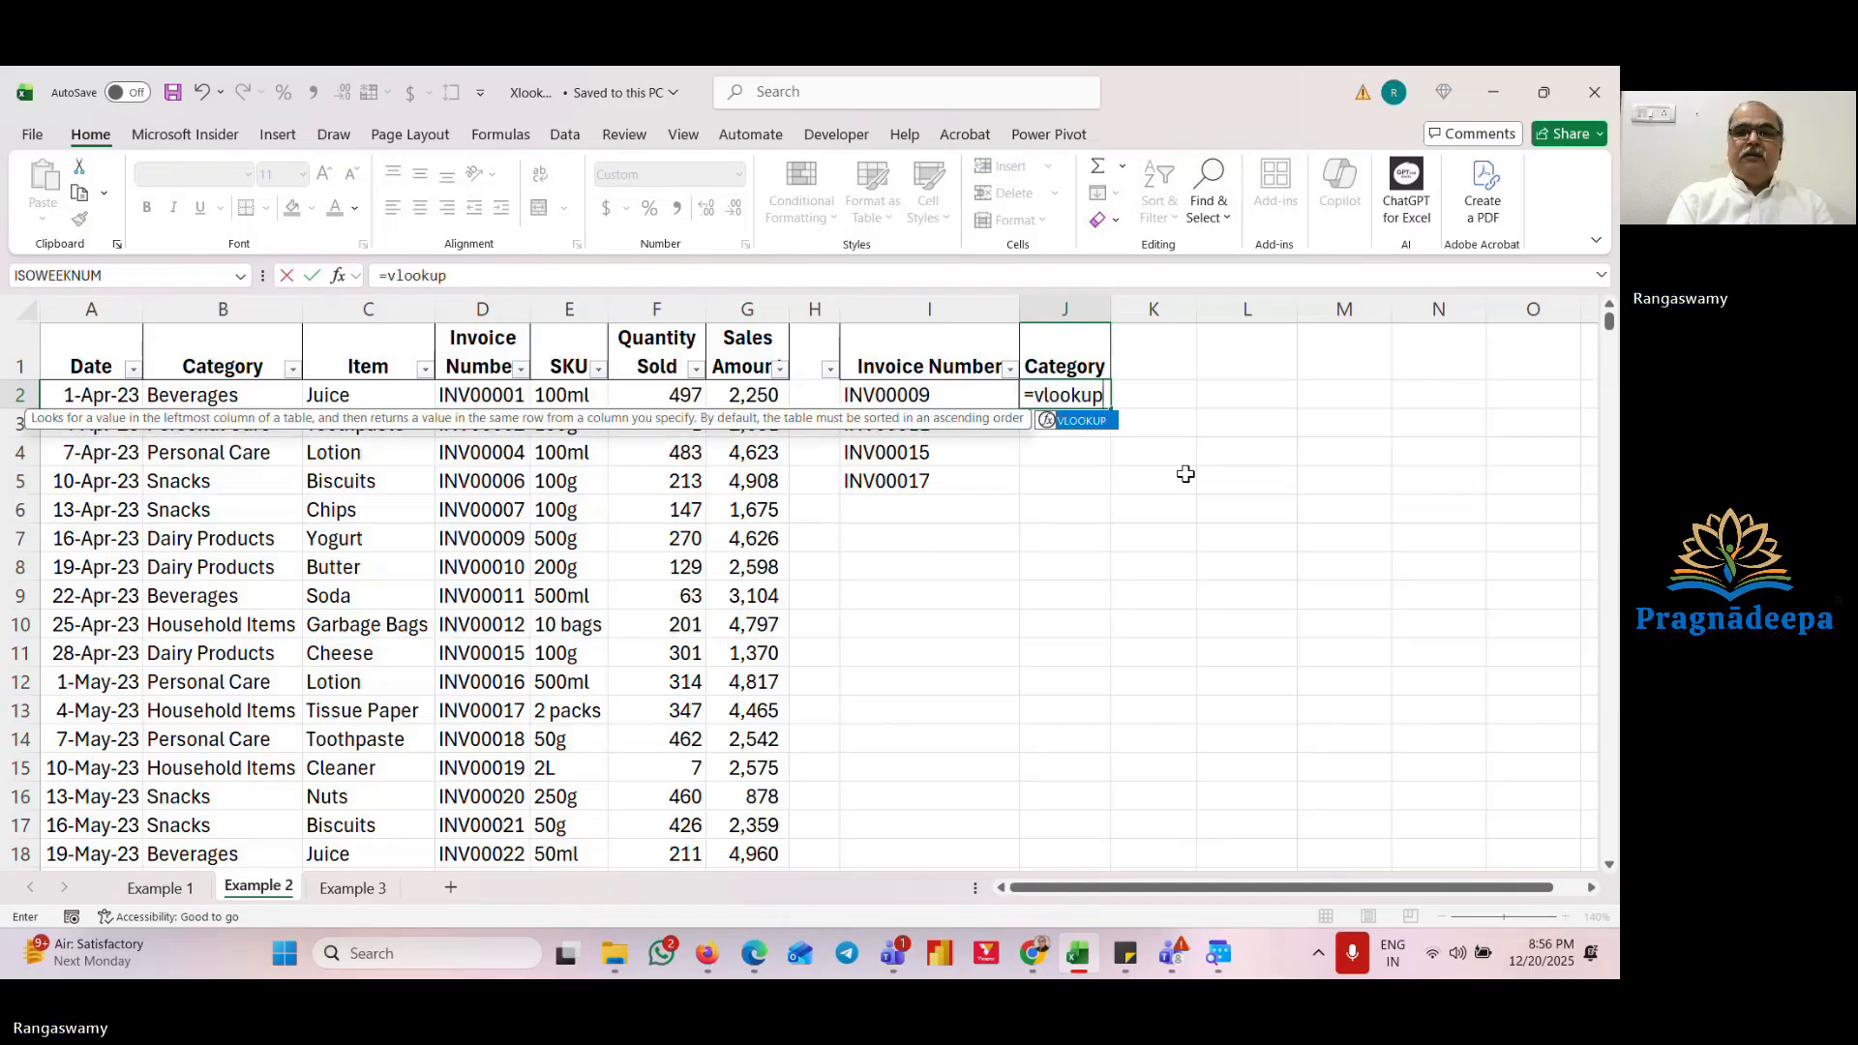
{"action": "type", "text": "("}
{"action": "key", "text": "Left"}
{"action": "type", "text": ","}
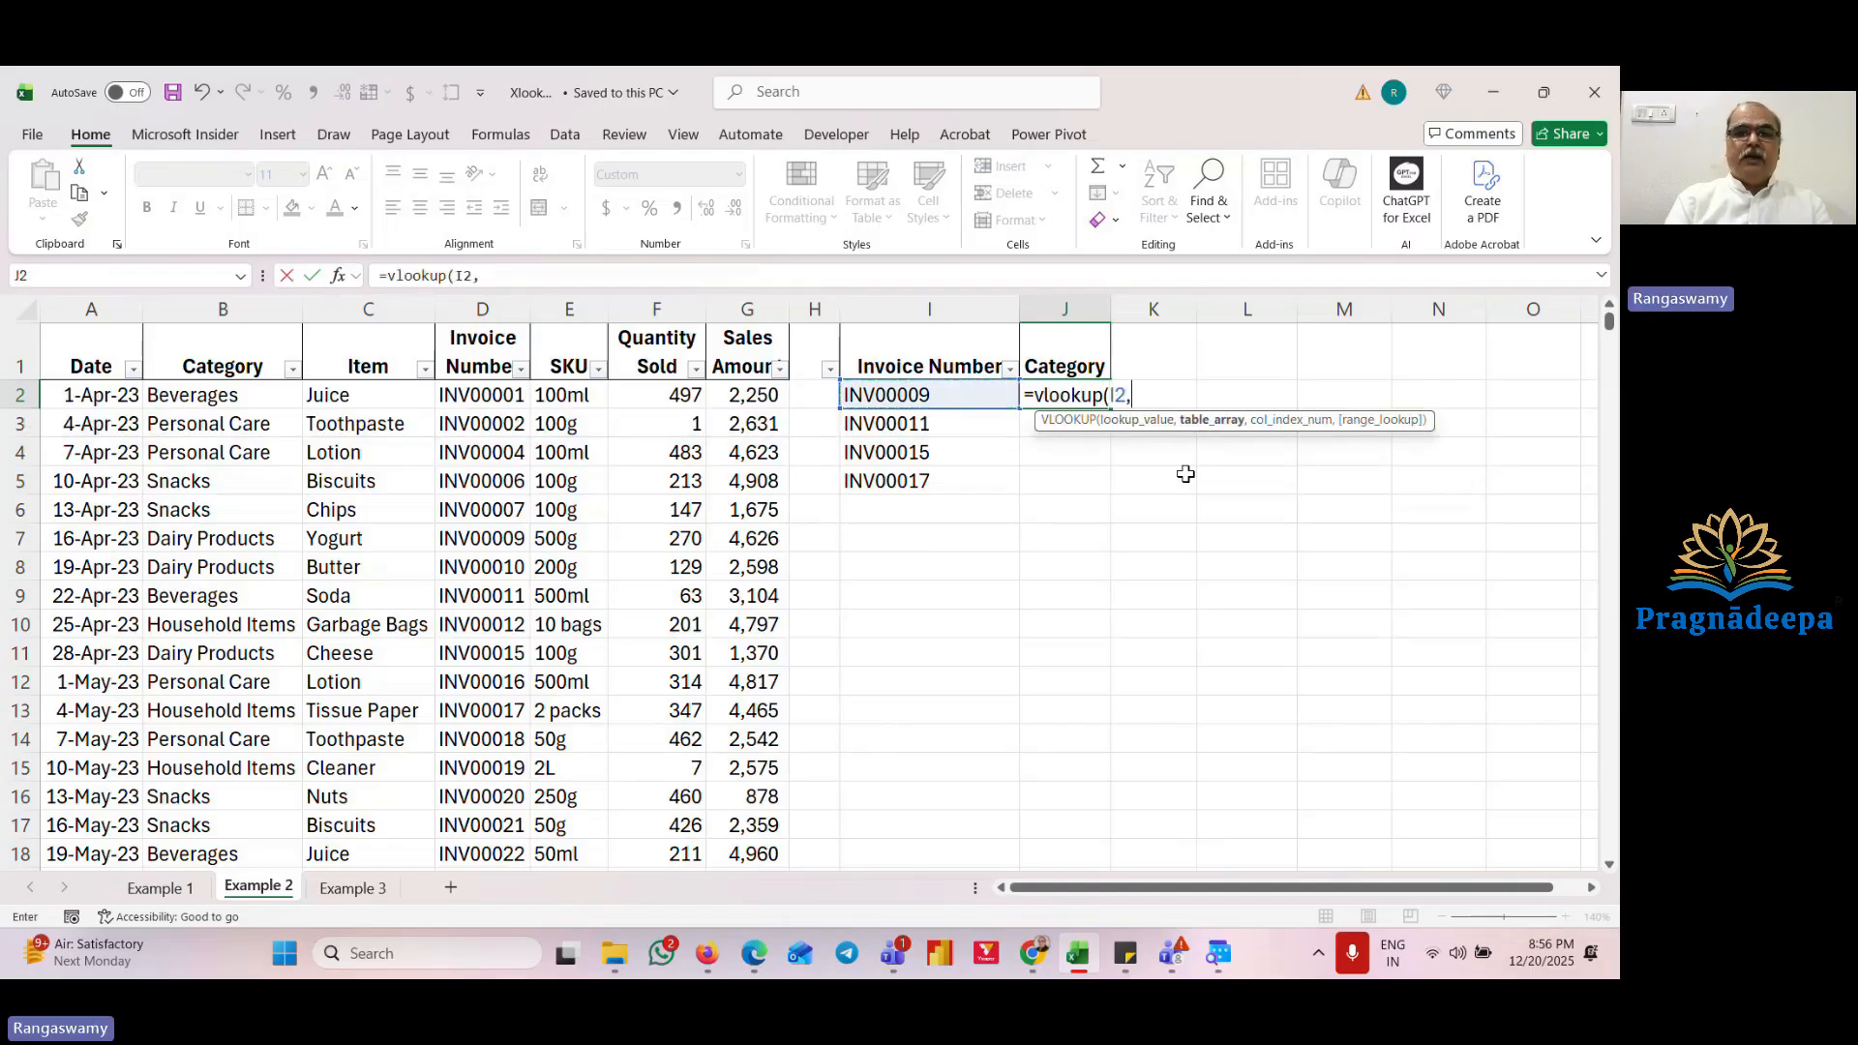
{"action": "key", "text": "Left"}
{"action": "key", "text": "Left"}
{"action": "key", "text": "Left"}
{"action": "key", "text": "Left"}
{"action": "key", "text": "Left"}
{"action": "key", "text": "Left"}
{"action": "key", "text": "Left"}
{"action": "key", "text": "Left"}
{"action": "key", "text": "Left"}
{"action": "key", "text": "Right"}
{"action": "key", "text": "Right"}
{"action": "key", "text": "Right"}
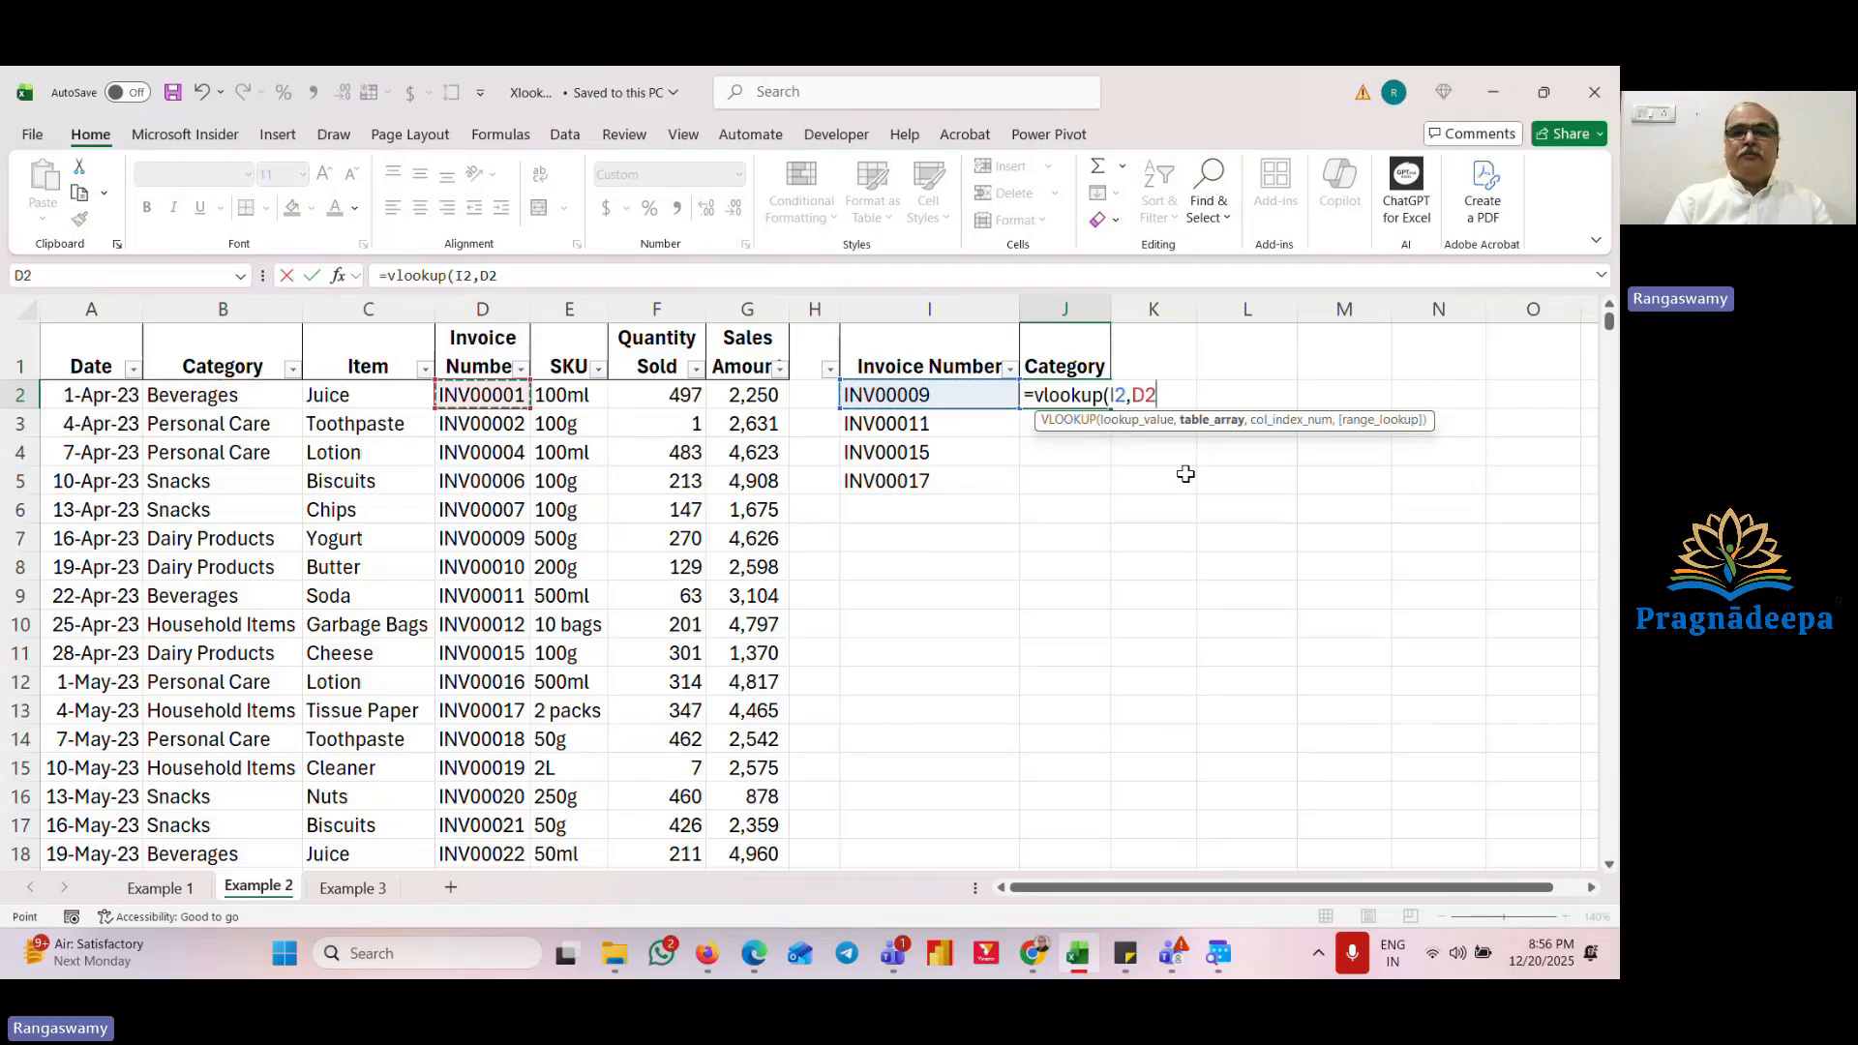
{"action": "key", "text": "Escape"}
Step: Copy the SKU column header into J1, replacing the Category heading
{"action": "key", "text": "Up"}
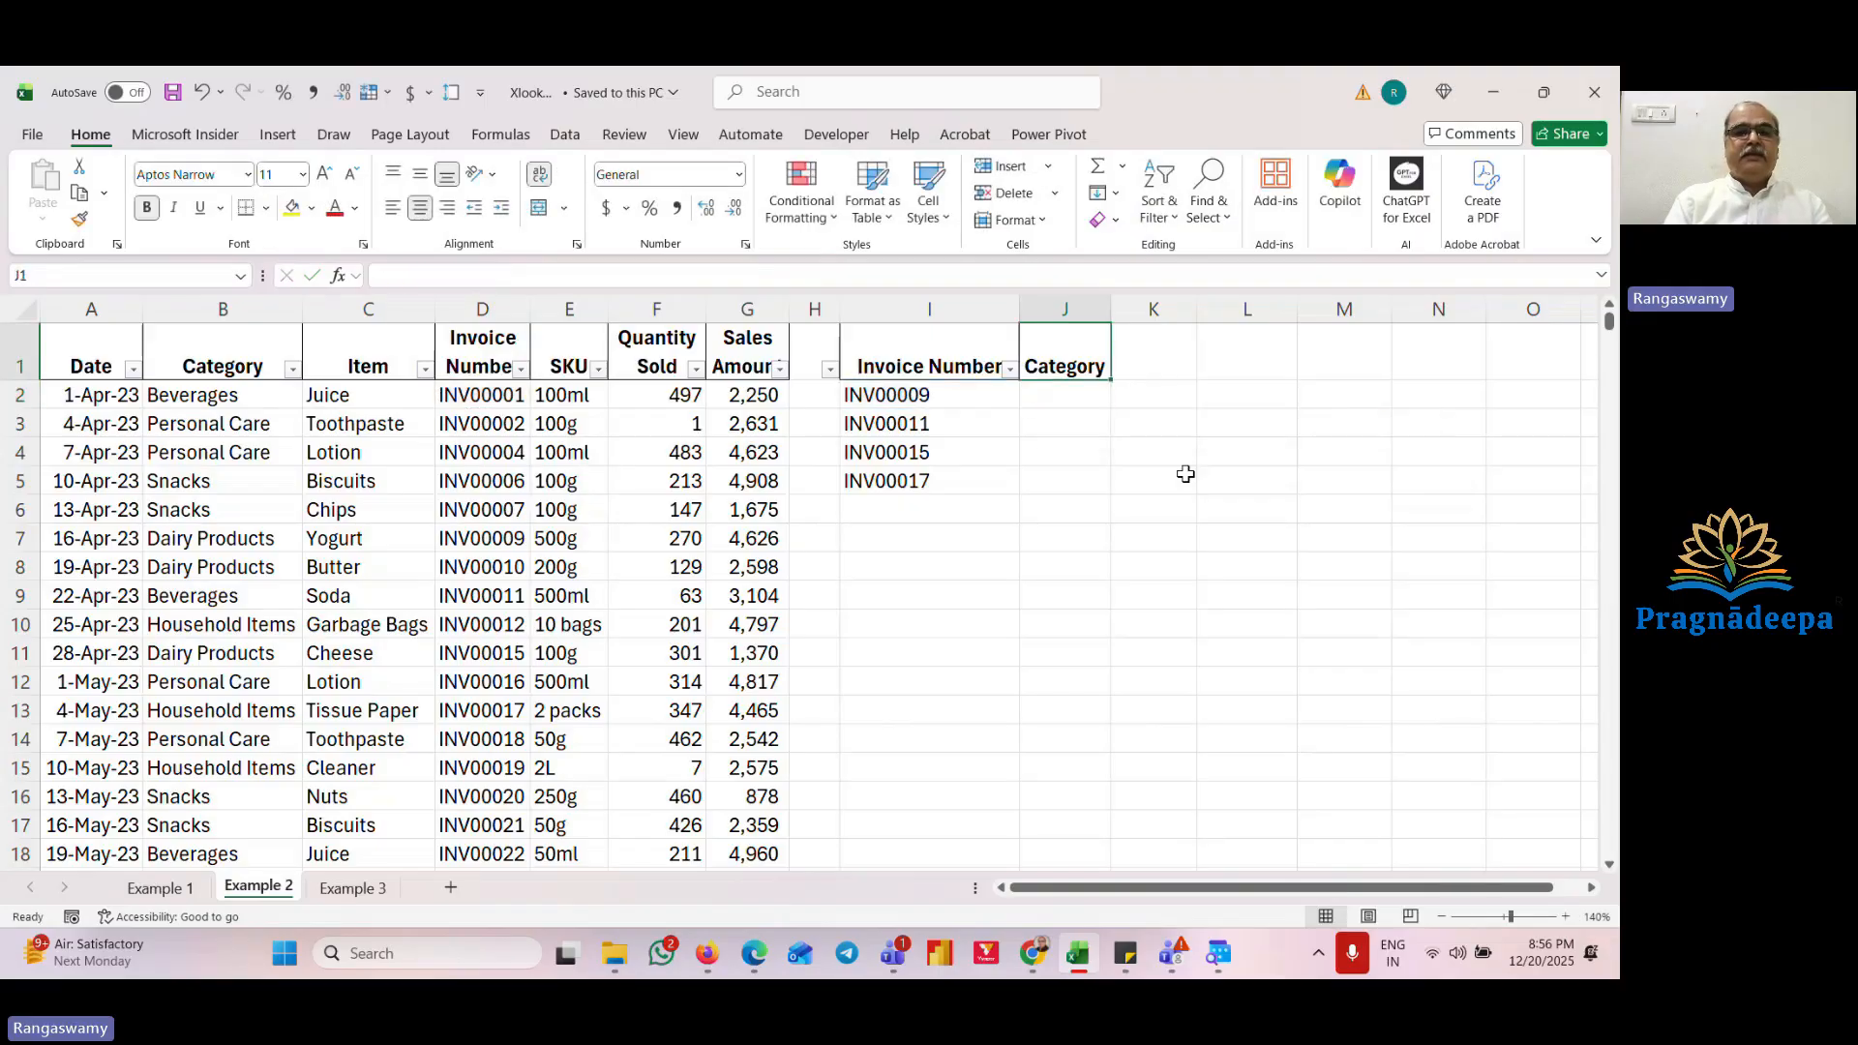
{"action": "key", "text": "Left"}
{"action": "key", "text": "Left"}
{"action": "key", "text": "Left"}
{"action": "key", "text": "Left"}
{"action": "key", "text": "Left"}
{"action": "key", "text": "Left"}
{"action": "key", "text": "Right"}
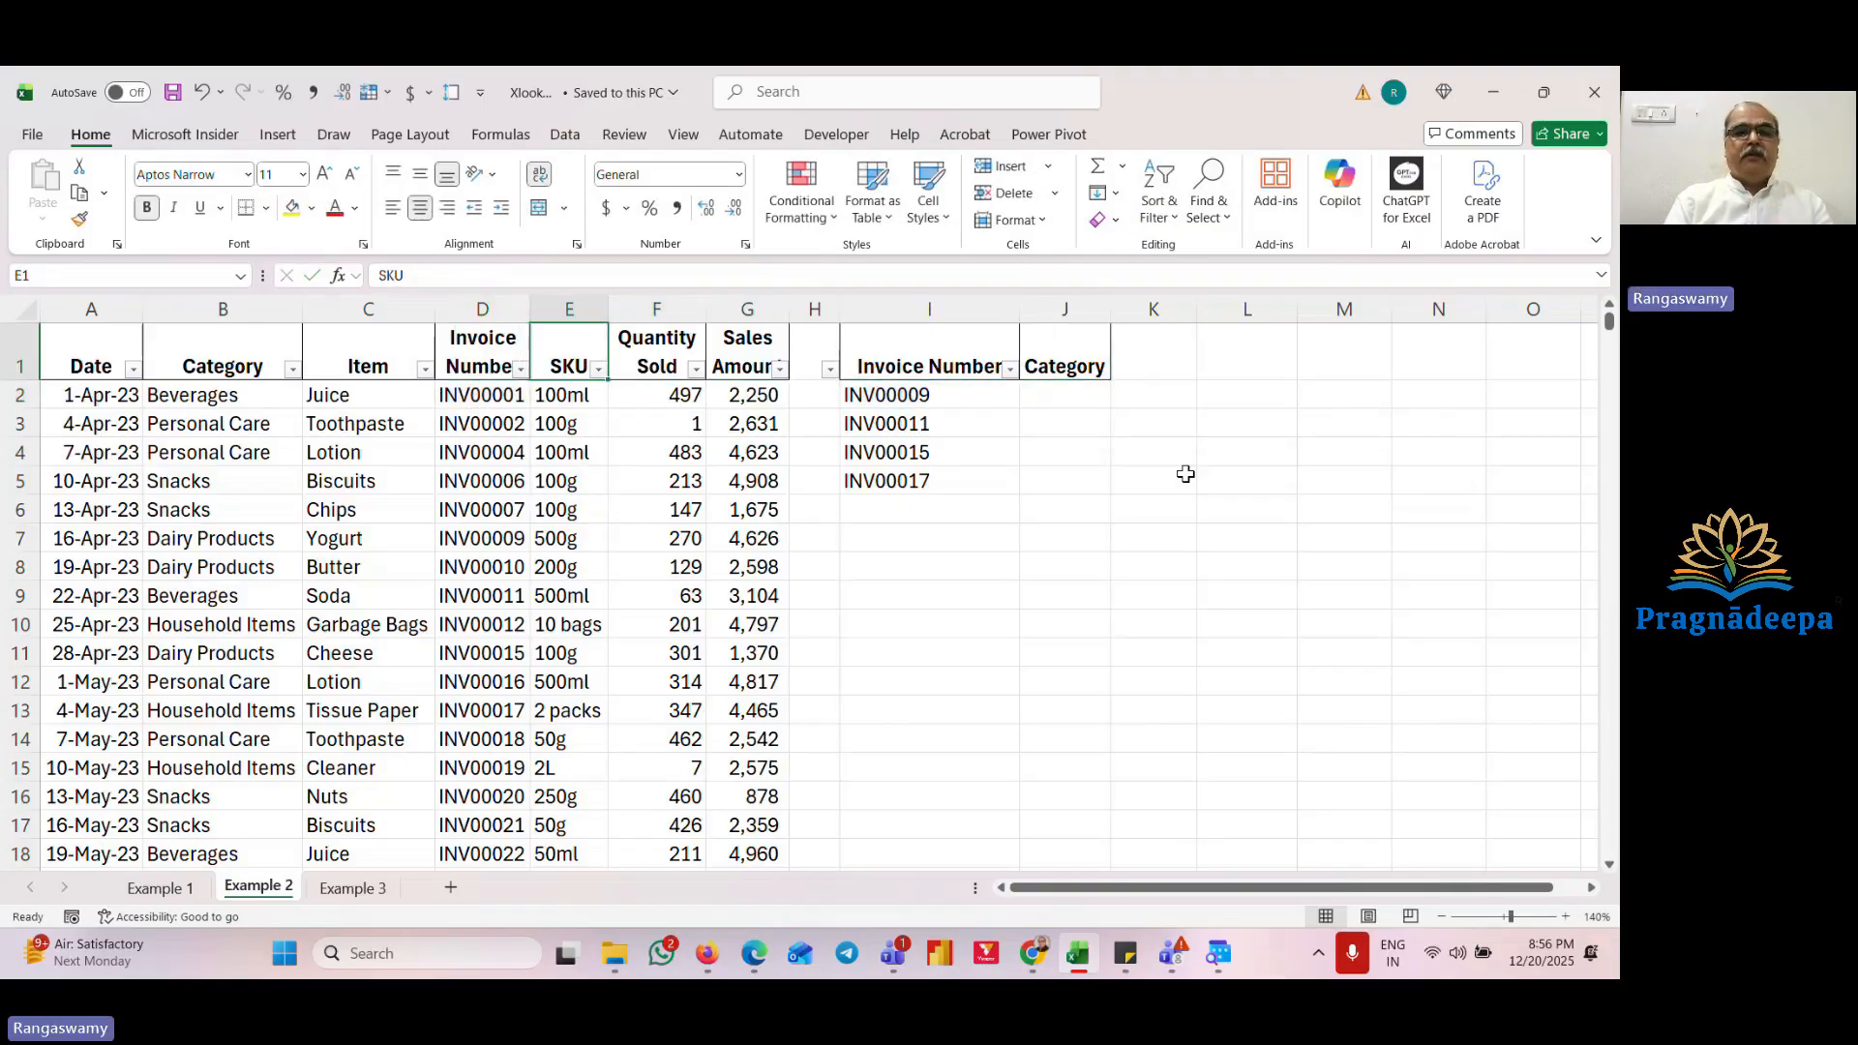
{"action": "key", "text": "ctrl+c"}
{"action": "key", "text": "Right"}
{"action": "key", "text": "Right"}
{"action": "key", "text": "Right"}
{"action": "key", "text": "Right"}
{"action": "key", "text": "Right"}
{"action": "key", "text": "Right"}
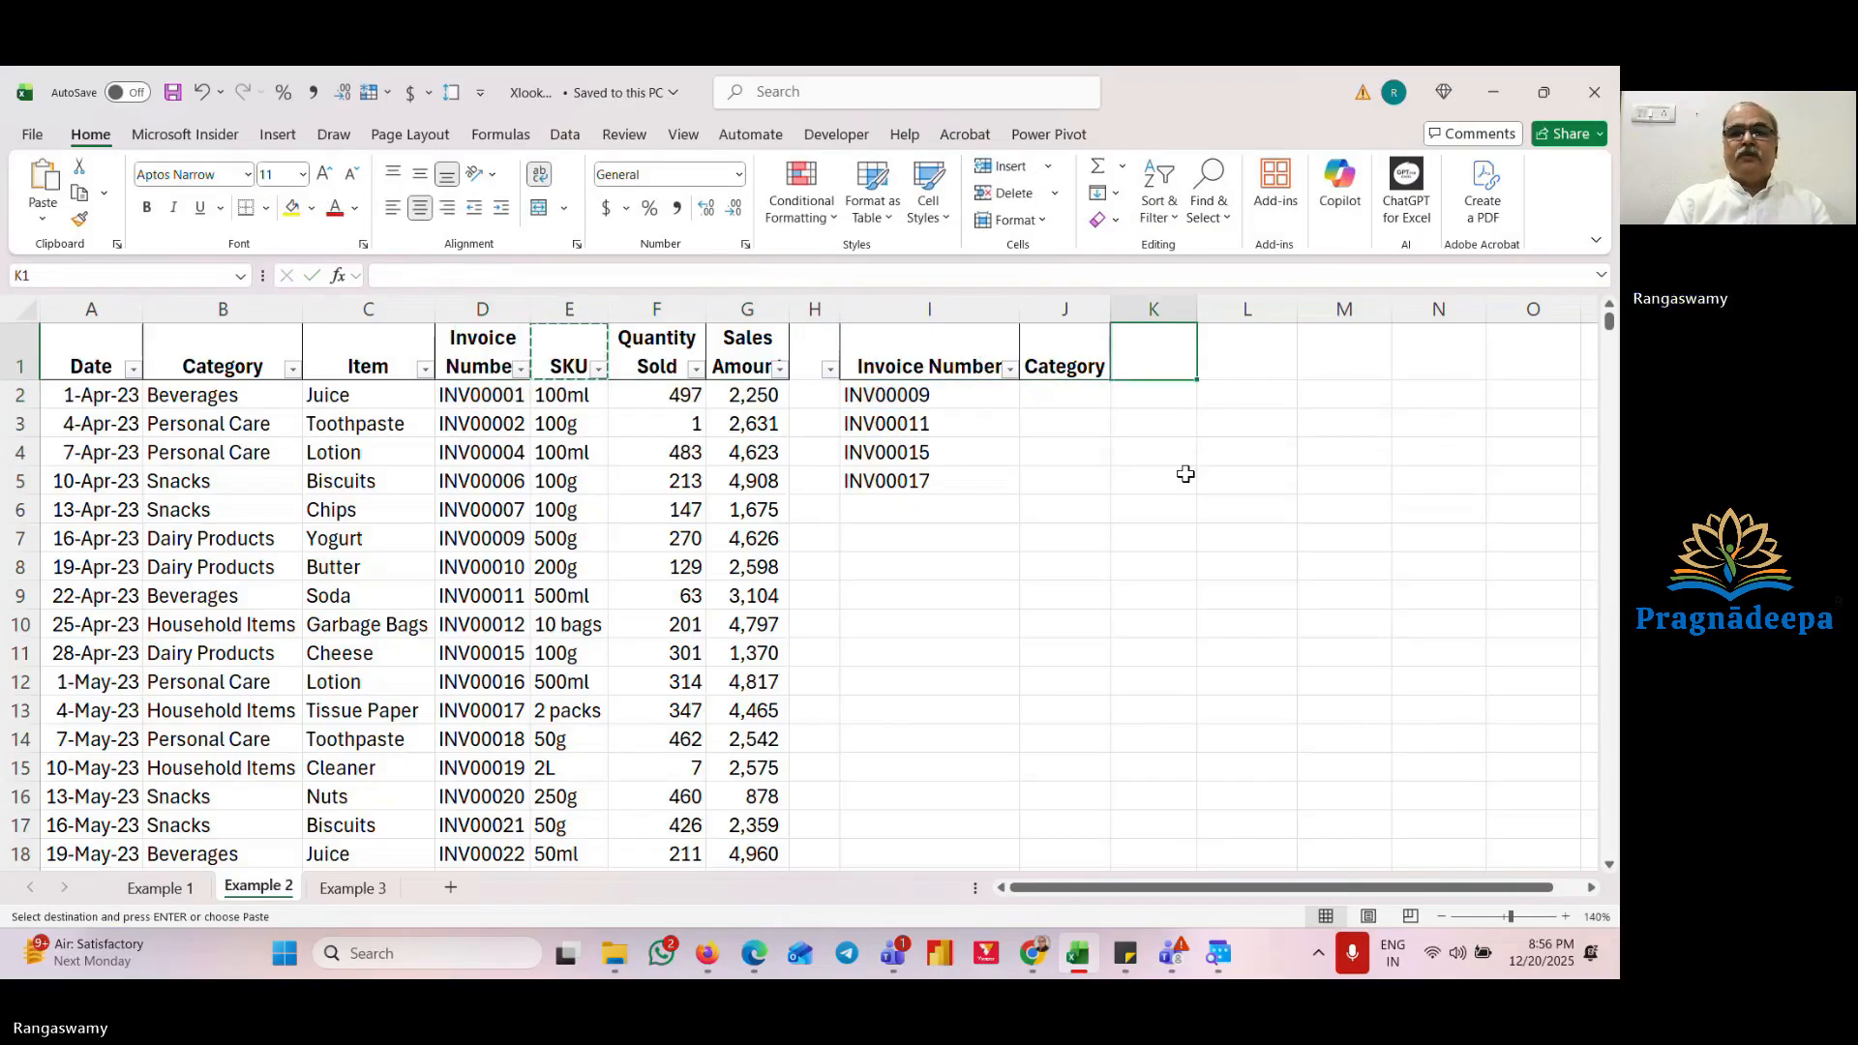
{"action": "key", "text": "Left"}
{"action": "key", "text": "Return"}
{"action": "key", "text": "Down"}
Step: Enter =VLOOKUP(I2,D2:E348,2,0) in J2 to return the SKU for the first invoice number
{"action": "type", "text": "=vl"}
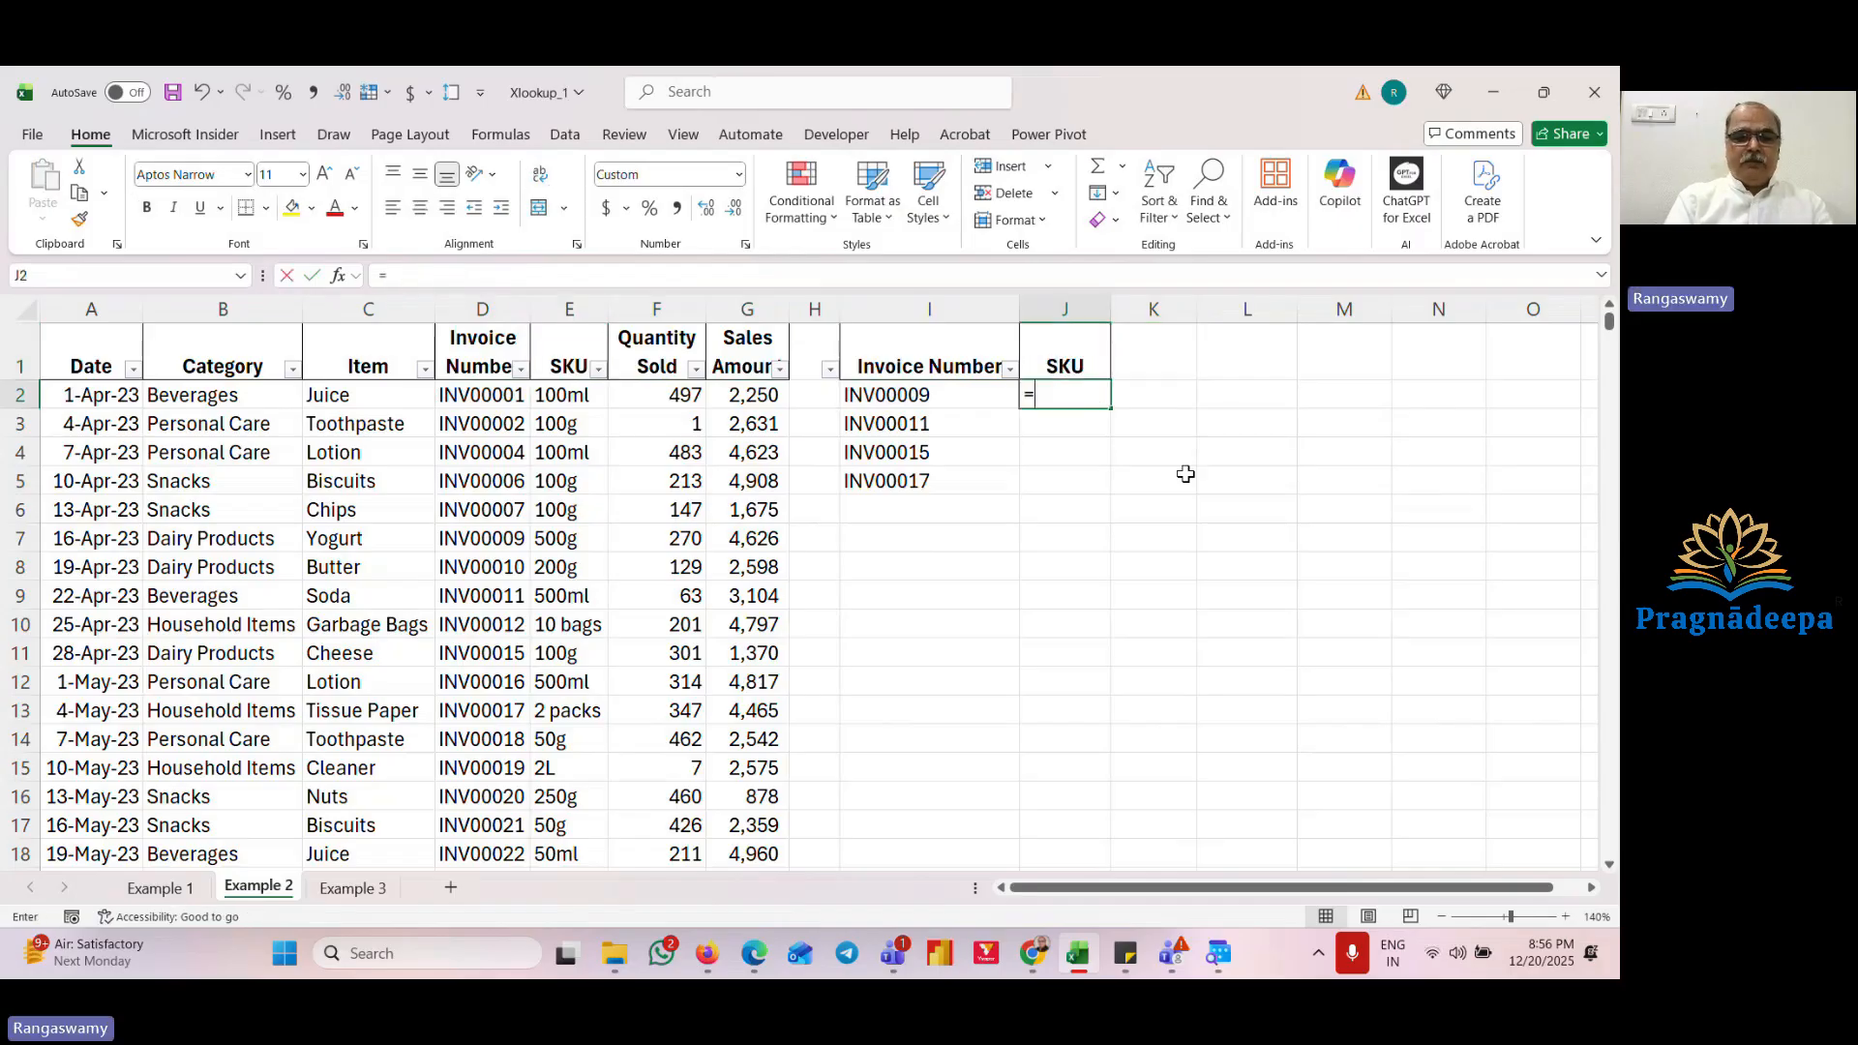
{"action": "key", "text": "Tab"}
{"action": "key", "text": "Left"}
{"action": "type", "text": ","}
{"action": "key", "text": "Left"}
{"action": "key", "text": "Left"}
{"action": "key", "text": "Left"}
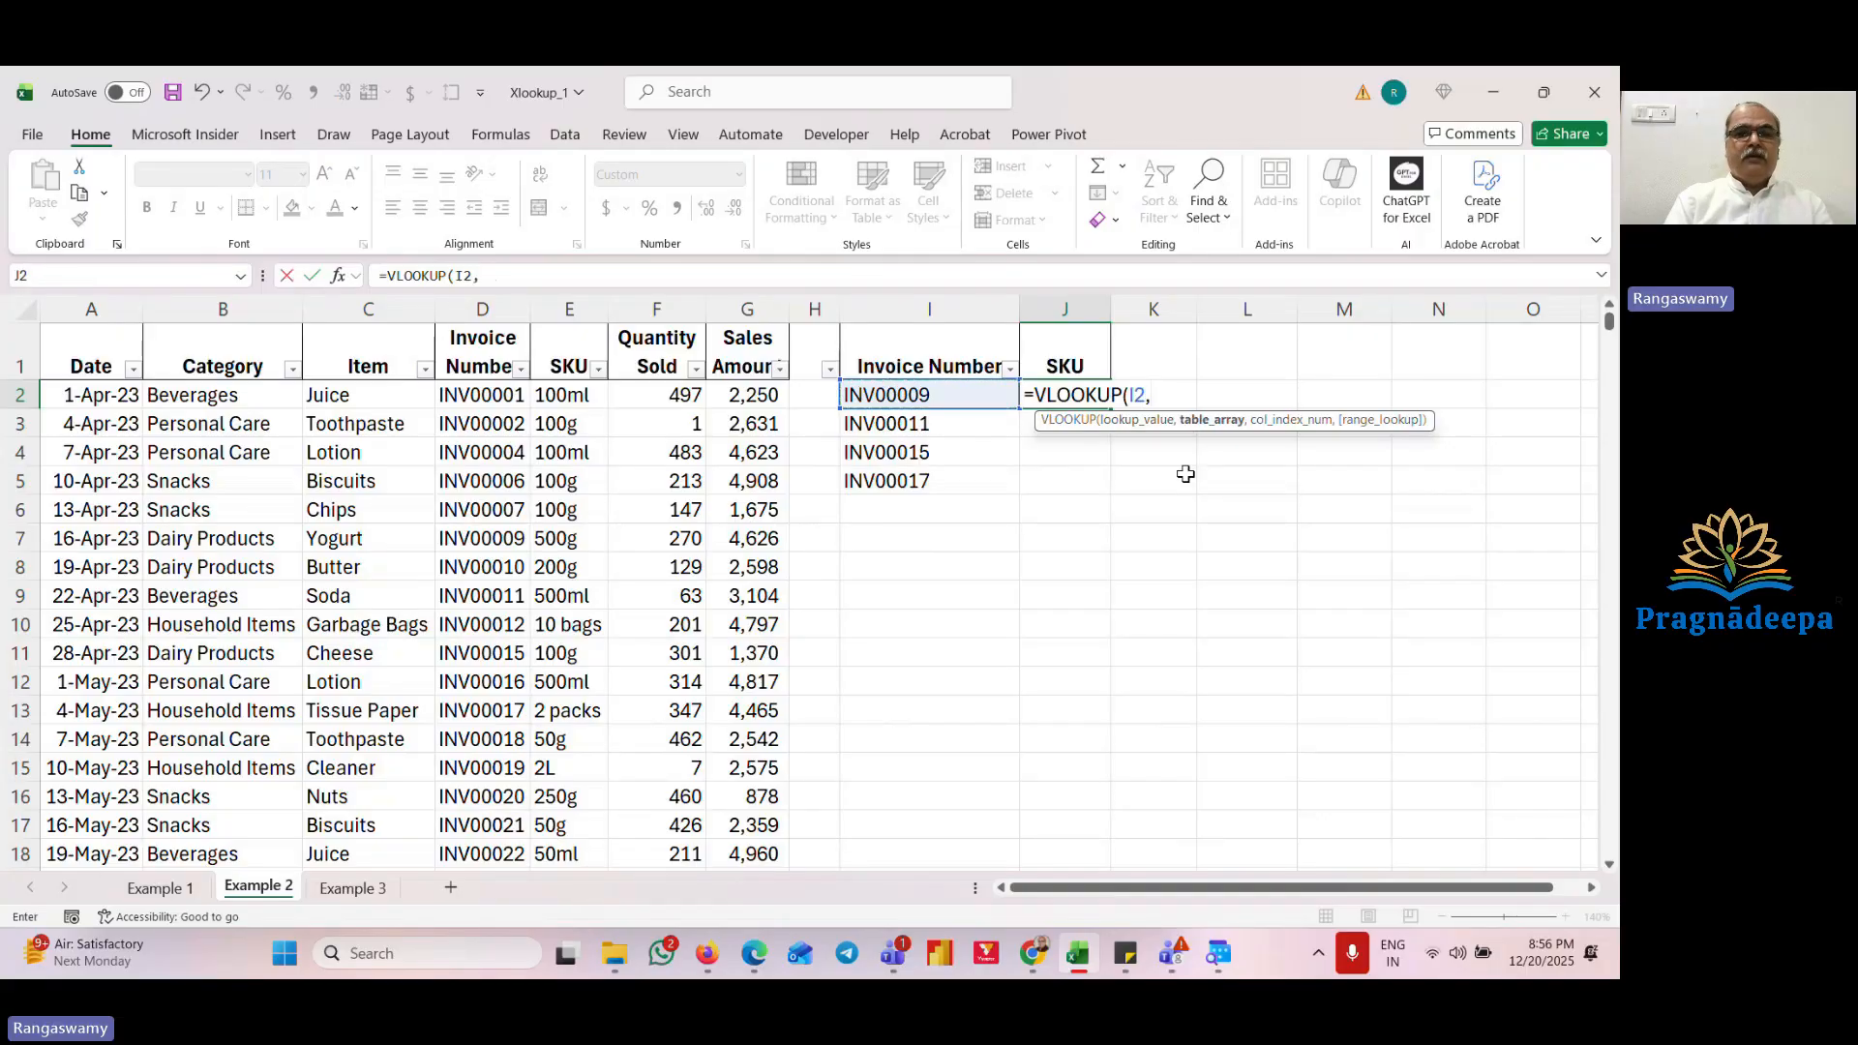
{"action": "key", "text": "Left"}
{"action": "key", "text": "Left"}
{"action": "key", "text": "shift+Left"}
{"action": "key", "text": "ctrl+shift+Down"}
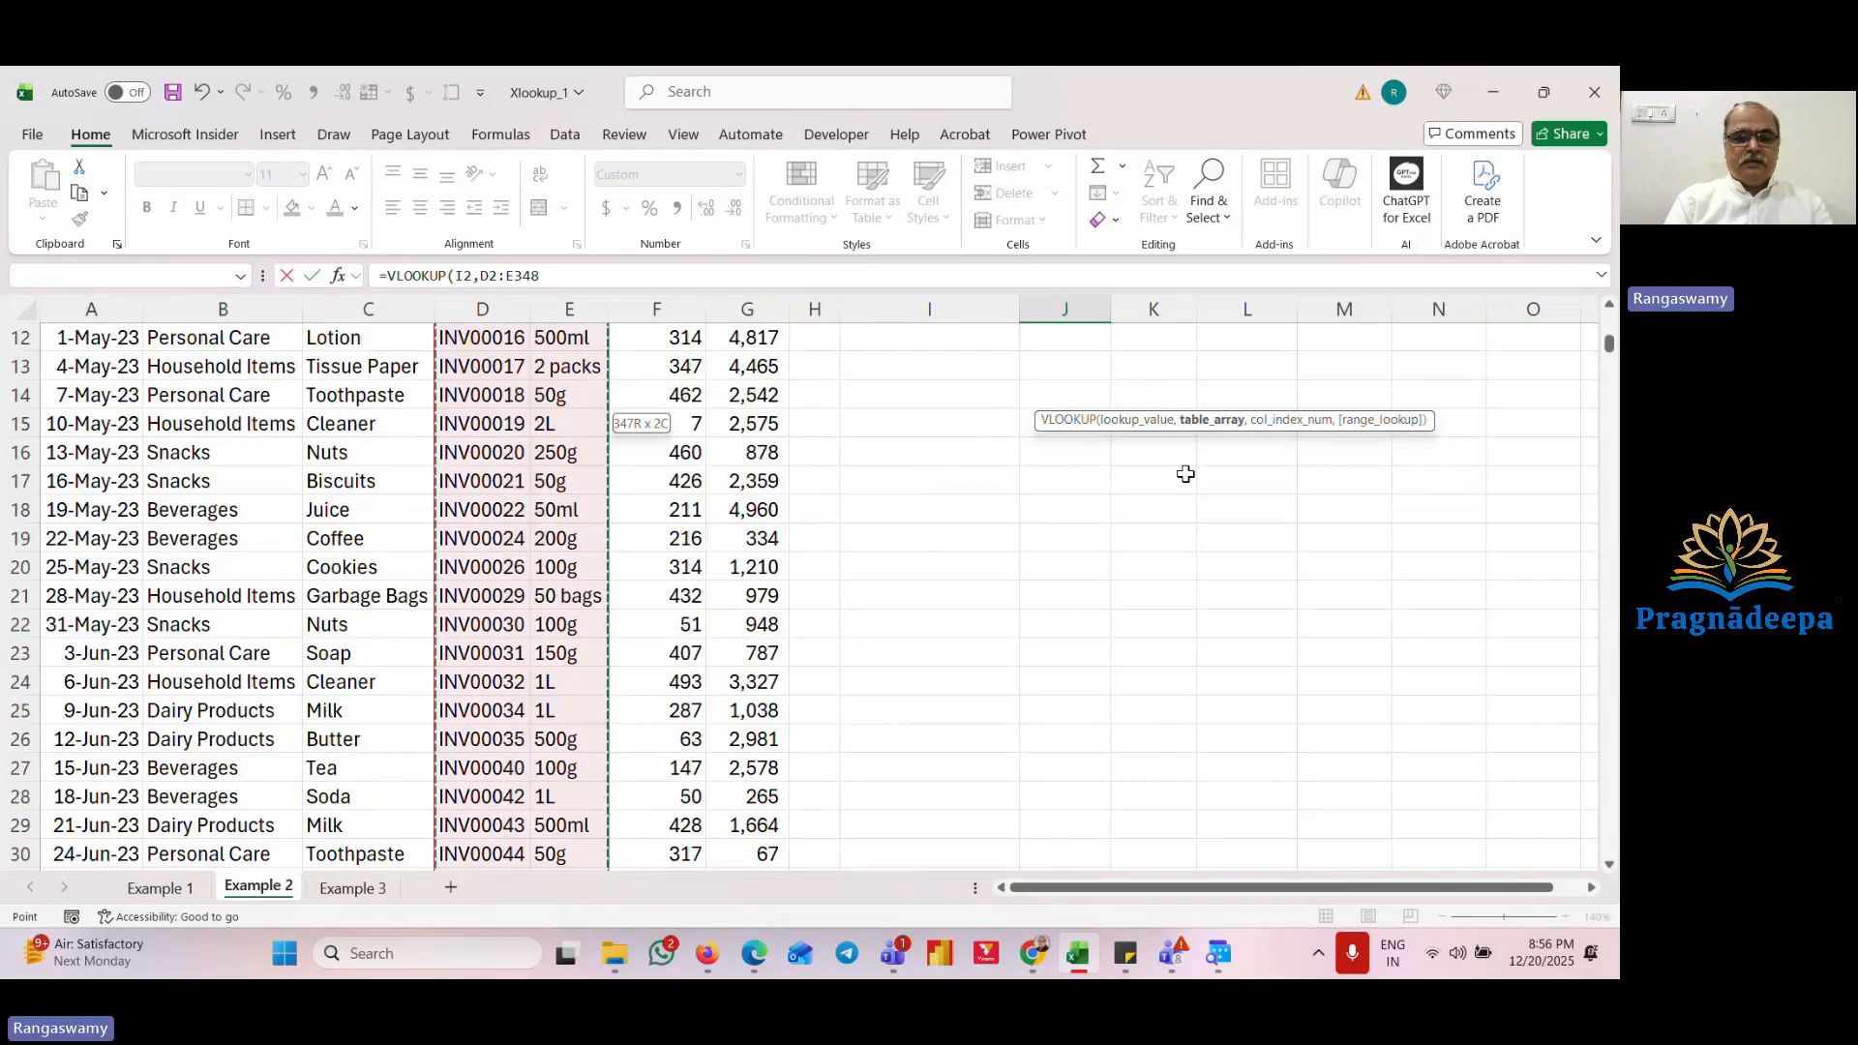
{"action": "type", "text": ",2,0"}
{"action": "key", "text": "Return"}
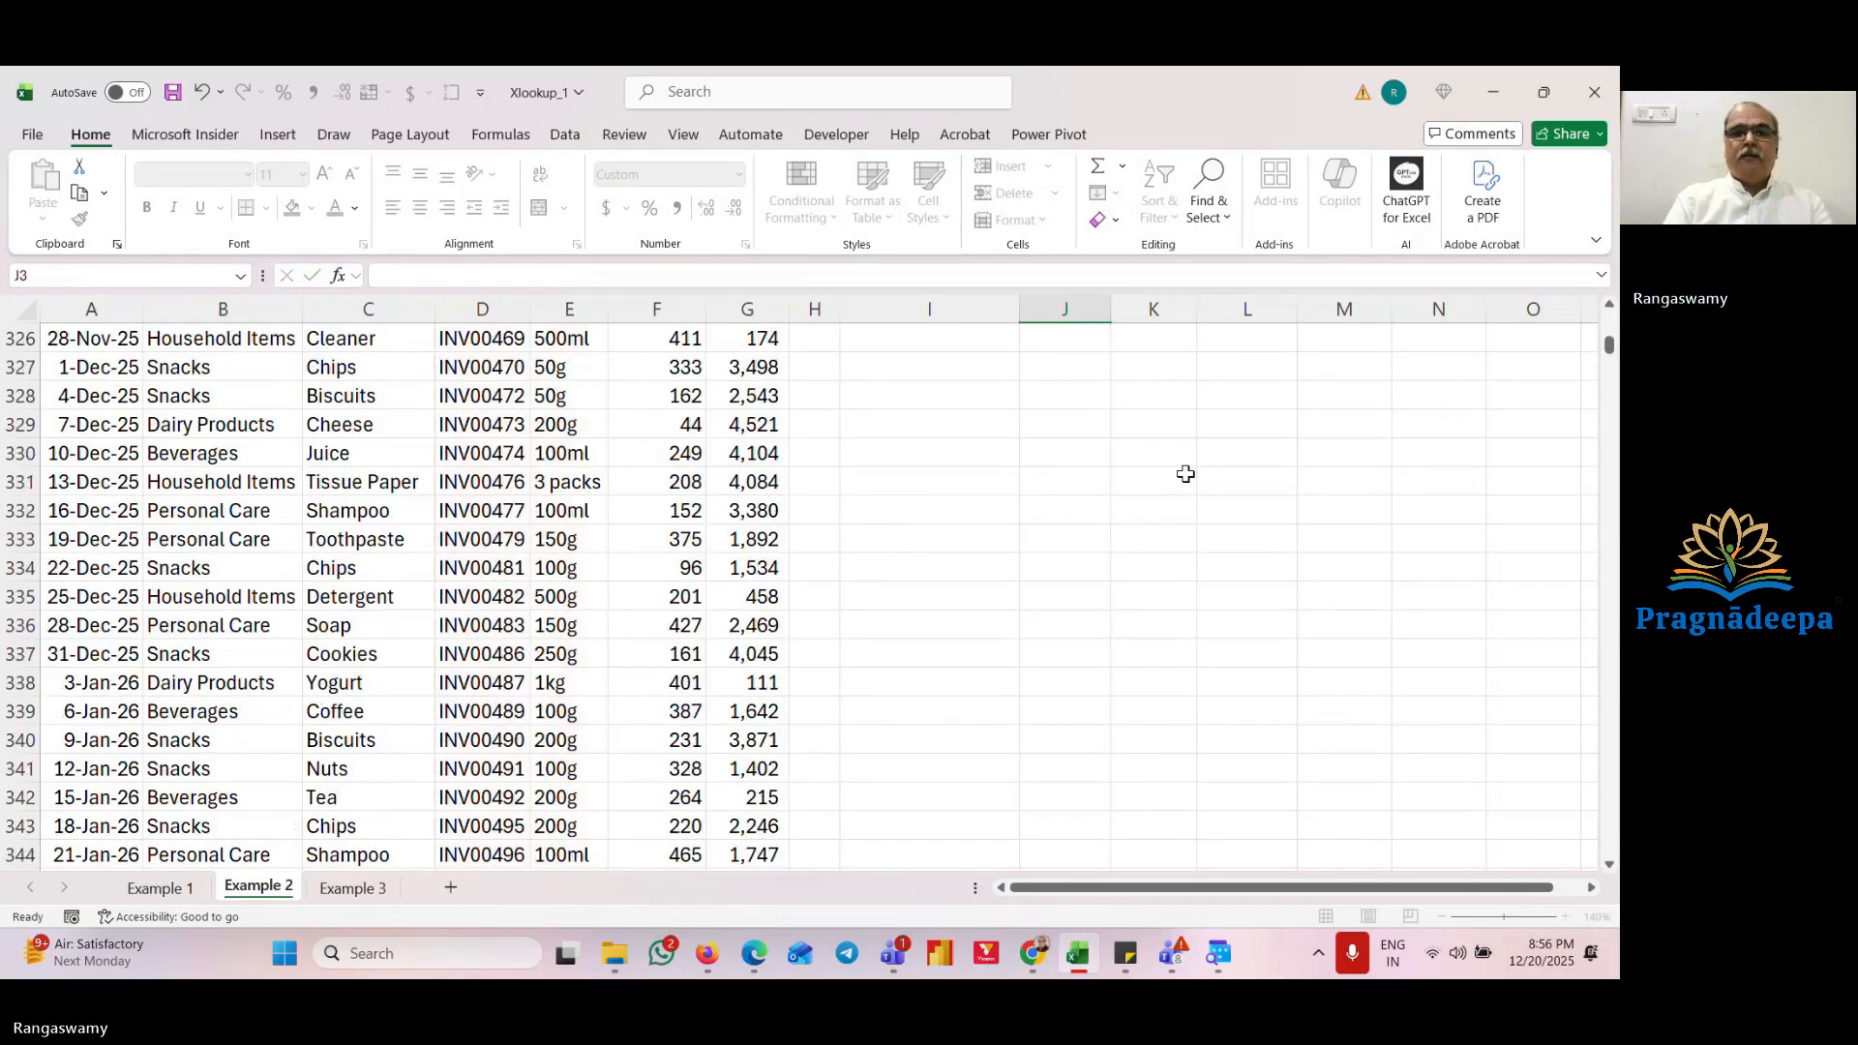
{"action": "key", "text": "Up"}
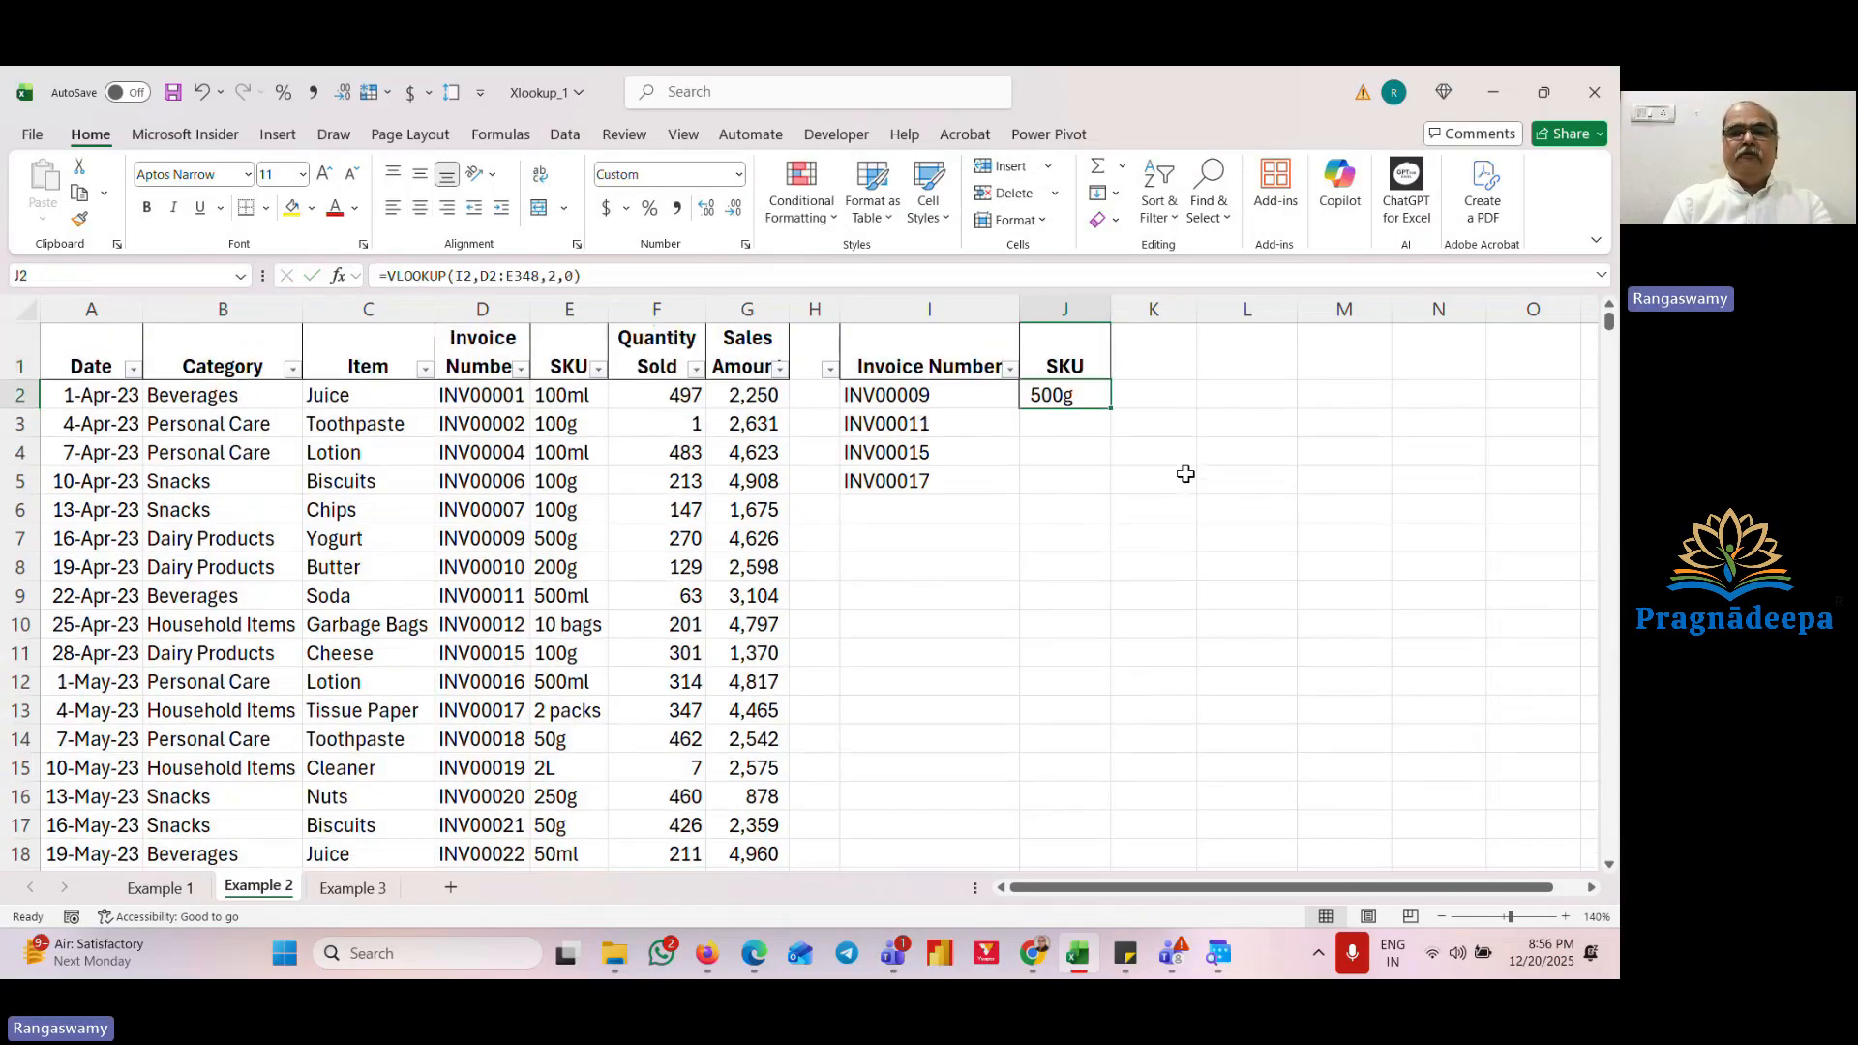
{"action": "key", "text": "F2"}
{"action": "key", "text": "Escape"}
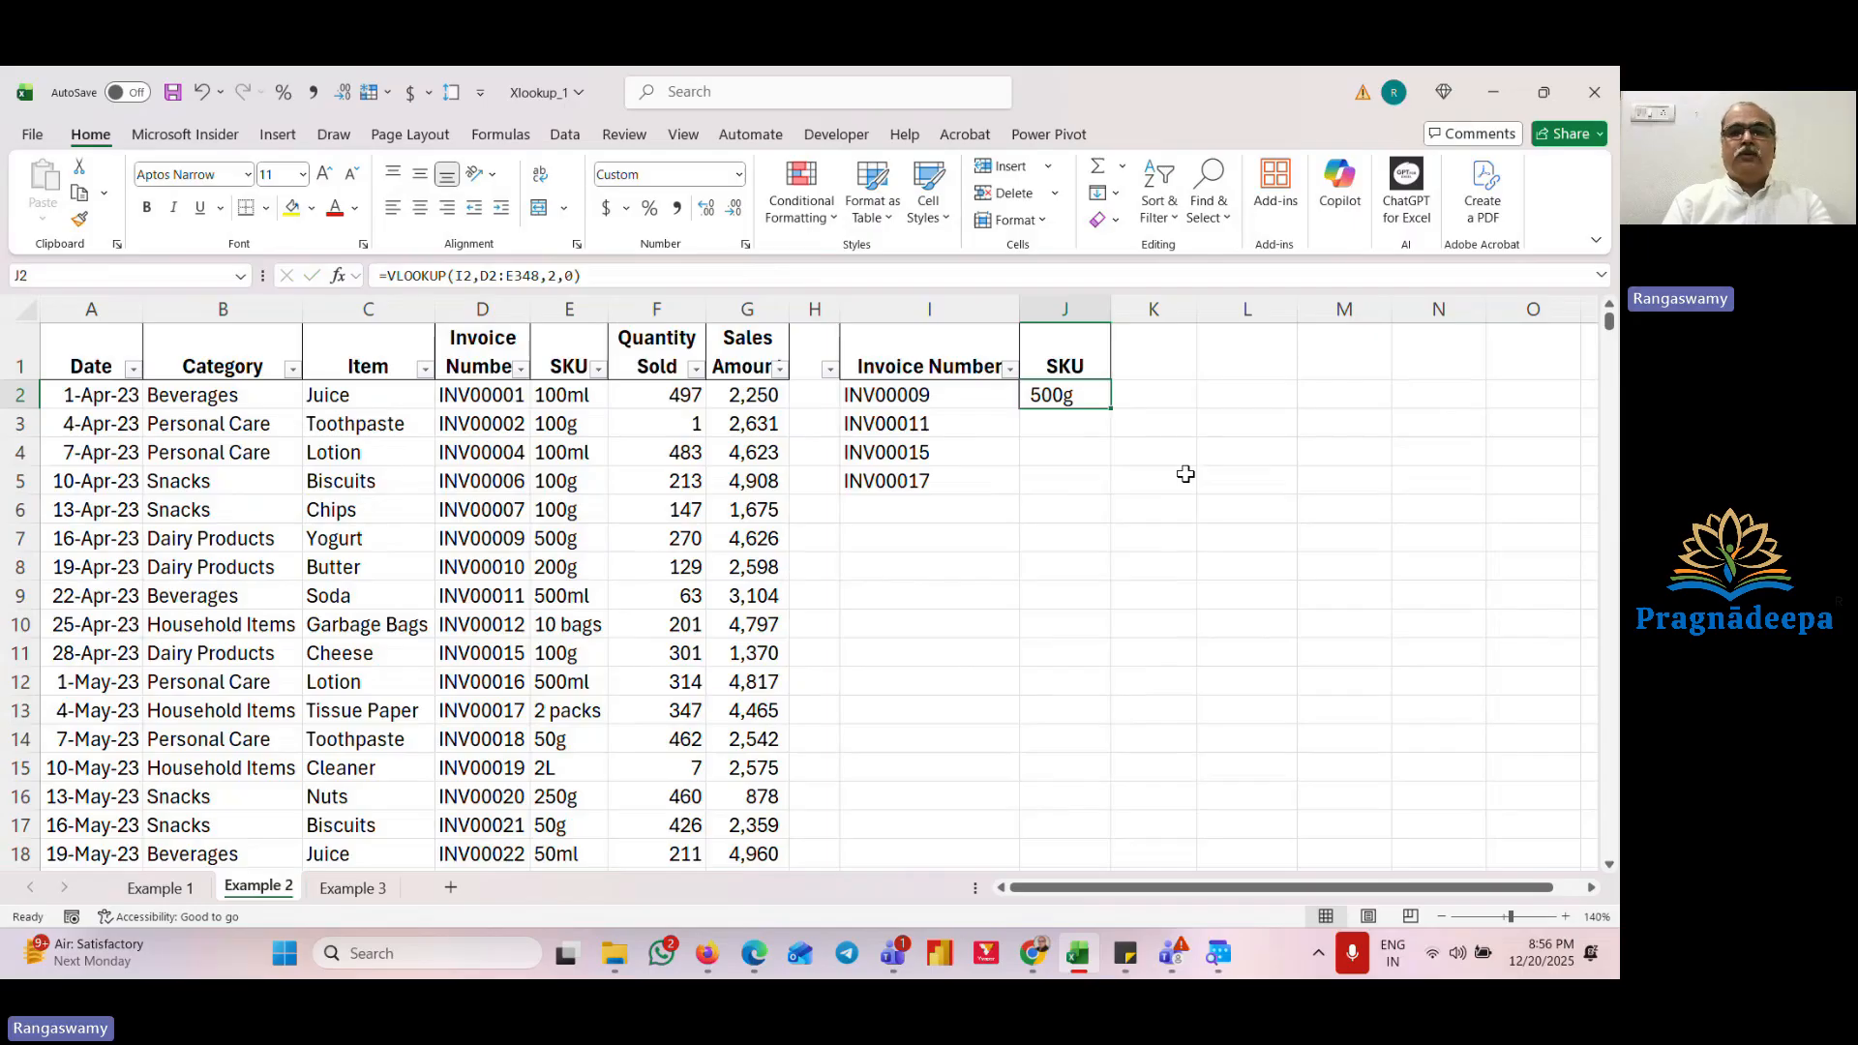
Step: Replace J2 with the spilling formula =XLOOKUP($I$2:$I$5,$D$2:$D$348,$E$2:$E$348) to return SKUs for all listed invoices
{"action": "key", "text": "Left"}
{"action": "key", "text": "Right"}
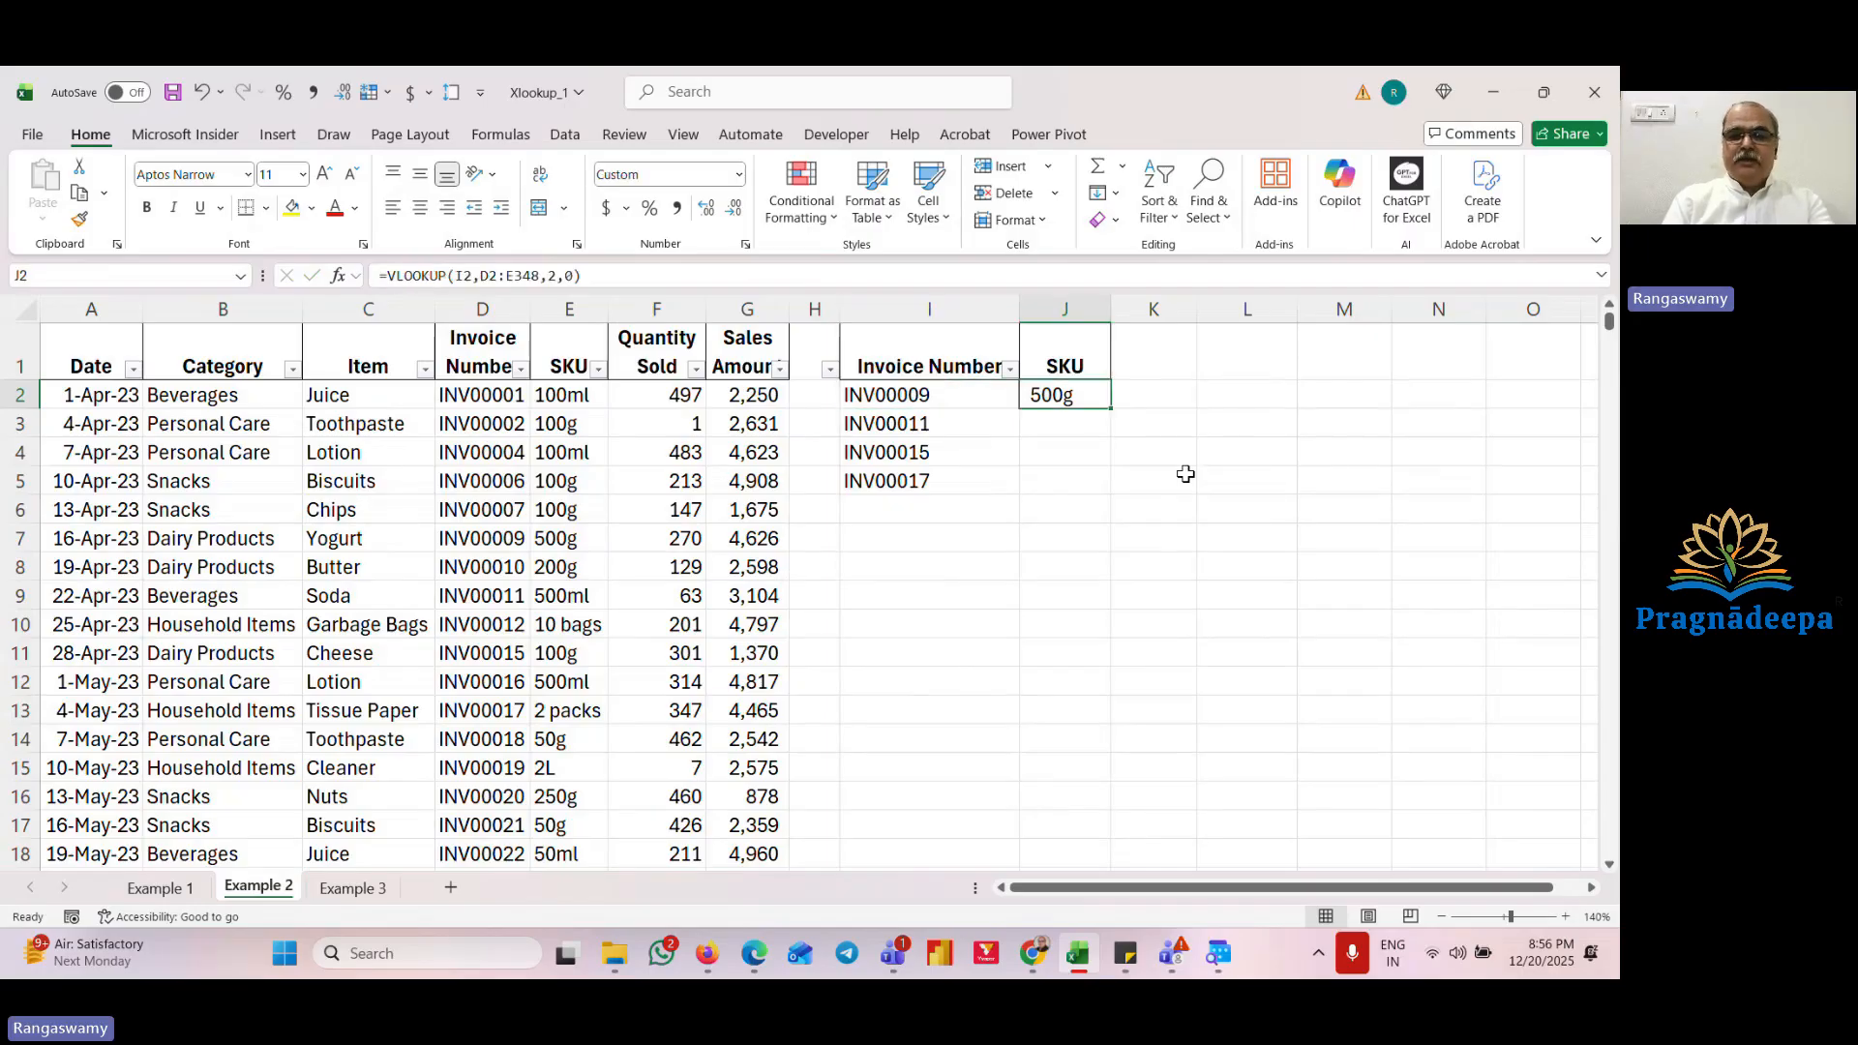
{"action": "key", "text": "Delete"}
{"action": "type", "text": "=XLOOKUP("}
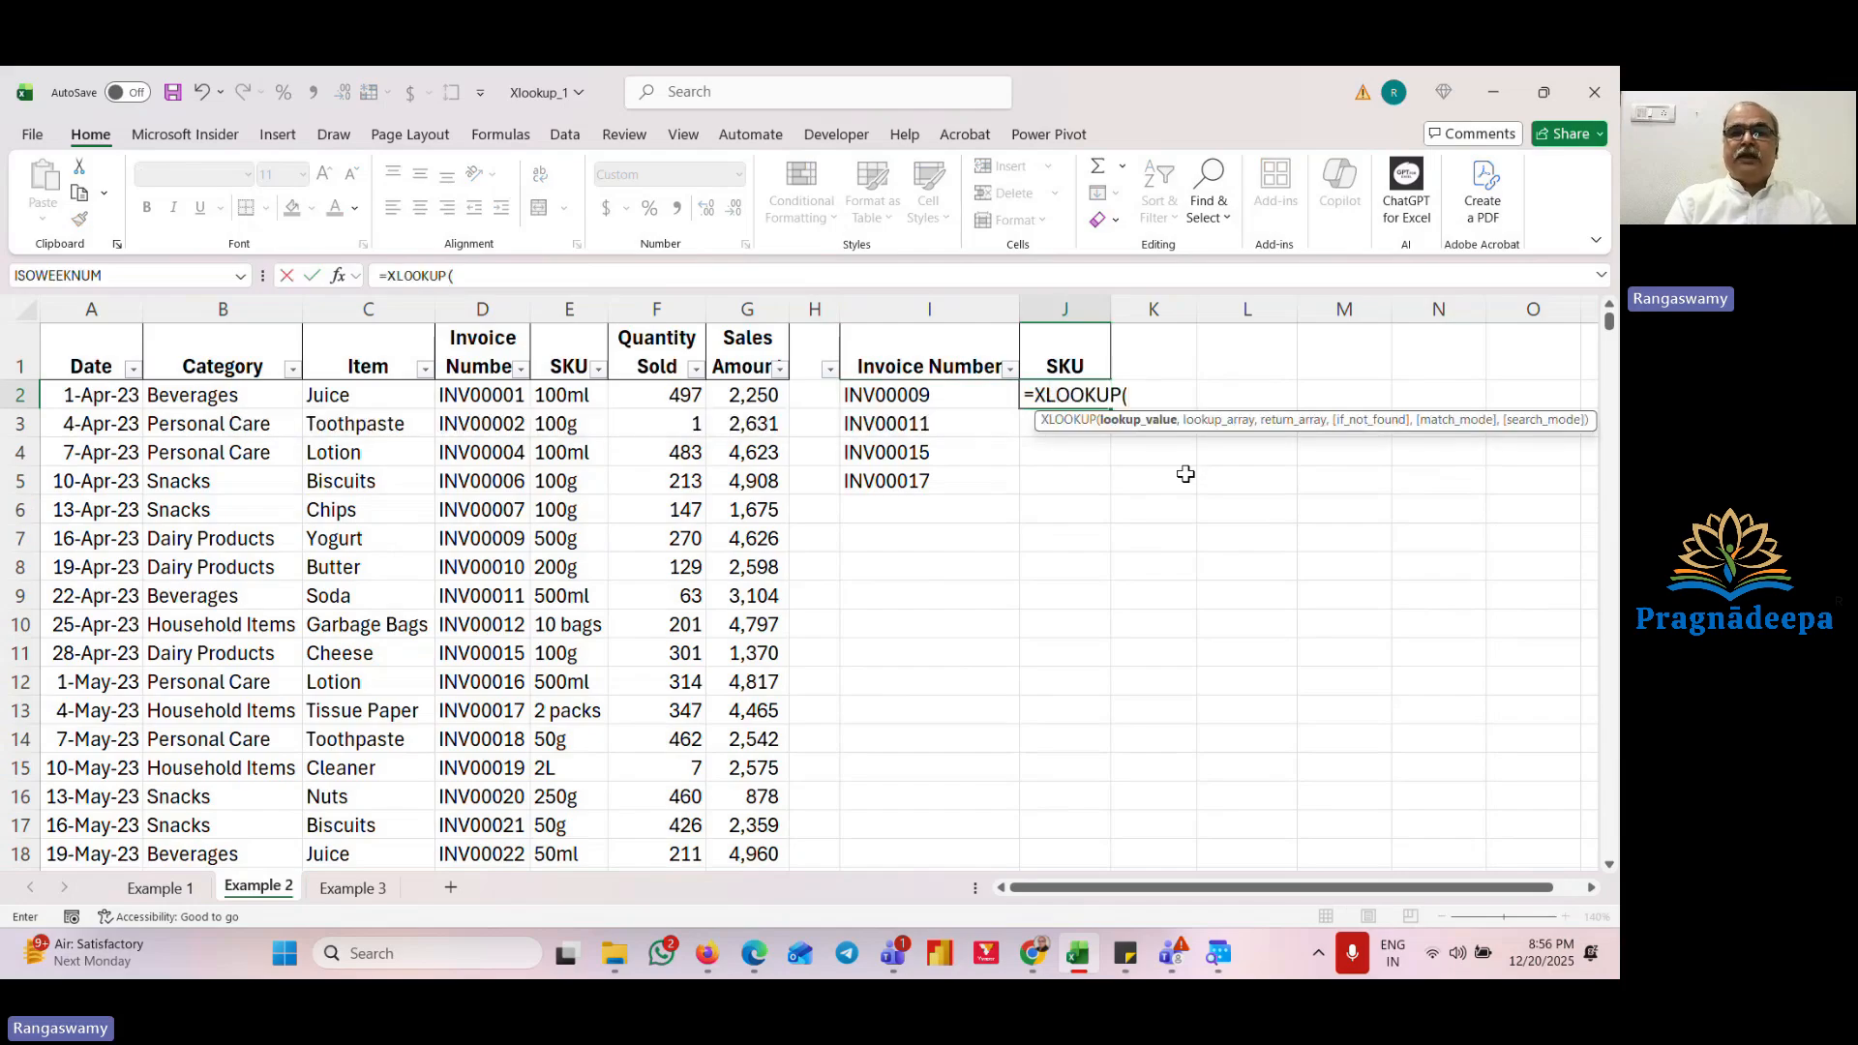
{"action": "key", "text": "Left"}
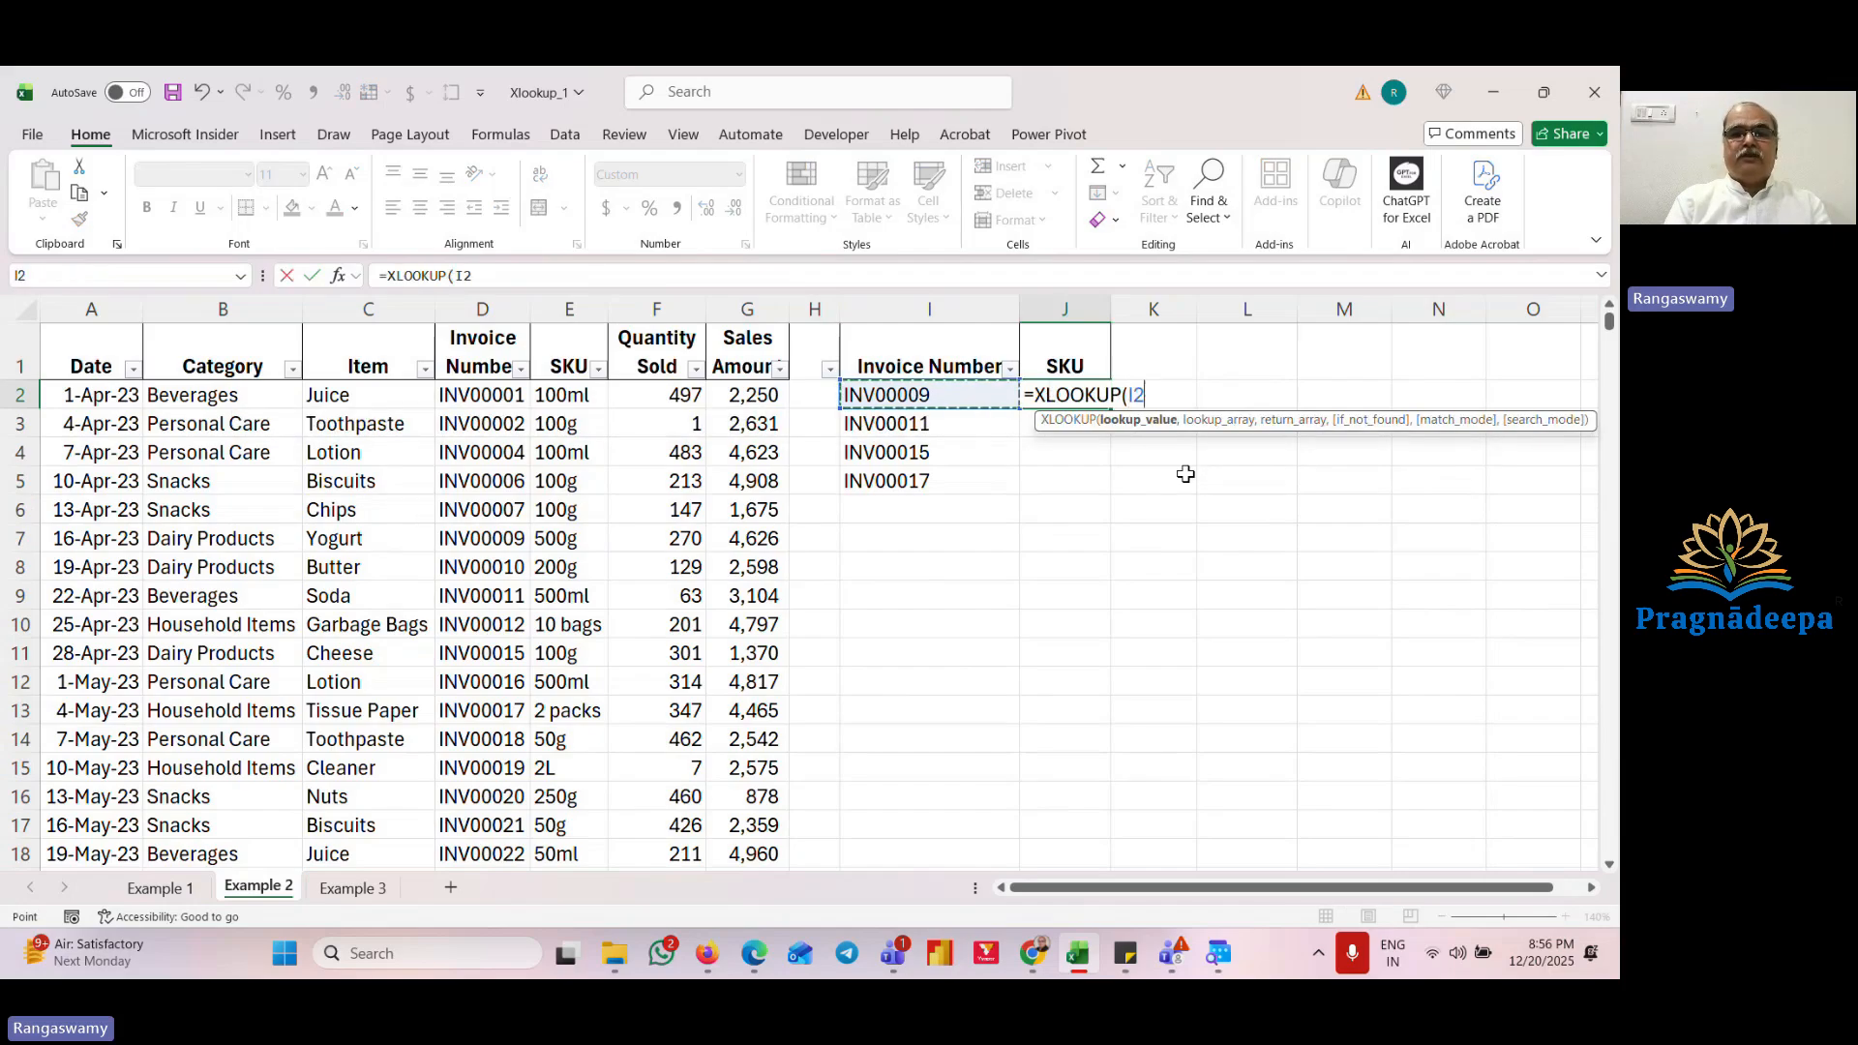
{"action": "key", "text": "shift+Down"}
{"action": "key", "text": "shift+Down"}
{"action": "key", "text": "shift+Down"}
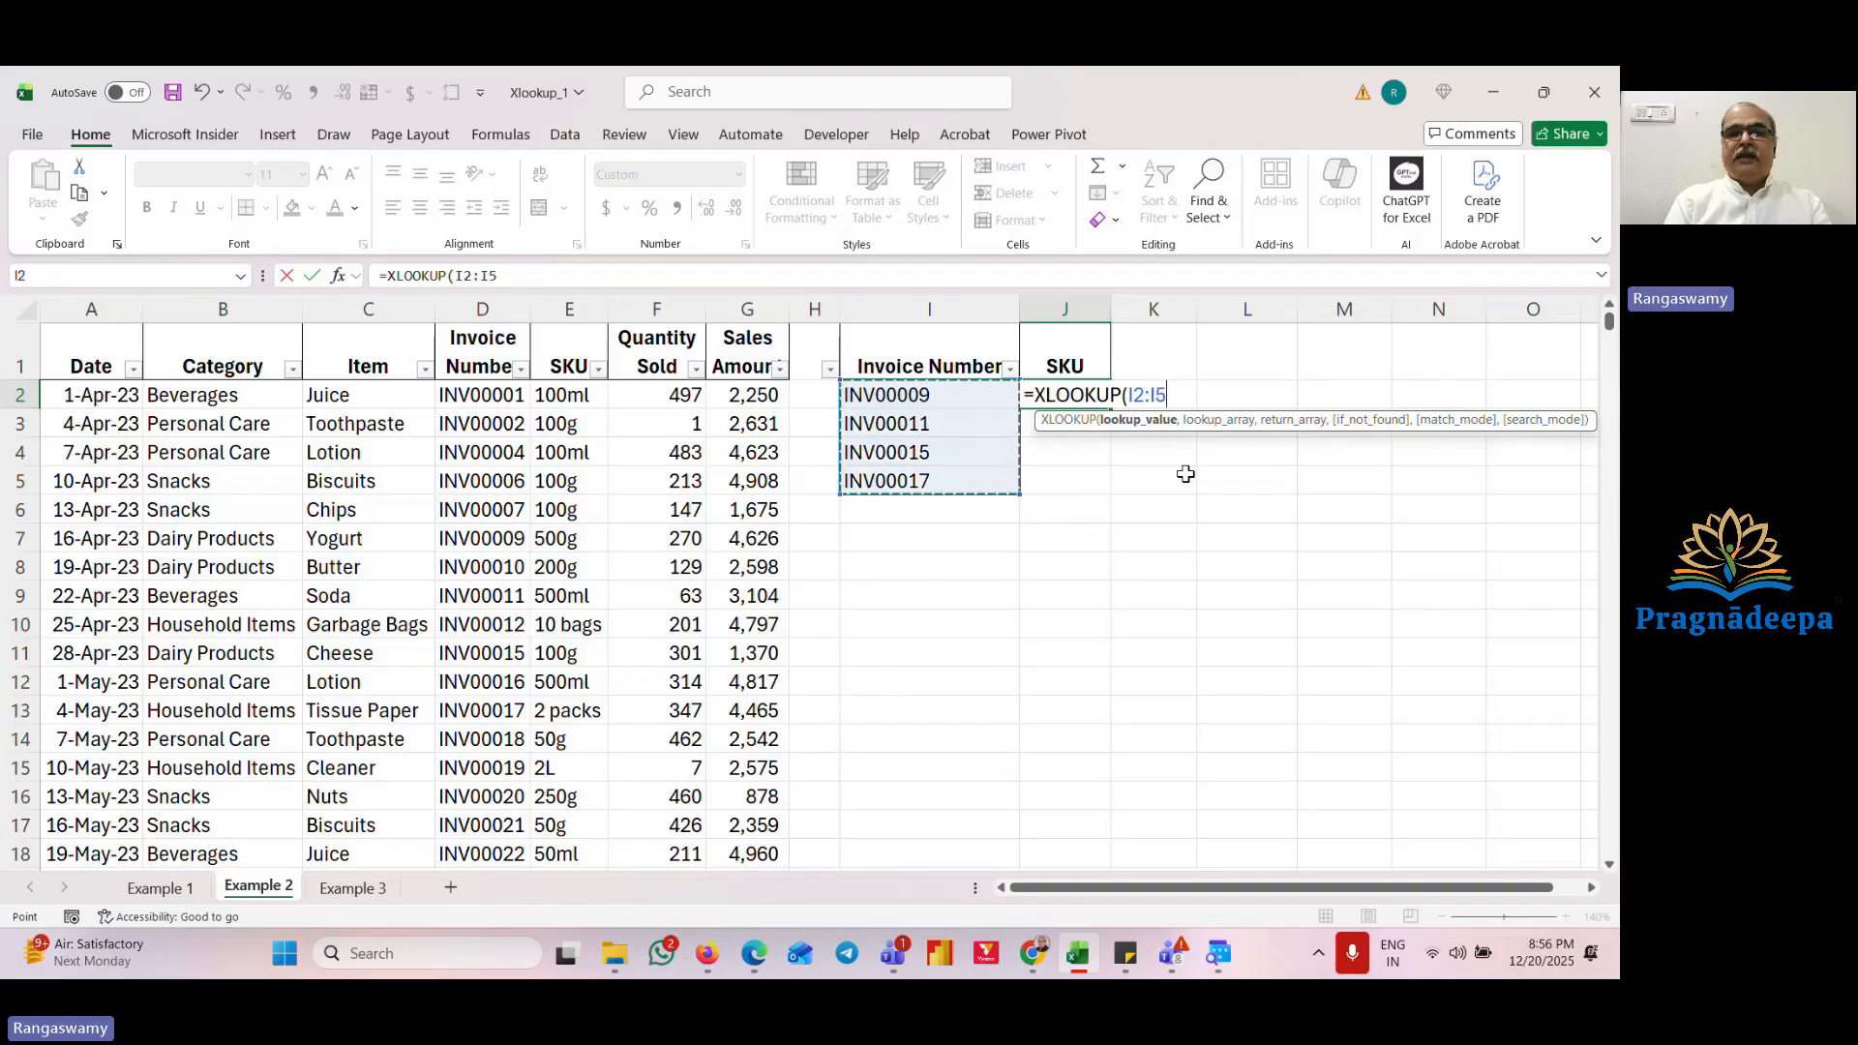
{"action": "key", "text": "F4"}
{"action": "type", "text": ","}
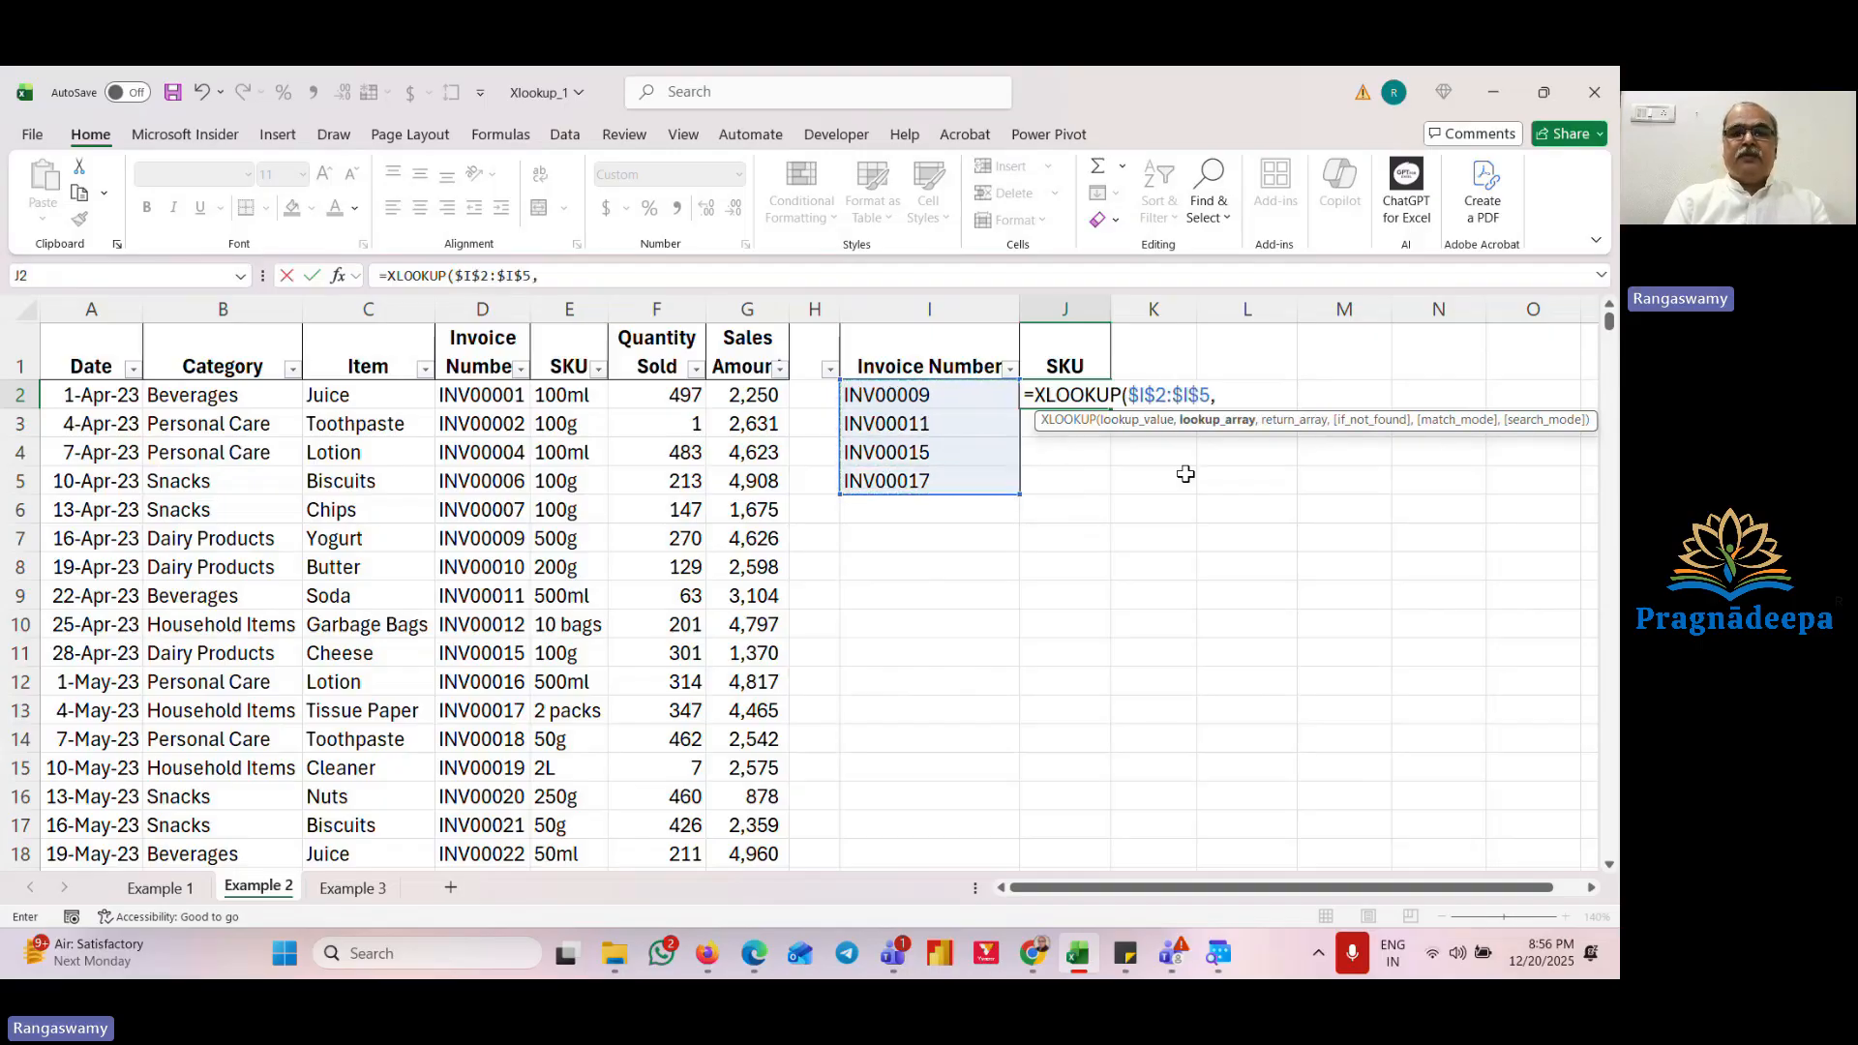
{"action": "key", "text": "Left"}
{"action": "key", "text": "Left"}
{"action": "key", "text": "Left"}
{"action": "key", "text": "Left"}
{"action": "key", "text": "Left"}
{"action": "key", "text": "Left"}
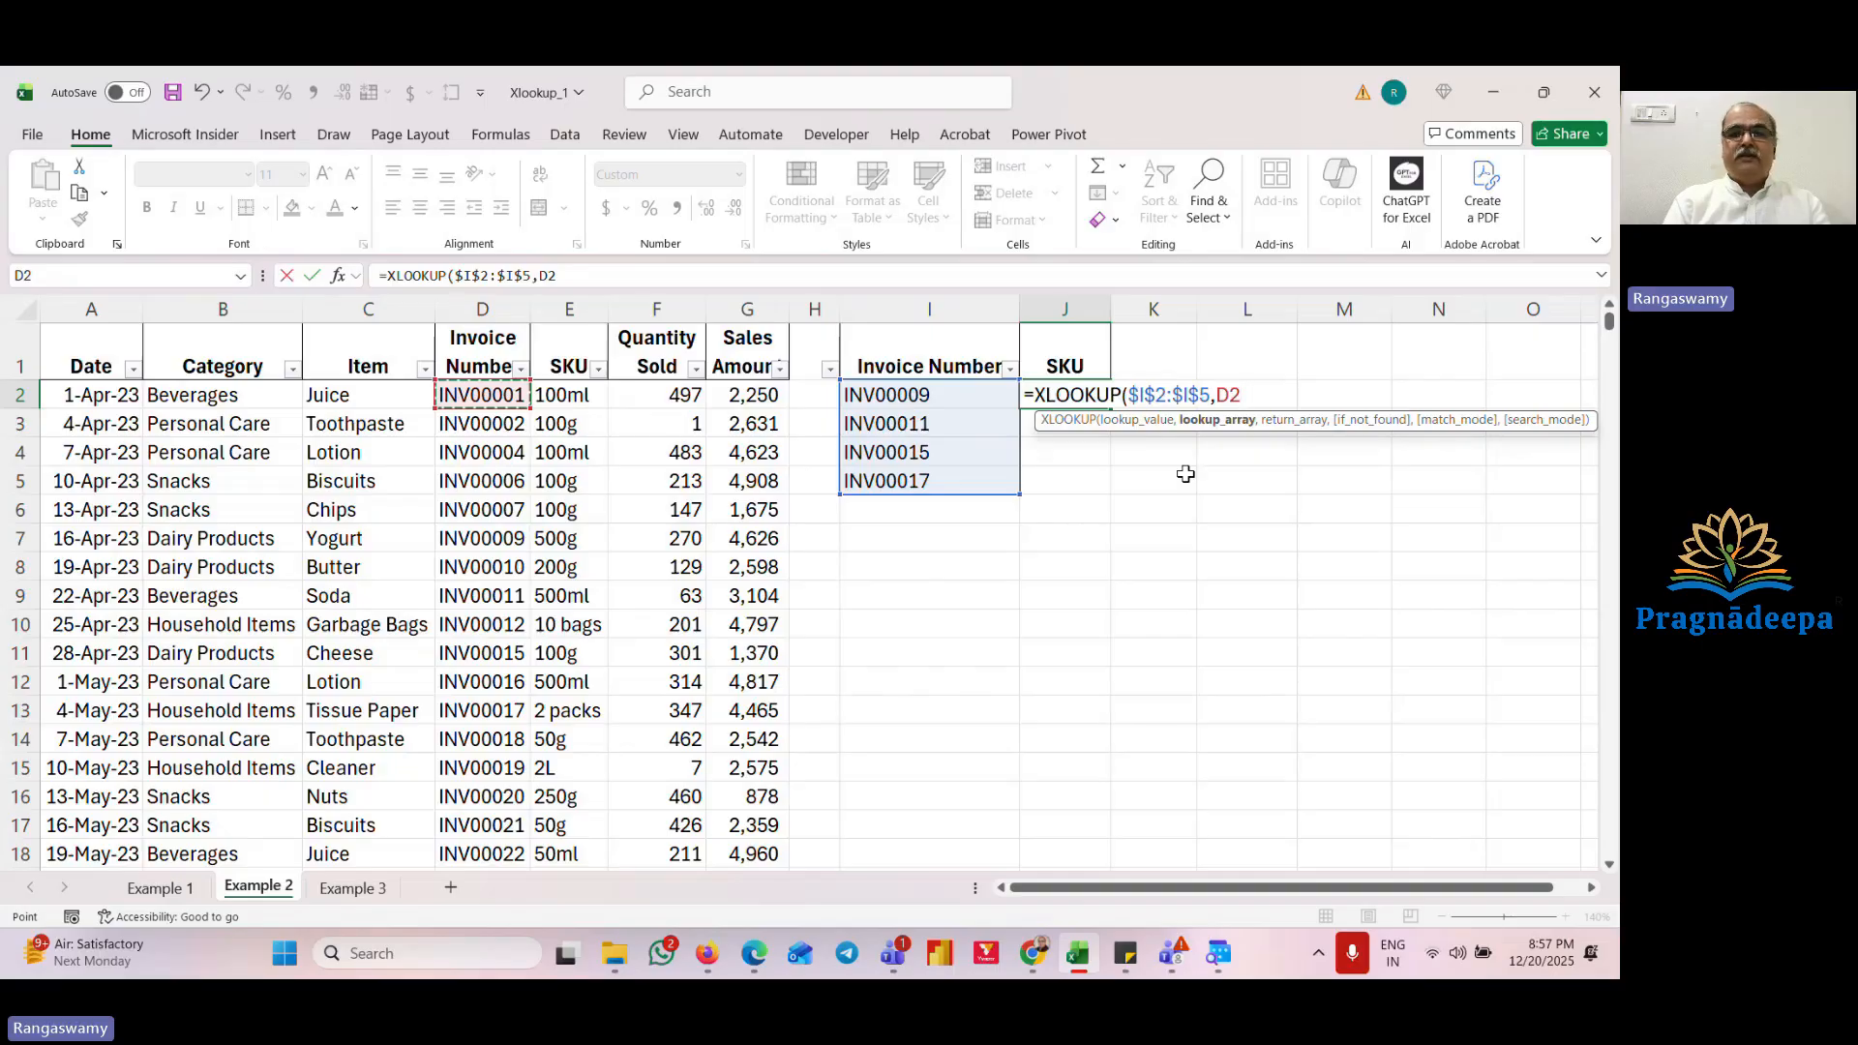
{"action": "key", "text": "ctrl+shift+Down"}
{"action": "key", "text": "F4"}
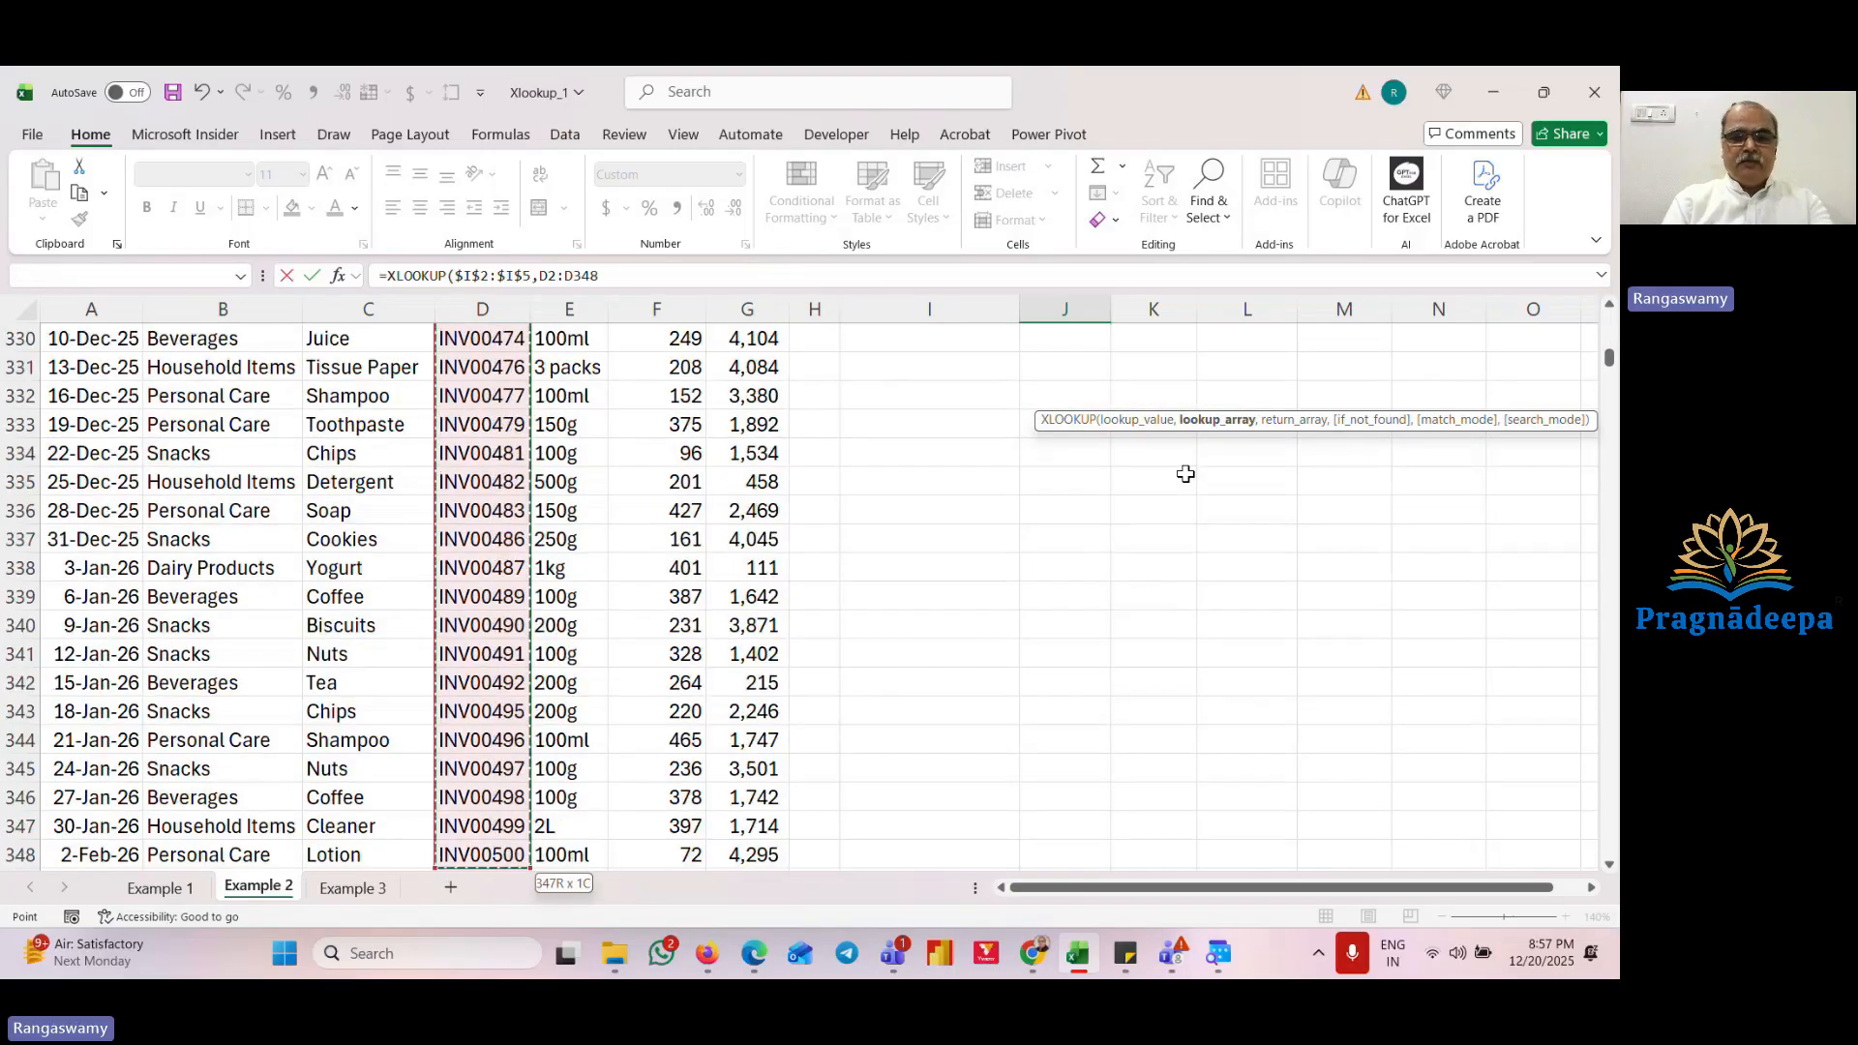
{"action": "type", "text": ","}
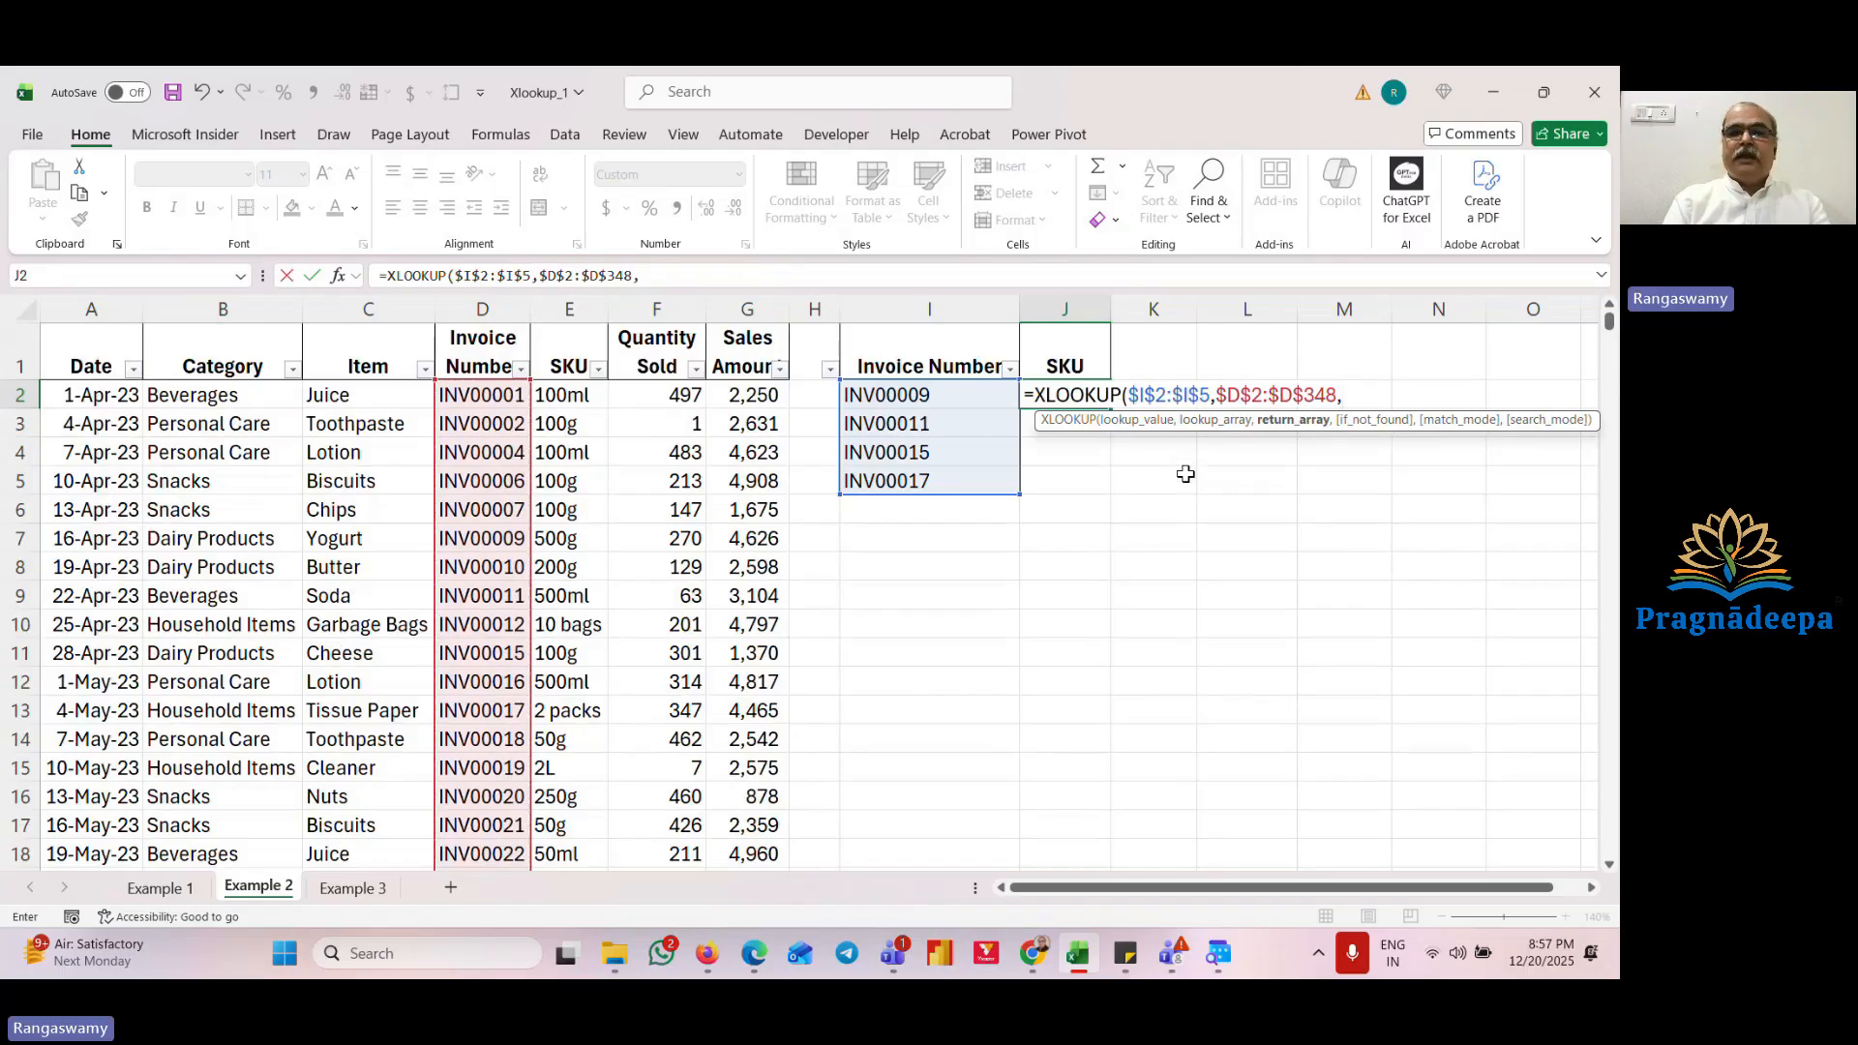
{"action": "key", "text": "Left"}
{"action": "key", "text": "Left"}
{"action": "key", "text": "Left"}
{"action": "key", "text": "Left"}
{"action": "key", "text": "Left"}
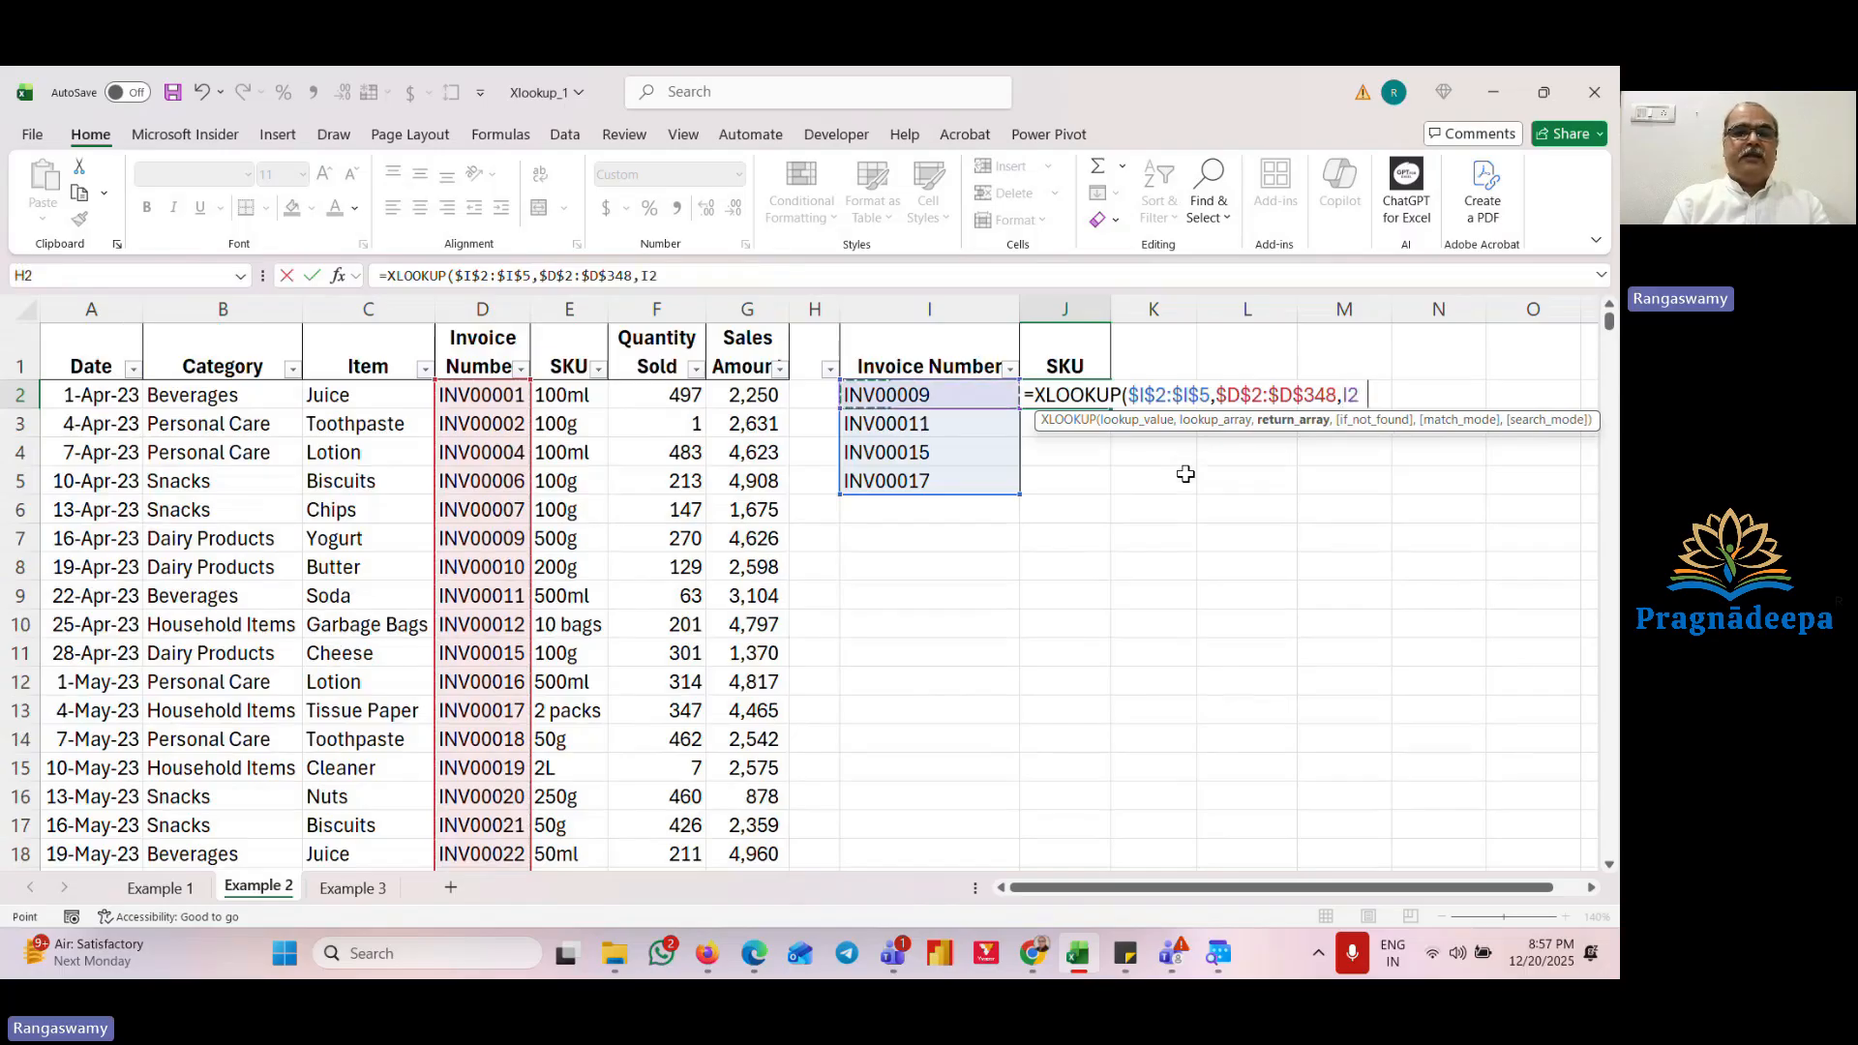
{"action": "key", "text": "ctrl+shift+Down"}
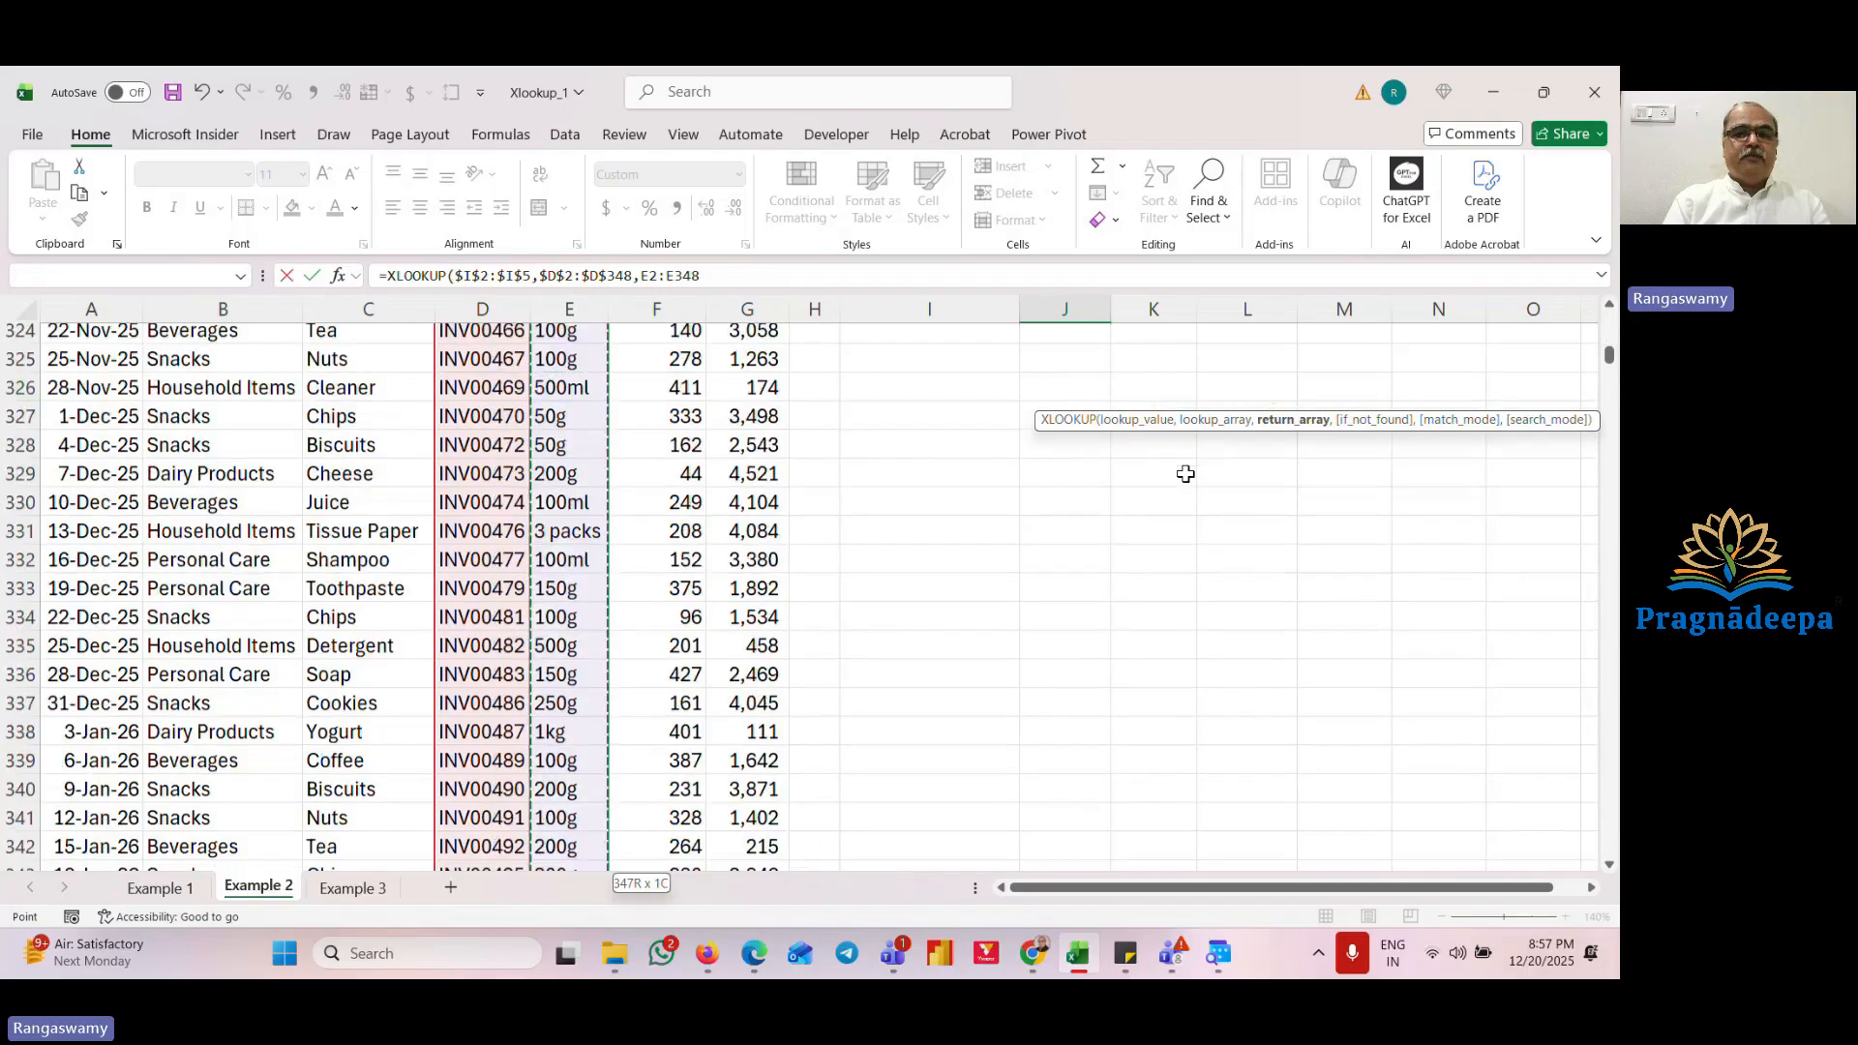
{"action": "key", "text": "F4"}
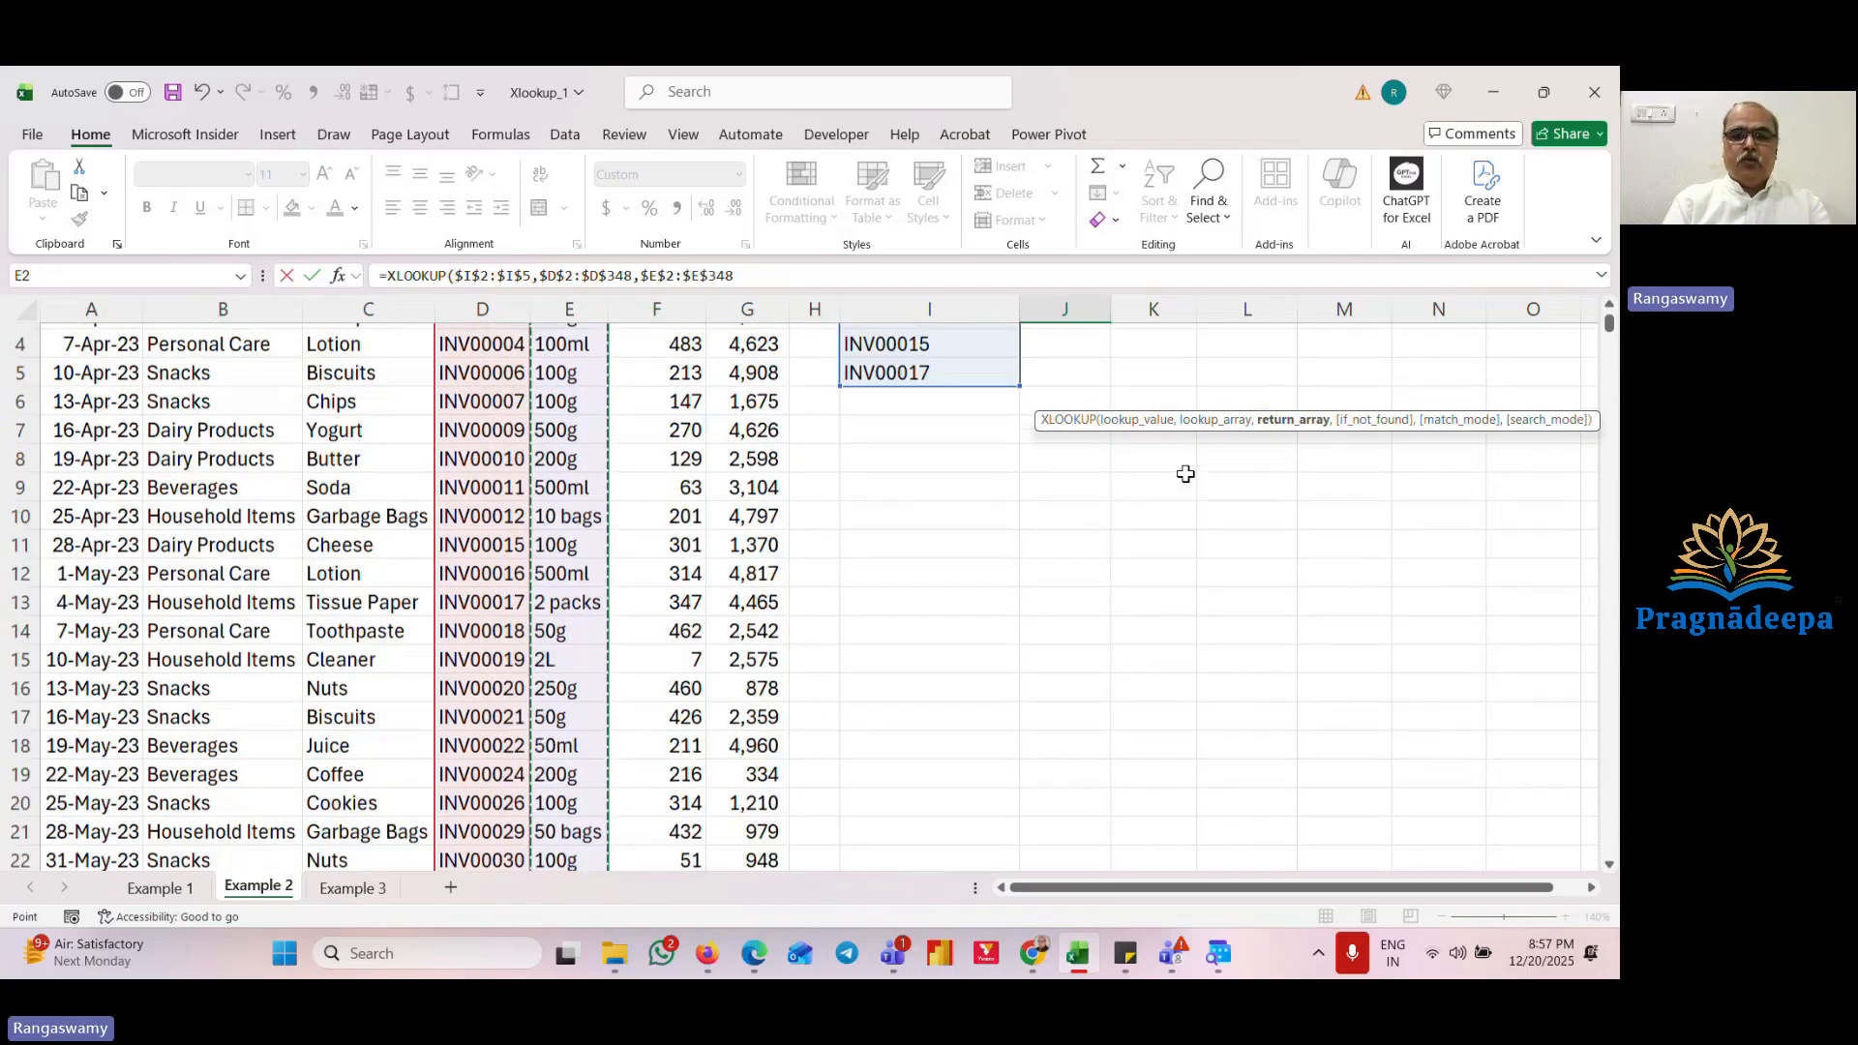
{"action": "type", "text": ")"}
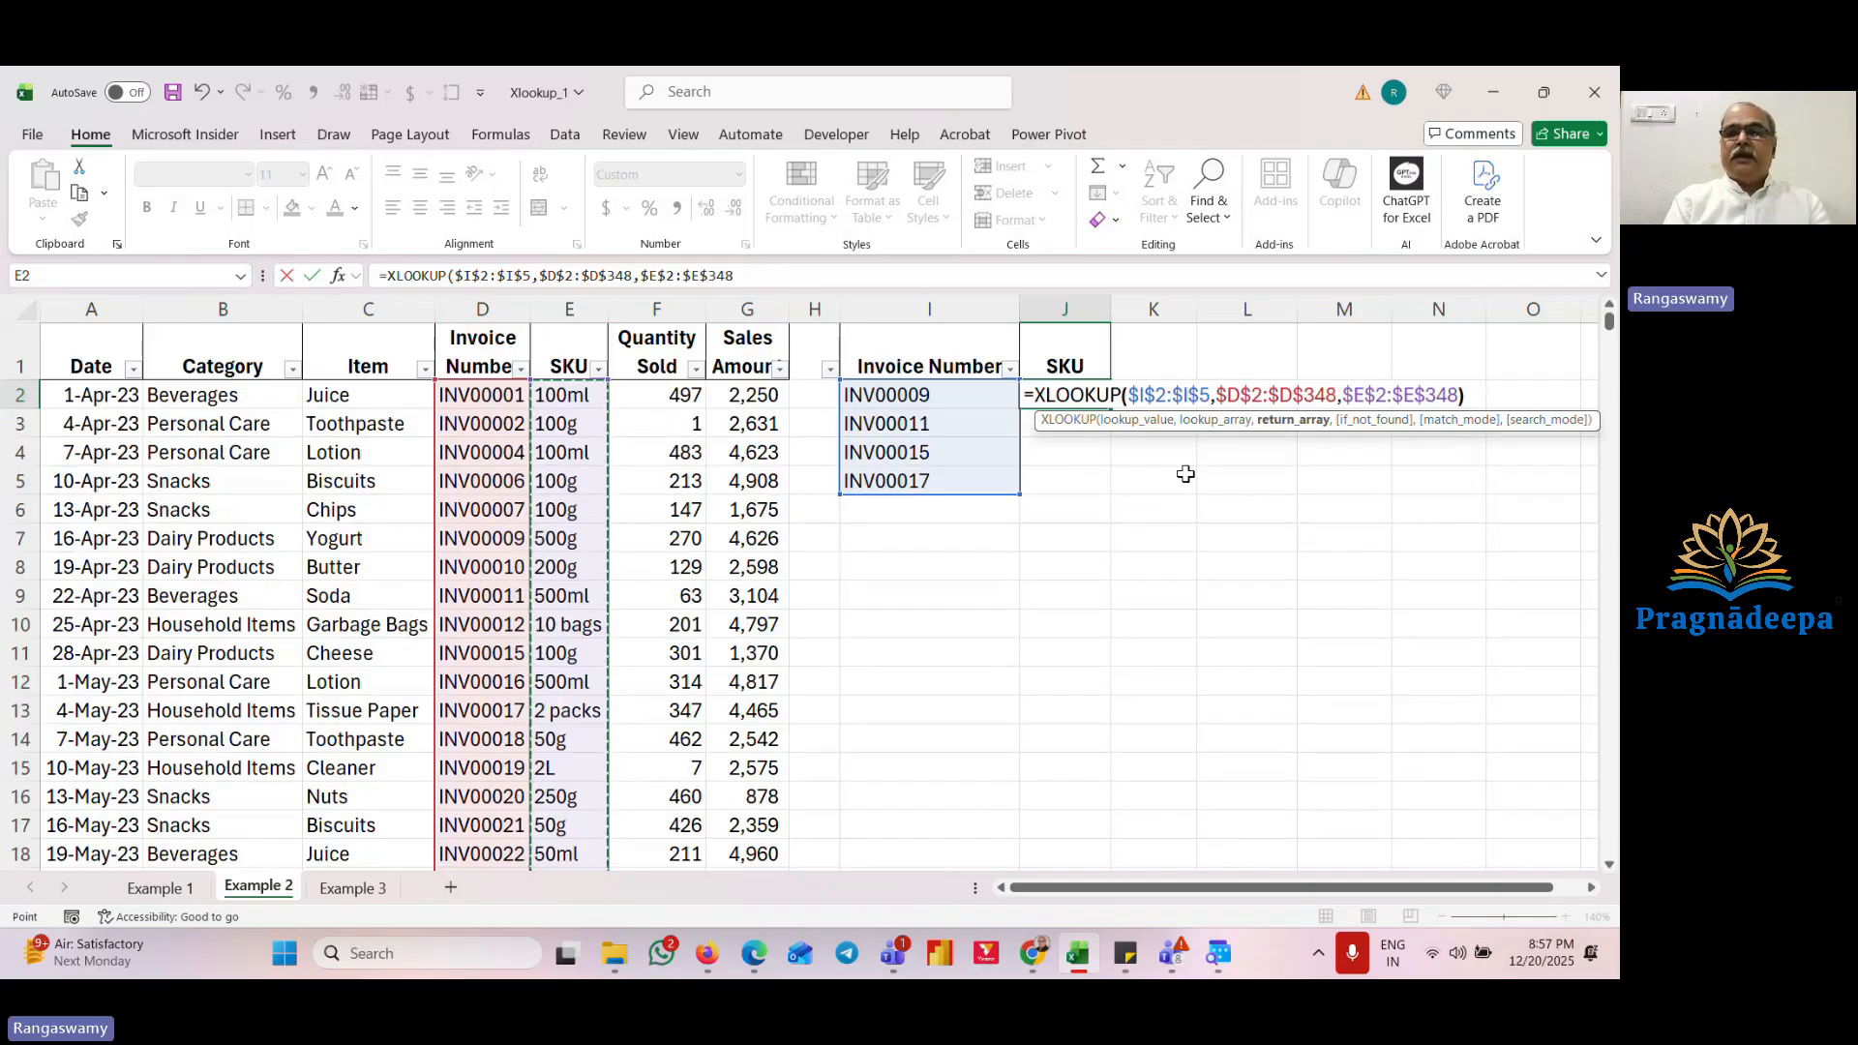
{"action": "key", "text": "Return"}
Step: Inspect the XLOOKUP spill formula and the SKU results against each invoice number
{"action": "key", "text": "Up"}
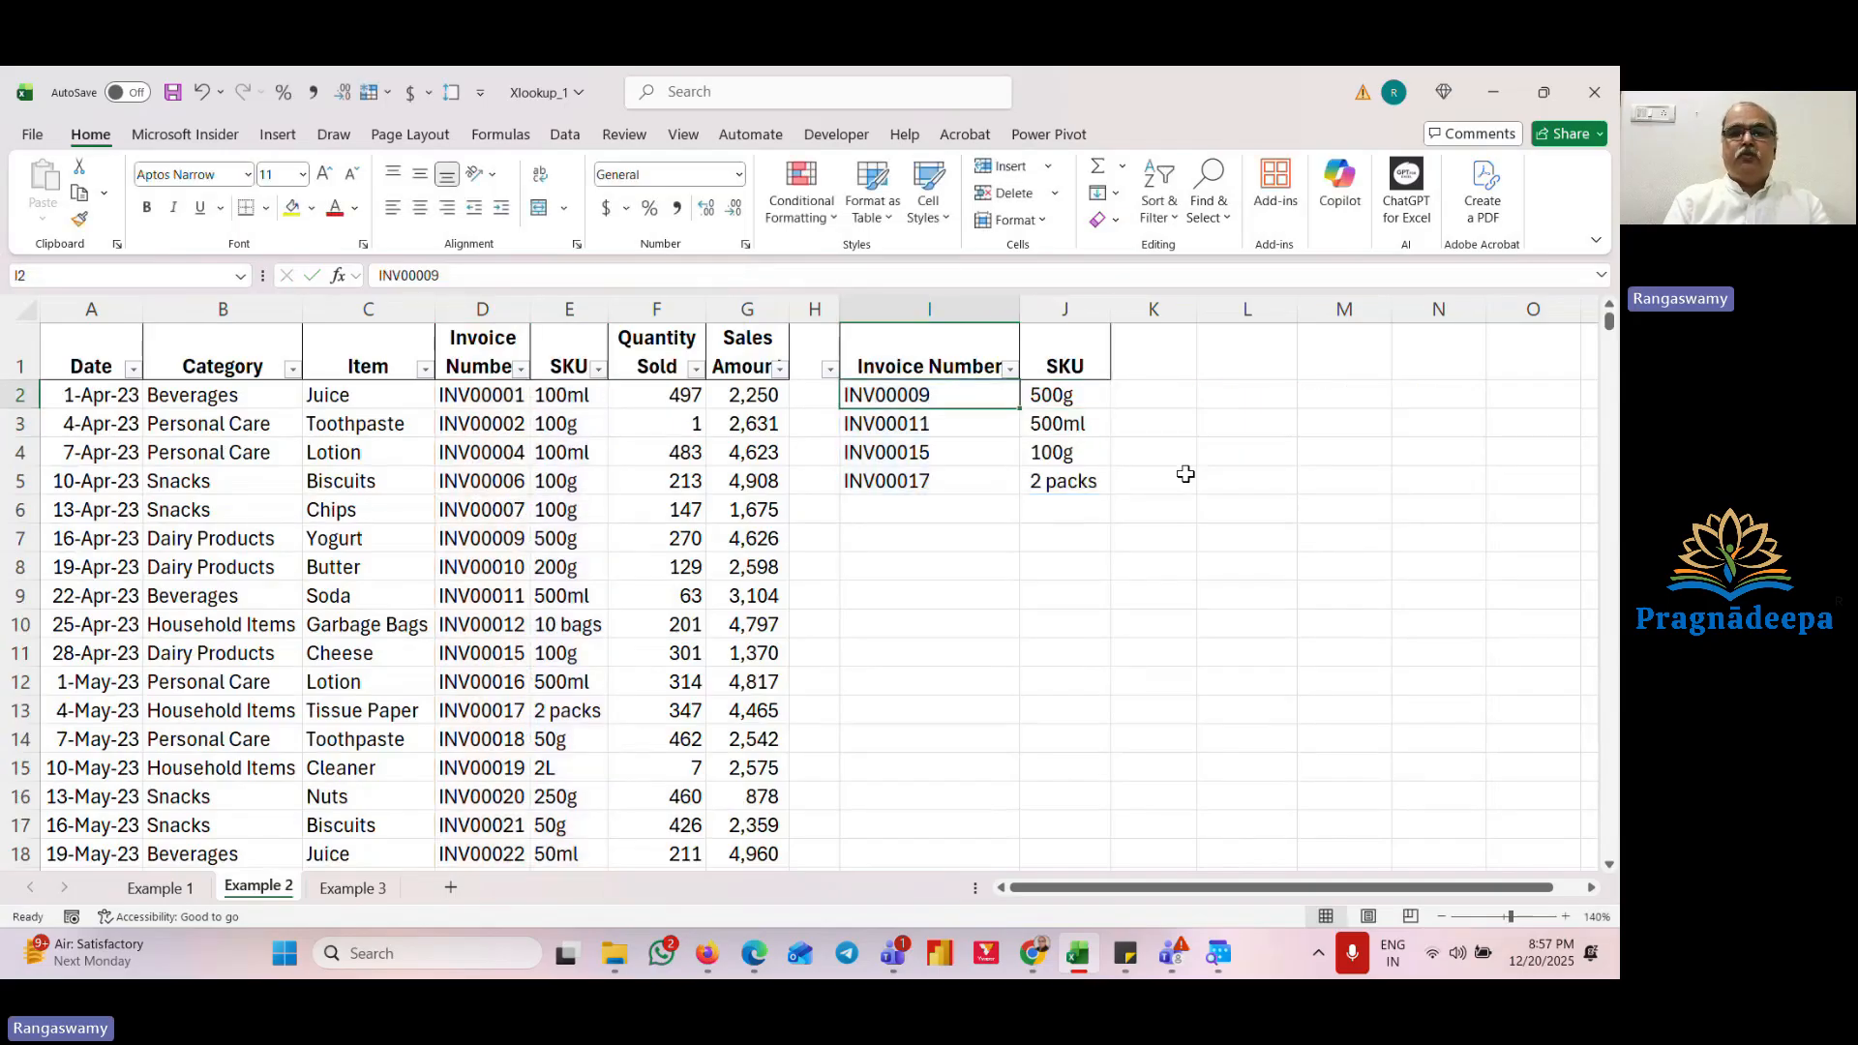
{"action": "key", "text": "F2"}
{"action": "key", "text": "Escape"}
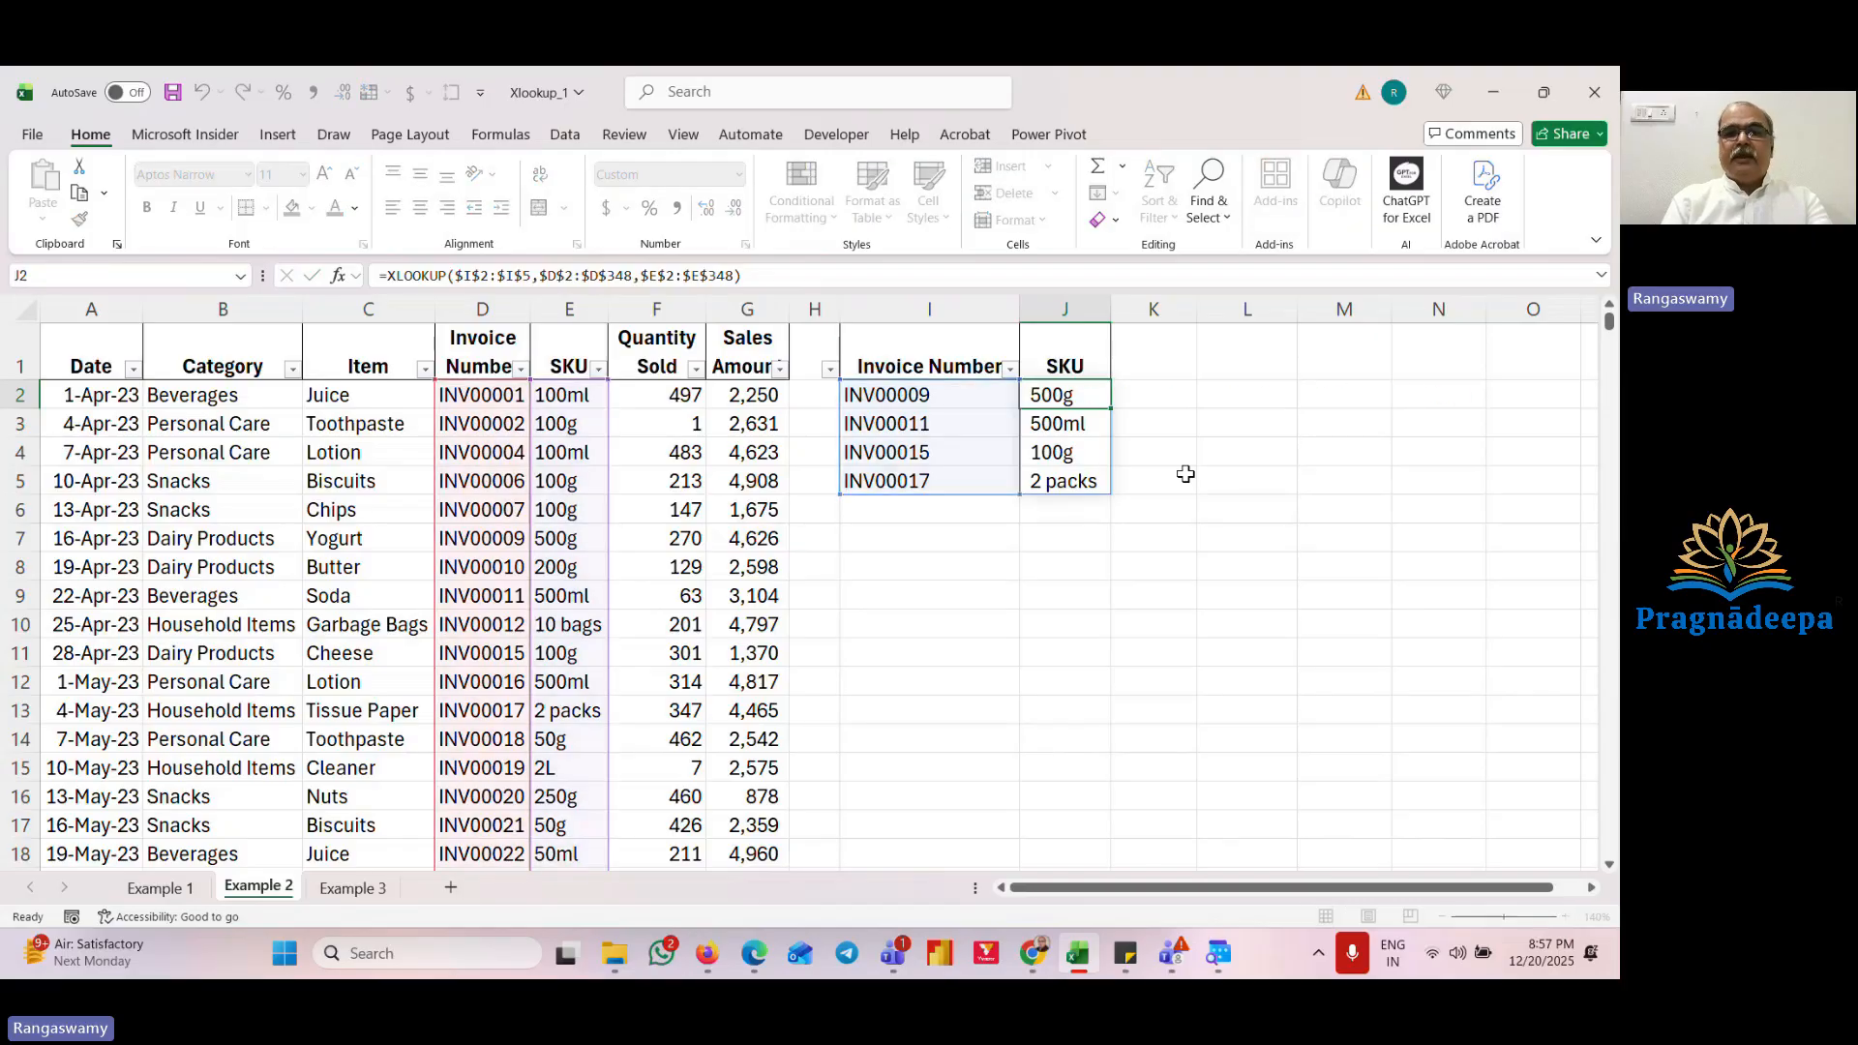
{"action": "key", "text": "Down"}
{"action": "key", "text": "Down"}
{"action": "key", "text": "Down"}
{"action": "key", "text": "Up"}
{"action": "key", "text": "Up"}
{"action": "key", "text": "Left"}
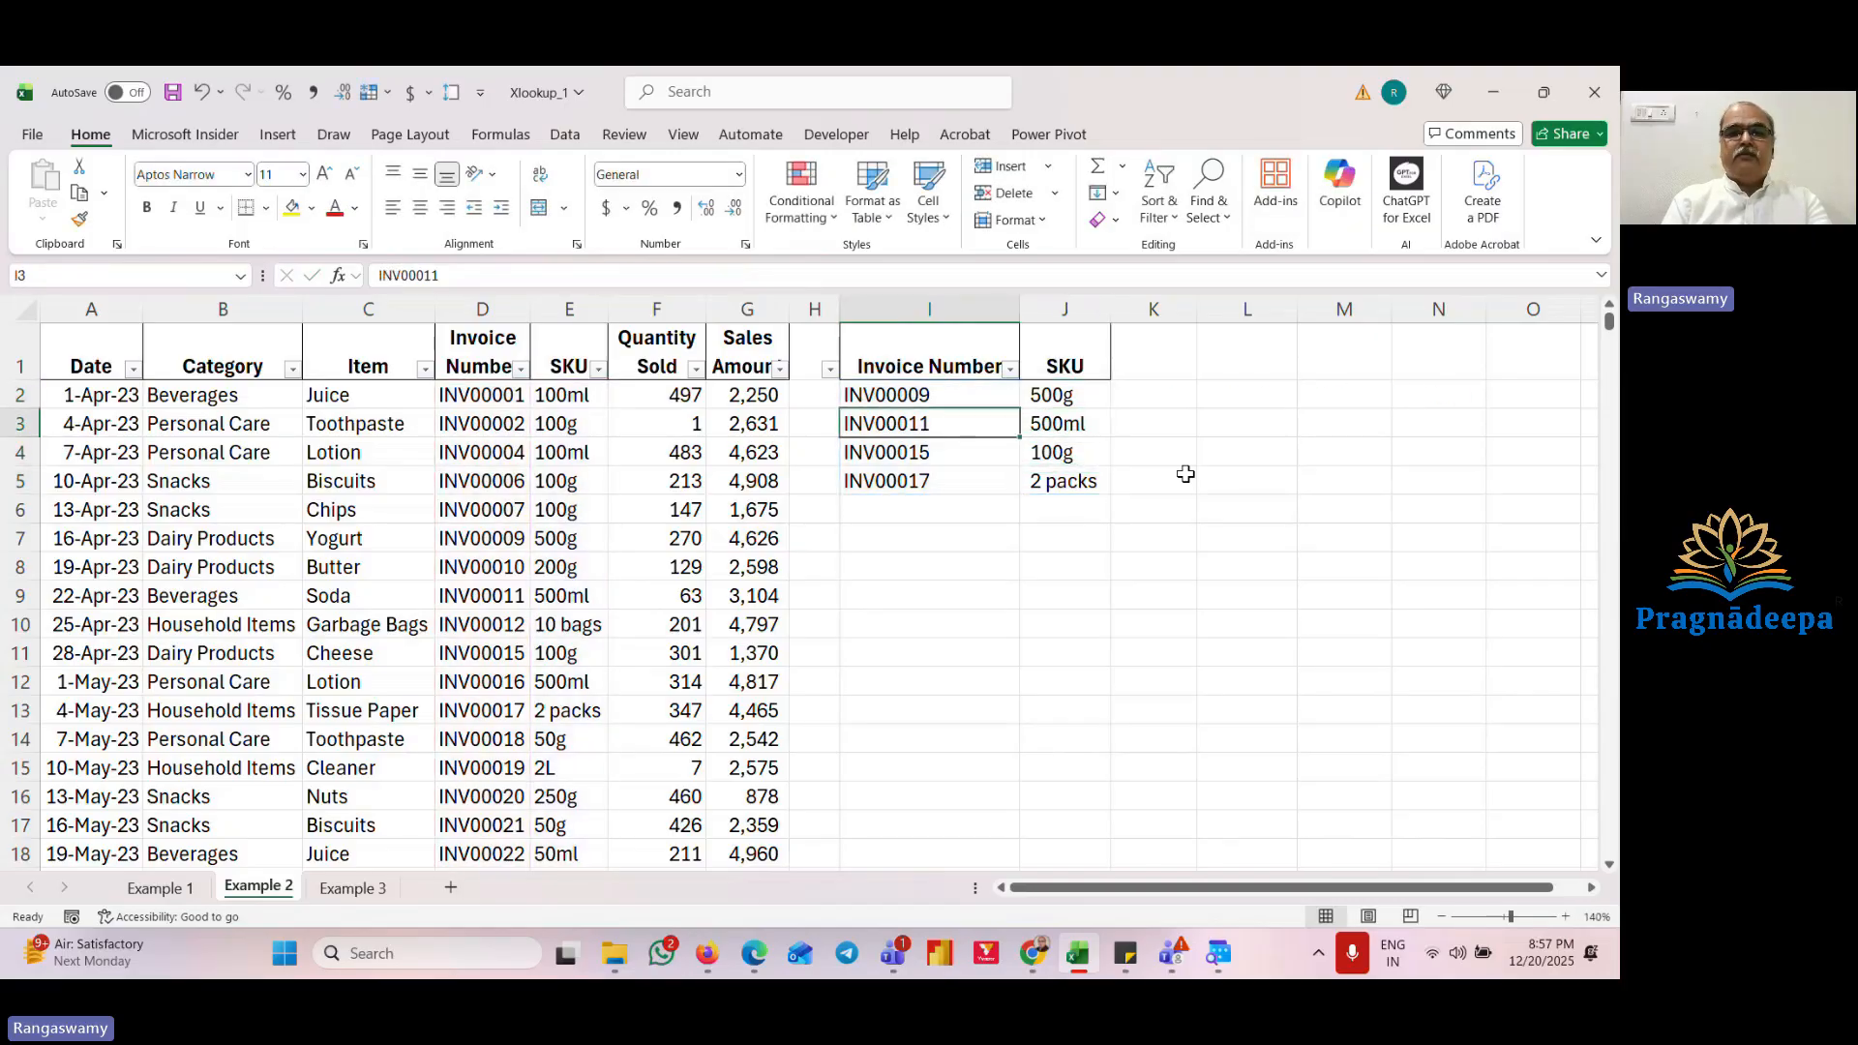
{"action": "key", "text": "Down"}
{"action": "key", "text": "Down"}
{"action": "key", "text": "Up"}
{"action": "key", "text": "Up"}
{"action": "key", "text": "Up"}
{"action": "key", "text": "Down"}
{"action": "key", "text": "Down"}
{"action": "key", "text": "Down"}
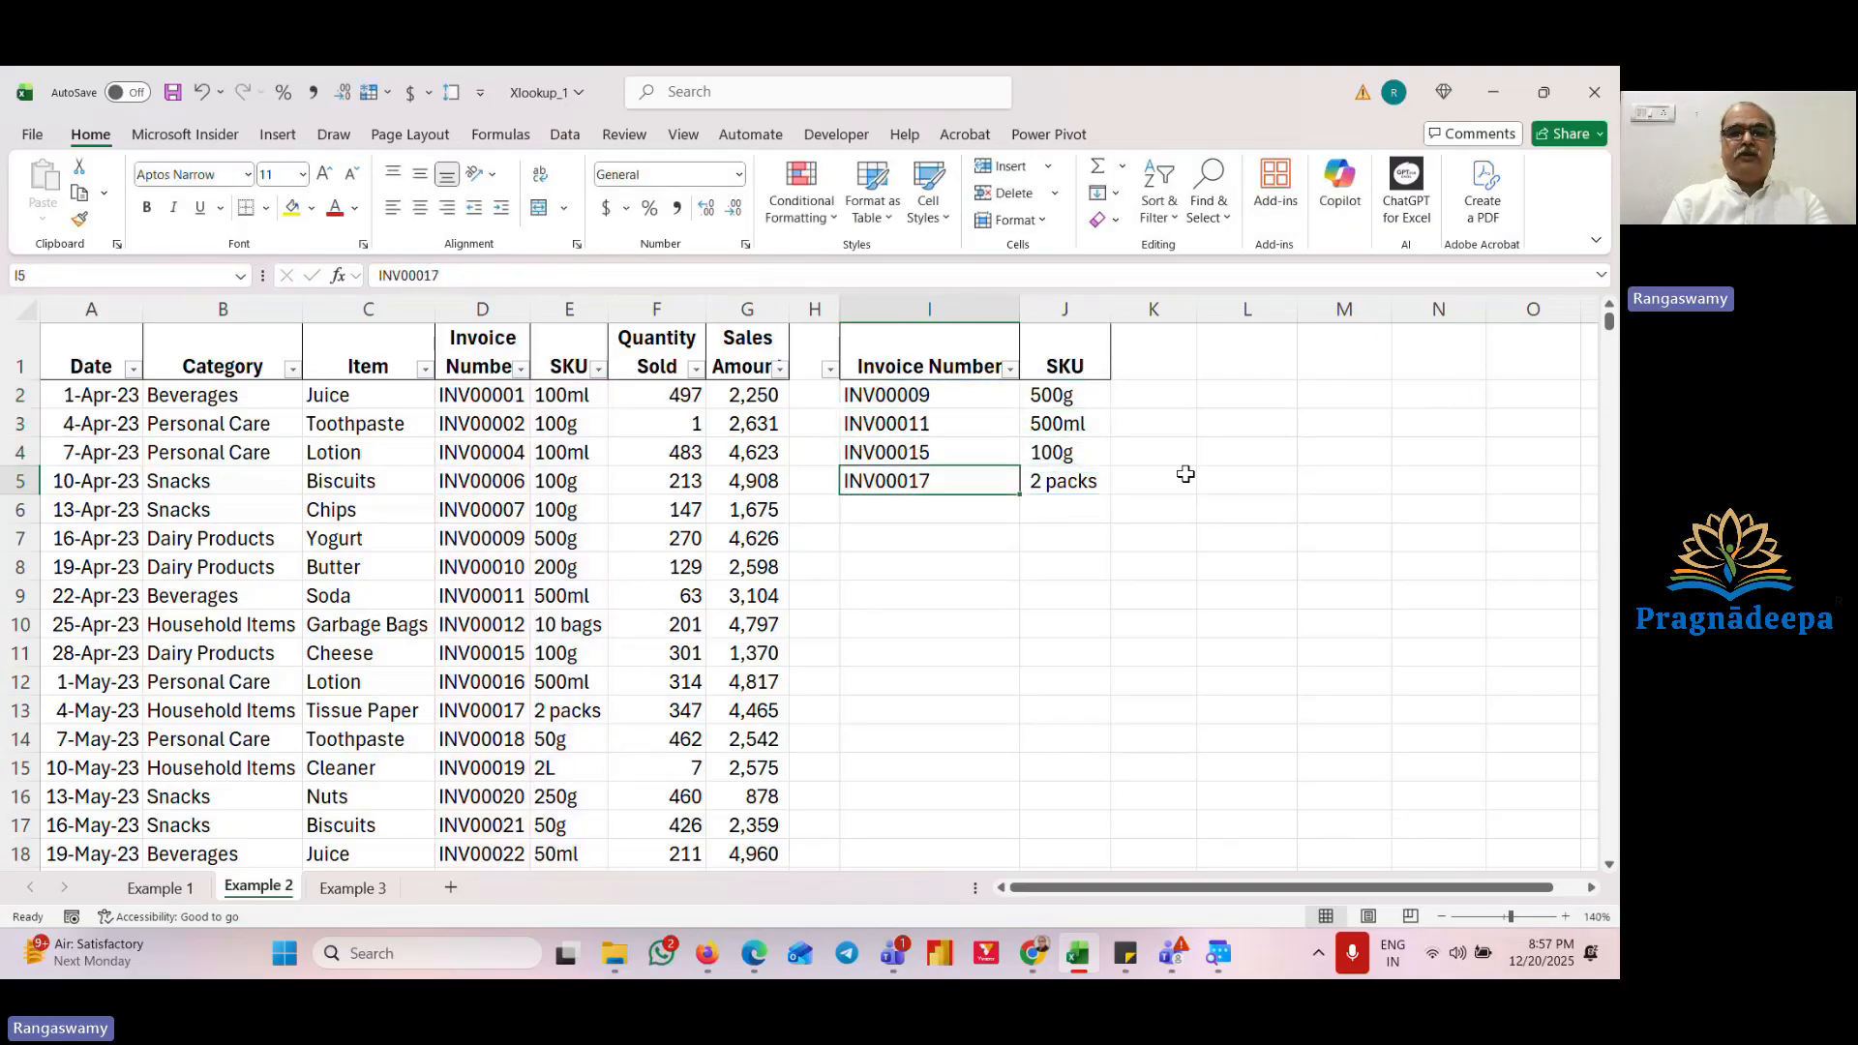
{"action": "key", "text": "Up"}
{"action": "key", "text": "Up"}
{"action": "key", "text": "Up"}
{"action": "key", "text": "Right"}
{"action": "key", "text": "F2"}
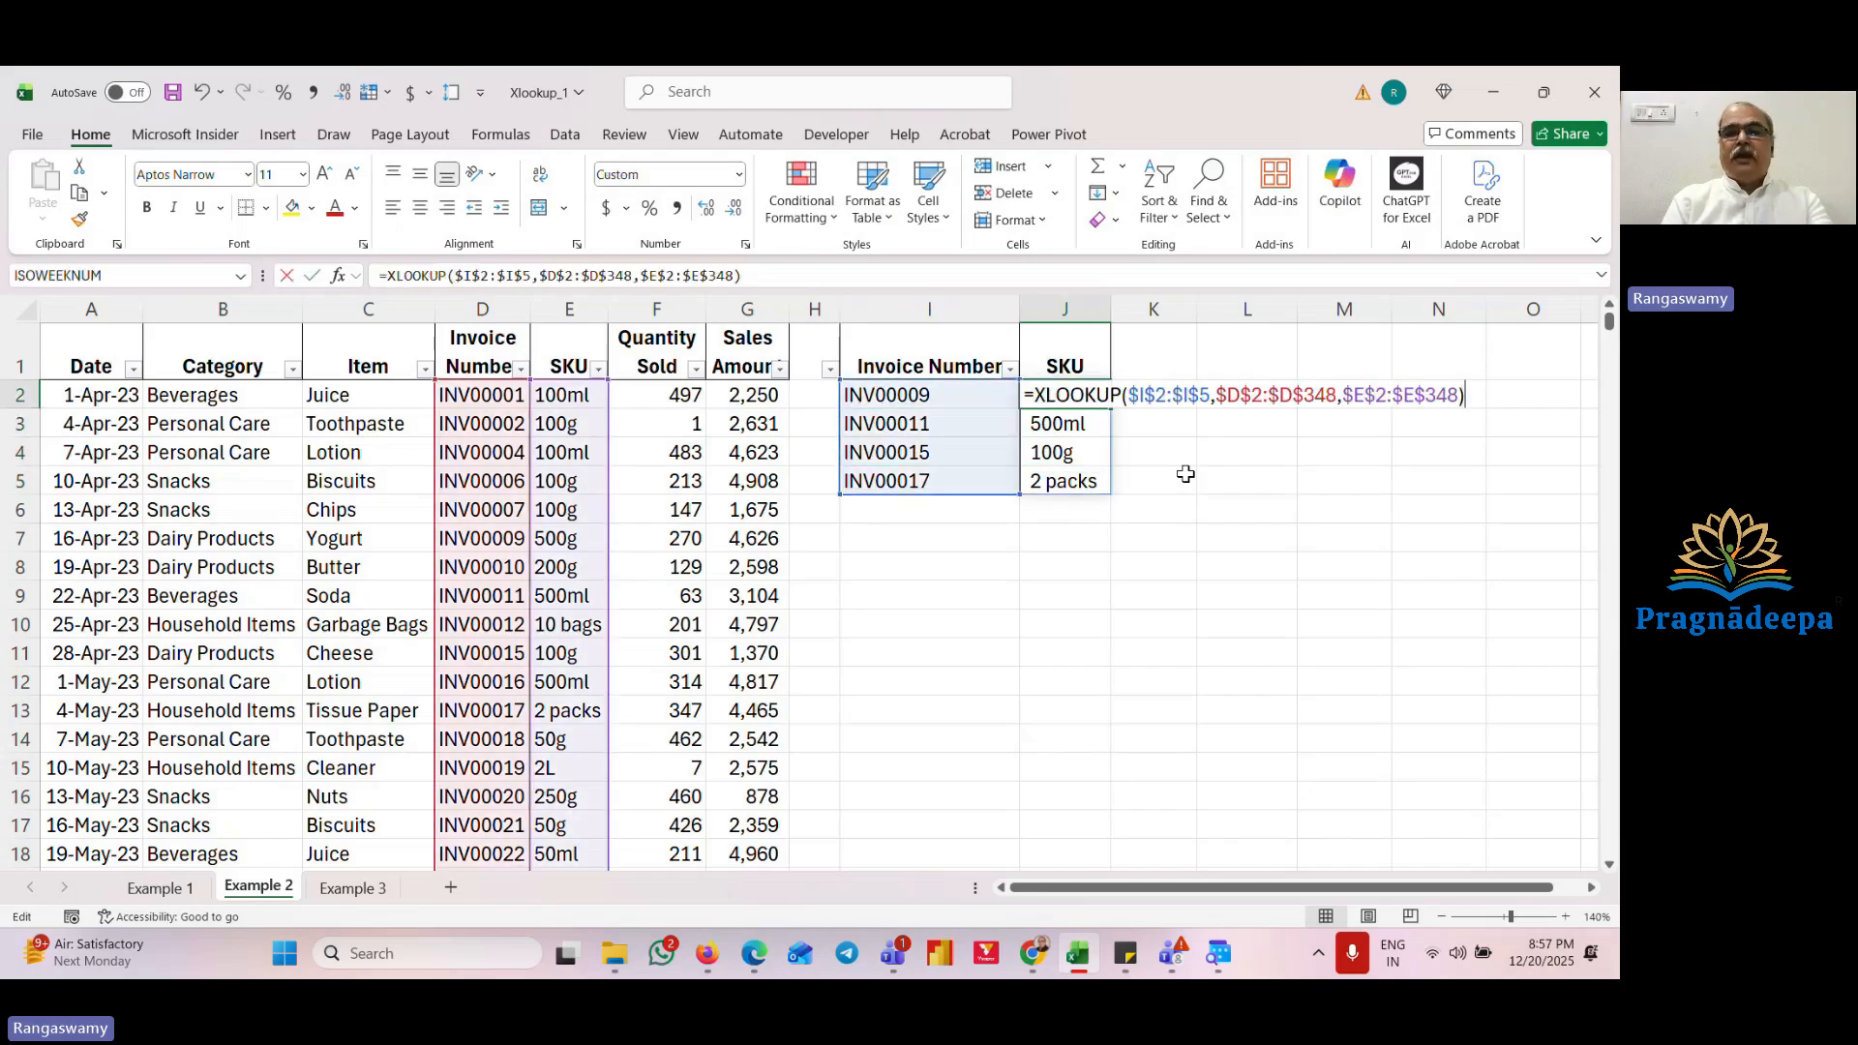
{"action": "key", "text": "Escape"}
{"action": "key", "text": "Down"}
{"action": "key", "text": "Down"}
{"action": "key", "text": "Down"}
{"action": "key", "text": "Up"}
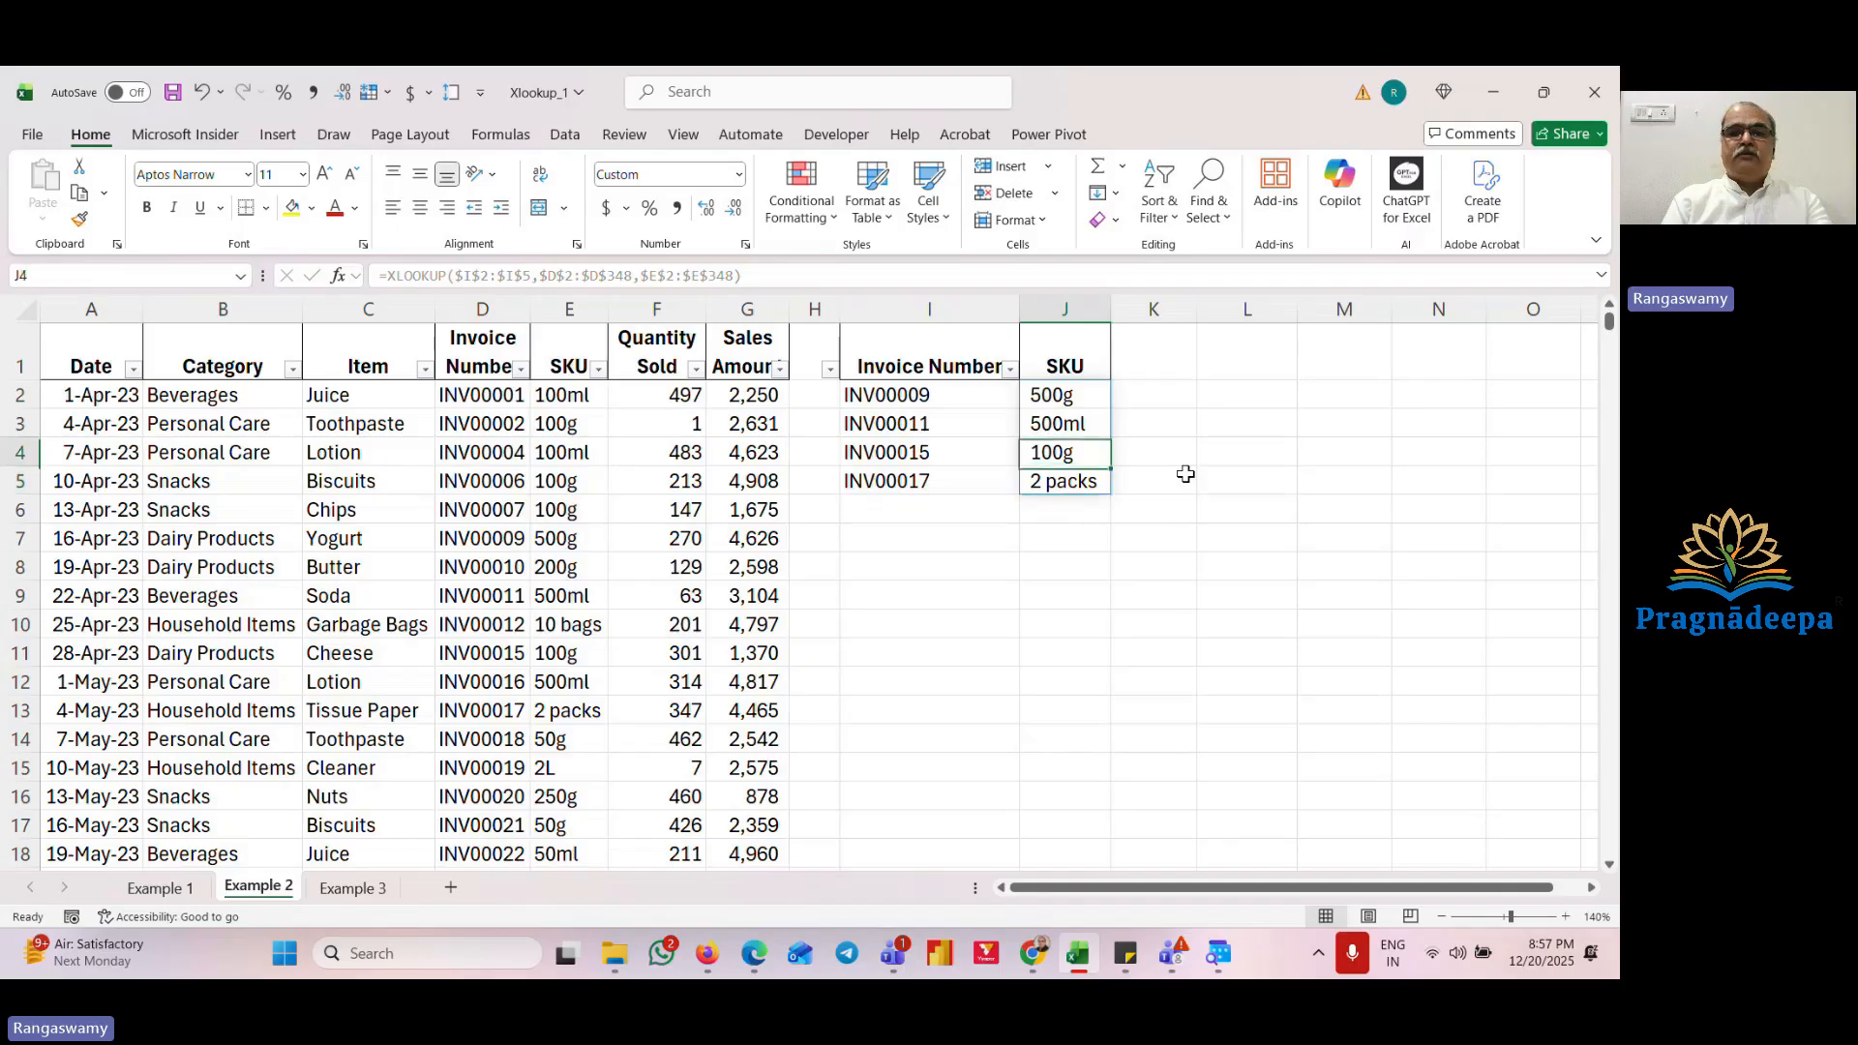
{"action": "key", "text": "Up"}
{"action": "key", "text": "Up"}
{"action": "key", "text": "F2"}
{"action": "key", "text": "Escape"}
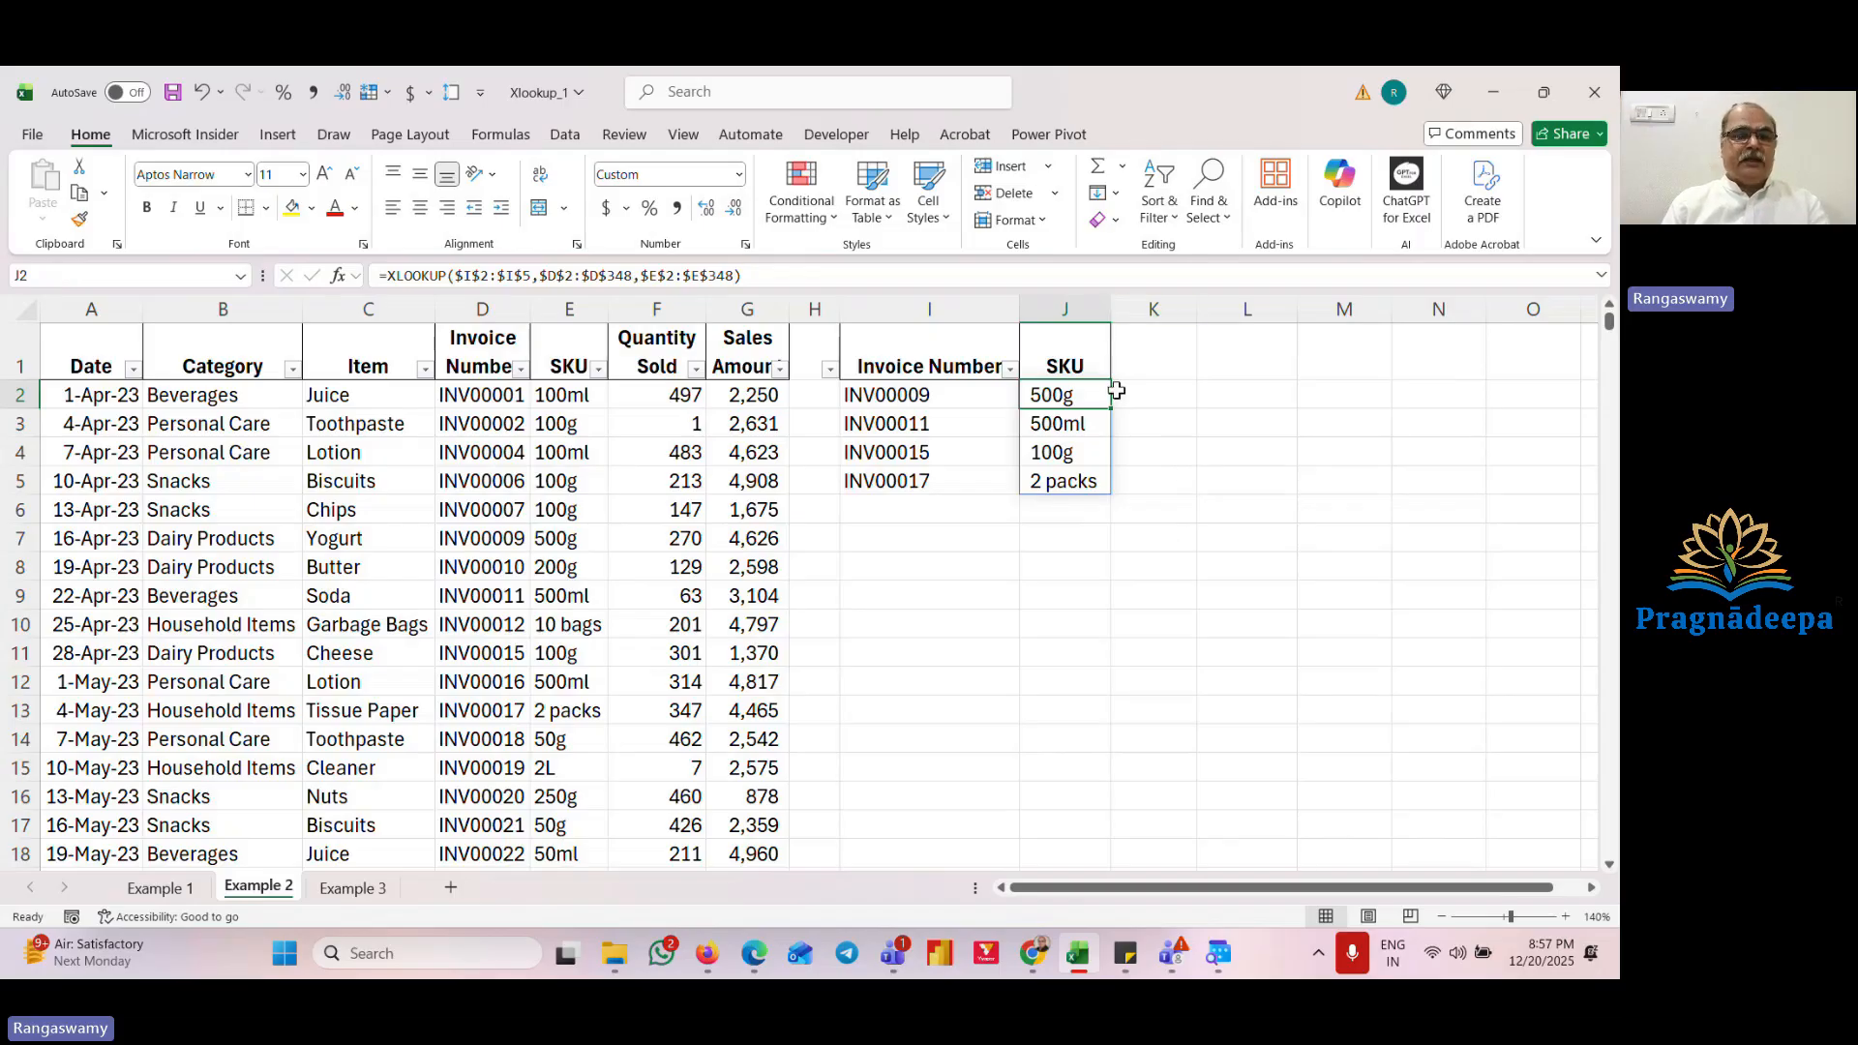
Step: Open the Example 3 sheet and examine its invoice list with the empty Item and Category columns
{"action": "left_click", "coordinate": [353, 888]}
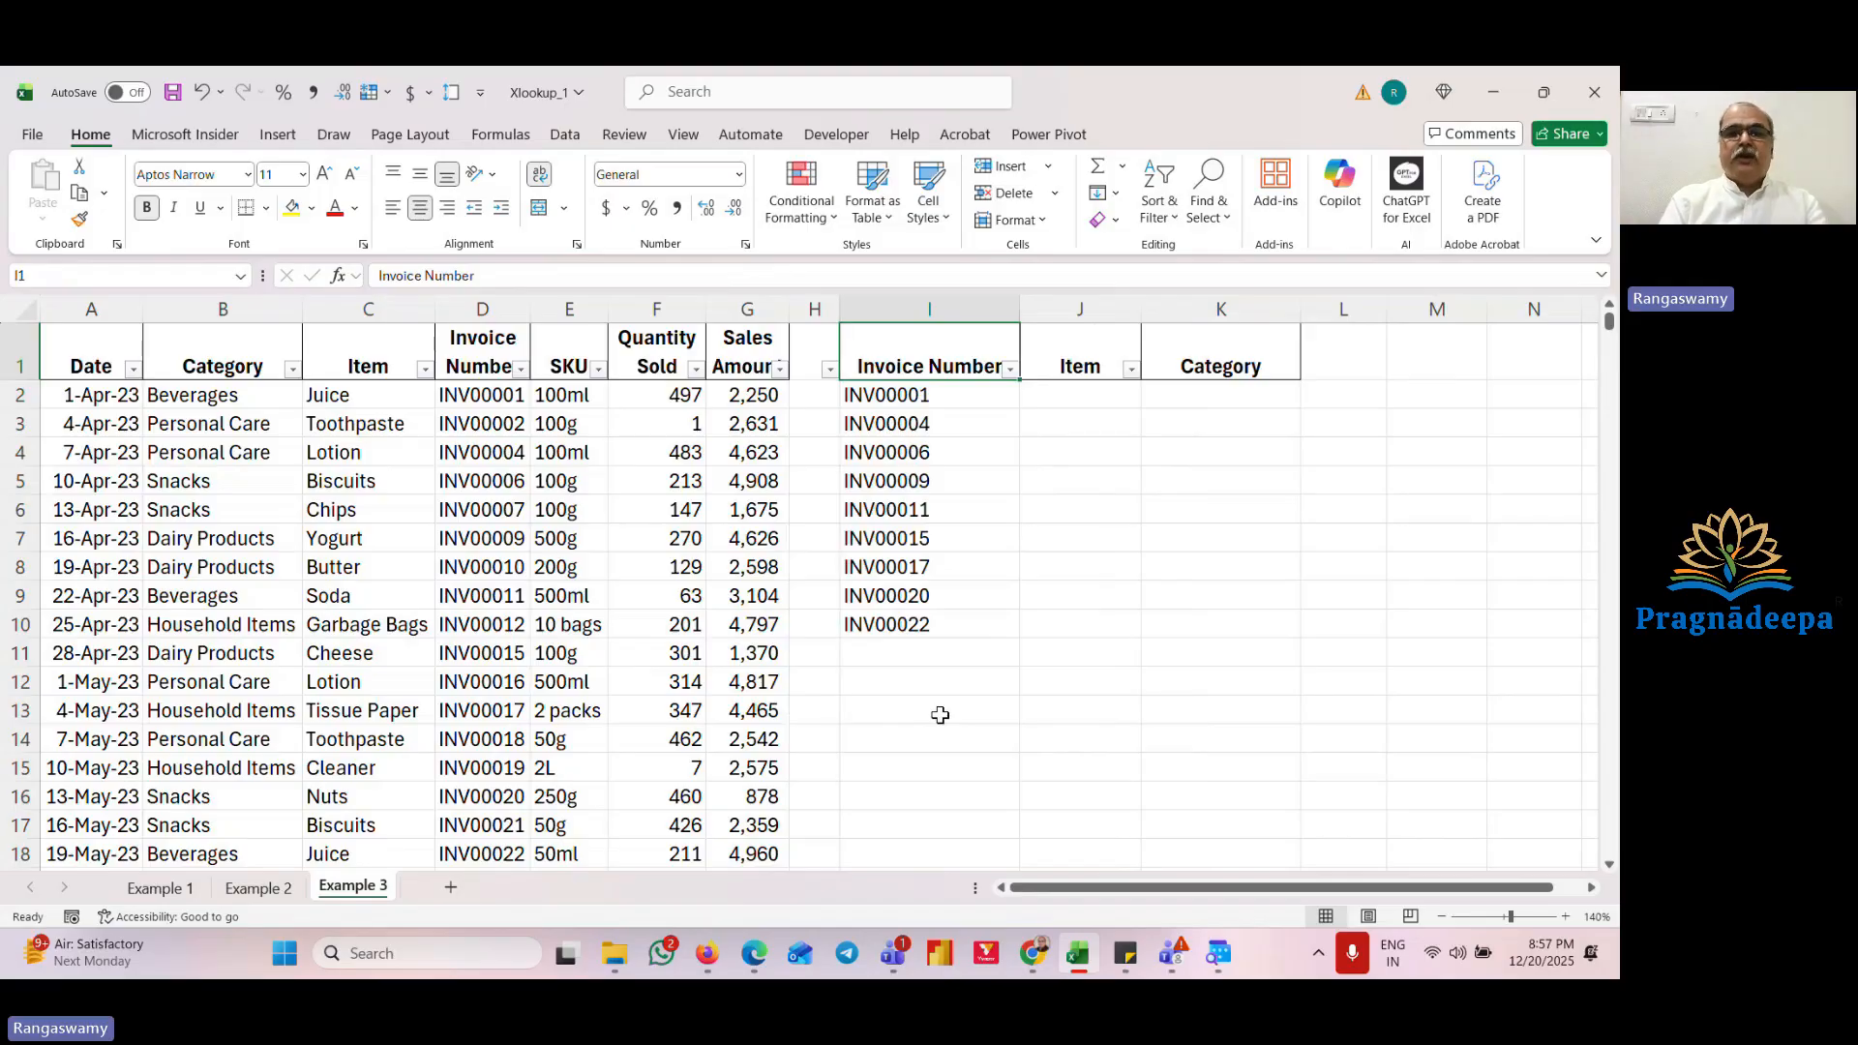
{"action": "key", "text": "Down"}
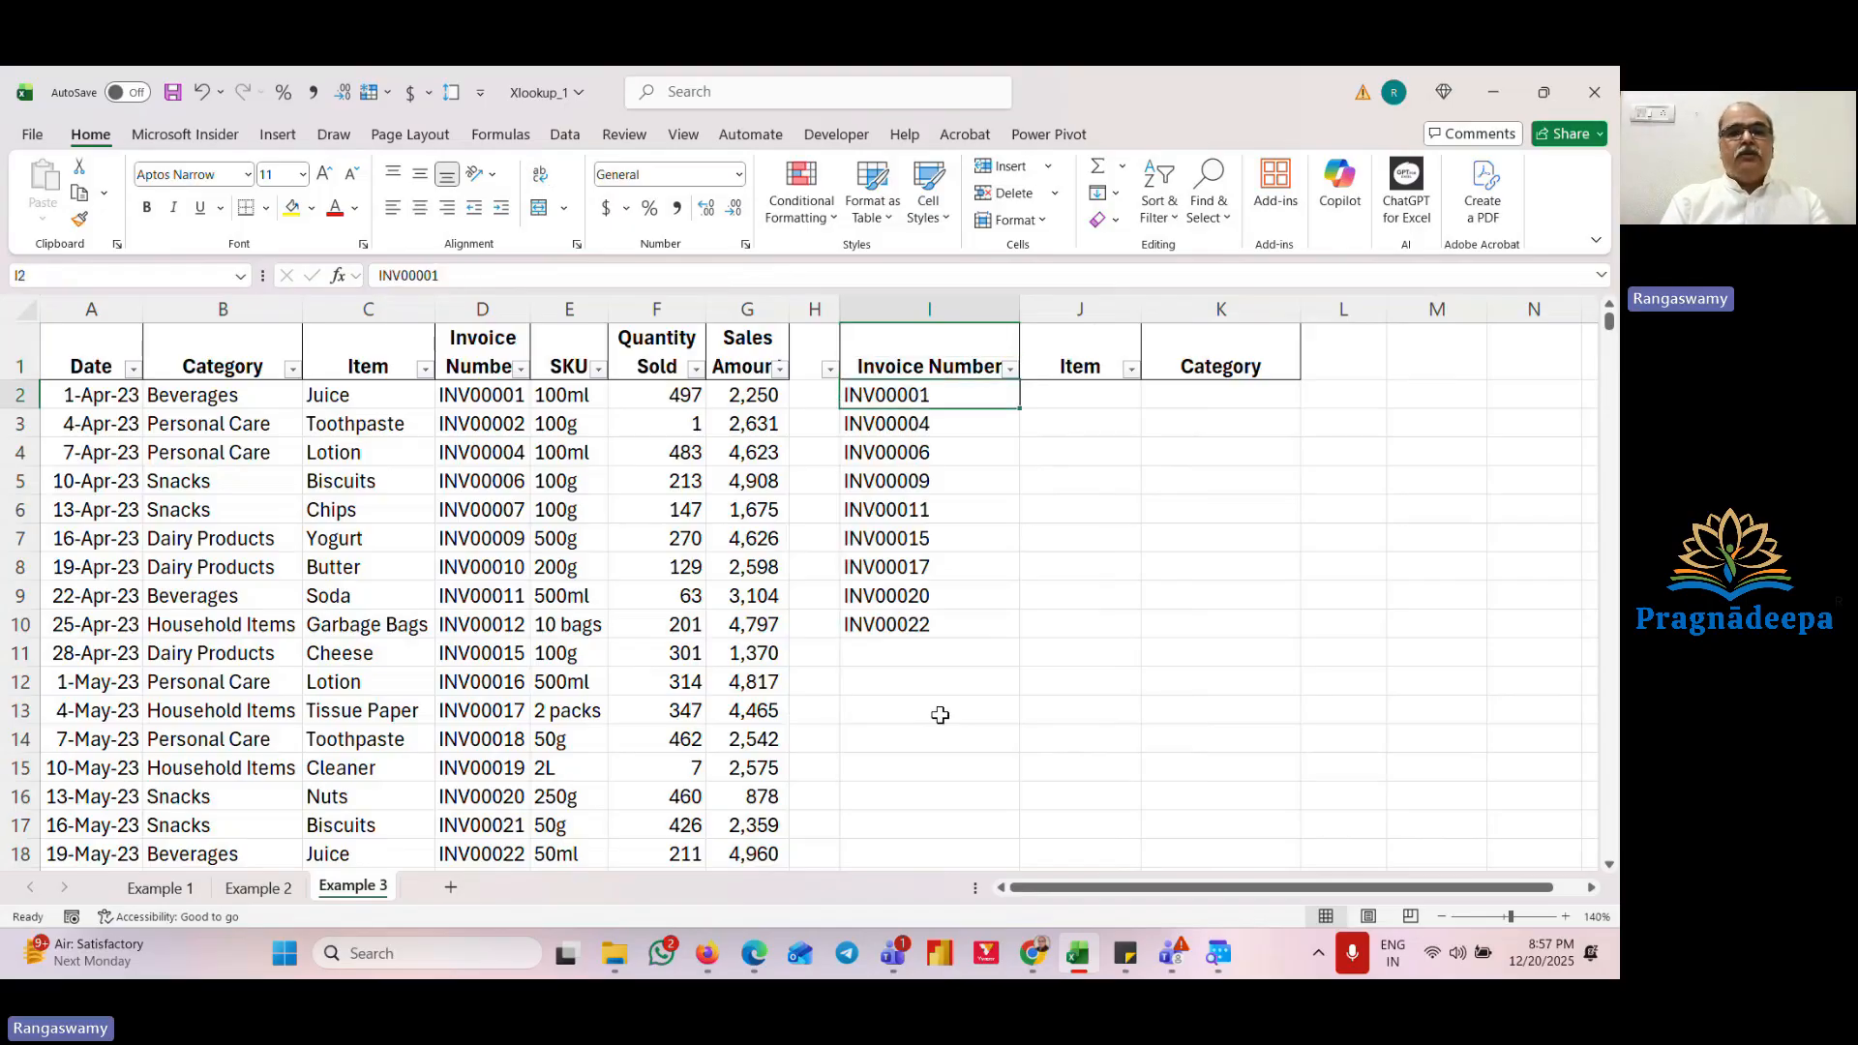
{"action": "key", "text": "Left"}
{"action": "key", "text": "Left"}
{"action": "key", "text": "Left"}
{"action": "key", "text": "Right"}
{"action": "key", "text": "Right"}
{"action": "key", "text": "Right"}
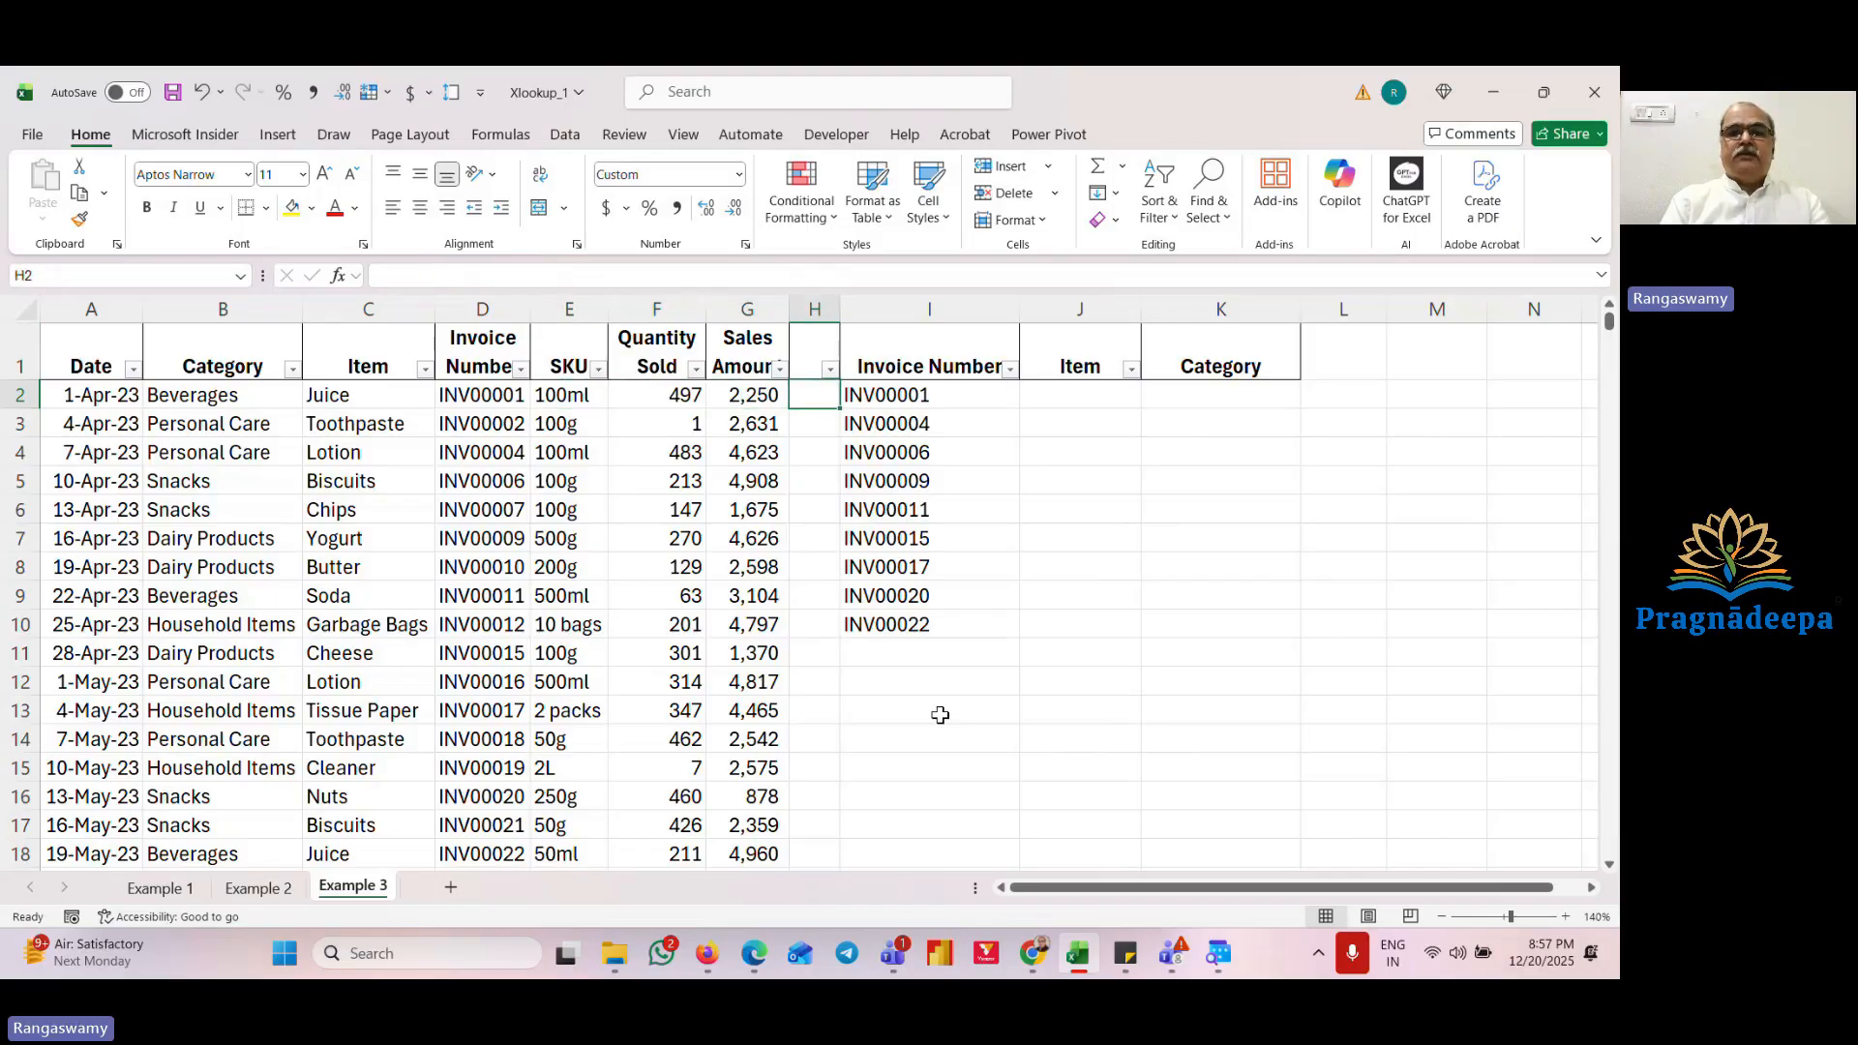
Step: Inspect the full extent of the sales table data from row 2 down to row 348
{"action": "key", "text": "Left"}
{"action": "key", "text": "Left"}
{"action": "key", "text": "Left"}
{"action": "key", "text": "Left"}
{"action": "key", "text": "Left"}
{"action": "key", "text": "Left"}
{"action": "key", "text": "Left"}
{"action": "key", "text": "Left"}
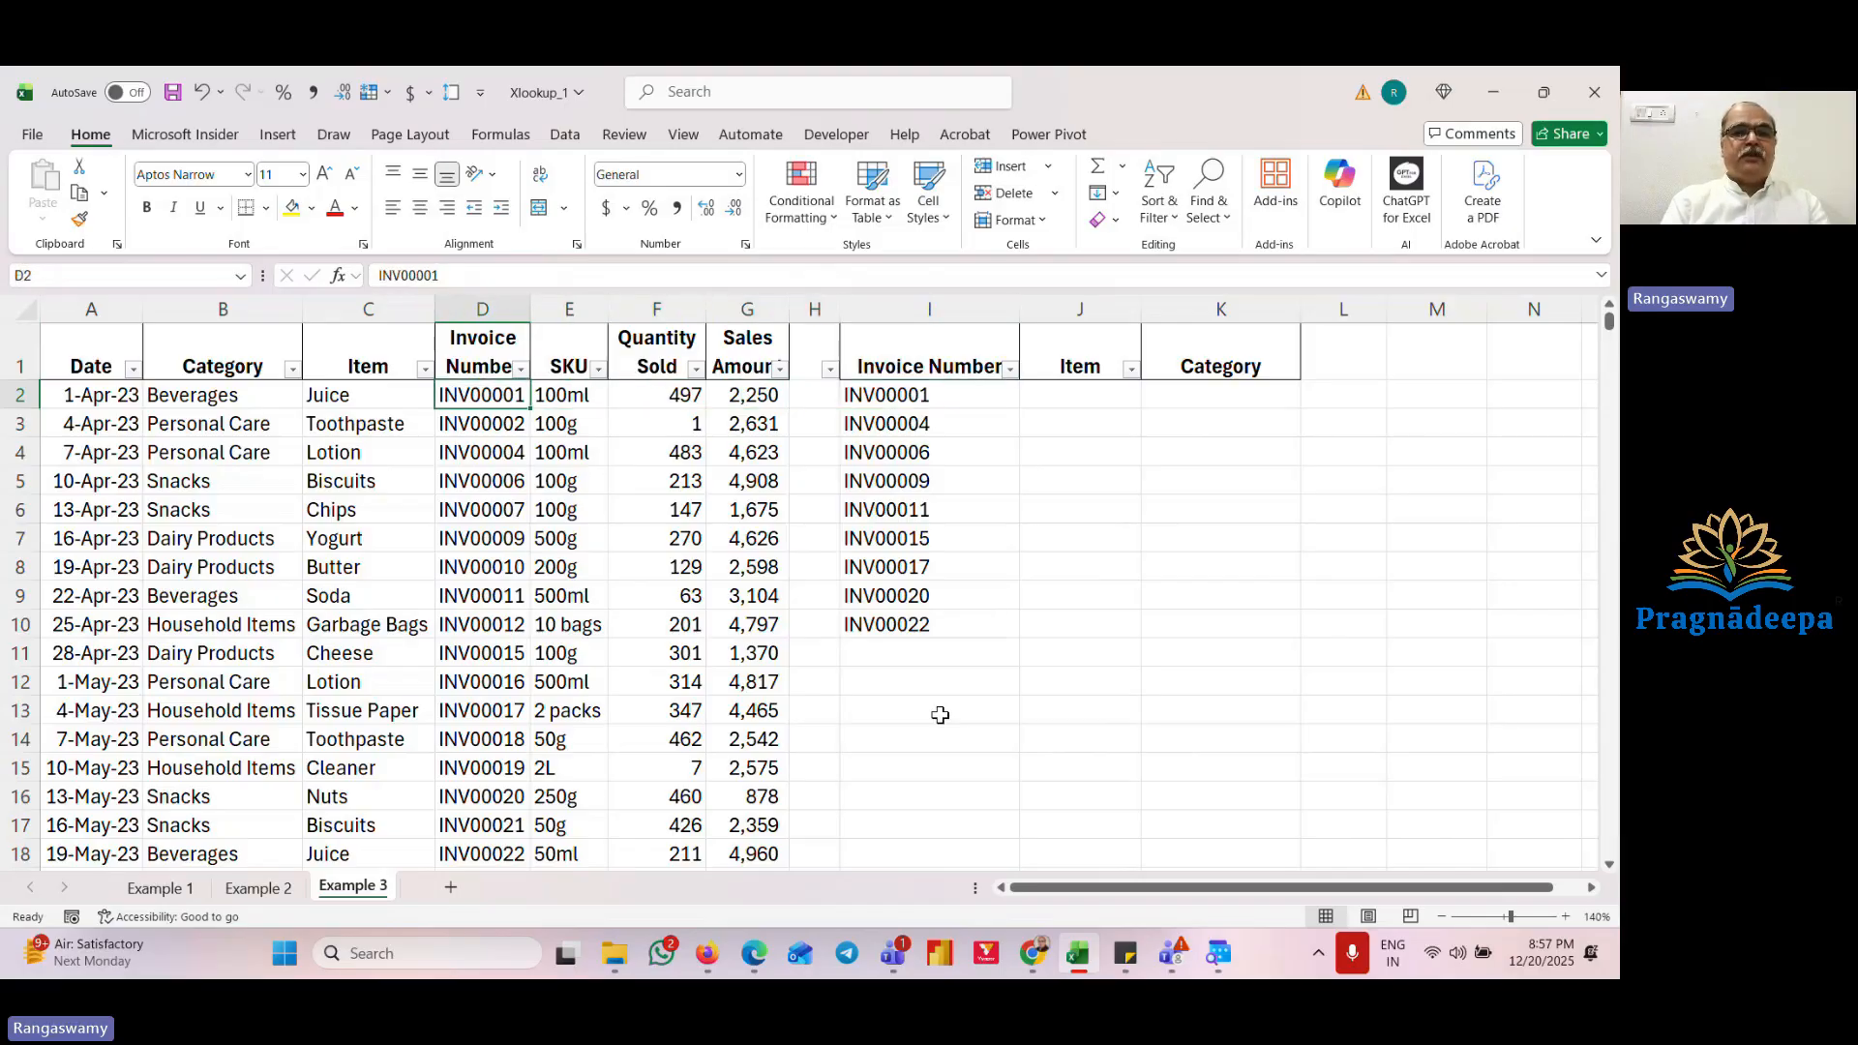
{"action": "key", "text": "ctrl+shift+Right"}
{"action": "key", "text": "ctrl+shift+Down"}
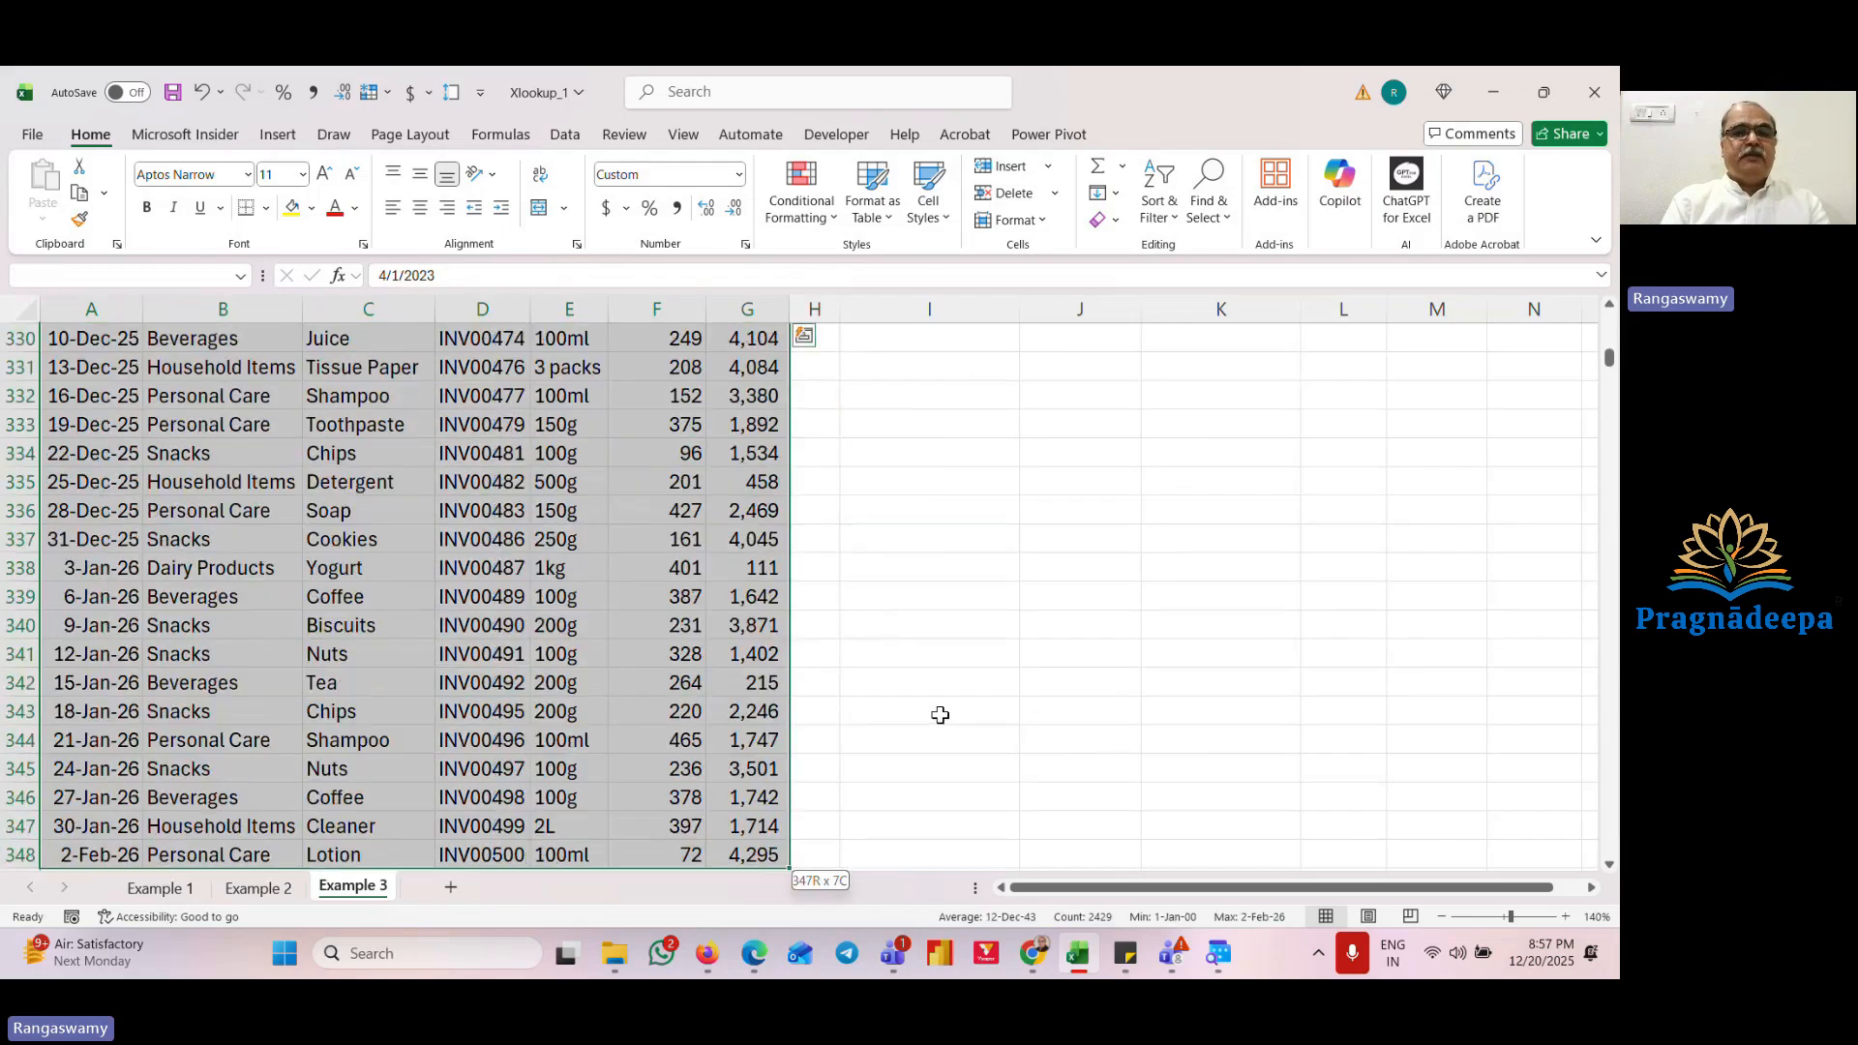
{"action": "key", "text": "ctrl+Up"}
{"action": "key", "text": "Down"}
{"action": "key", "text": "Right"}
{"action": "key", "text": "Right"}
{"action": "key", "text": "Right"}
{"action": "key", "text": "Right"}
{"action": "key", "text": "Right"}
{"action": "key", "text": "Right"}
{"action": "key", "text": "Right"}
{"action": "key", "text": "Right"}
{"action": "key", "text": "Right"}
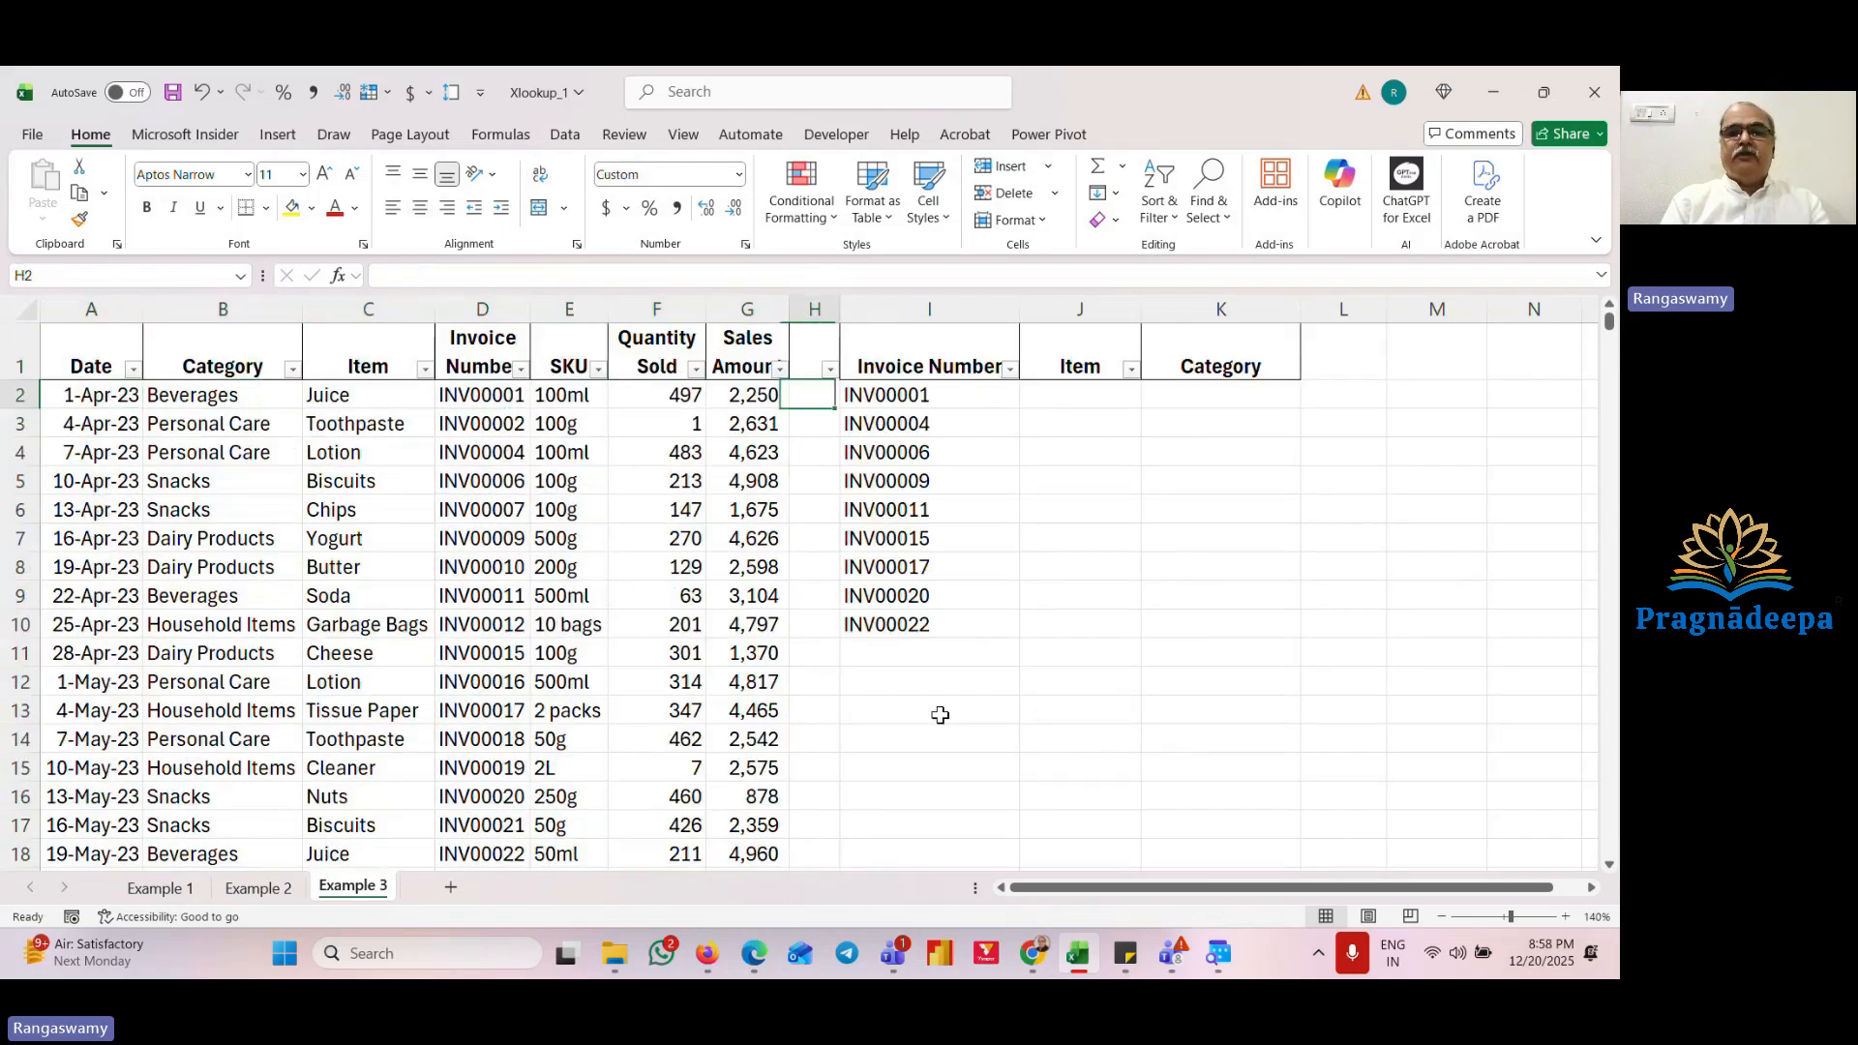
{"action": "key", "text": "Up"}
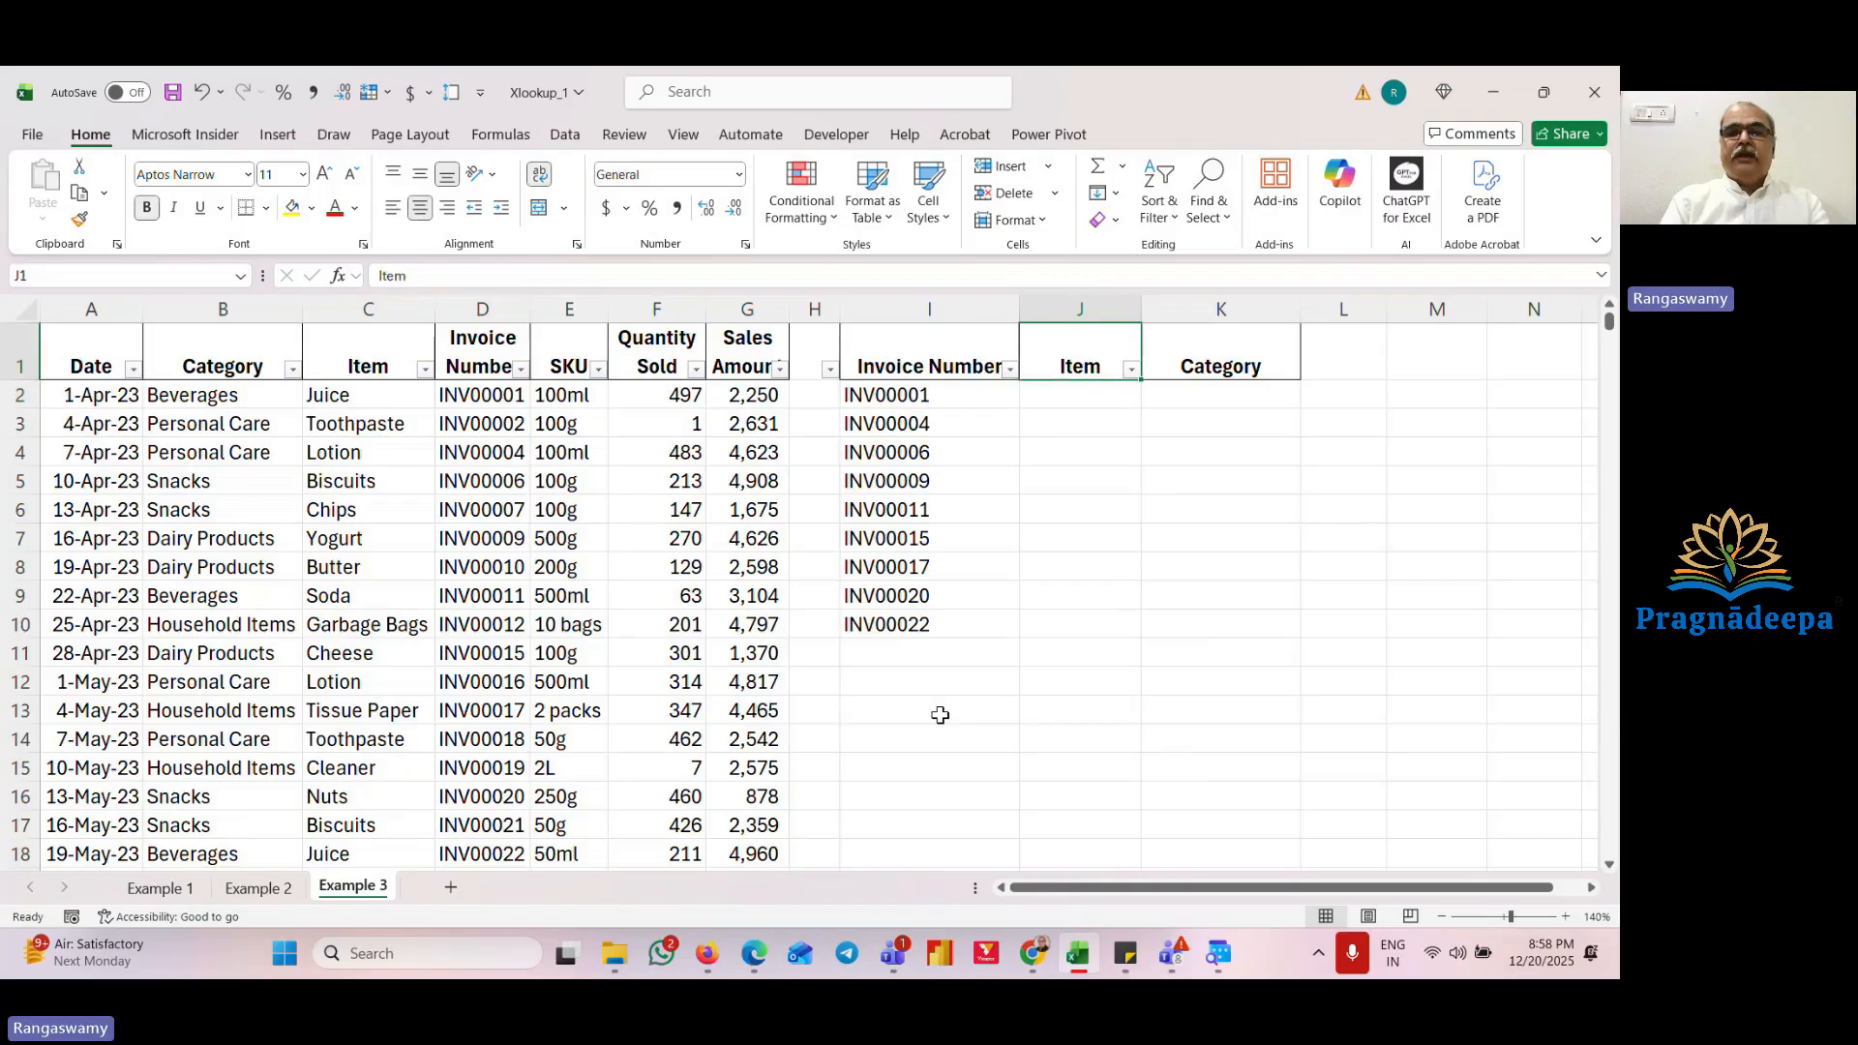
Step: Review the sales table headers alongside the Invoice Number, Item and Category lookup columns
{"action": "key", "text": "Right"}
{"action": "key", "text": "Left"}
{"action": "key", "text": "Left"}
{"action": "key", "text": "Left"}
{"action": "key", "text": "Left"}
{"action": "key", "text": "Left"}
{"action": "key", "text": "Left"}
{"action": "key", "text": "Left"}
{"action": "key", "text": "Left"}
{"action": "key", "text": "Left"}
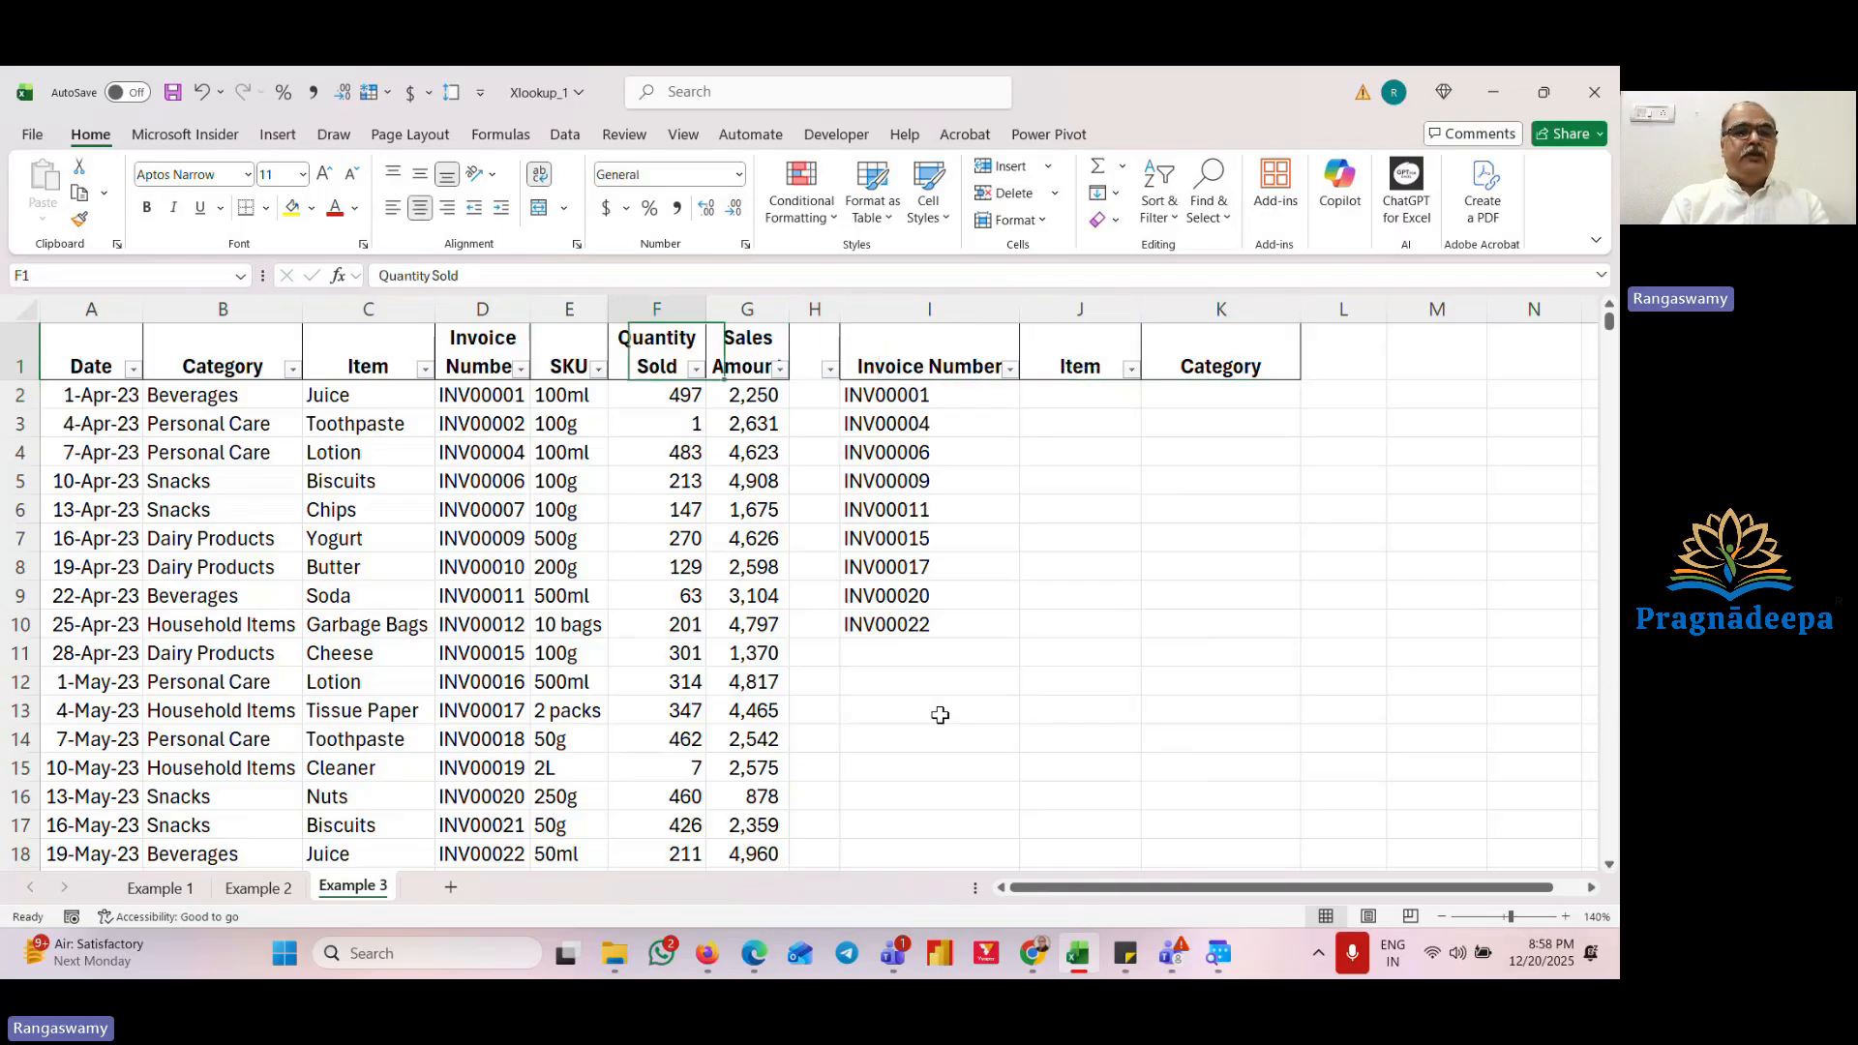
{"action": "key", "text": "Right"}
{"action": "key", "text": "Right"}
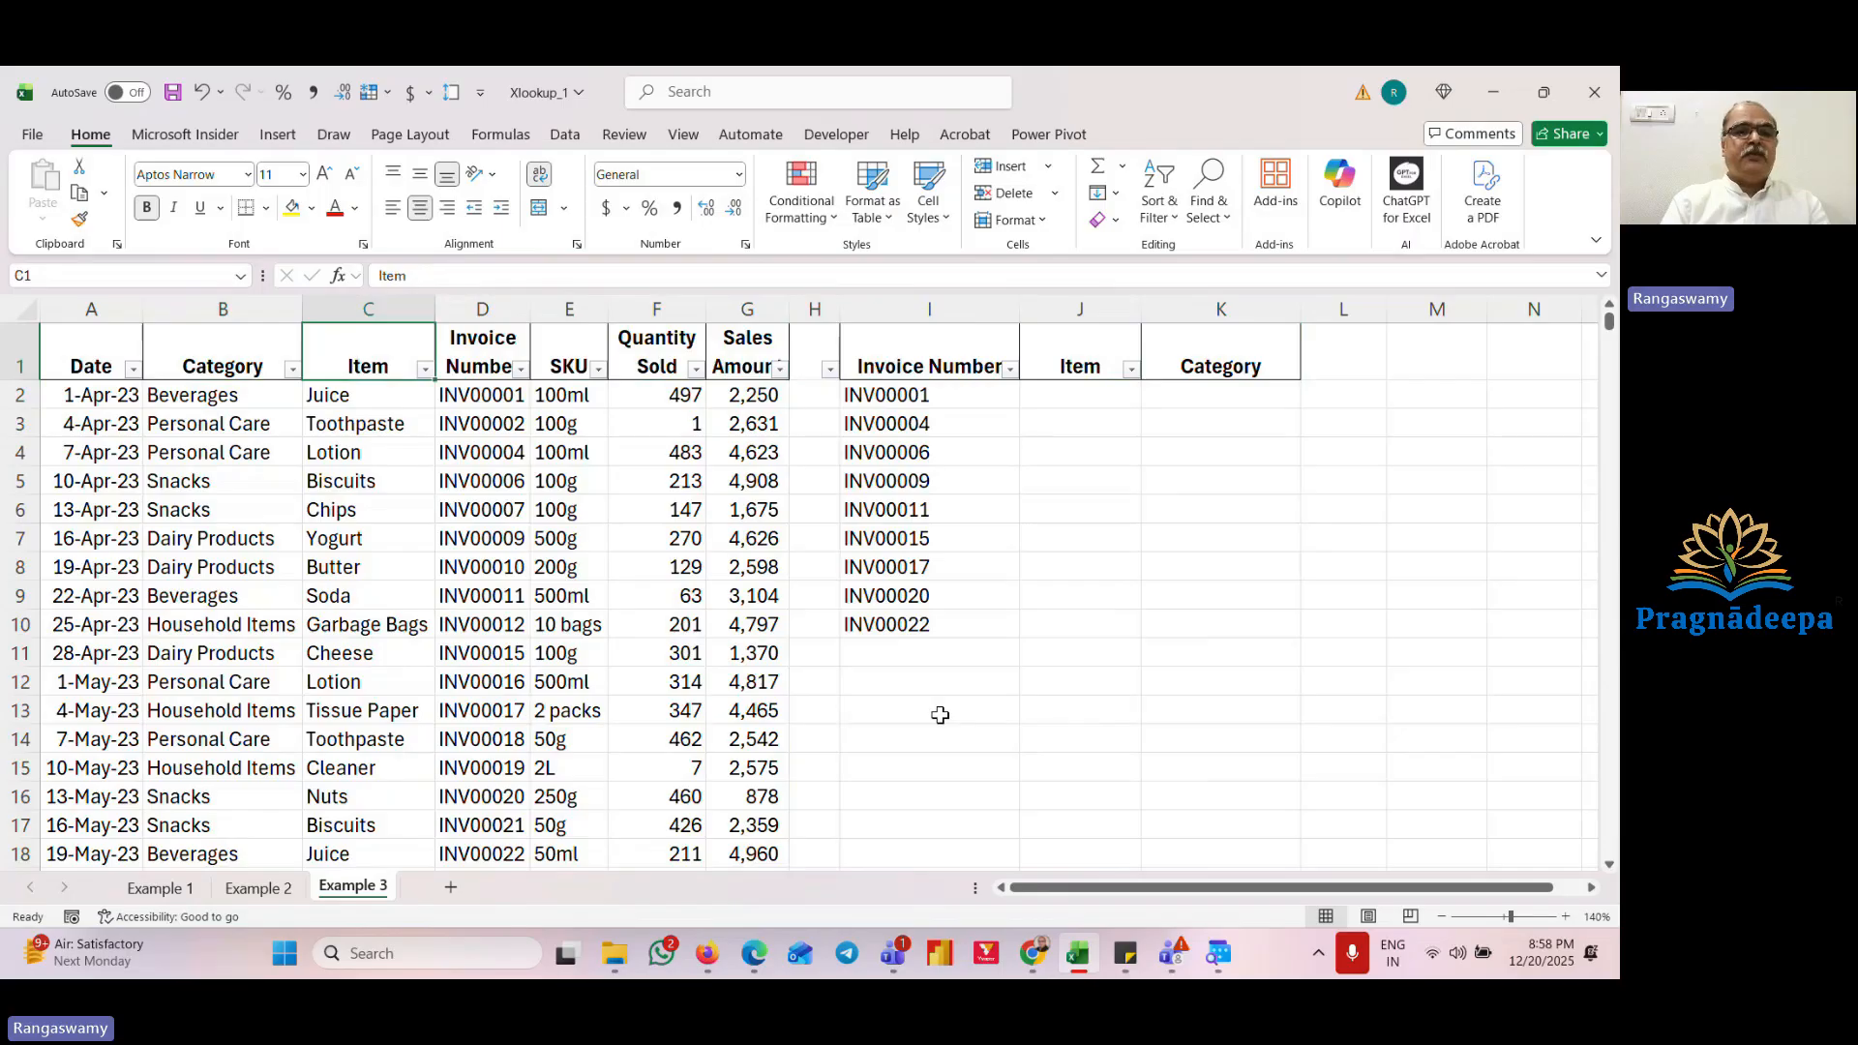
{"action": "key", "text": "Down"}
{"action": "key", "text": "Right"}
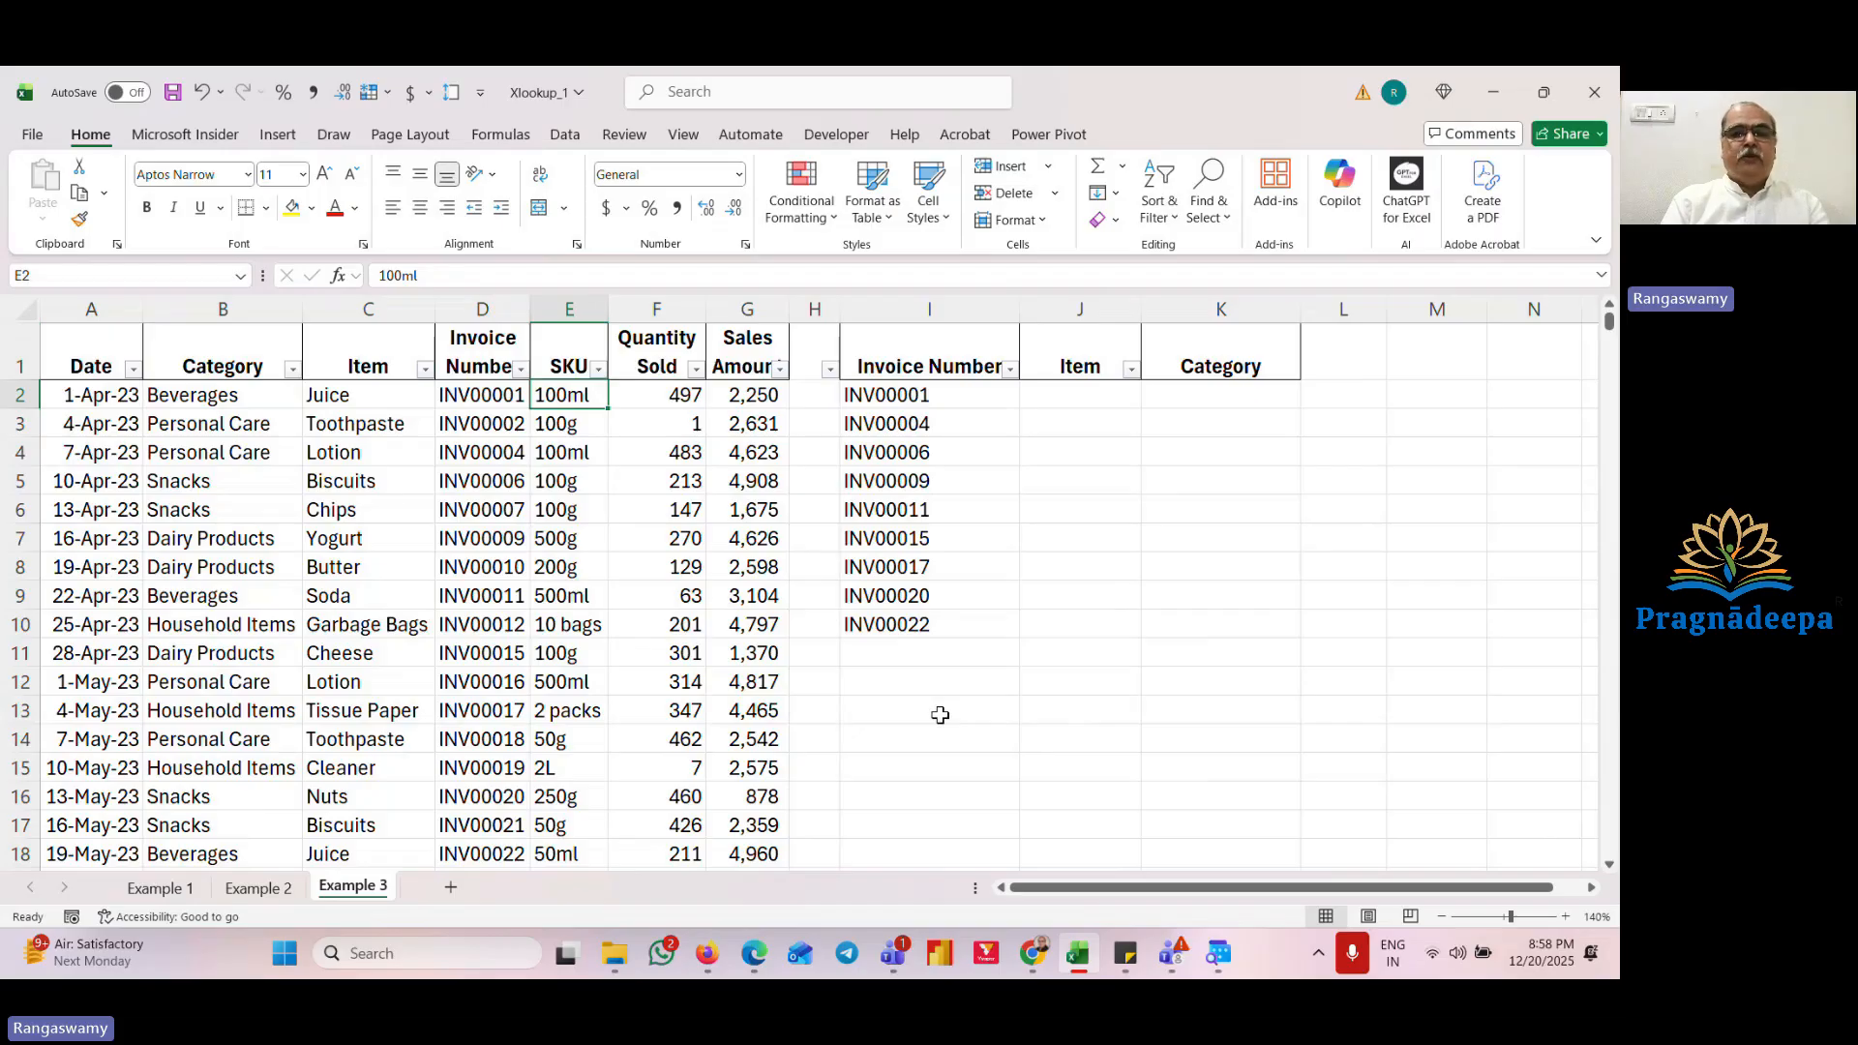
{"action": "key", "text": "Right"}
{"action": "key", "text": "Right"}
{"action": "key", "text": "Right"}
{"action": "key", "text": "Right"}
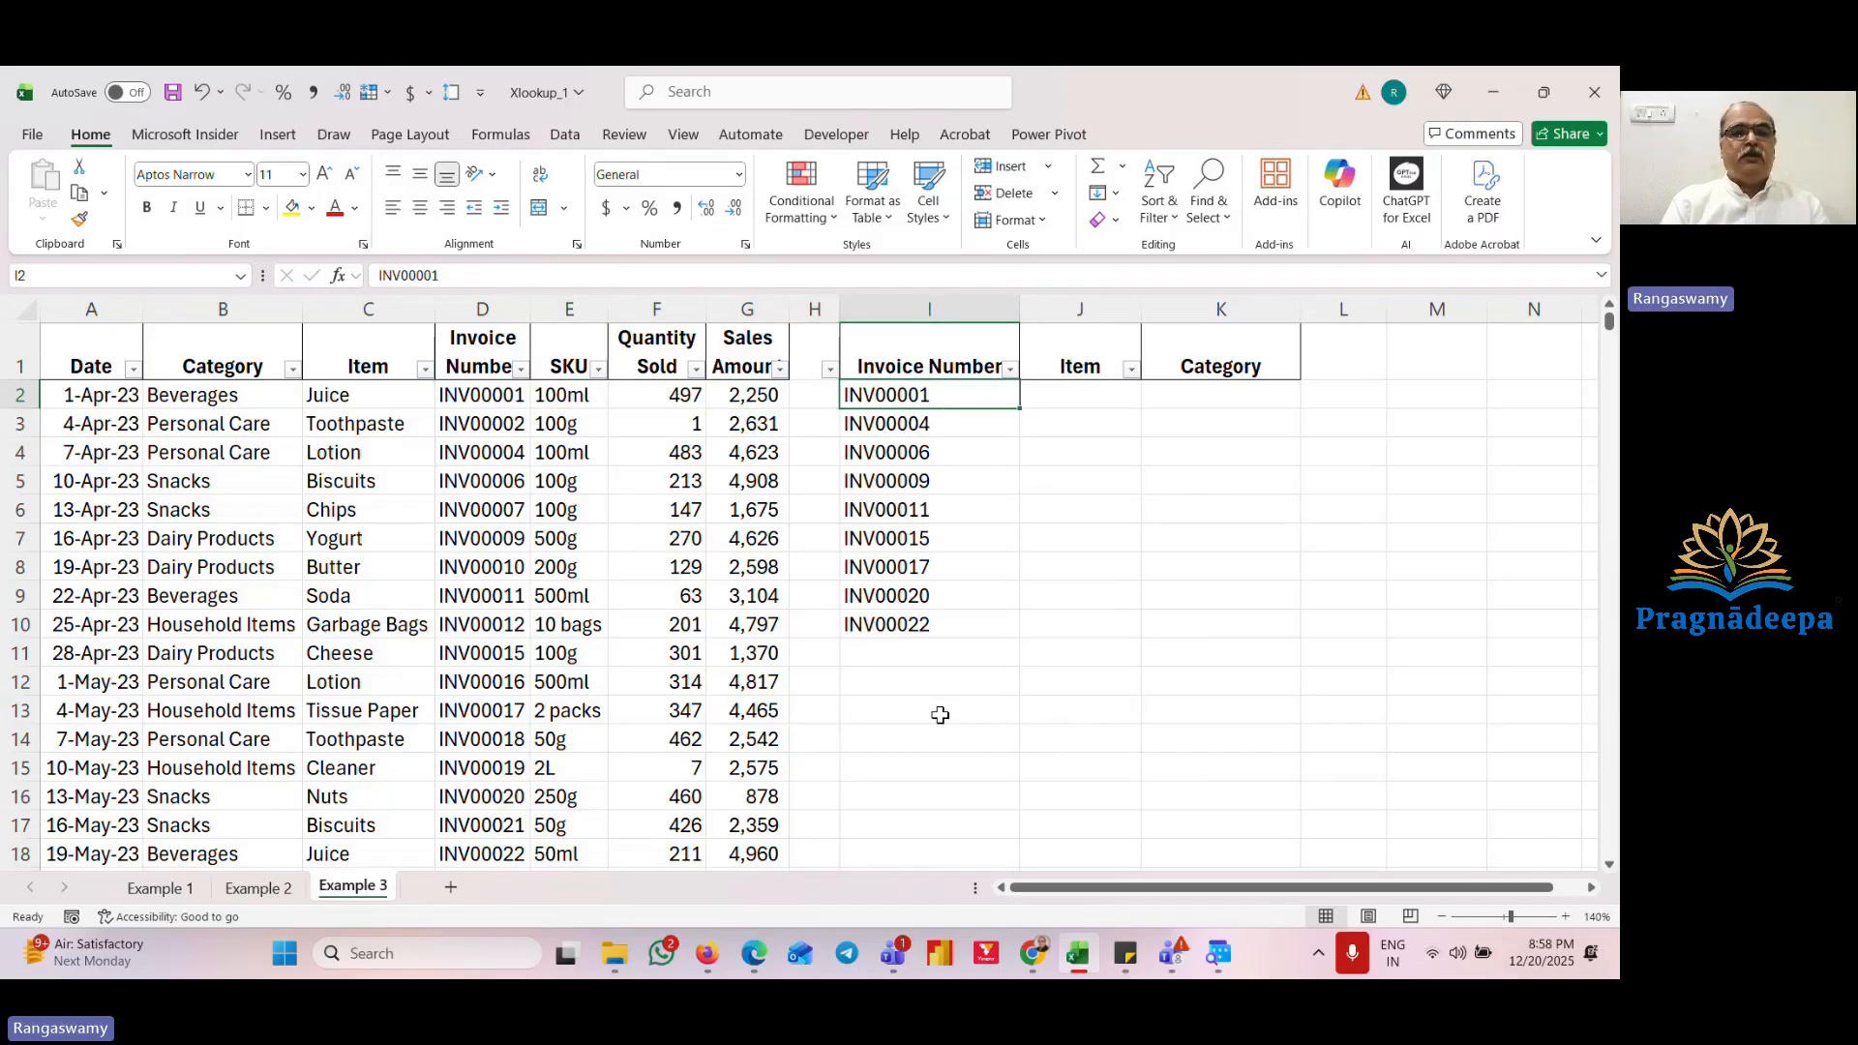
{"action": "key", "text": "Right"}
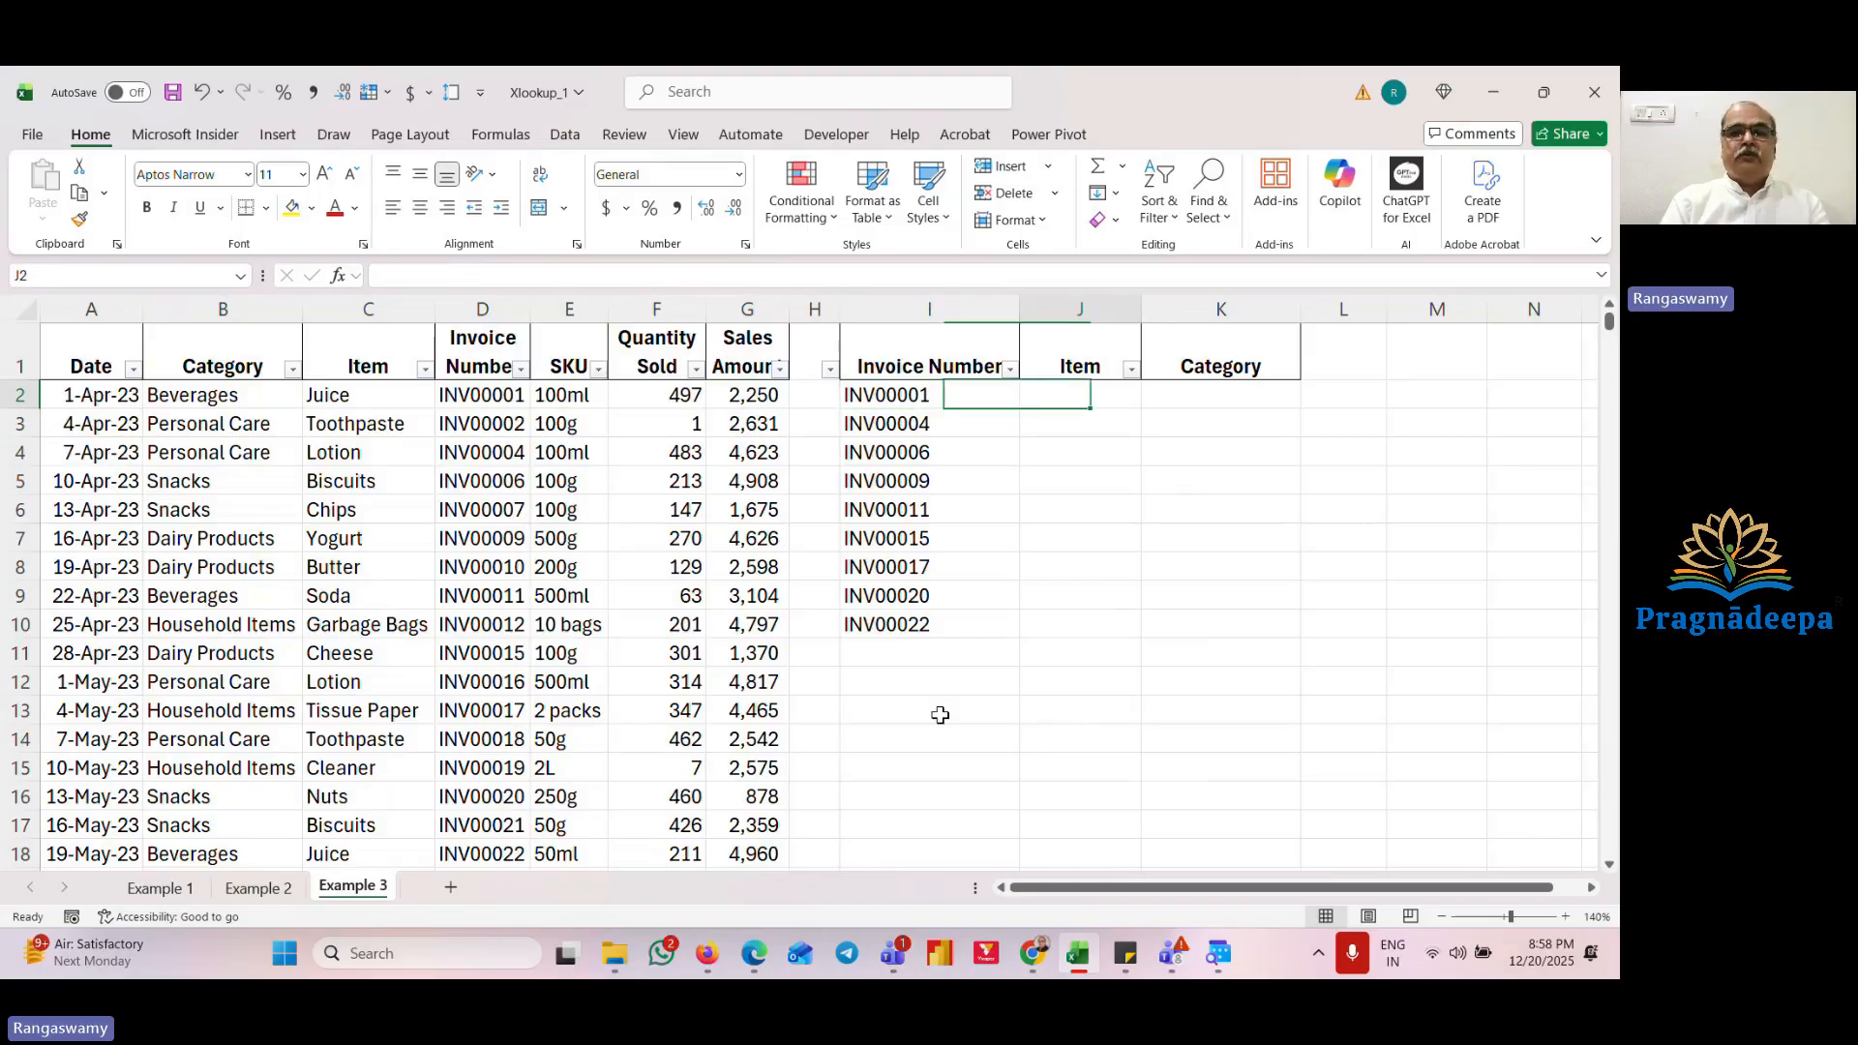
{"action": "key", "text": "Left"}
{"action": "key", "text": "Left"}
{"action": "key", "text": "Left"}
{"action": "key", "text": "Left"}
{"action": "key", "text": "Left"}
{"action": "key", "text": "Left"}
{"action": "key", "text": "Left"}
{"action": "key", "text": "Left"}
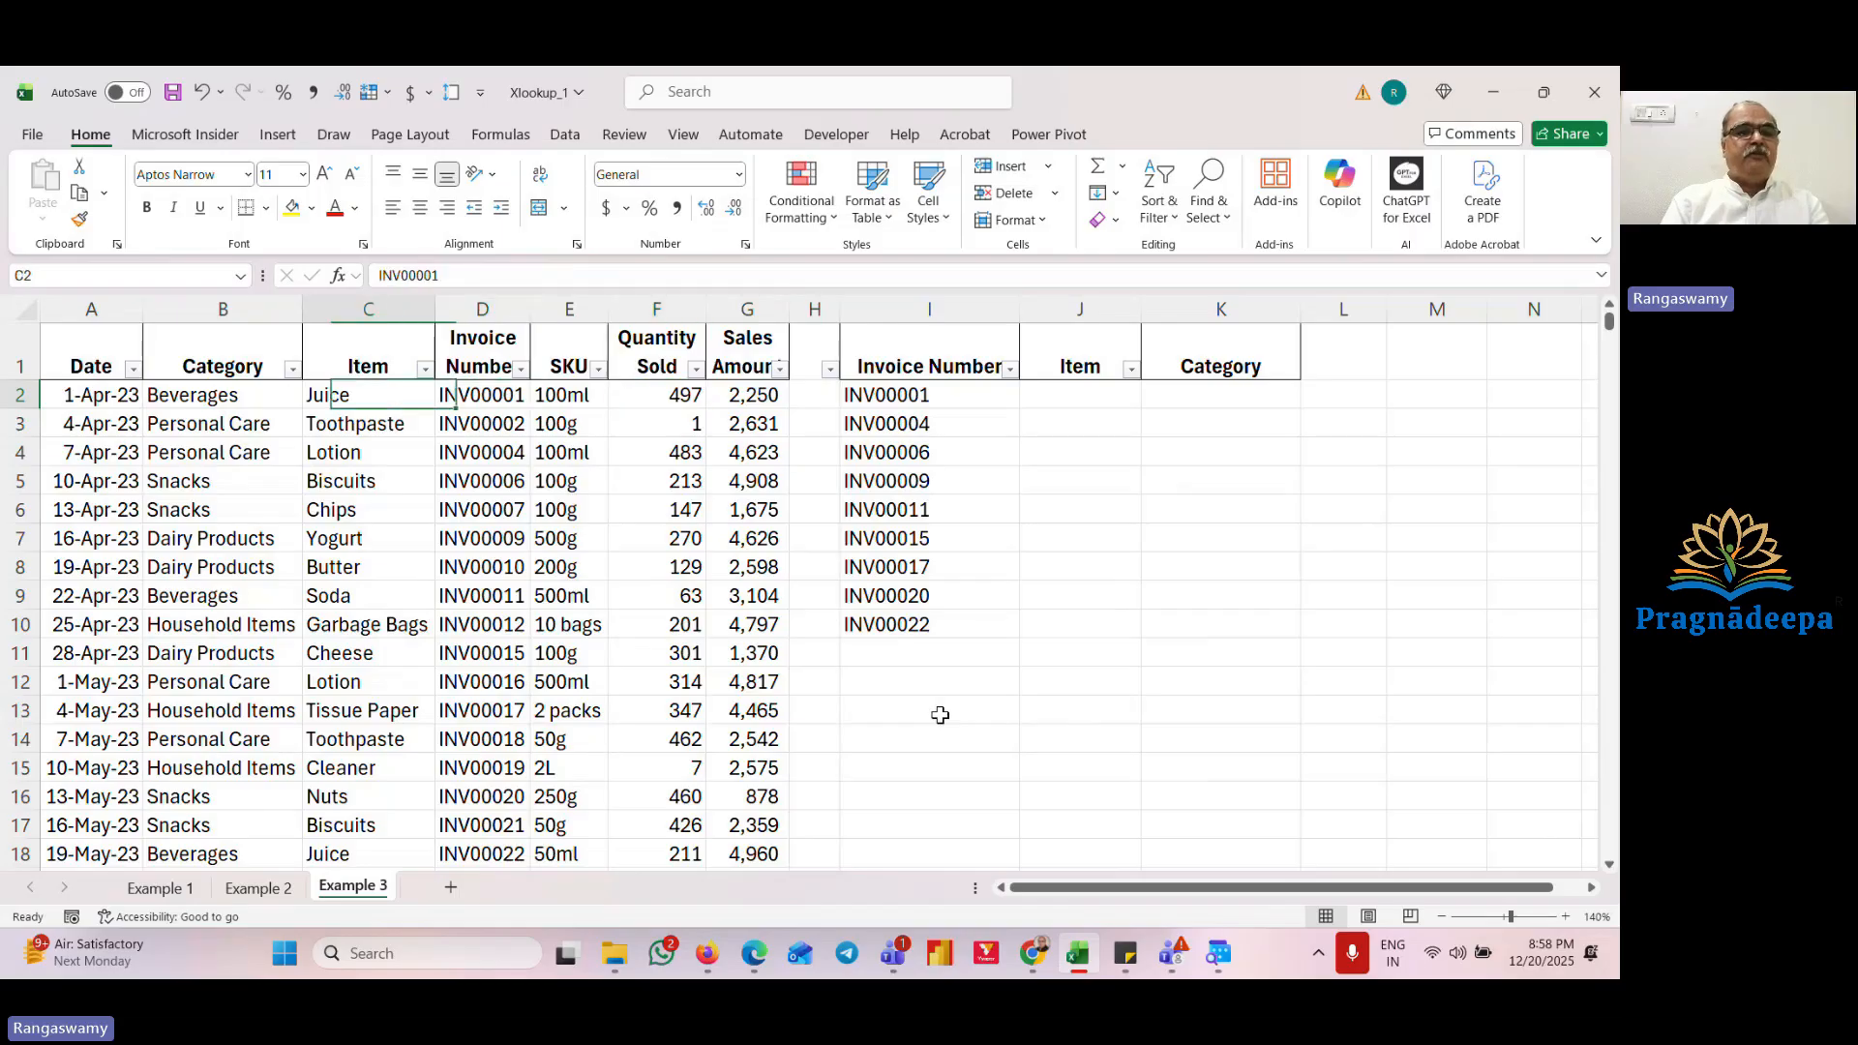
{"action": "key", "text": "Right"}
{"action": "key", "text": "Right"}
{"action": "key", "text": "Right"}
{"action": "key", "text": "Right"}
{"action": "key", "text": "Right"}
{"action": "key", "text": "Right"}
{"action": "key", "text": "Right"}
{"action": "key", "text": "Right"}
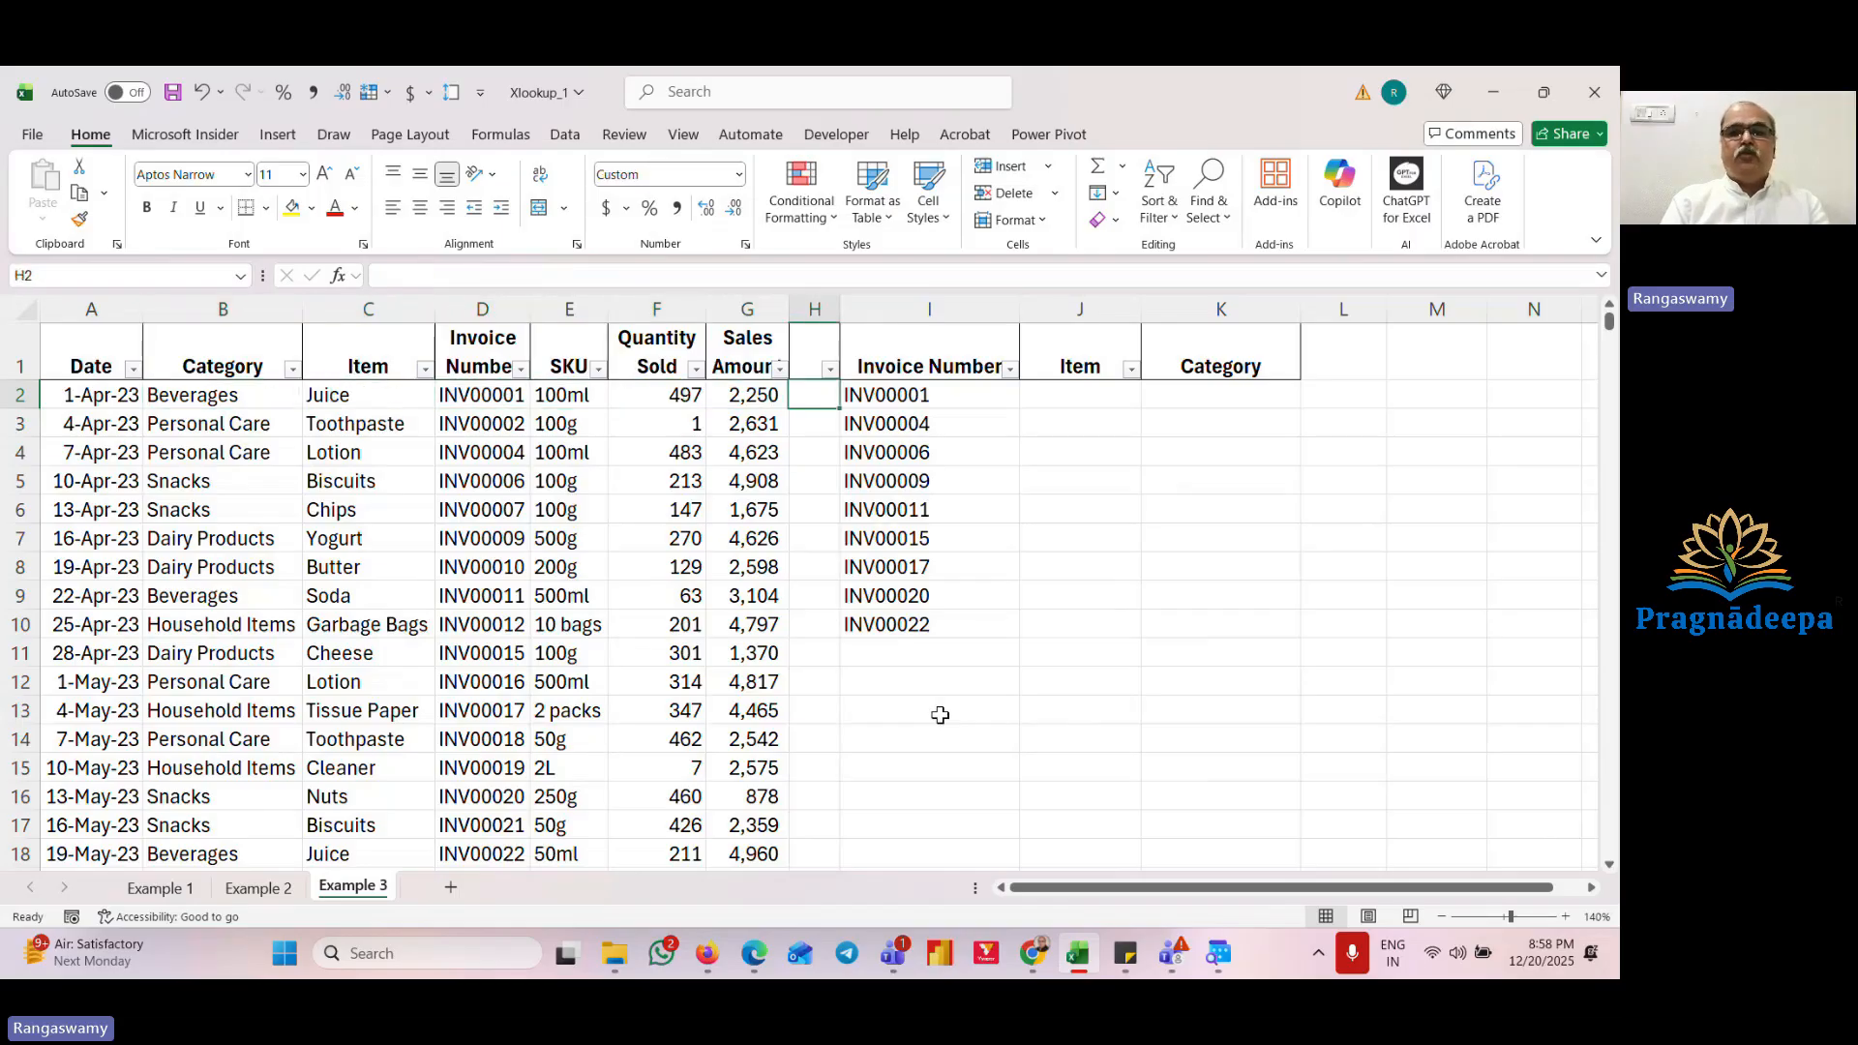
{"action": "key", "text": "Up"}
{"action": "key", "text": "Left"}
{"action": "key", "text": "Left"}
{"action": "key", "text": "Left"}
{"action": "key", "text": "Left"}
{"action": "key", "text": "Left"}
{"action": "key", "text": "Left"}
{"action": "key", "text": "Left"}
{"action": "key", "text": "Left"}
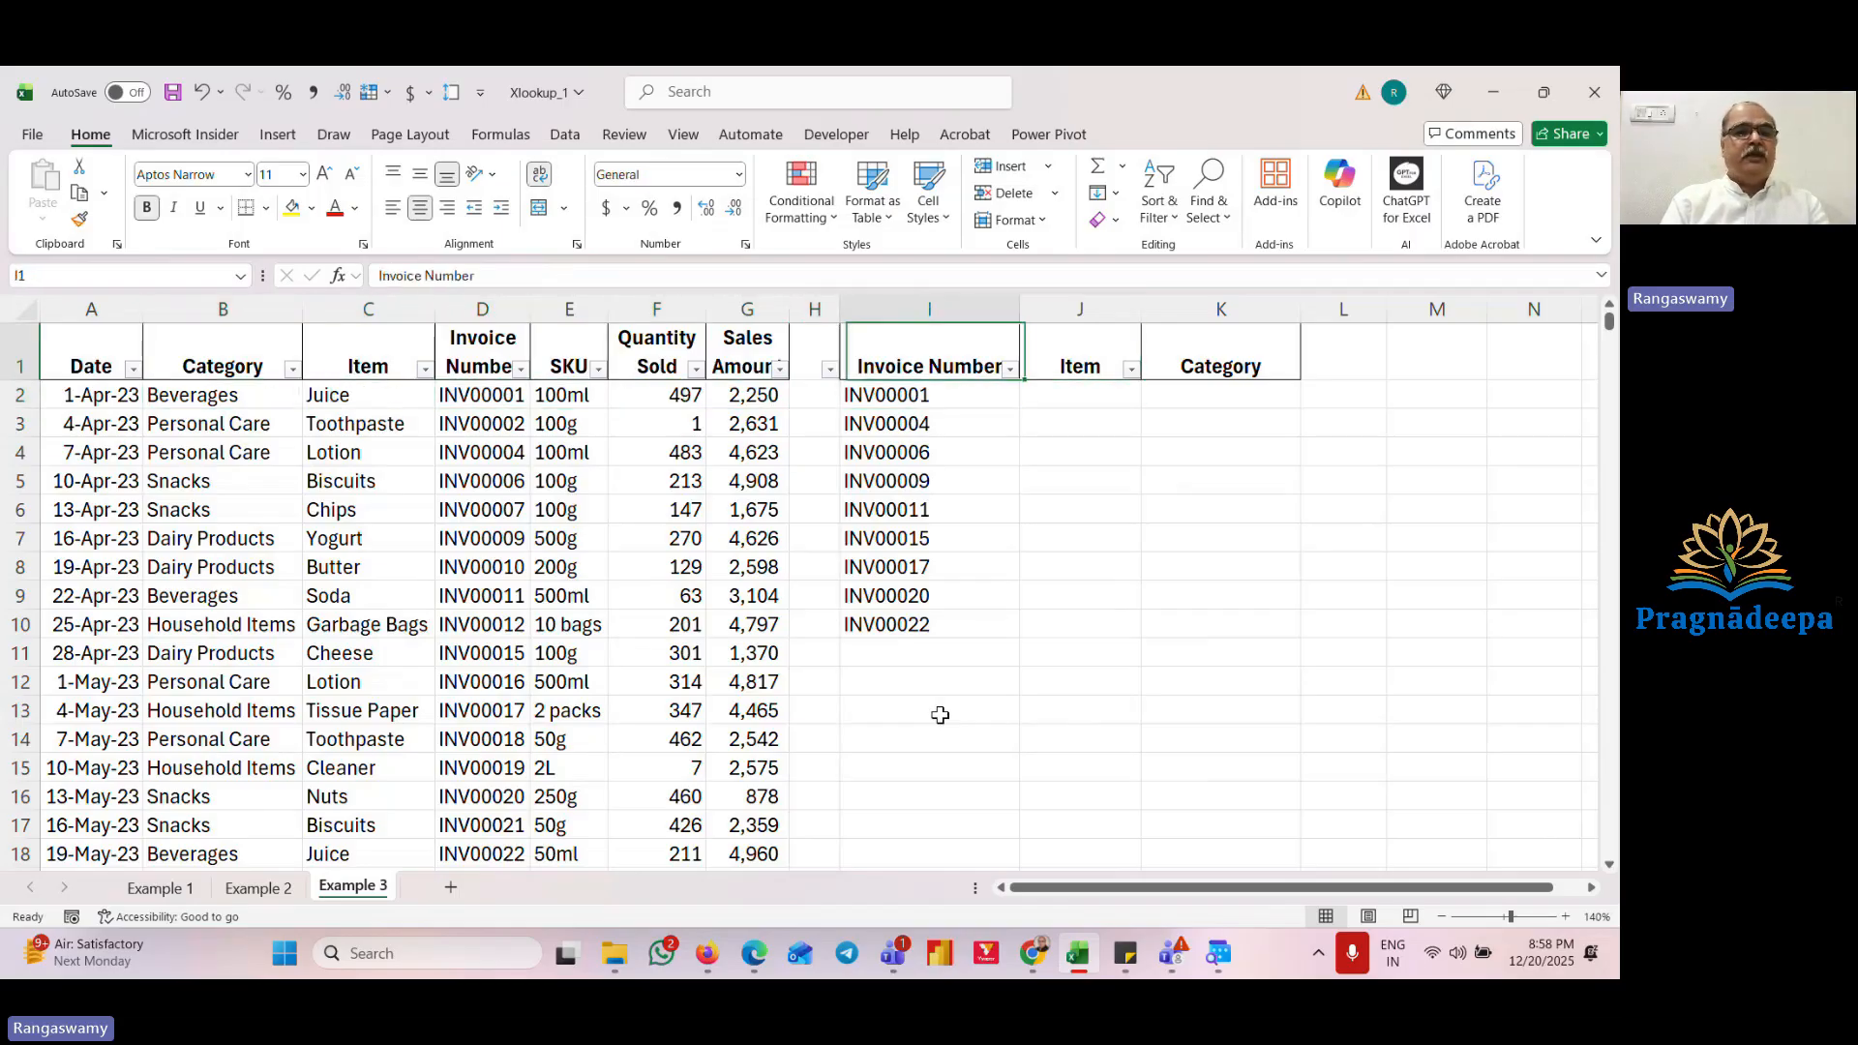
{"action": "key", "text": "Down"}
{"action": "key", "text": "Up"}
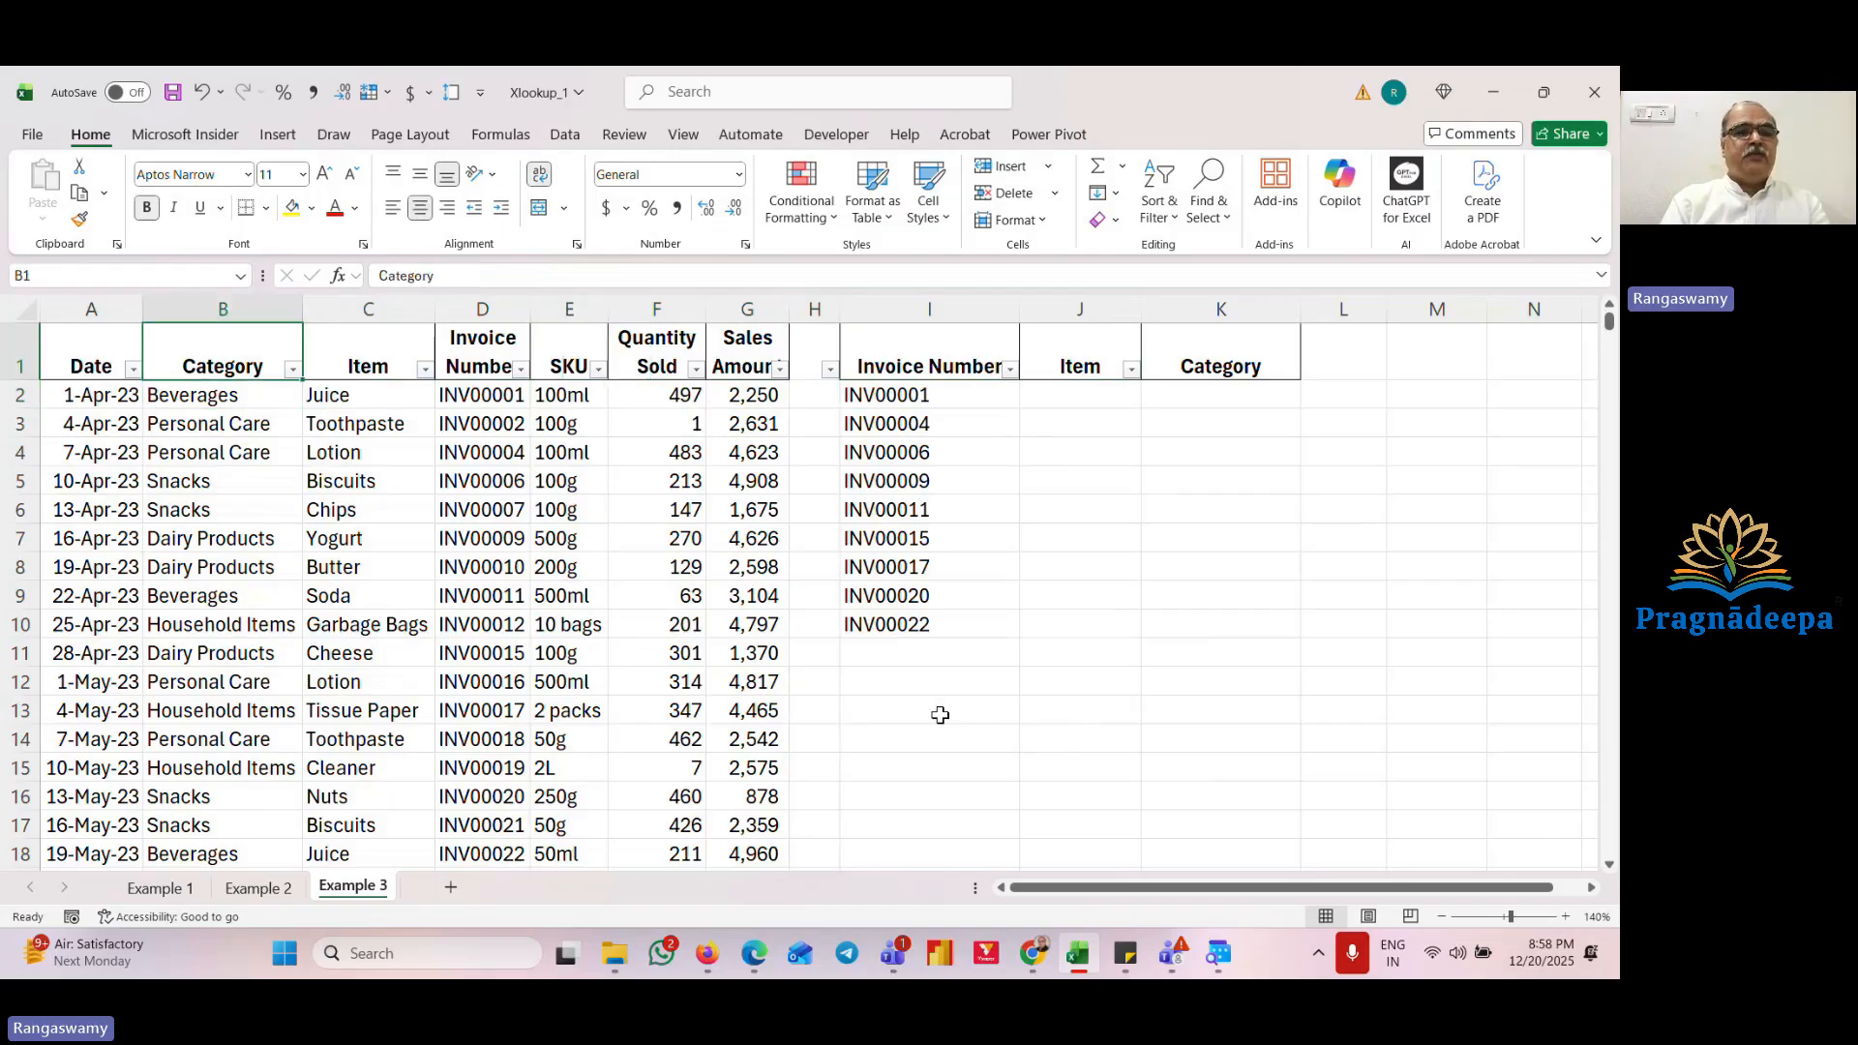
{"action": "key", "text": "shift+Right"}
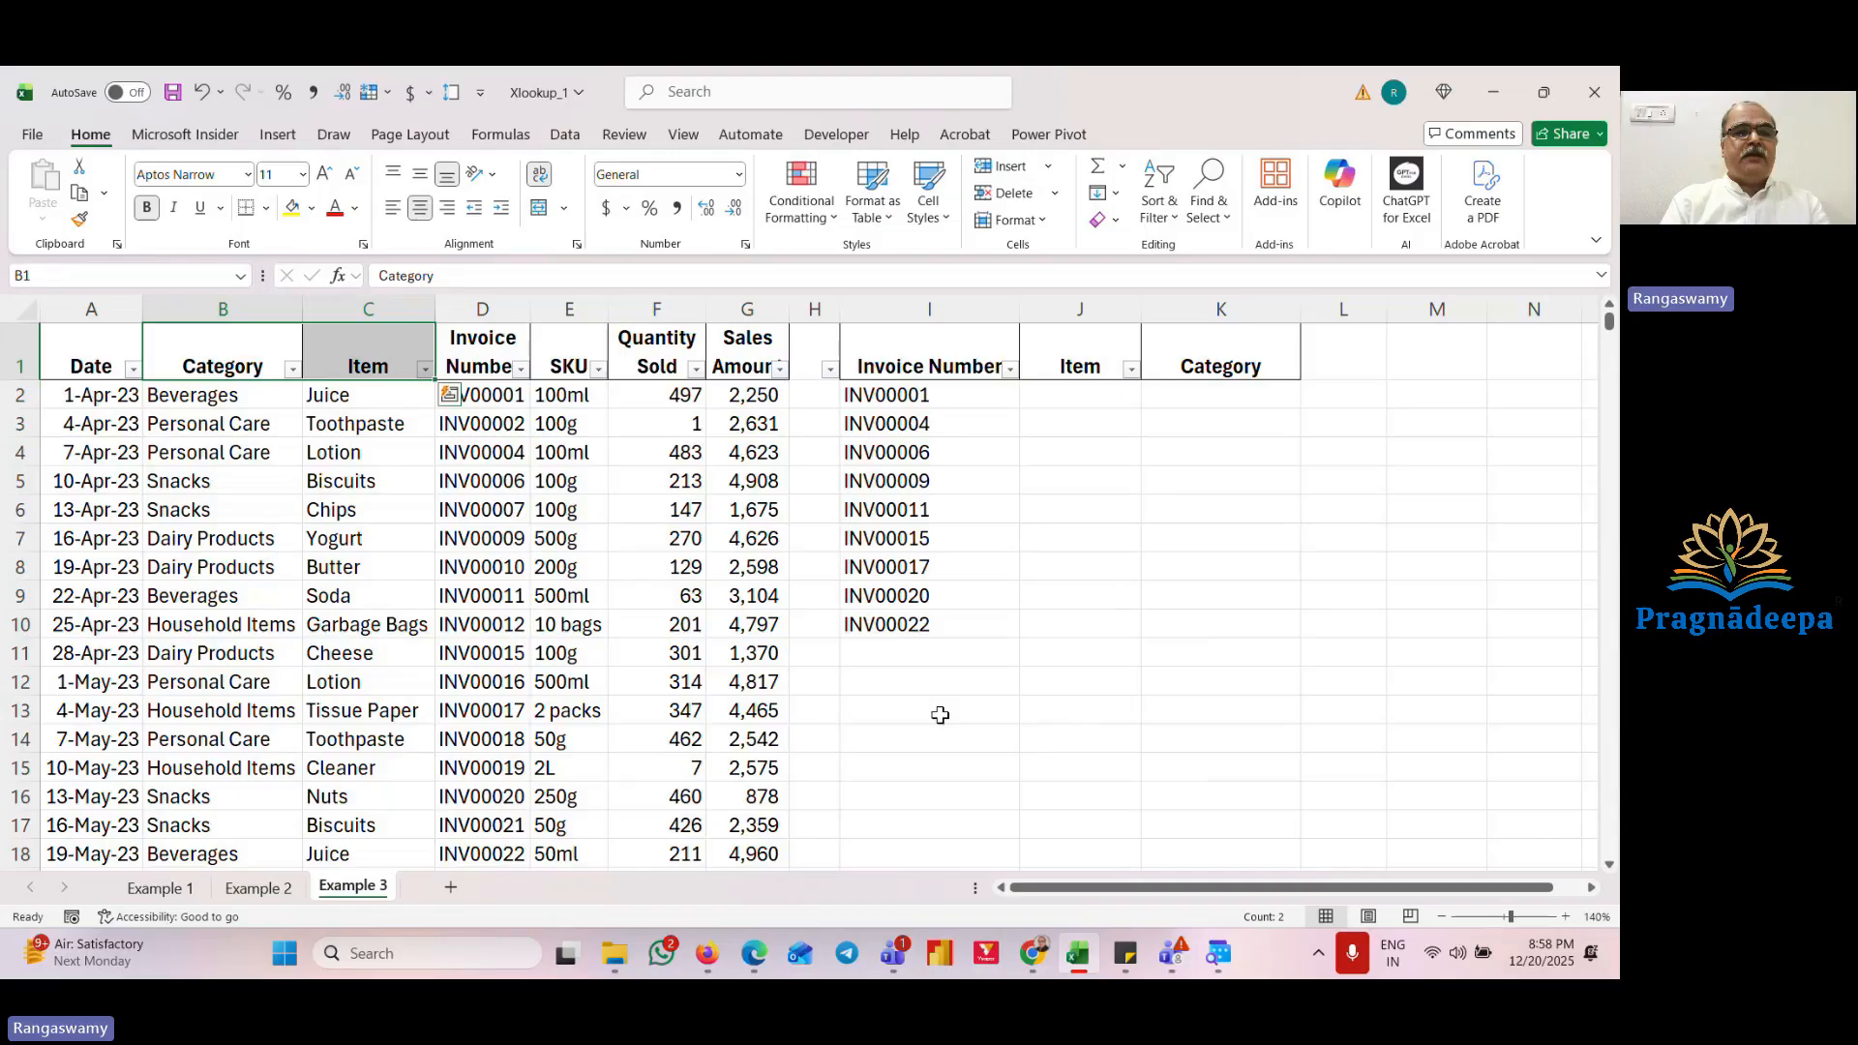
{"action": "key", "text": "Right"}
{"action": "key", "text": "Right"}
{"action": "key", "text": "Right"}
{"action": "key", "text": "Right"}
{"action": "key", "text": "Right"}
{"action": "key", "text": "Right"}
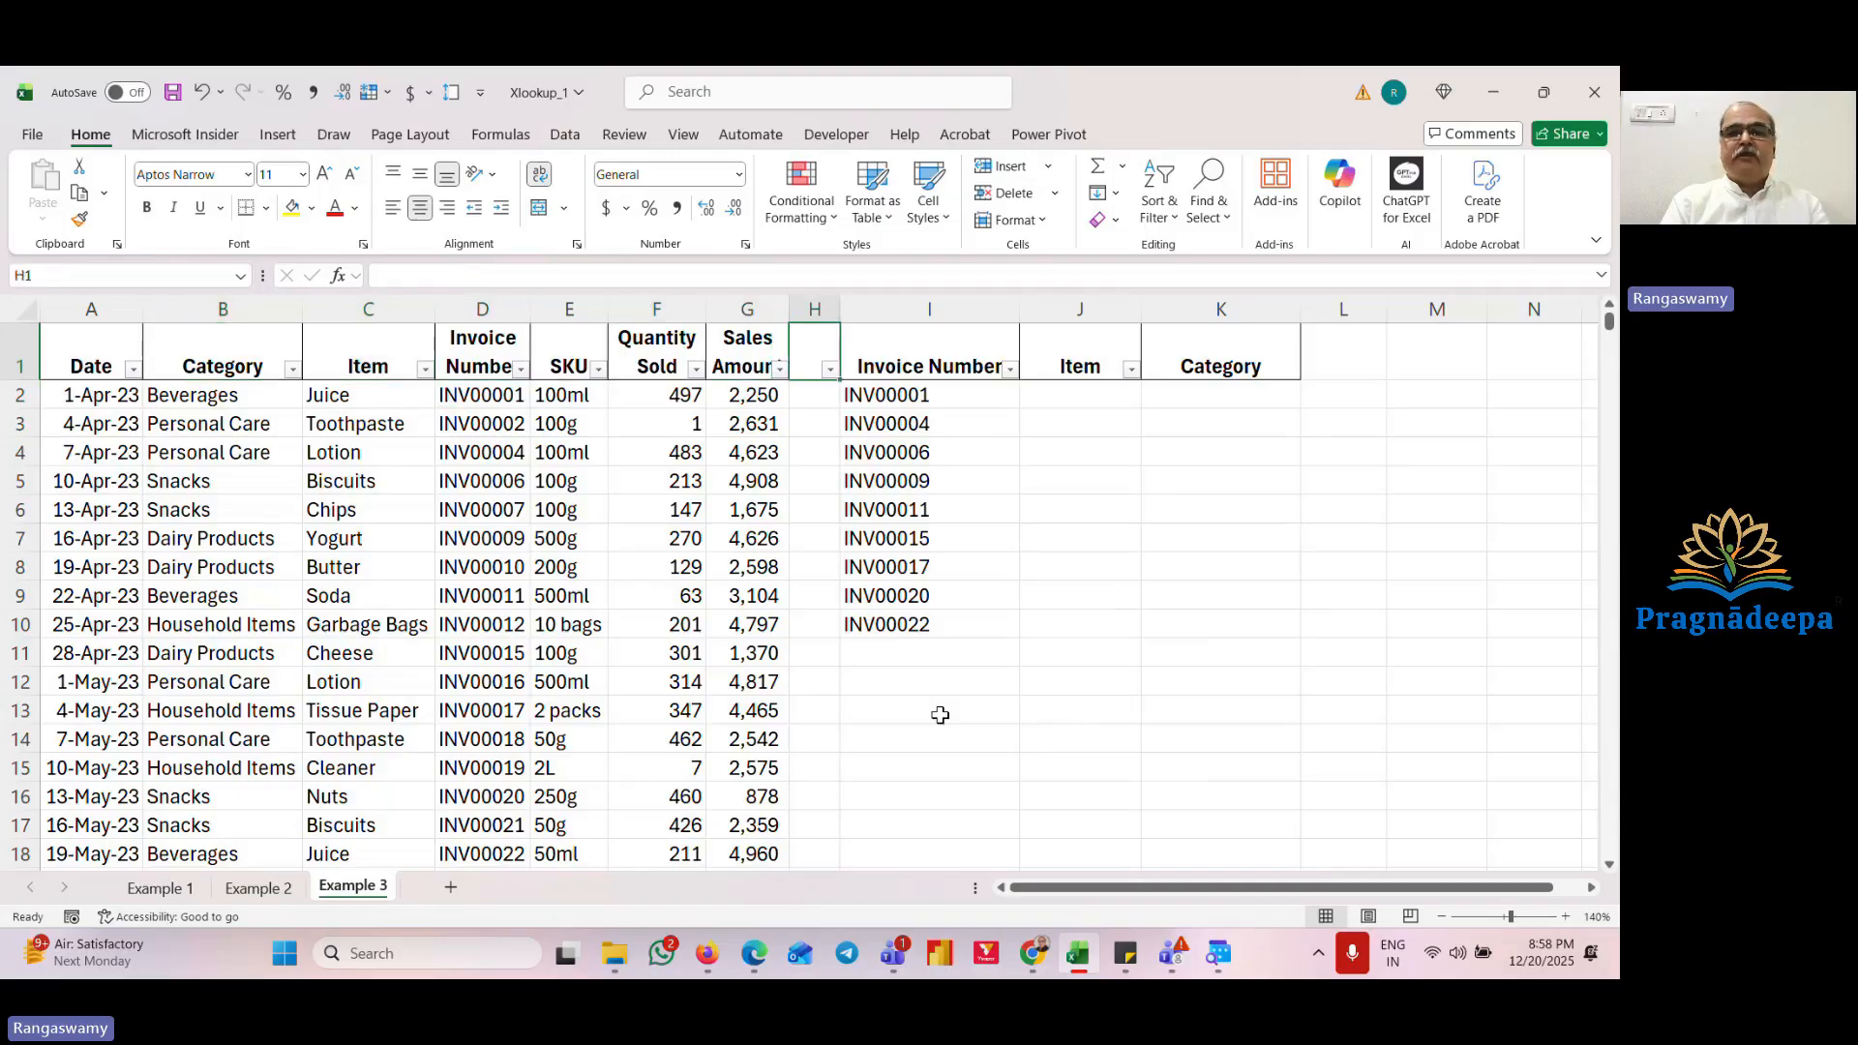
{"action": "key", "text": "Right"}
{"action": "key", "text": "Right"}
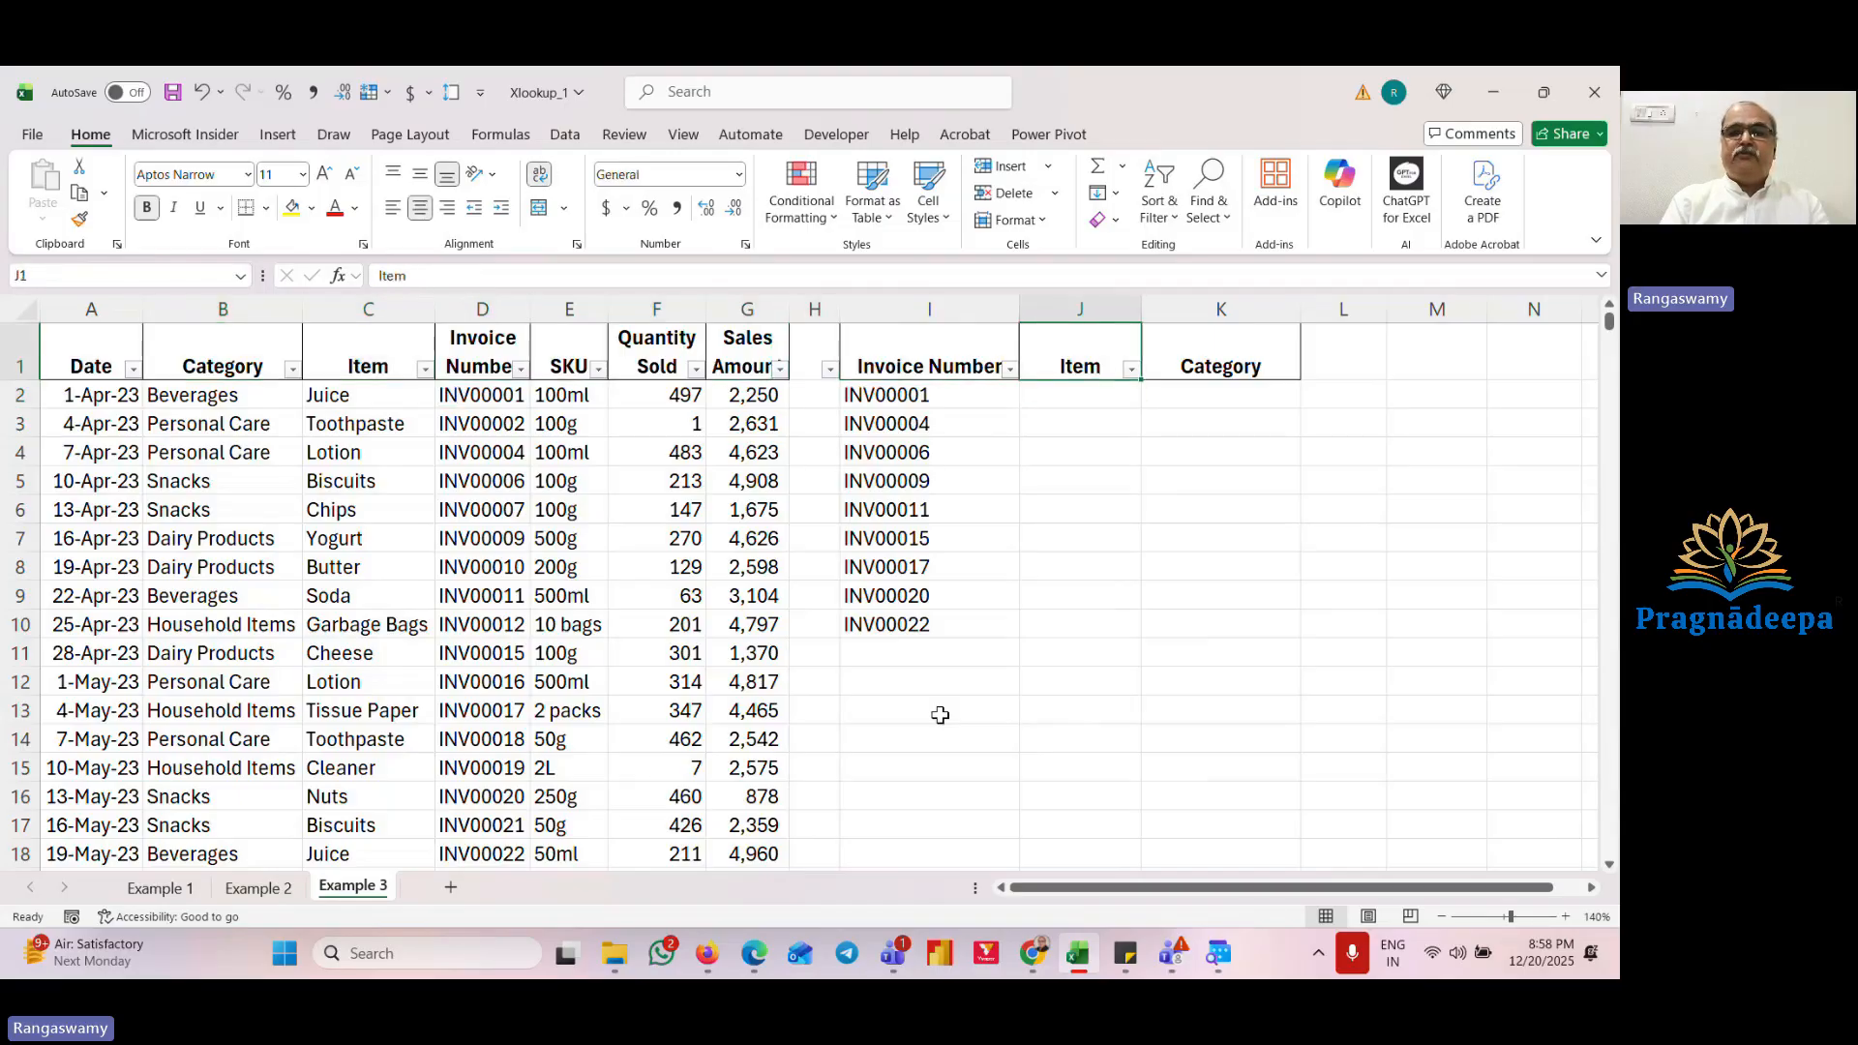
{"action": "key", "text": "Right"}
{"action": "key", "text": "Down"}
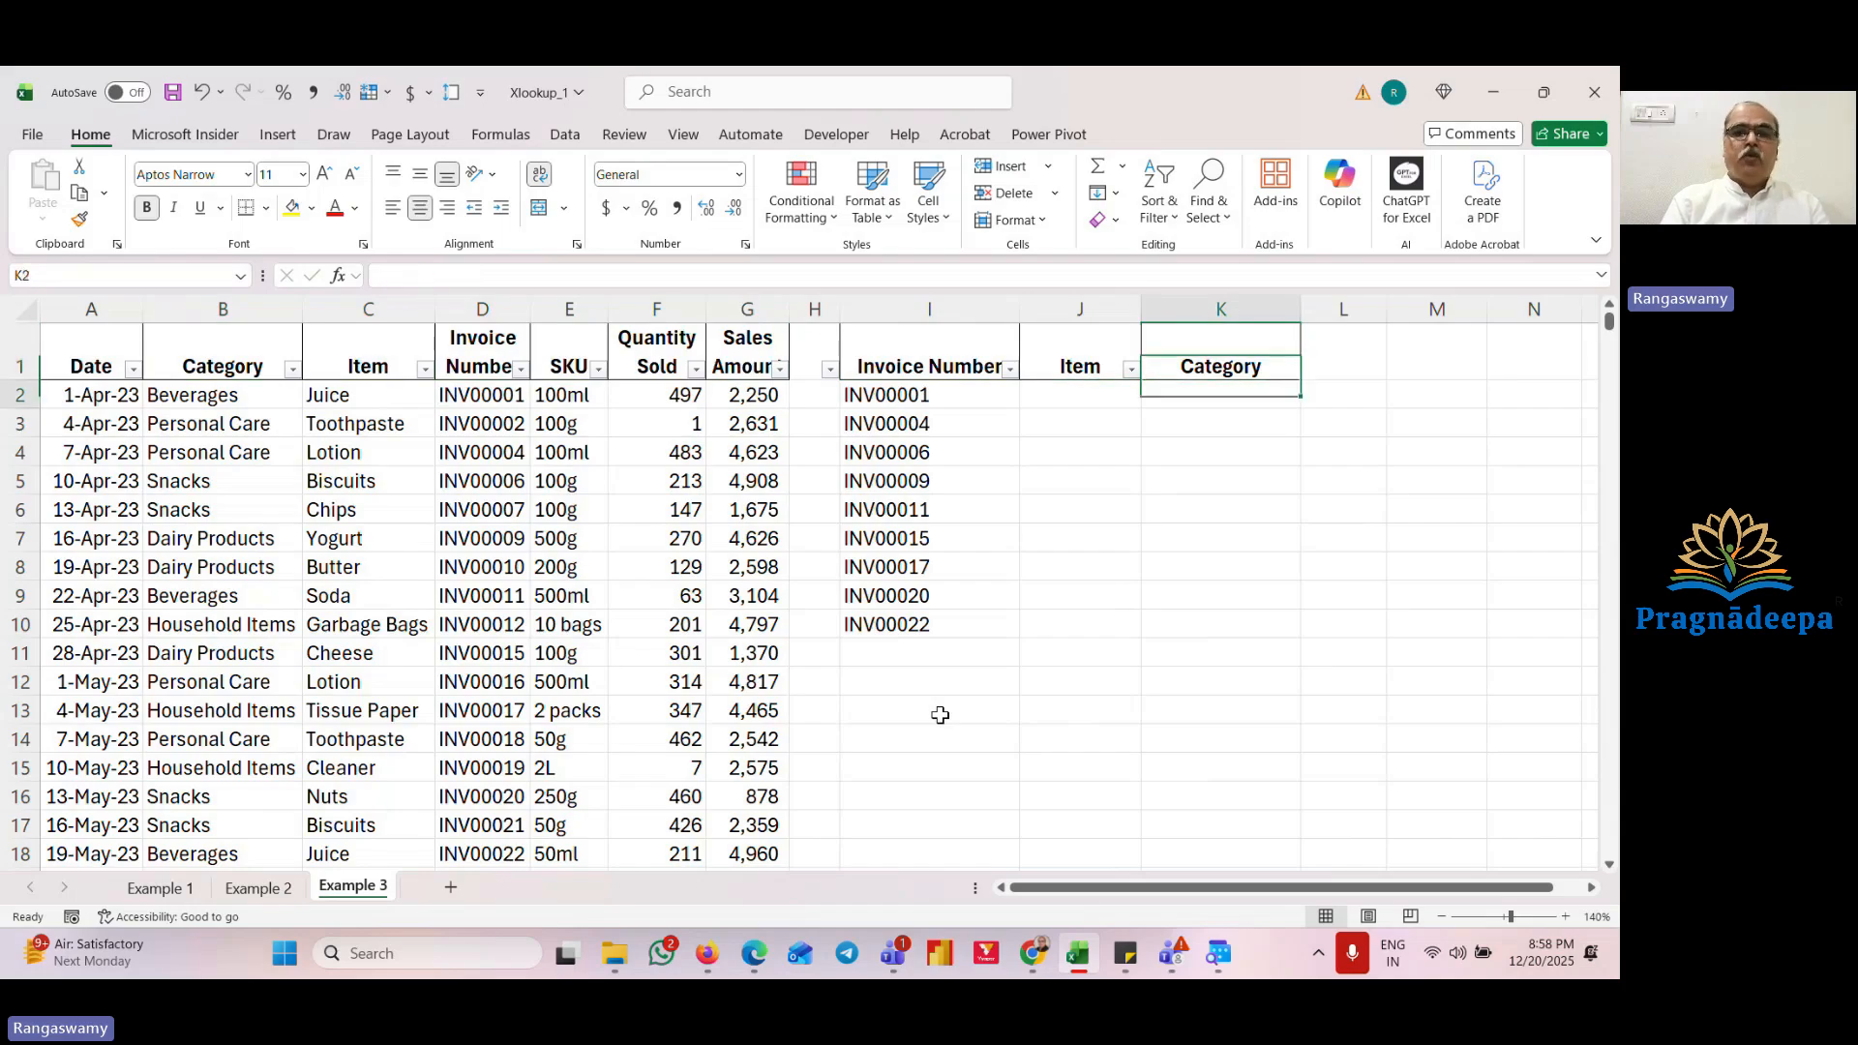
Step: Start an XLOOKUP in J2 using $I$2 as the lookup value and $D$2:$D$348 as the lookup array
{"action": "key", "text": "Left"}
{"action": "type", "text": "=xlo"}
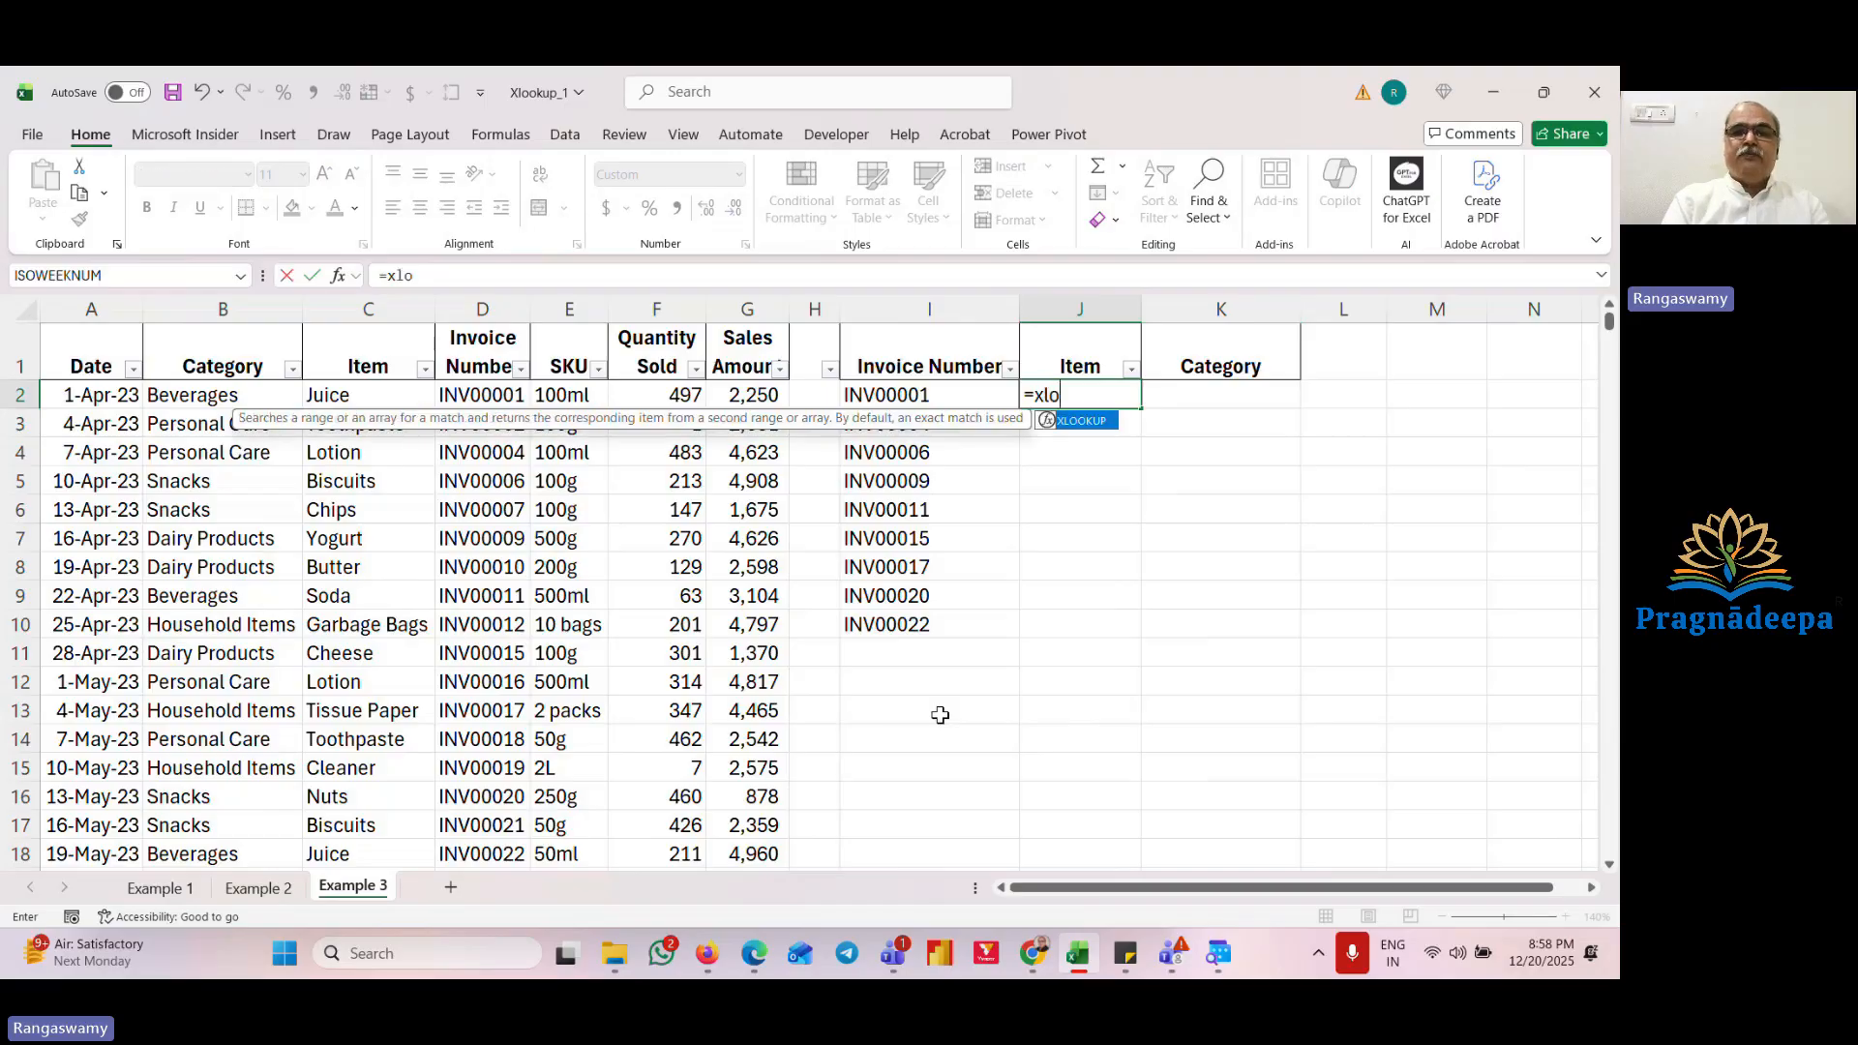
{"action": "key", "text": "Tab"}
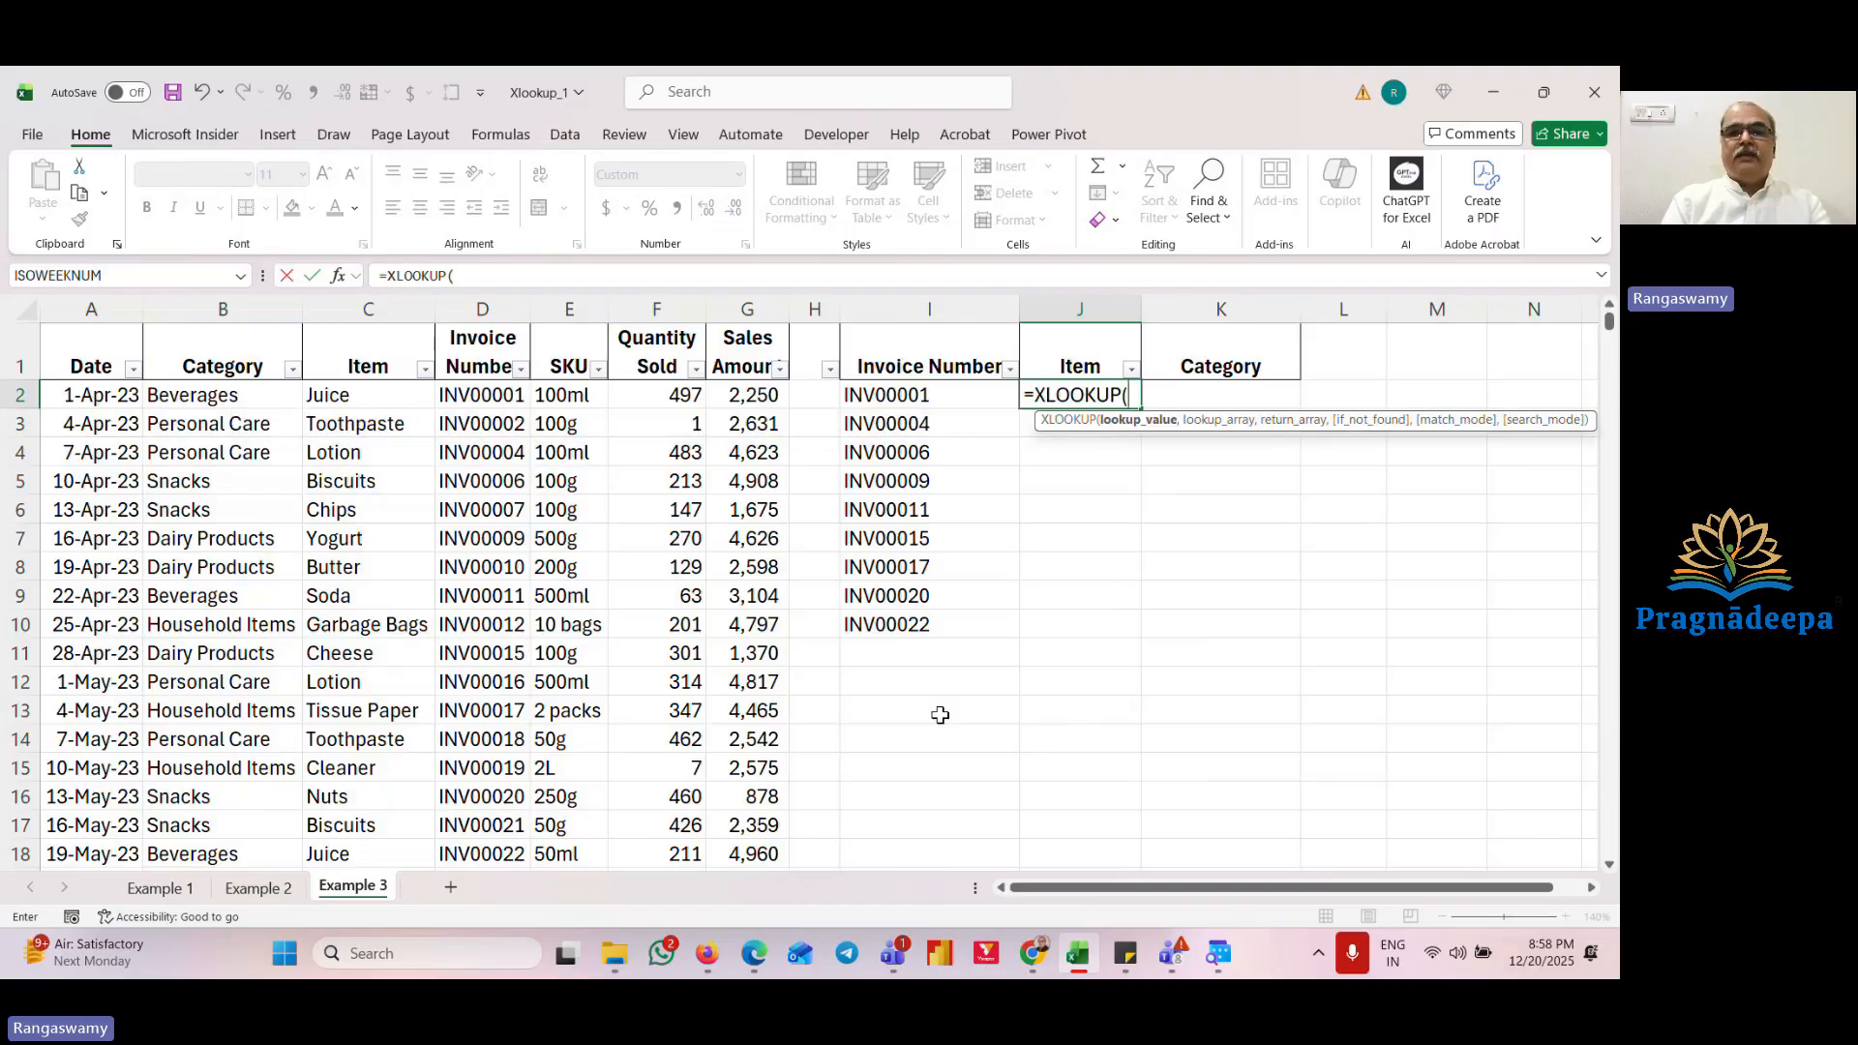
{"action": "key", "text": "Left"}
{"action": "type", "text": ","}
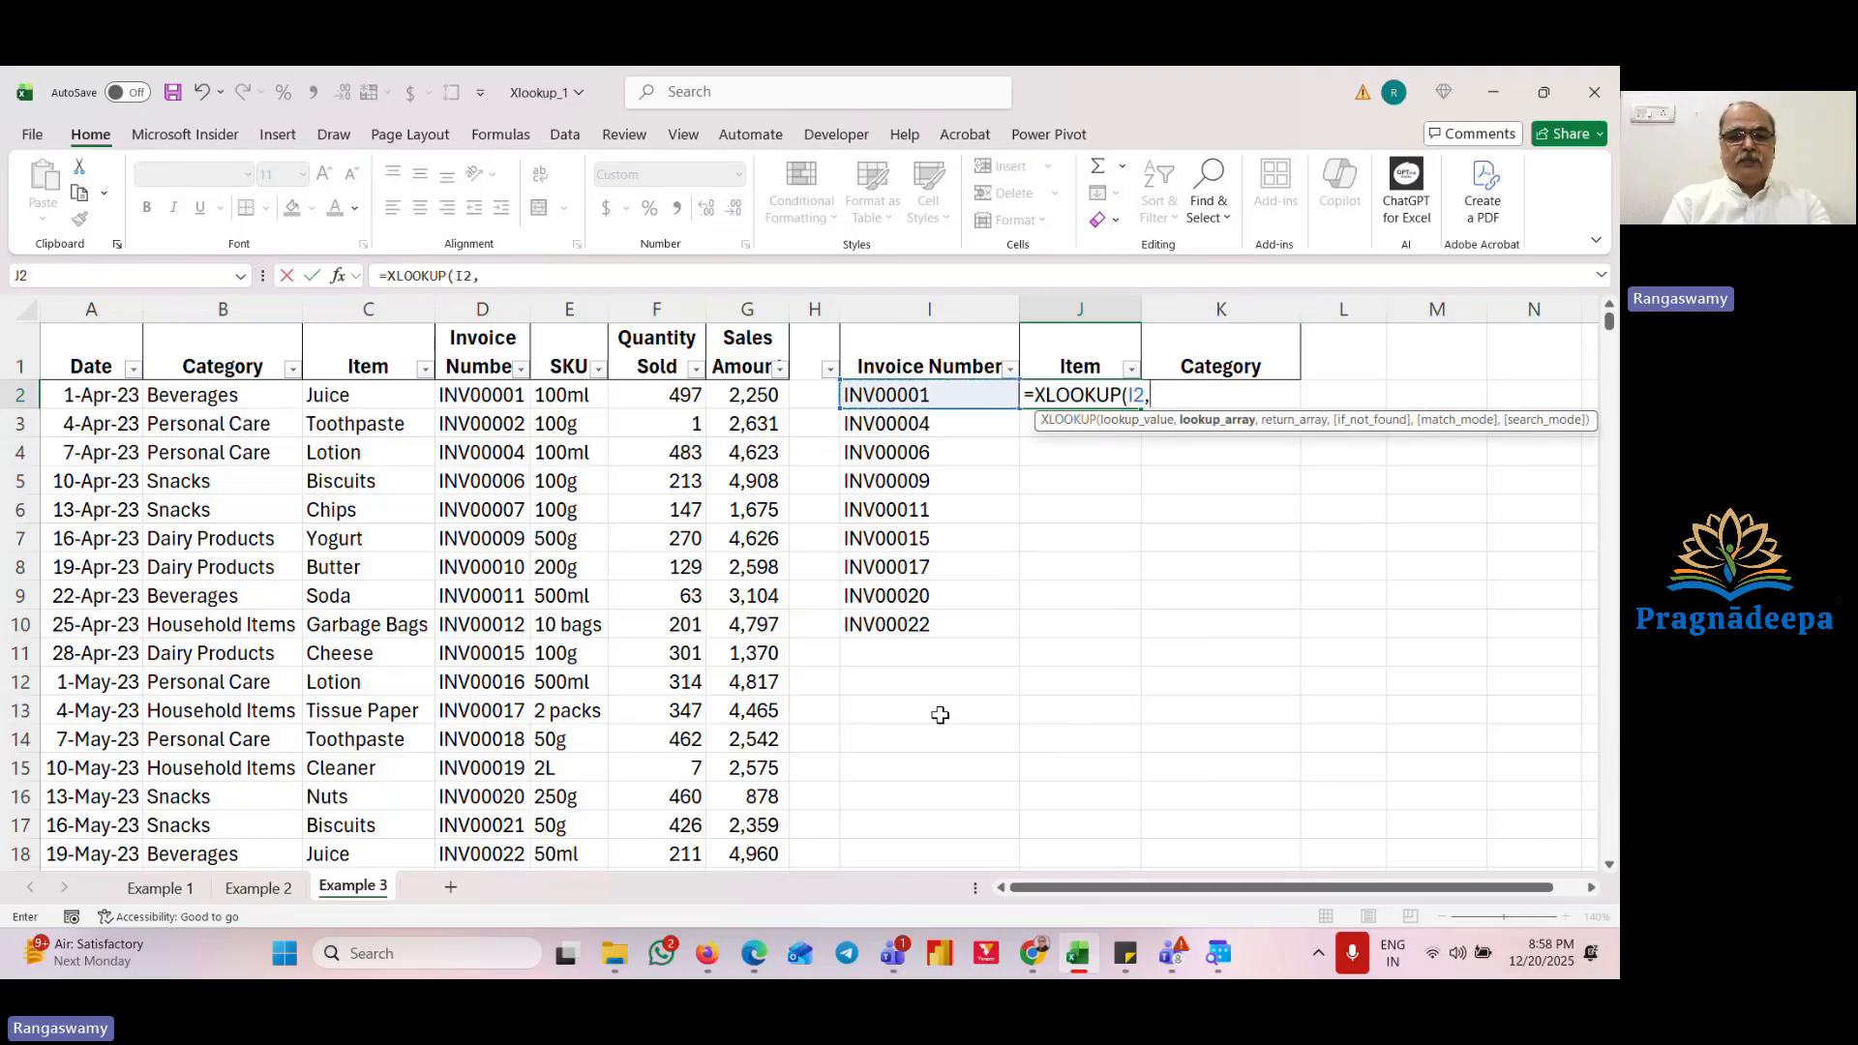
{"action": "key", "text": "F4"}
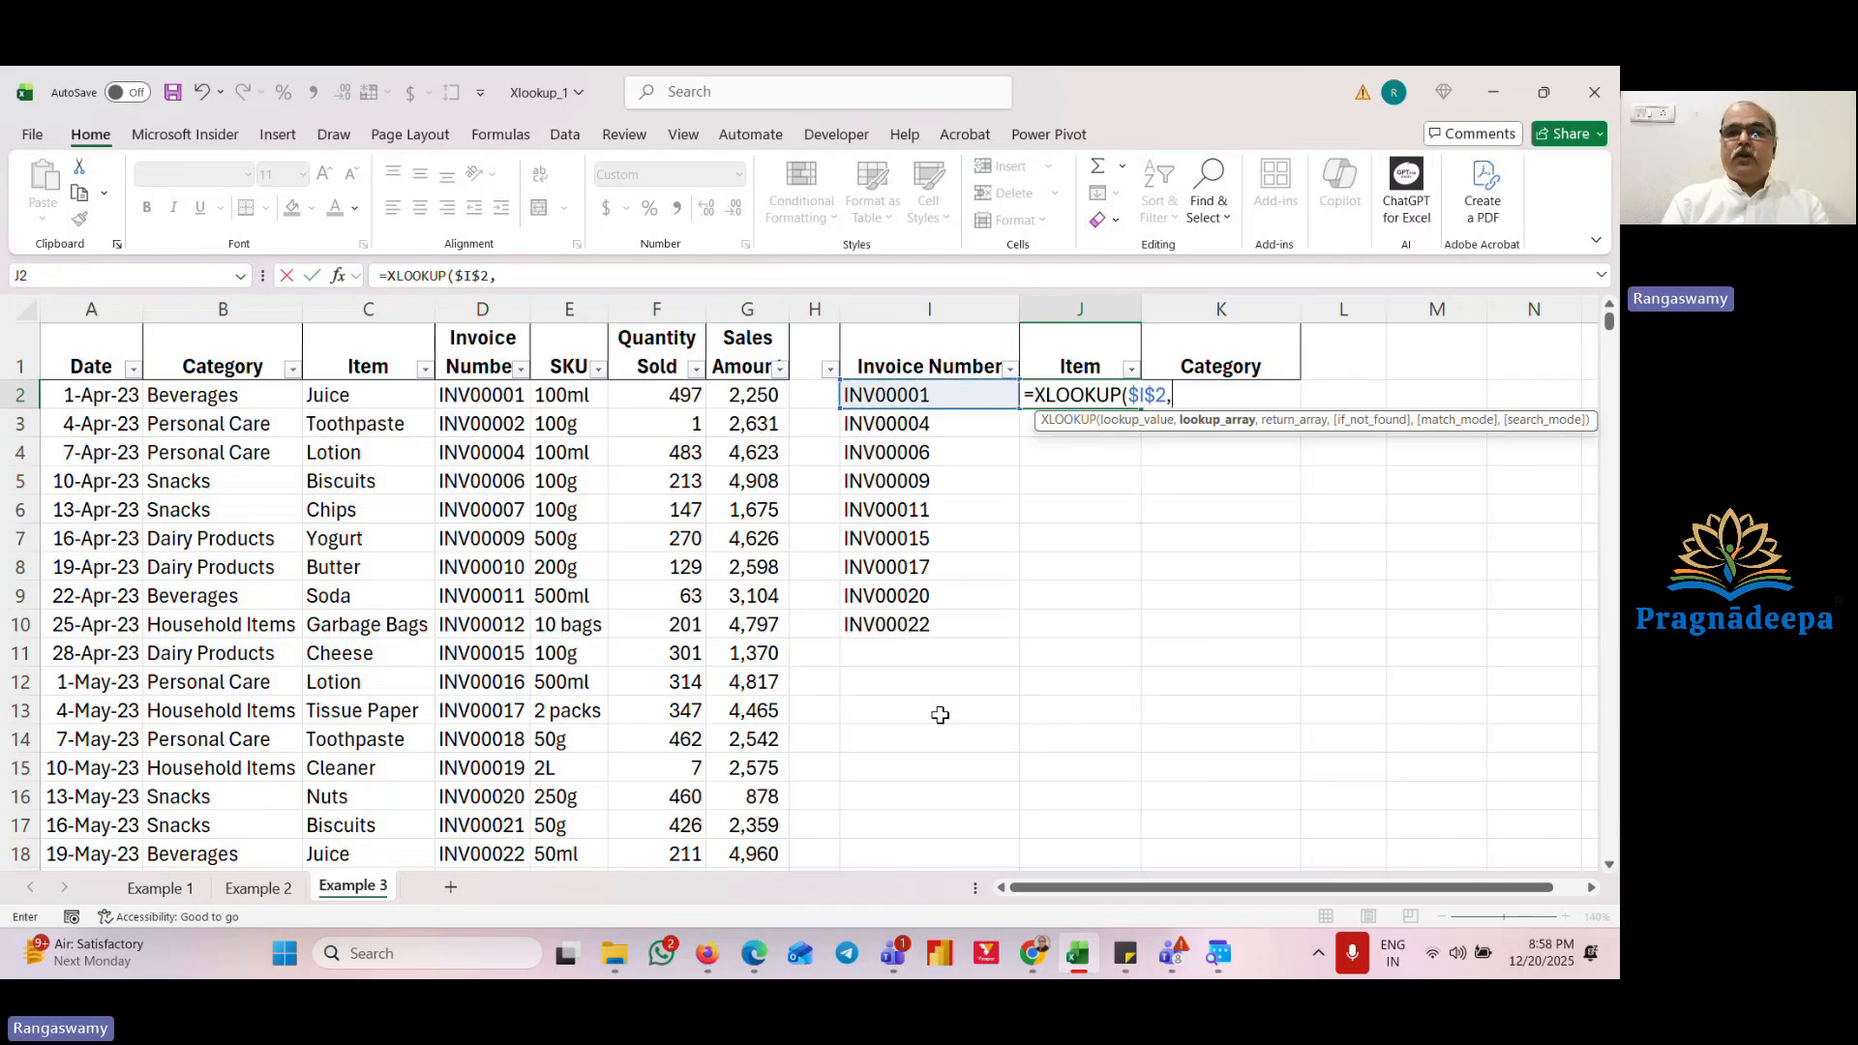
{"action": "key", "text": "Left"}
{"action": "key", "text": "Left"}
{"action": "key", "text": "Left"}
{"action": "key", "text": "Left"}
{"action": "key", "text": "Left"}
{"action": "key", "text": "Left"}
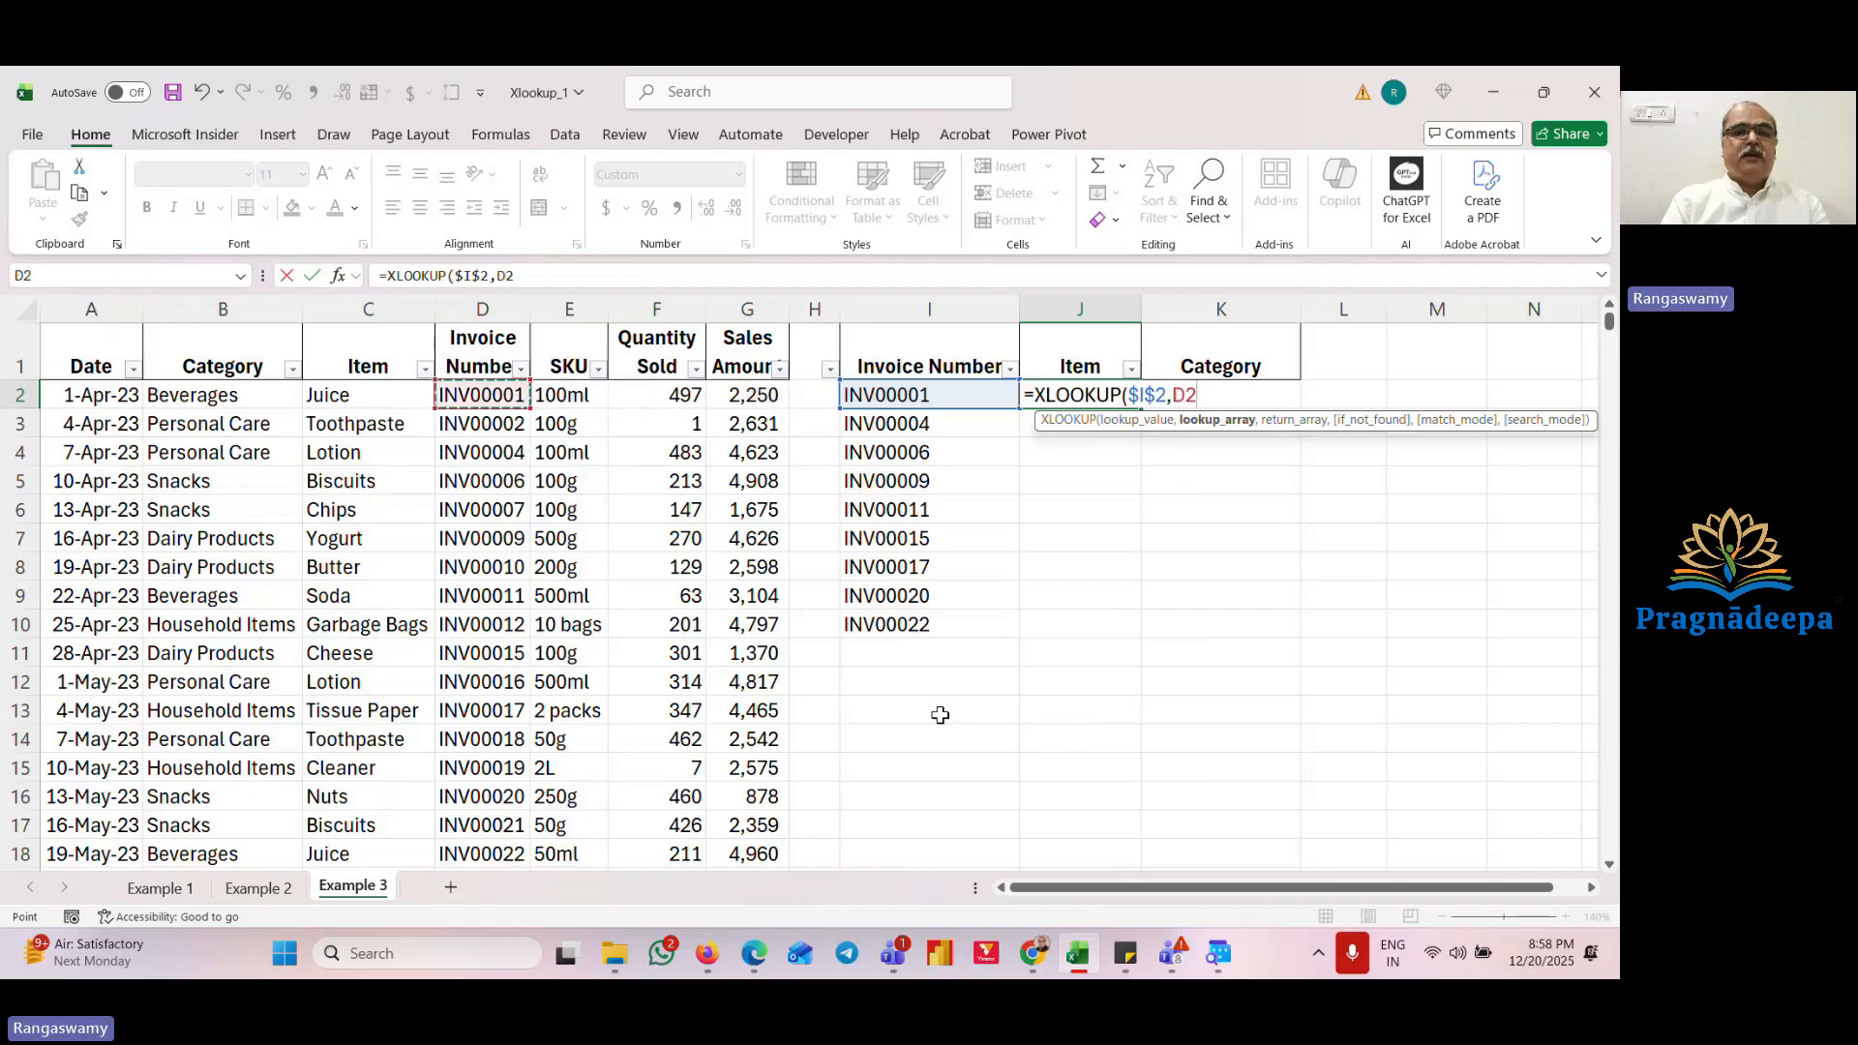
{"action": "key", "text": "ctrl+shift+Down"}
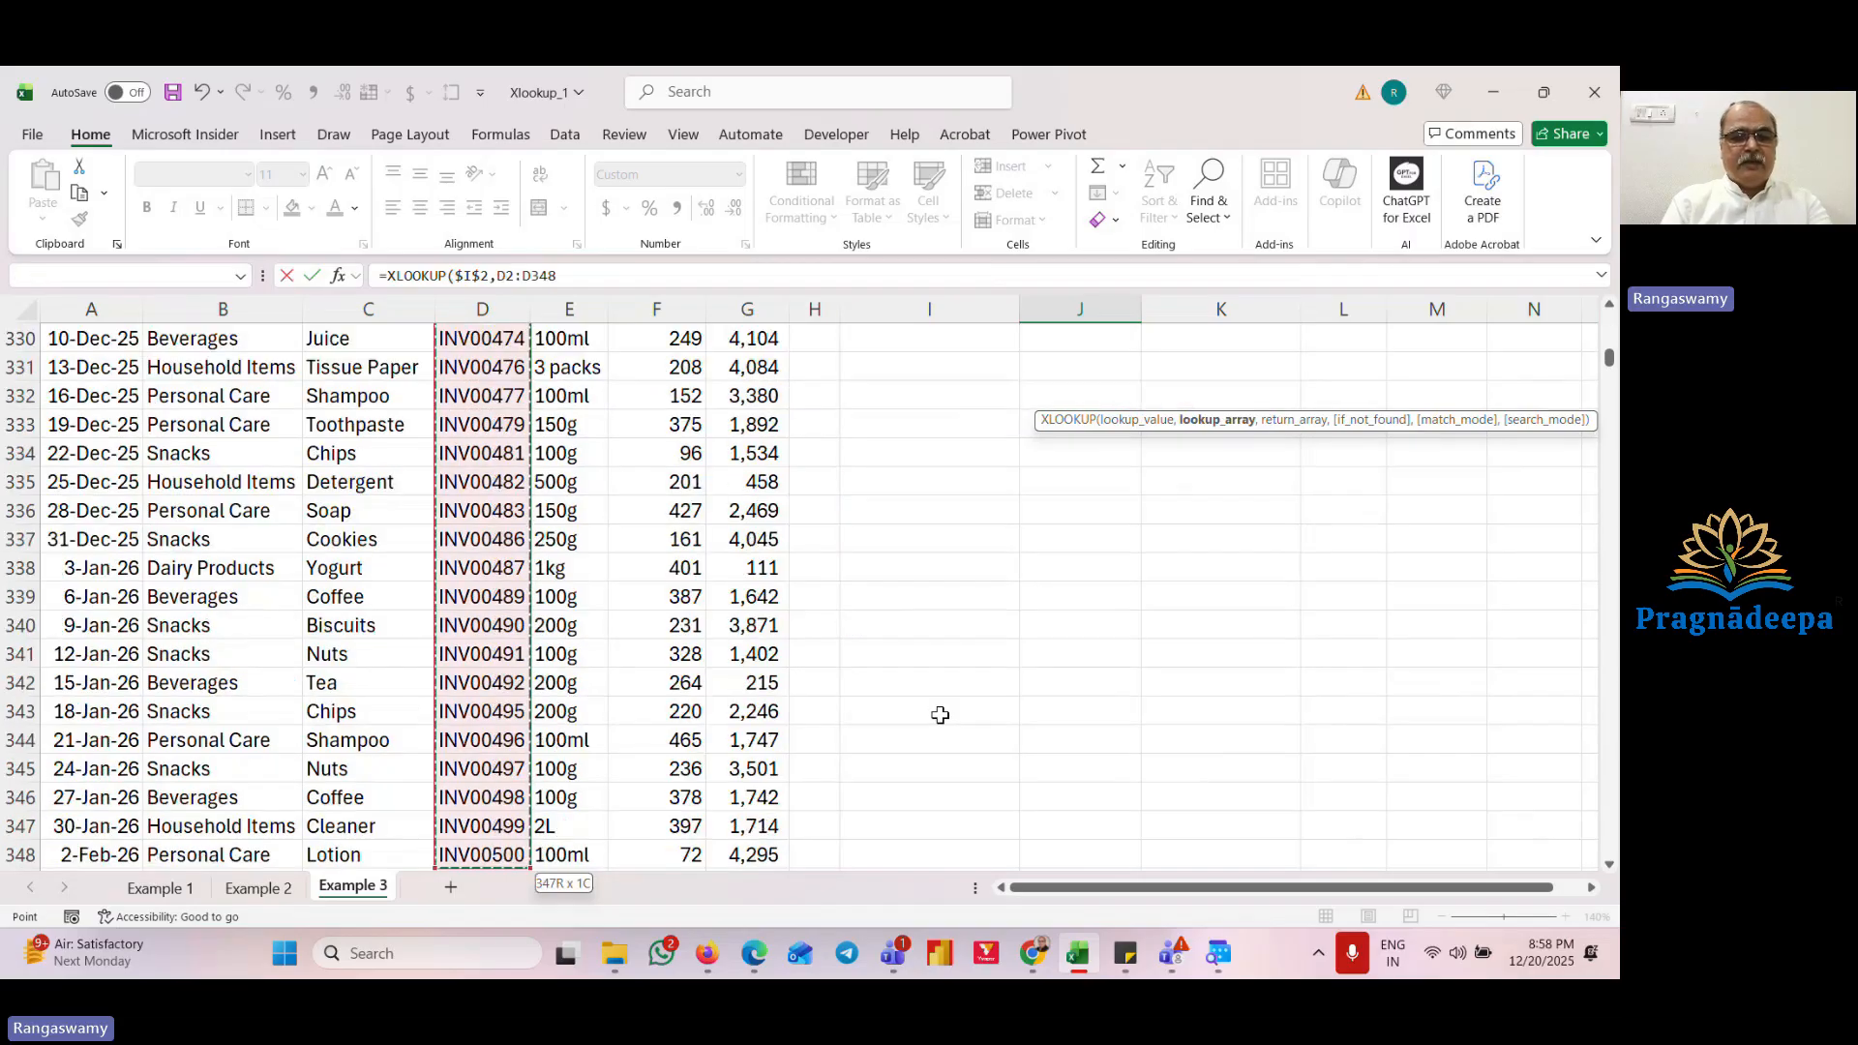
{"action": "key", "text": "F4"}
{"action": "type", "text": ","}
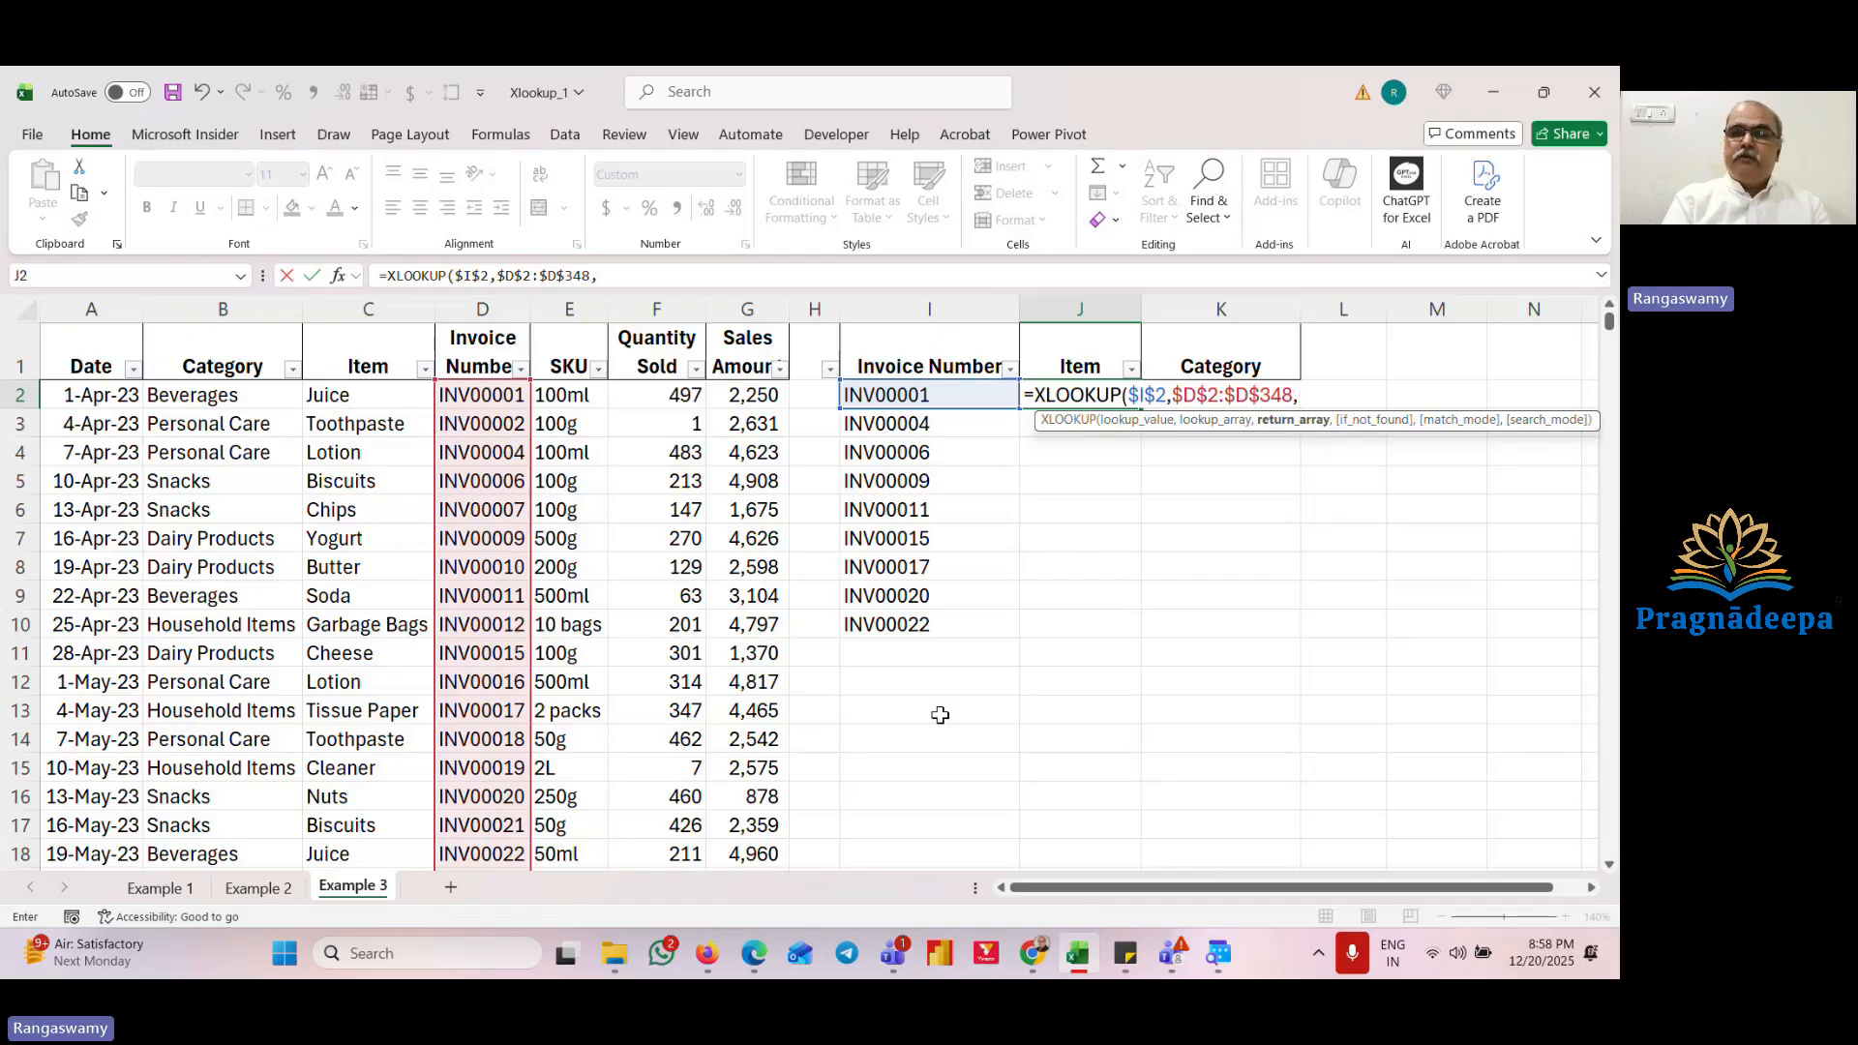
Step: Begin a CHOOSE function with the array constant {1,2} as the XLOOKUP return array in J2
{"action": "type", "text": "chose"}
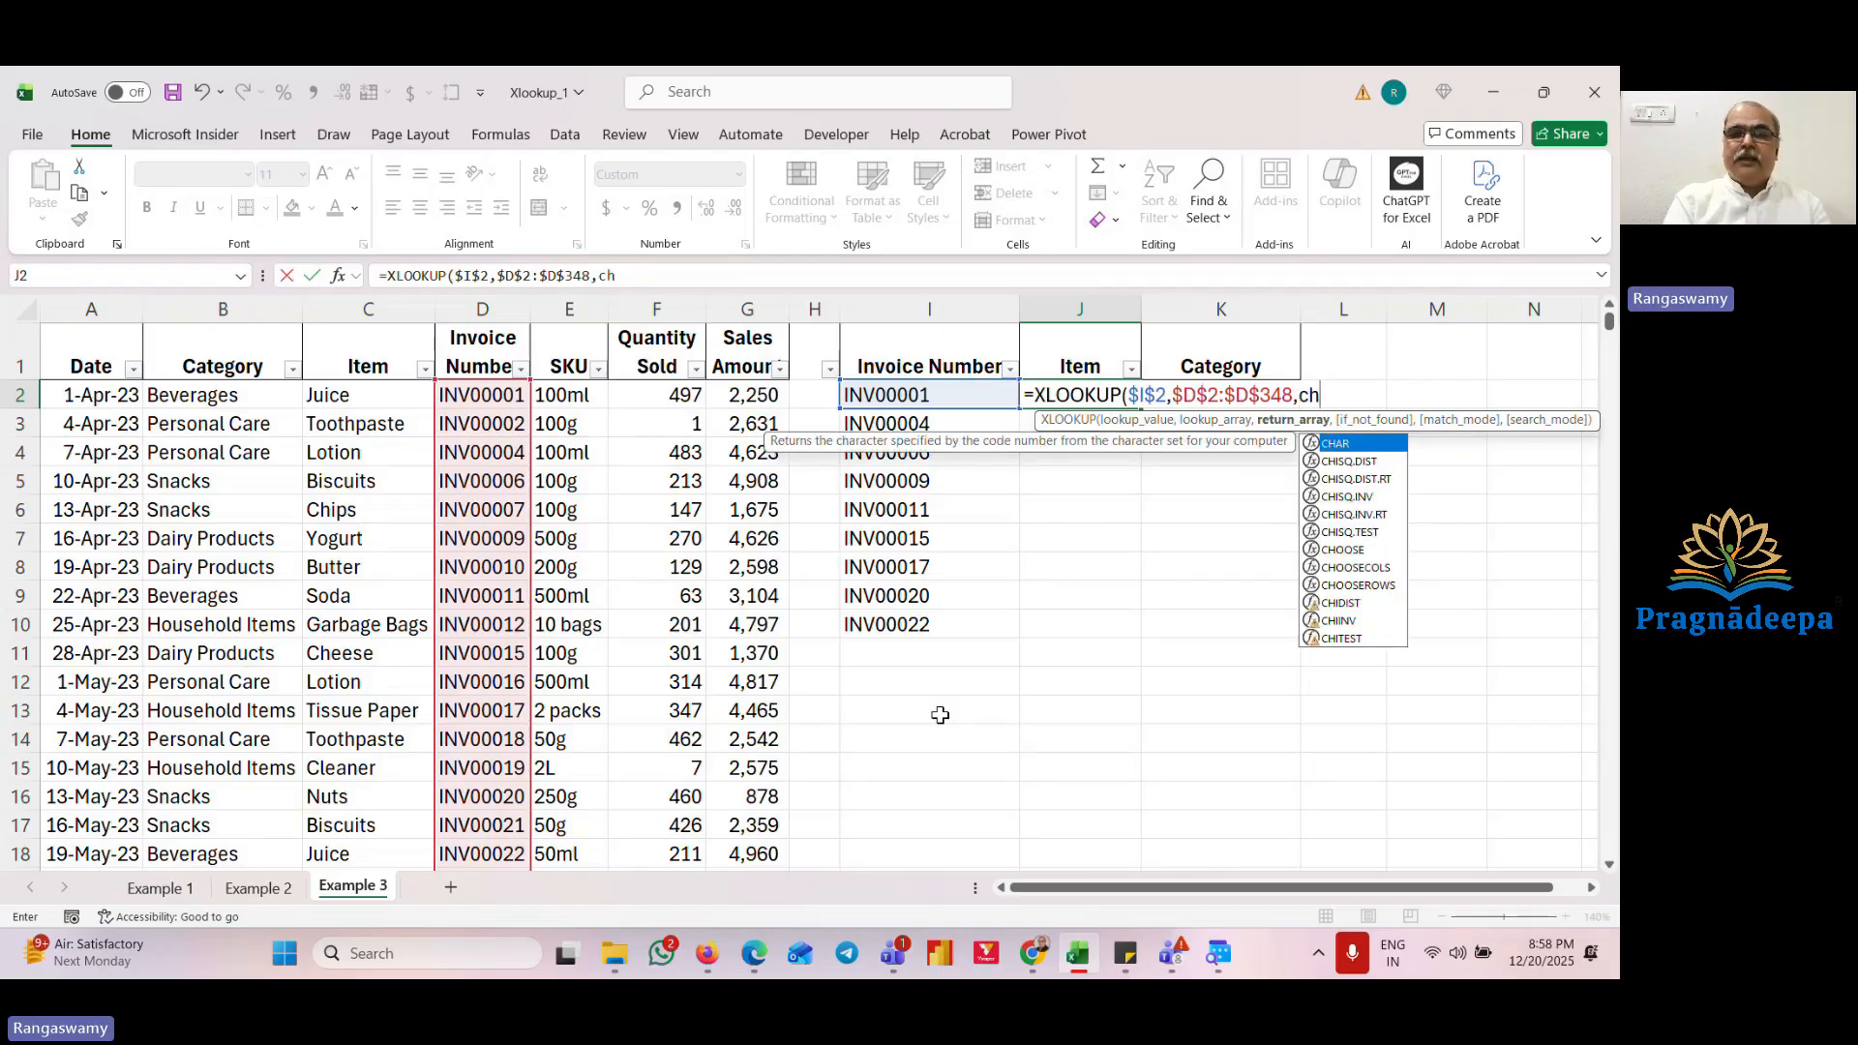
{"action": "key", "text": "BackSpace"}
{"action": "key", "text": "BackSpace"}
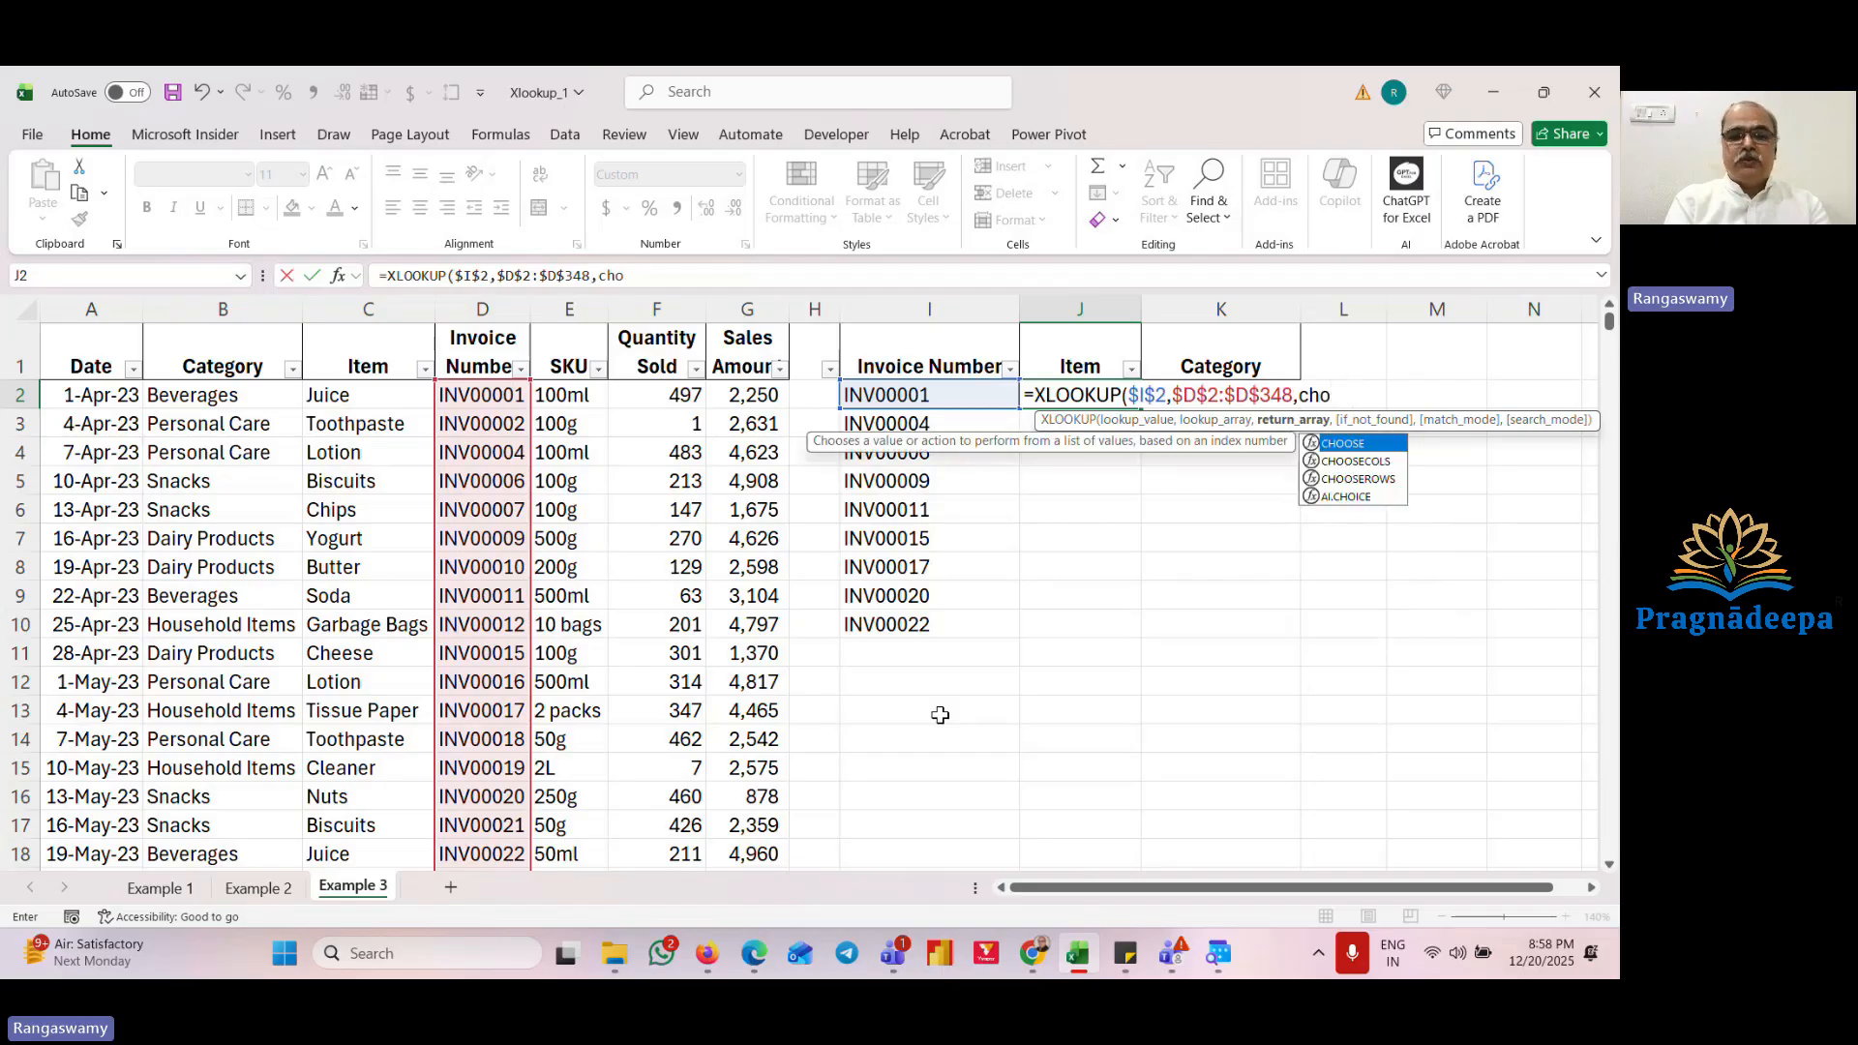
{"action": "type", "text": "ose"}
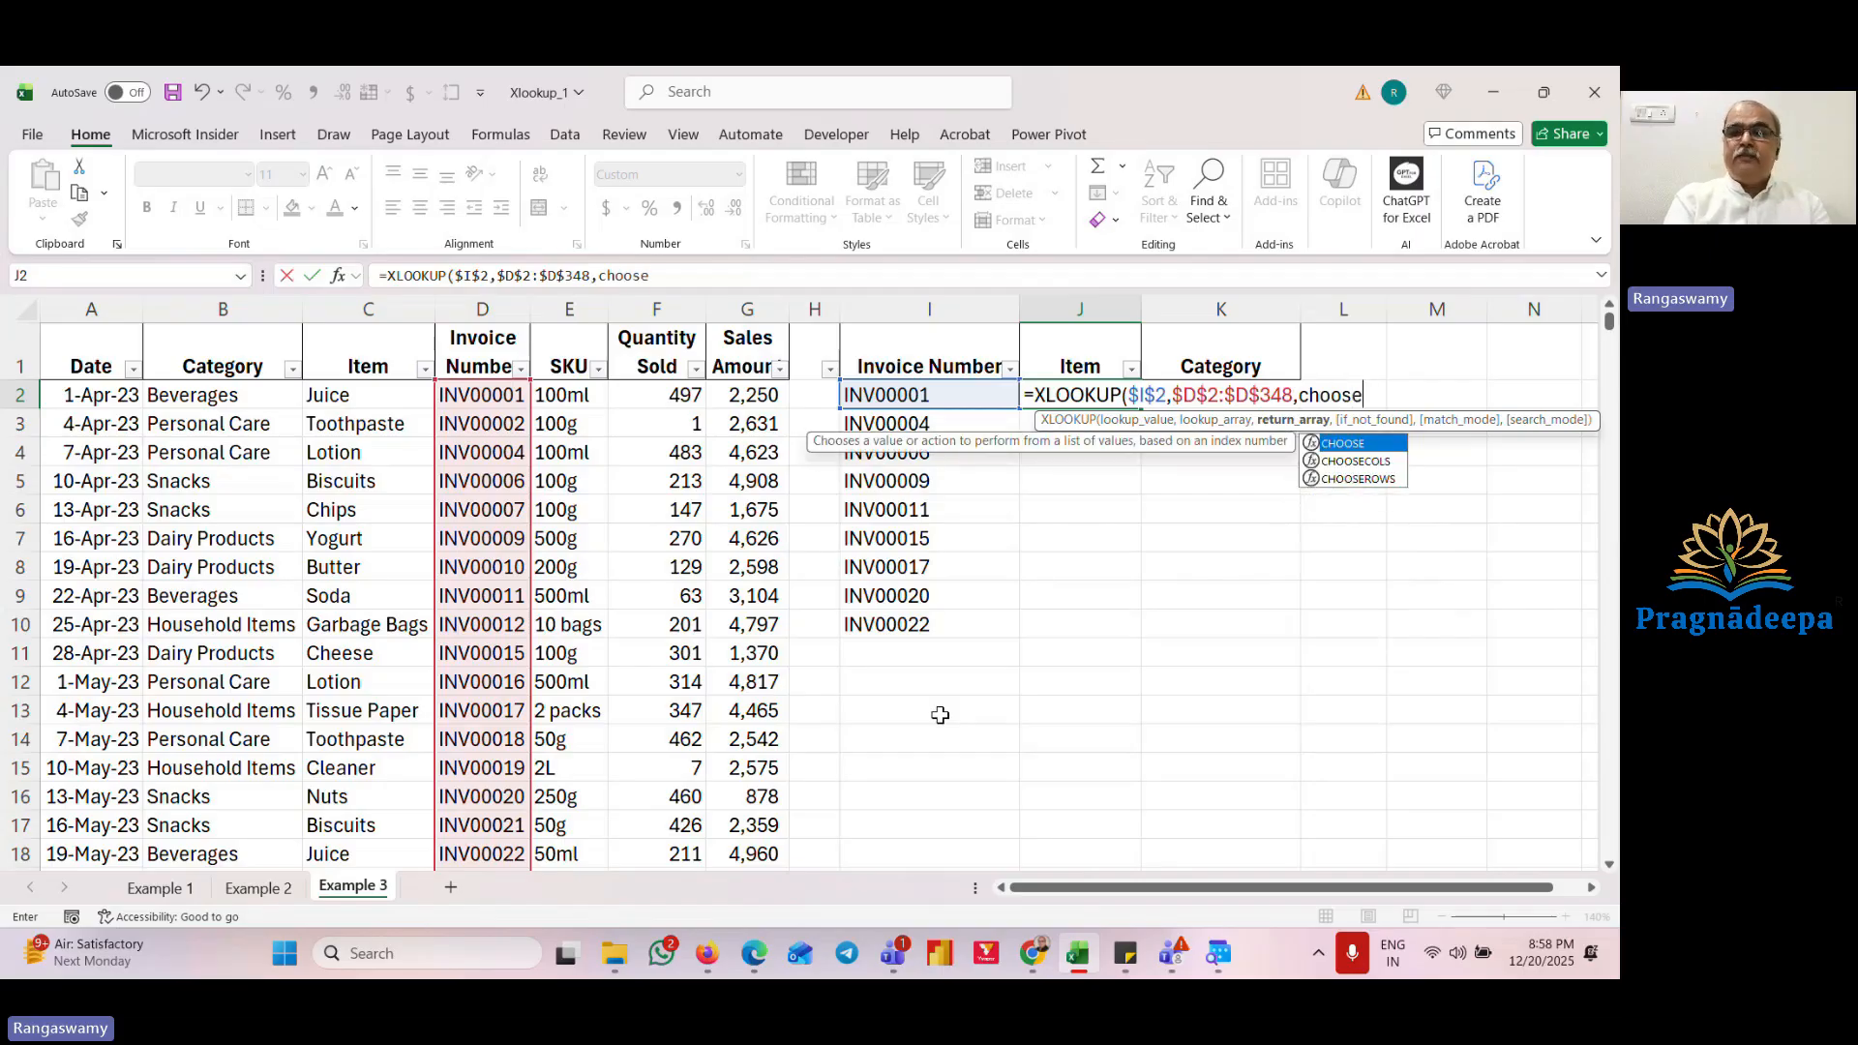
{"action": "type", "text": "("}
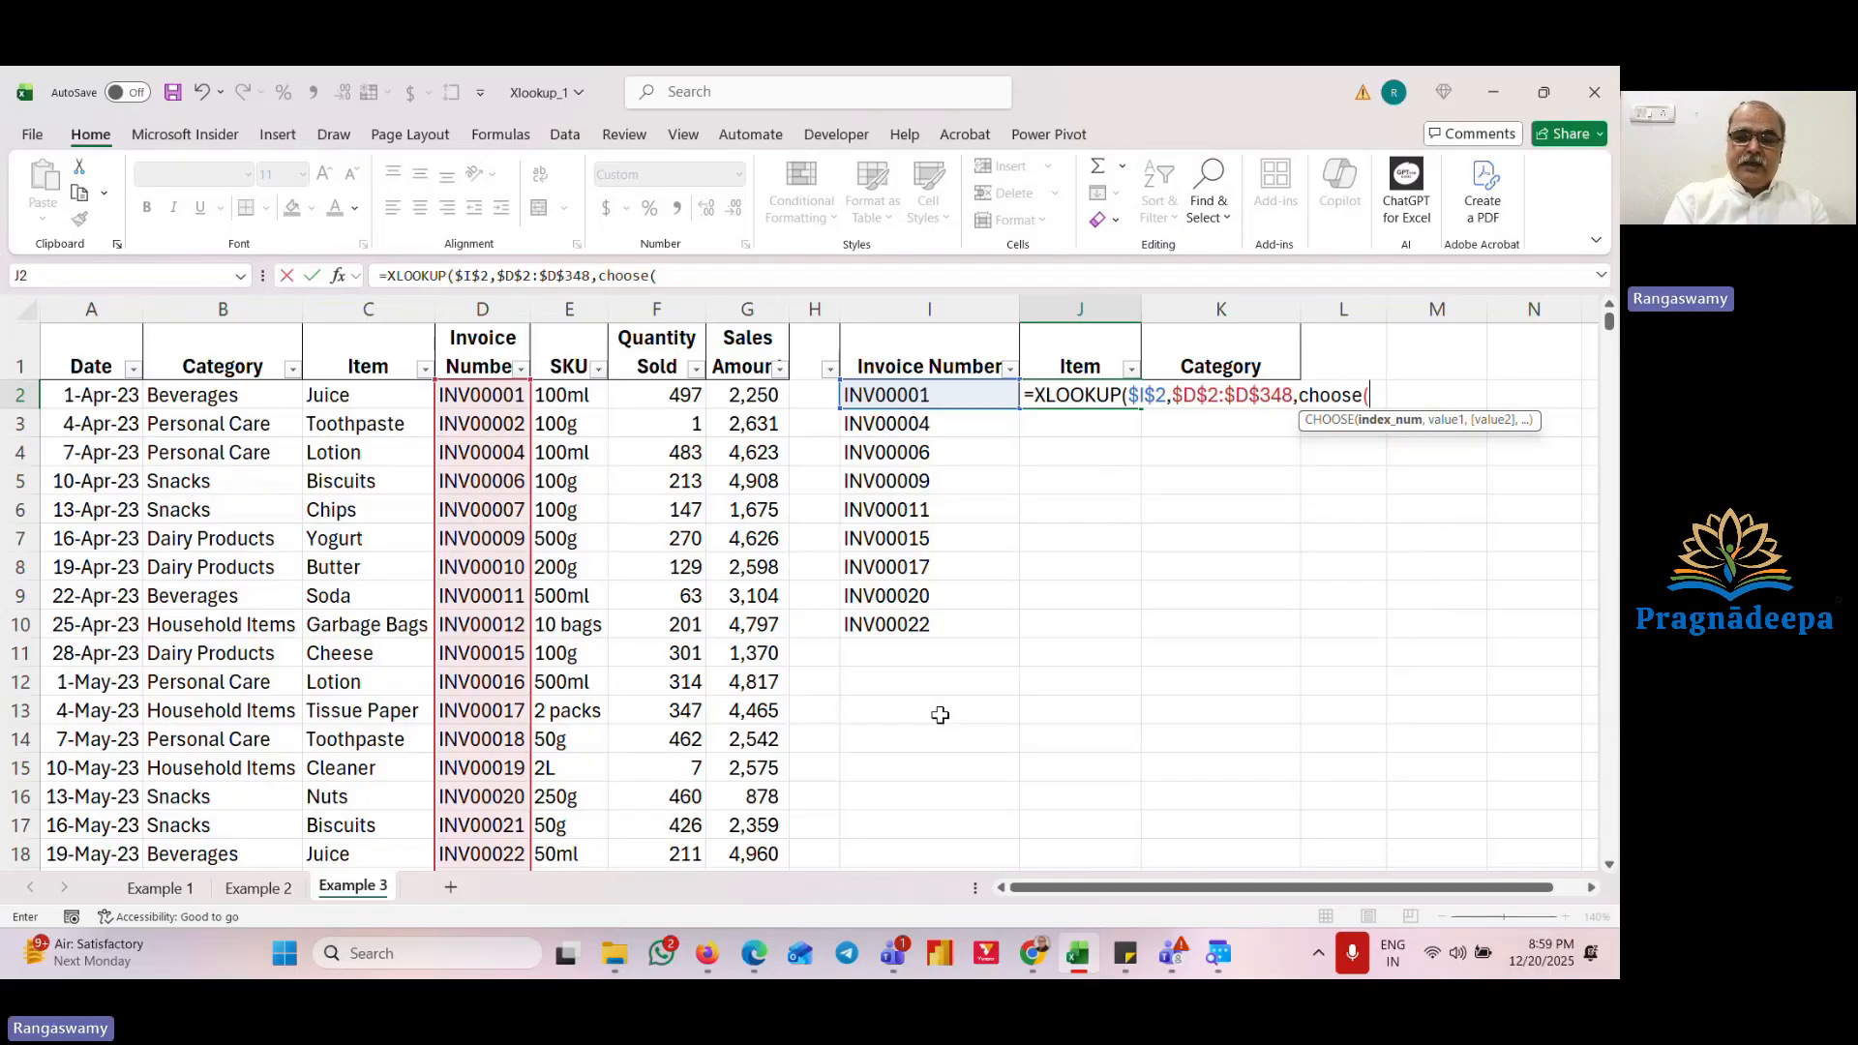
{"action": "type", "text": "{"}
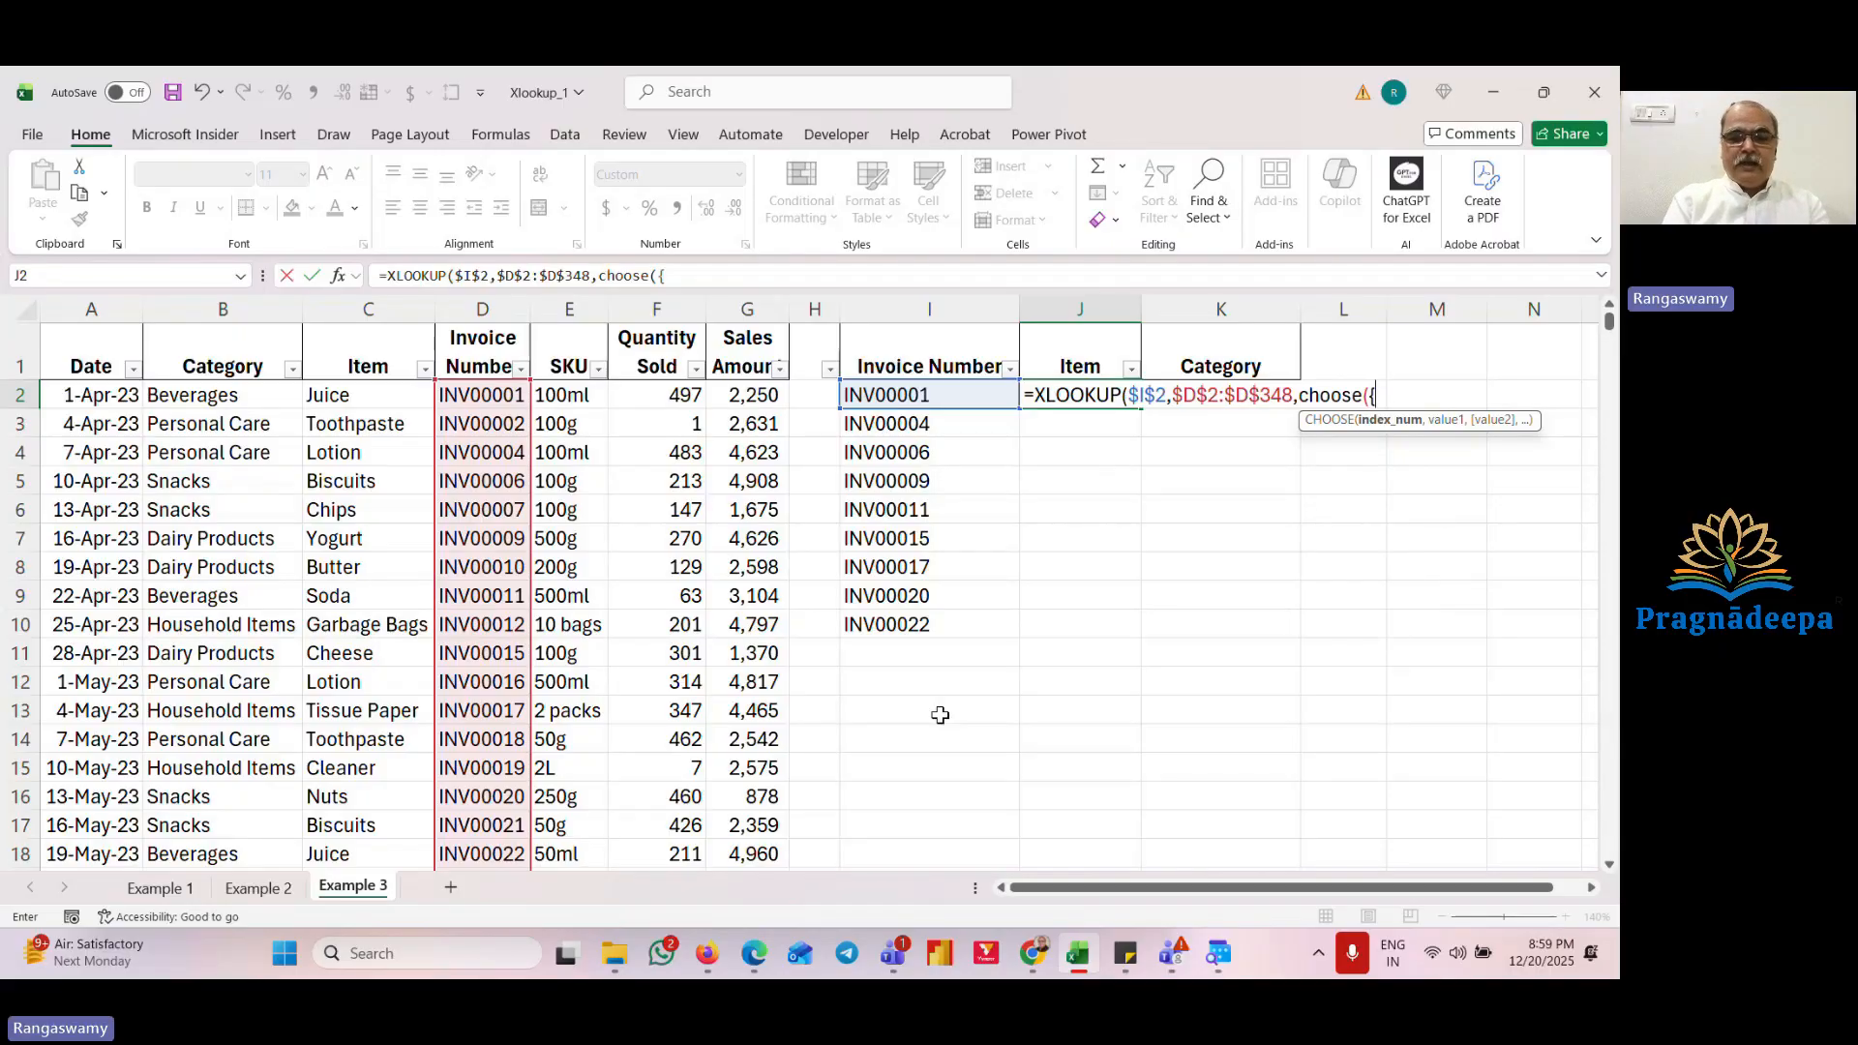
{"action": "type", "text": "1,2},"}
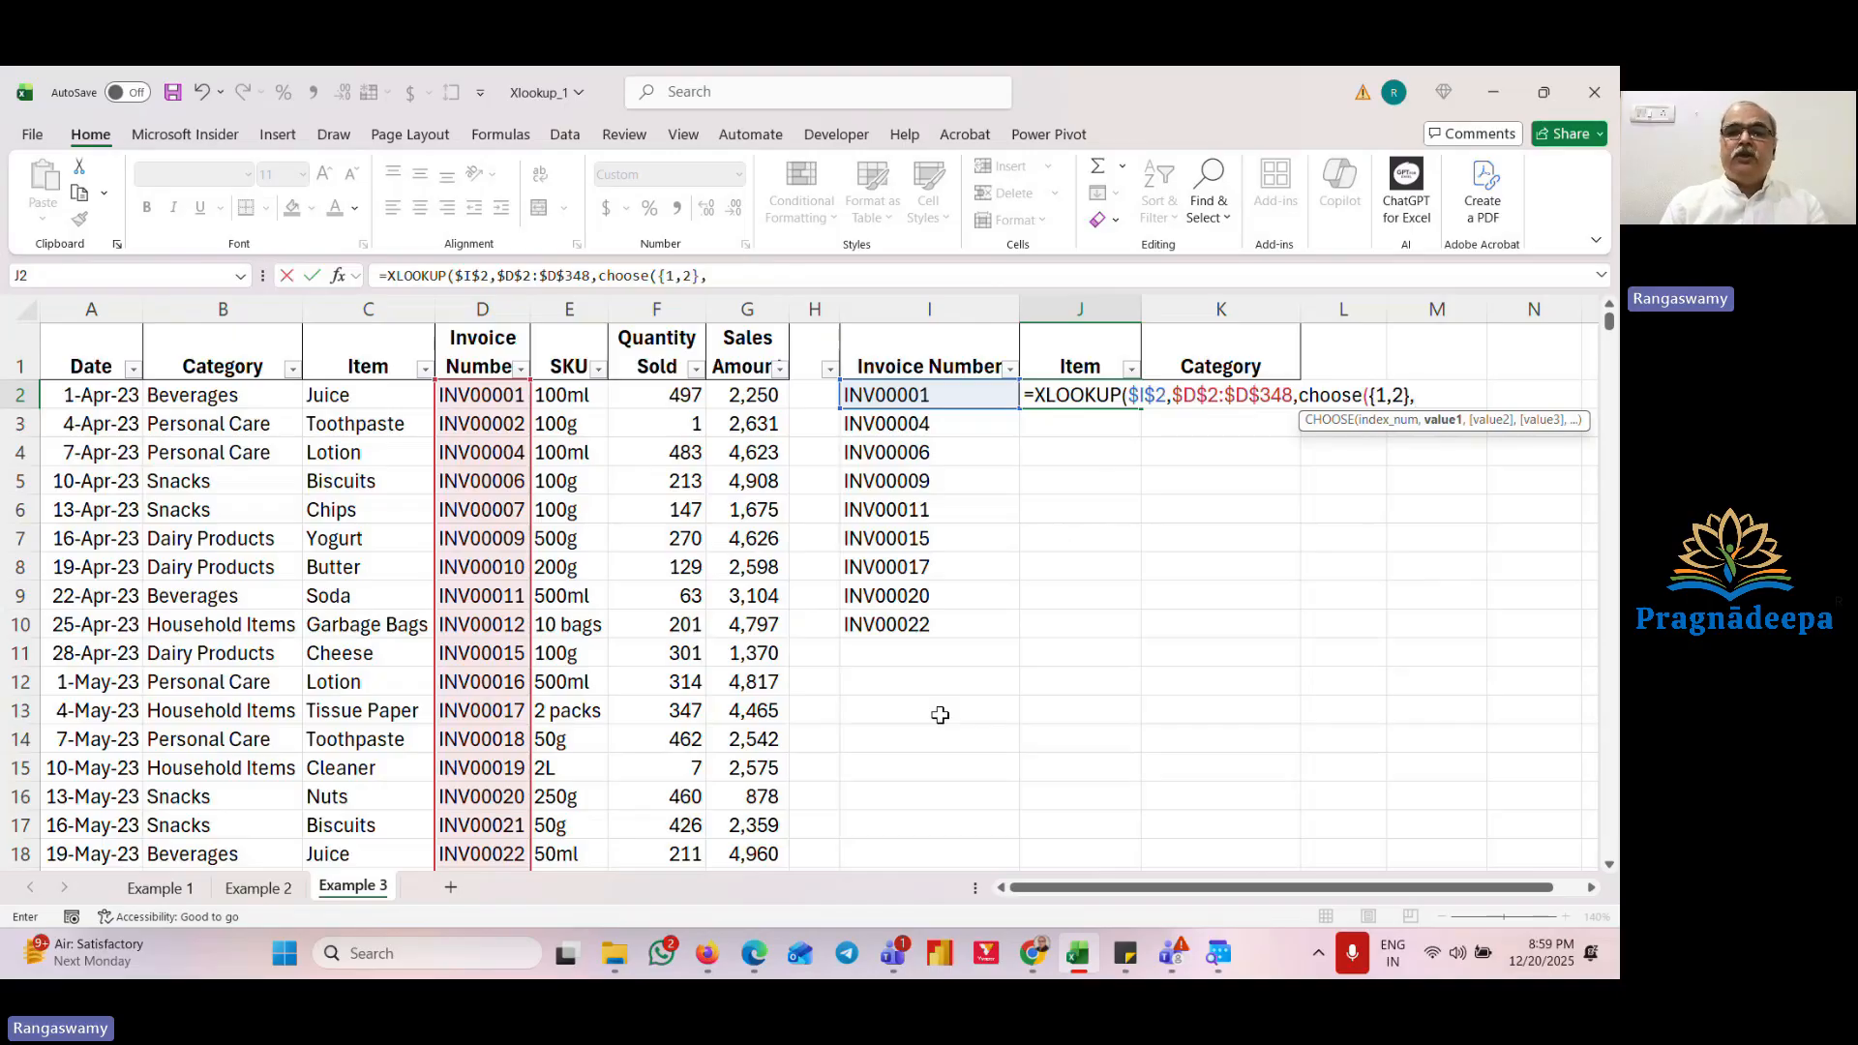
Step: Add $C$2:$C$348 and $B$2:$B$348 as the CHOOSE values, close both functions and enter the formula
{"action": "key", "text": "Left"}
{"action": "key", "text": "Left"}
{"action": "key", "text": "Left"}
{"action": "key", "text": "Left"}
{"action": "key", "text": "Left"}
{"action": "key", "text": "Left"}
{"action": "key", "text": "Left"}
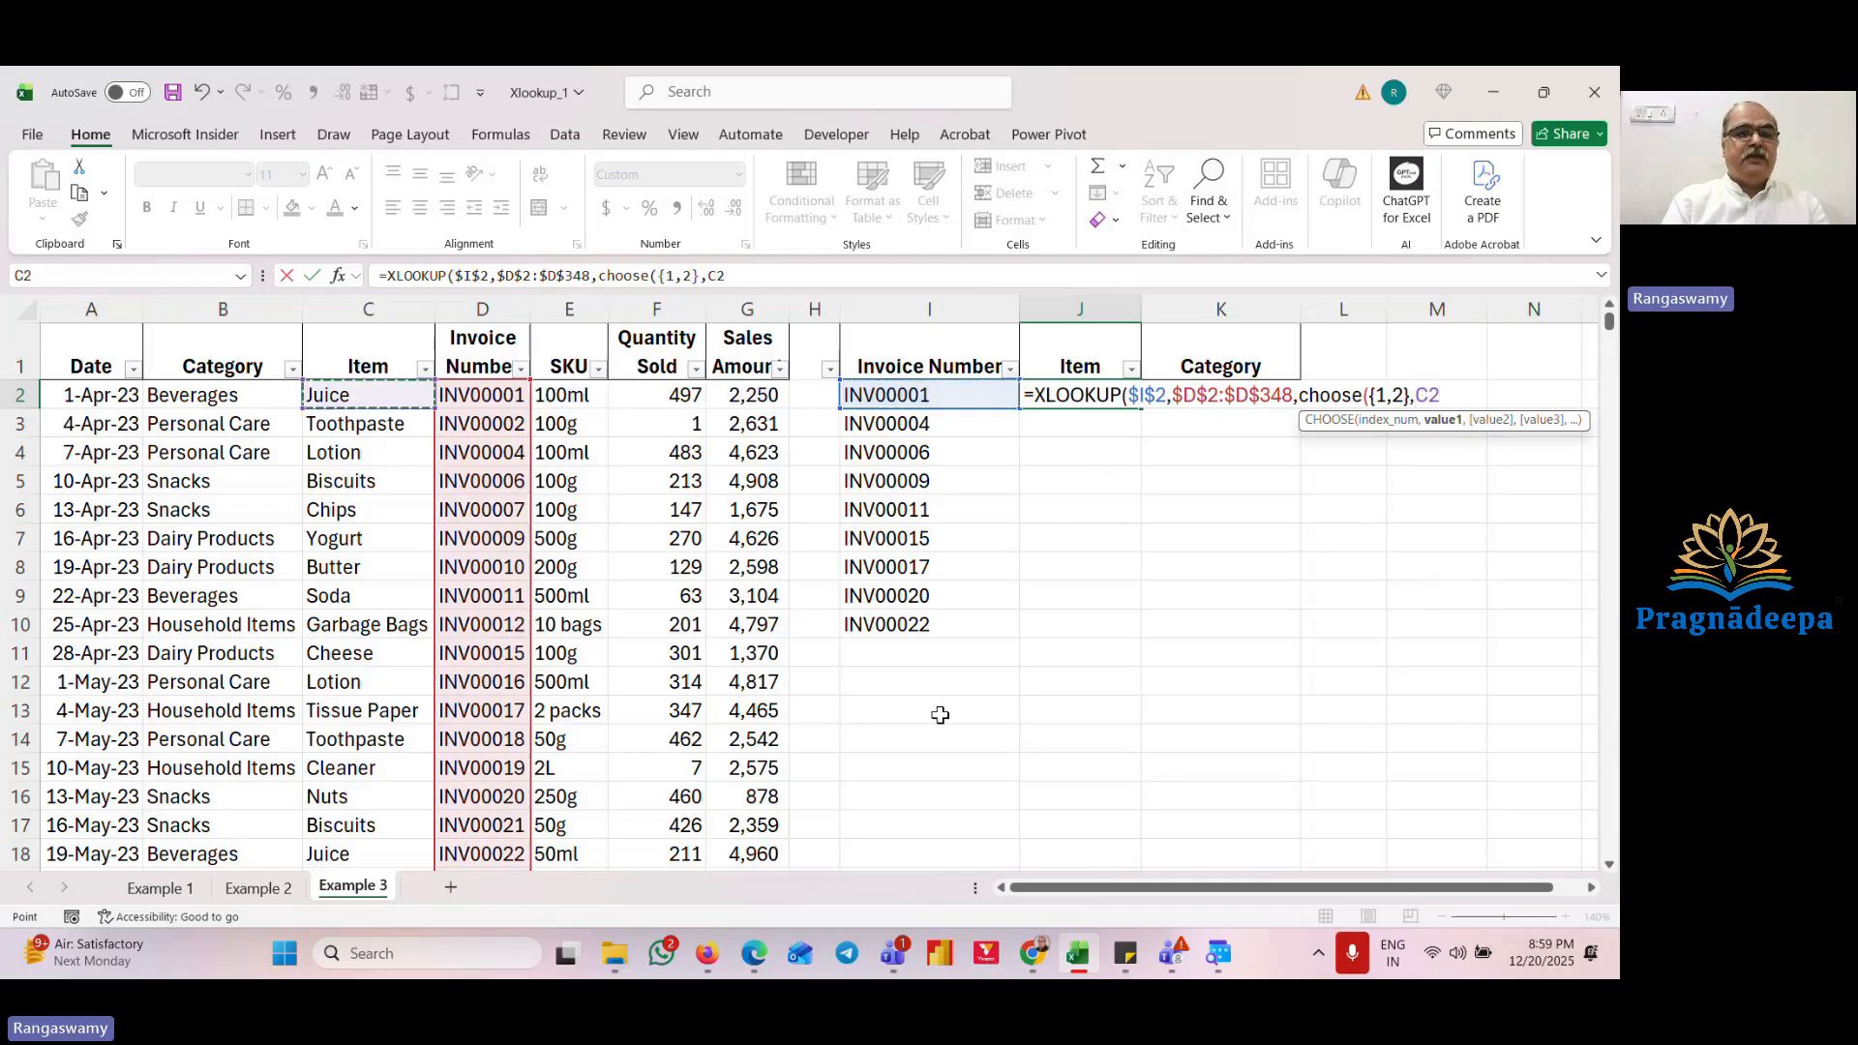
{"action": "key", "text": "ctrl+shift+Down"}
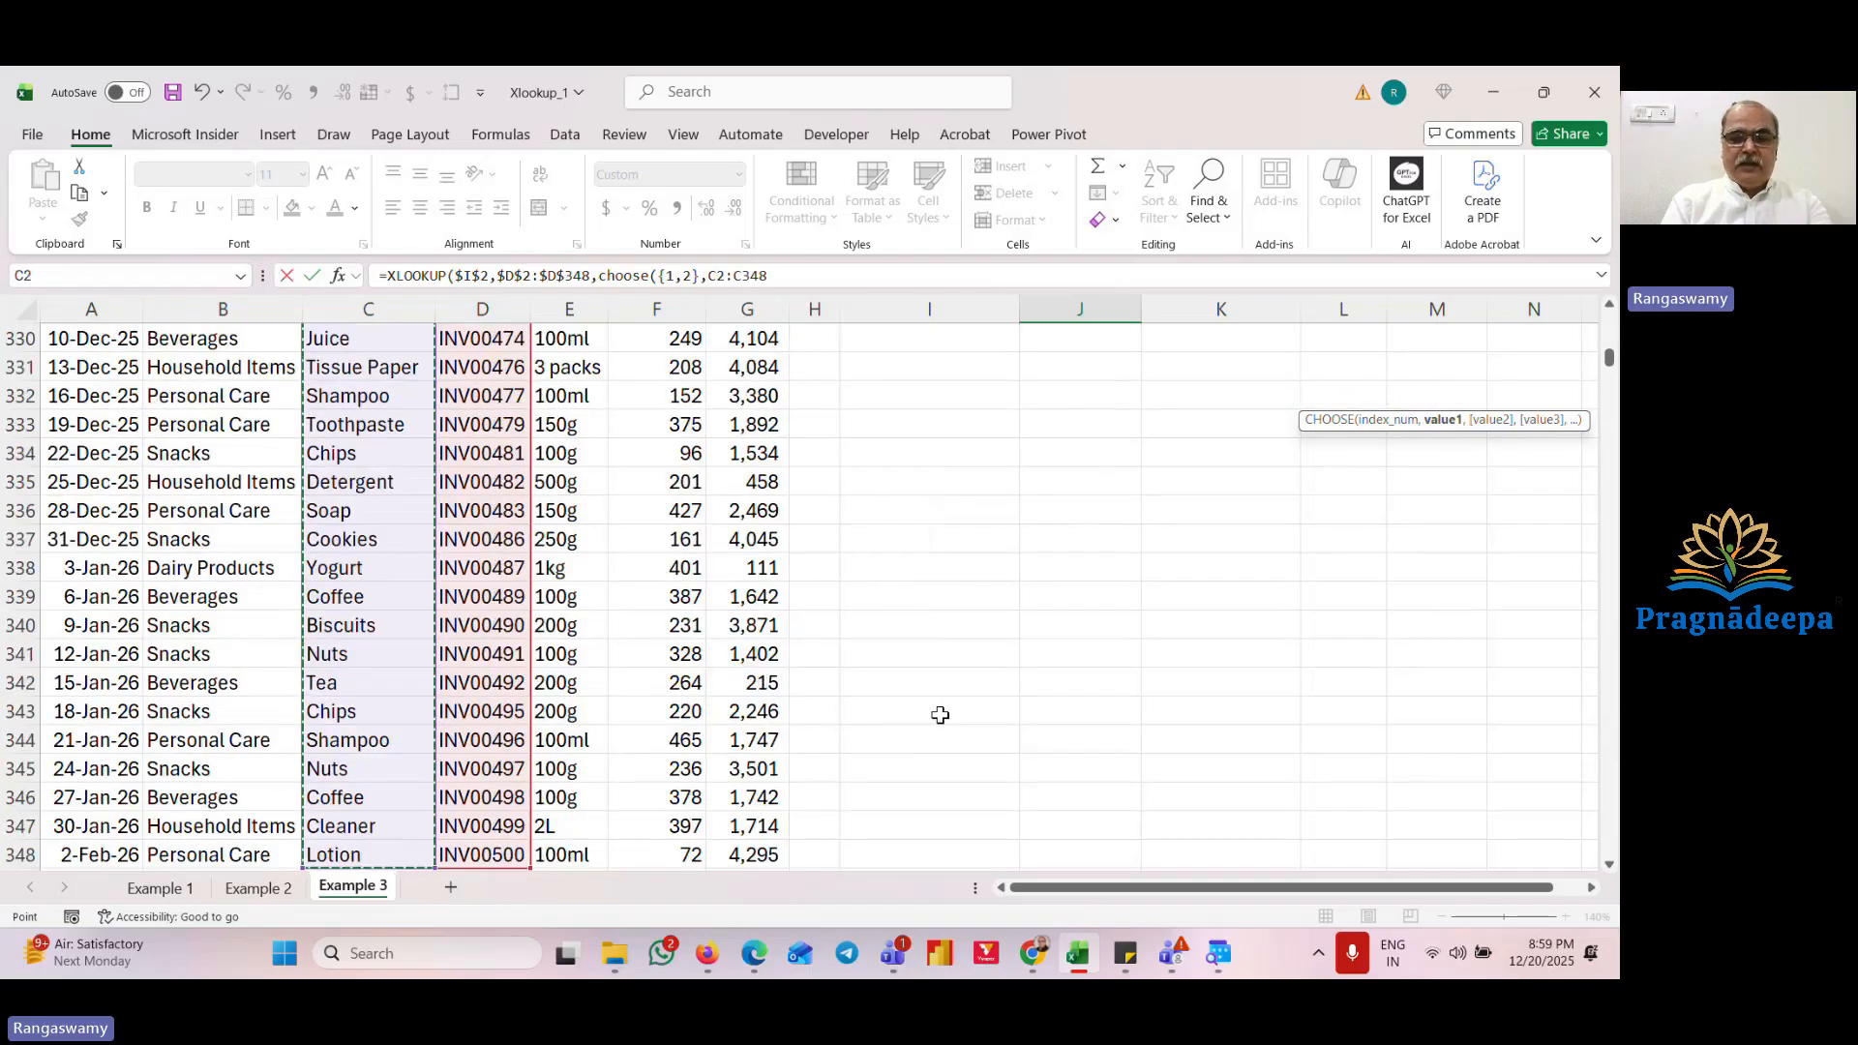
{"action": "key", "text": "F4"}
{"action": "type", "text": ","}
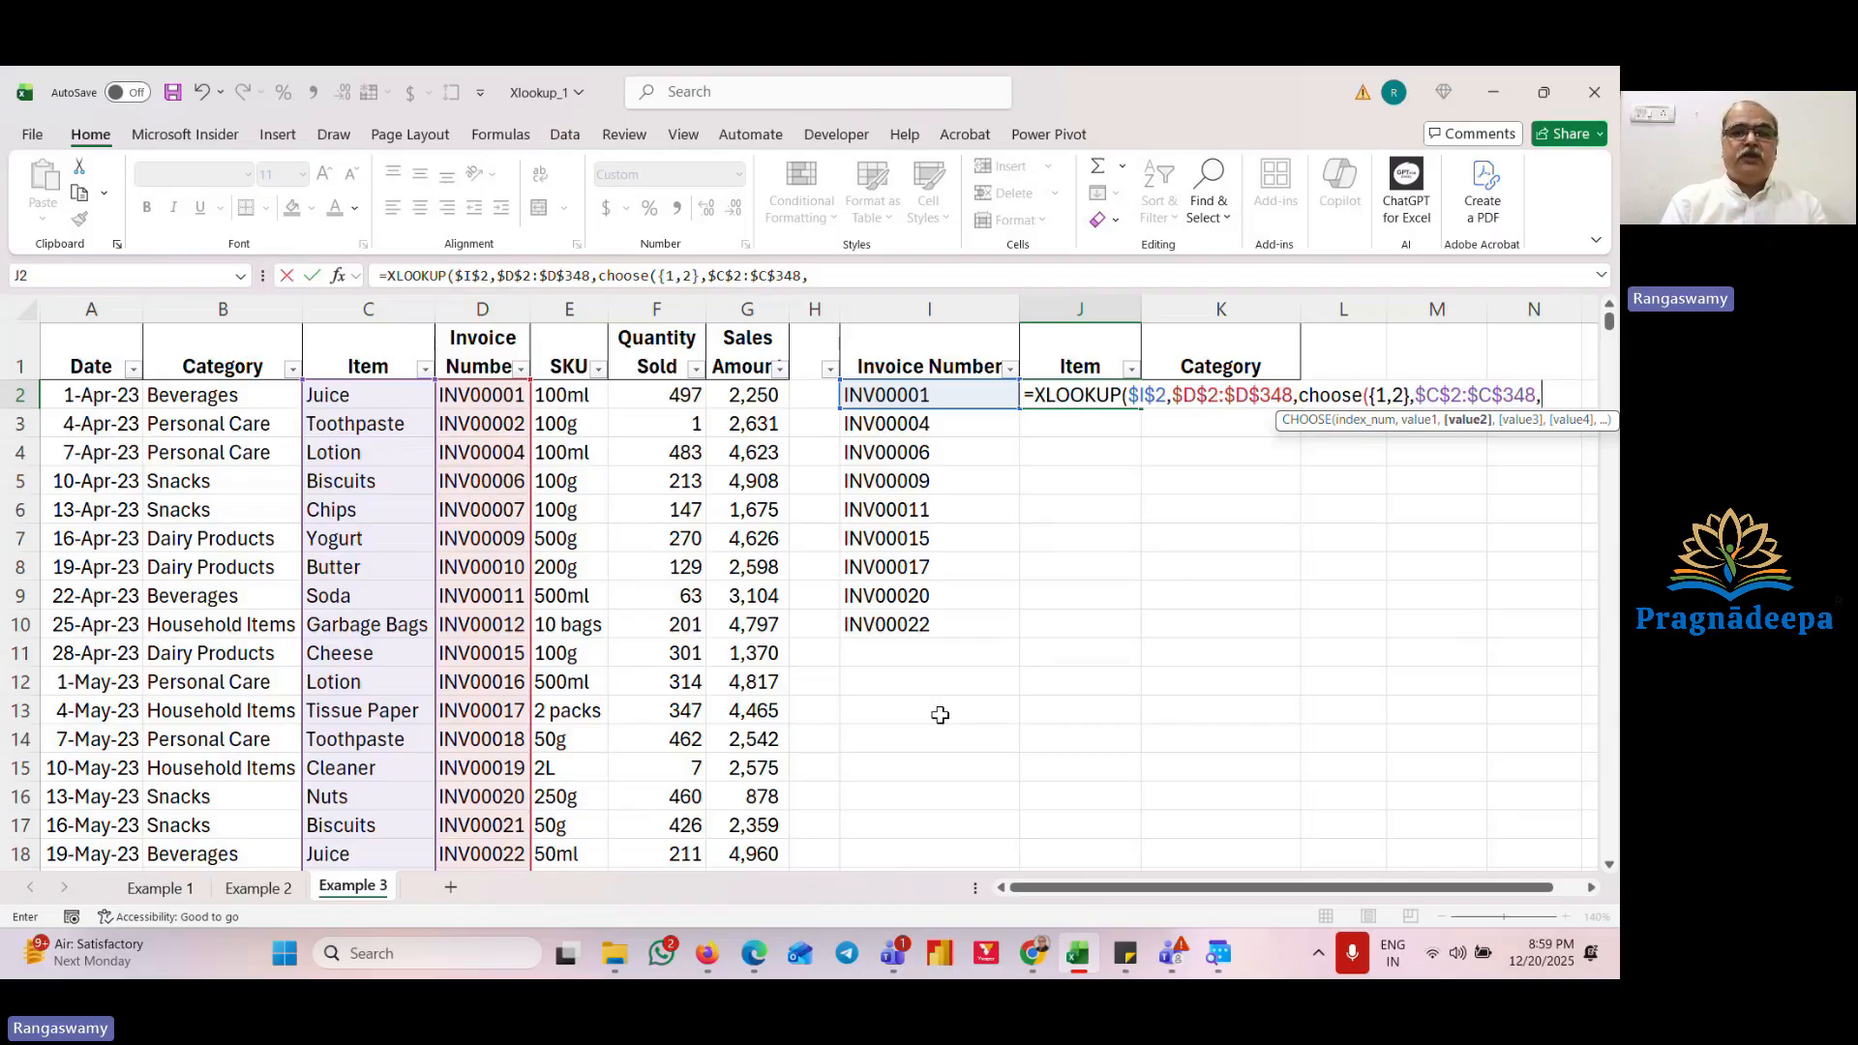
{"action": "key", "text": "Left"}
{"action": "key", "text": "Left"}
{"action": "key", "text": "Left"}
{"action": "key", "text": "Left"}
{"action": "key", "text": "Left"}
{"action": "key", "text": "Left"}
{"action": "key", "text": "Left"}
{"action": "key", "text": "Left"}
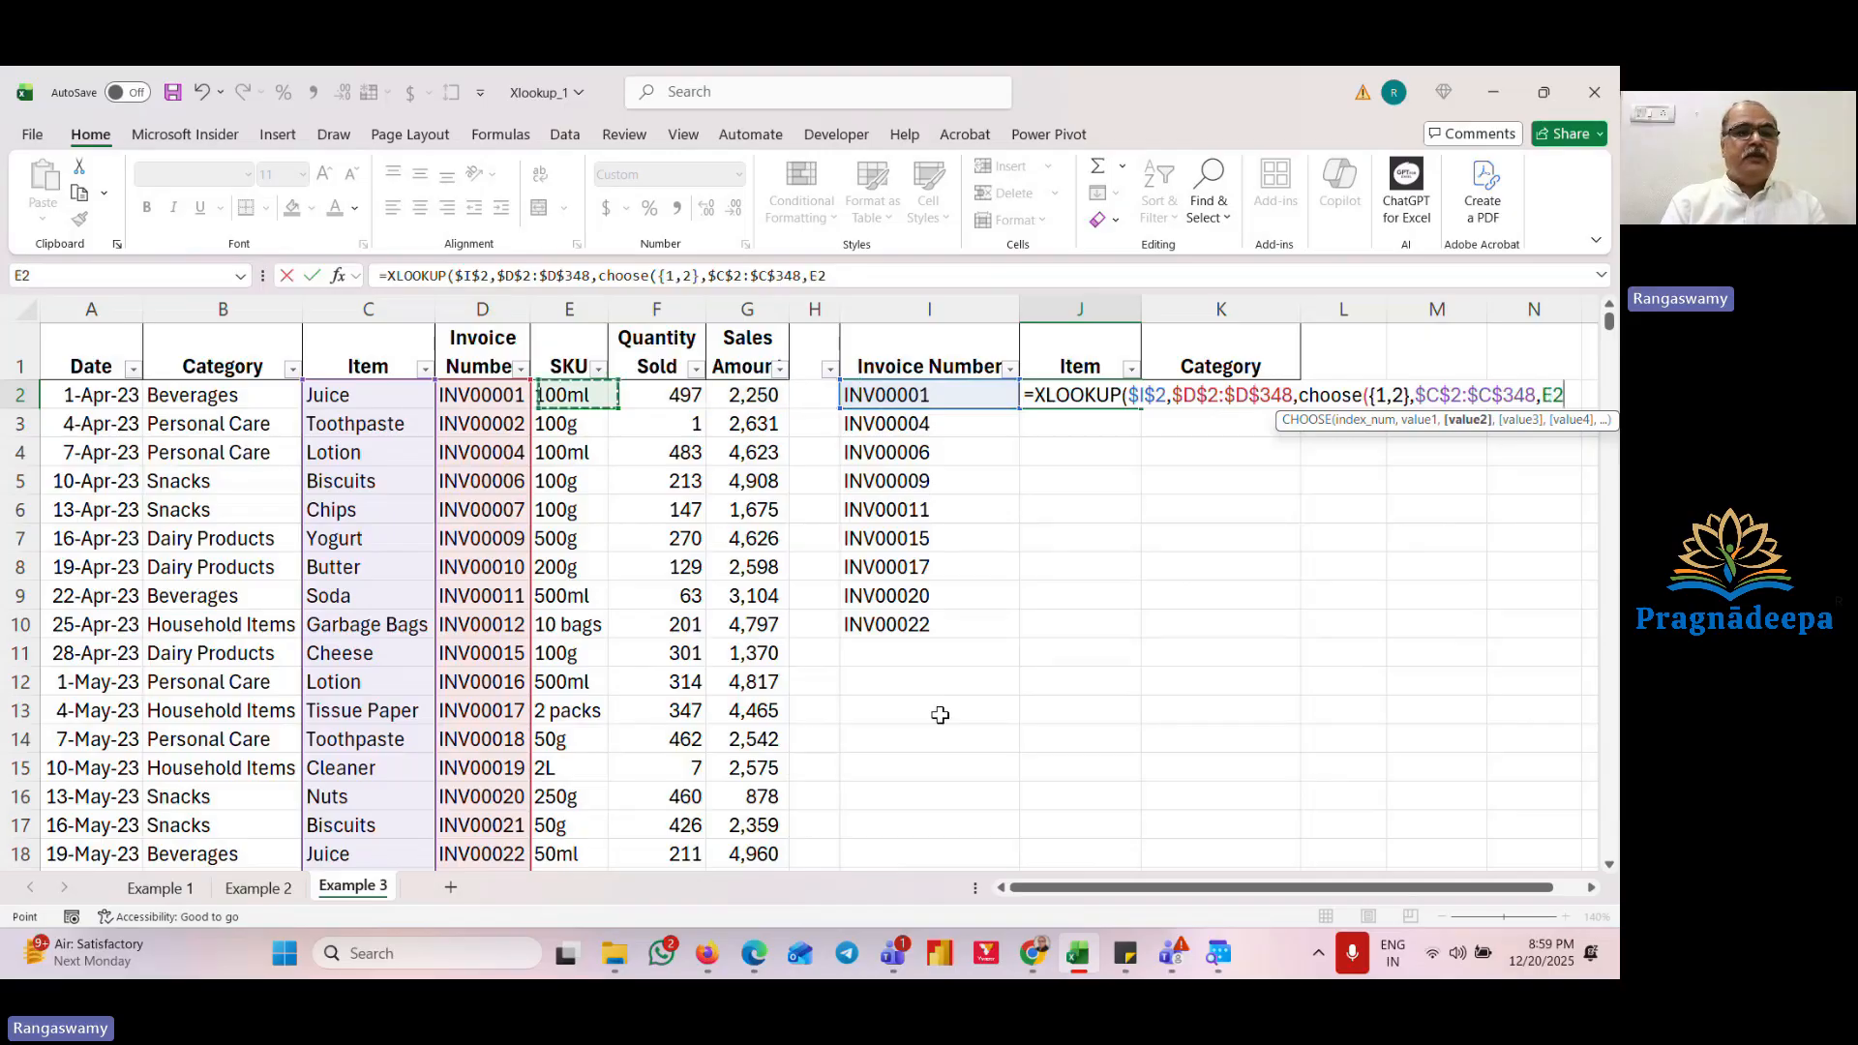
{"action": "key", "text": "ctrl+shift+Down"}
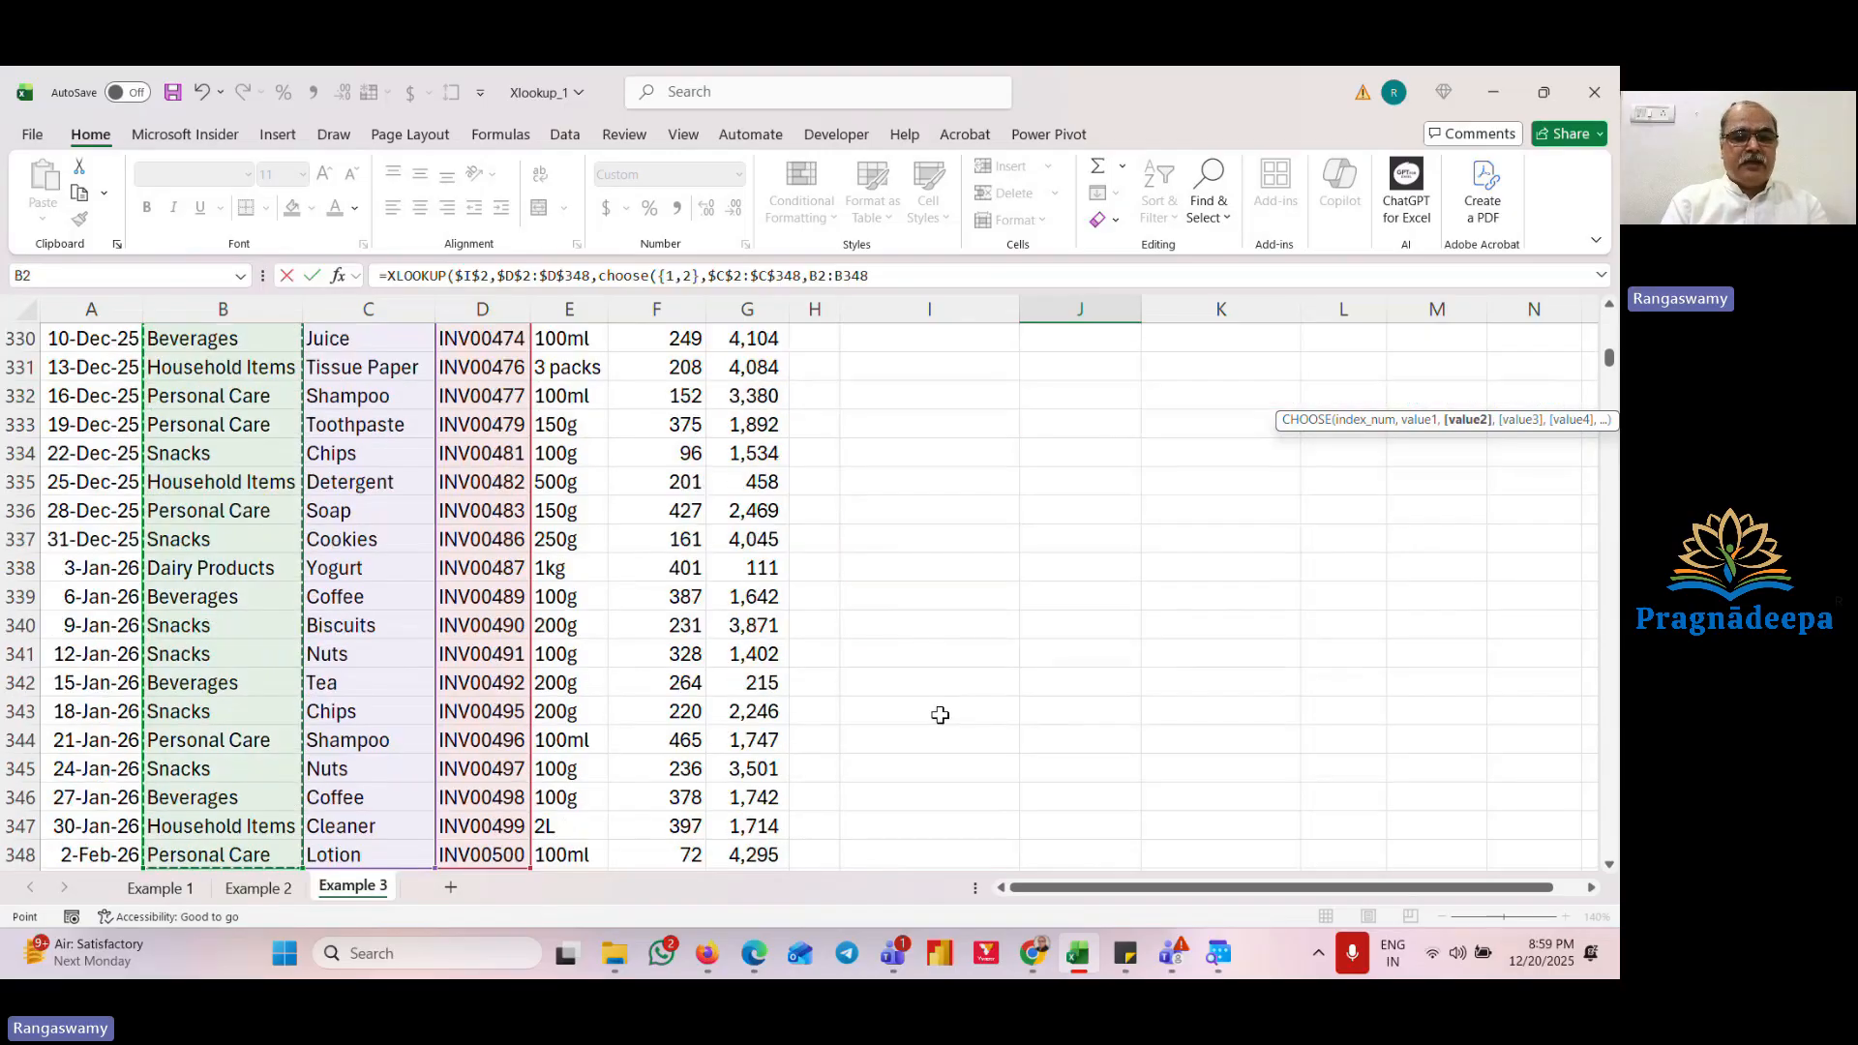
{"action": "key", "text": "F4"}
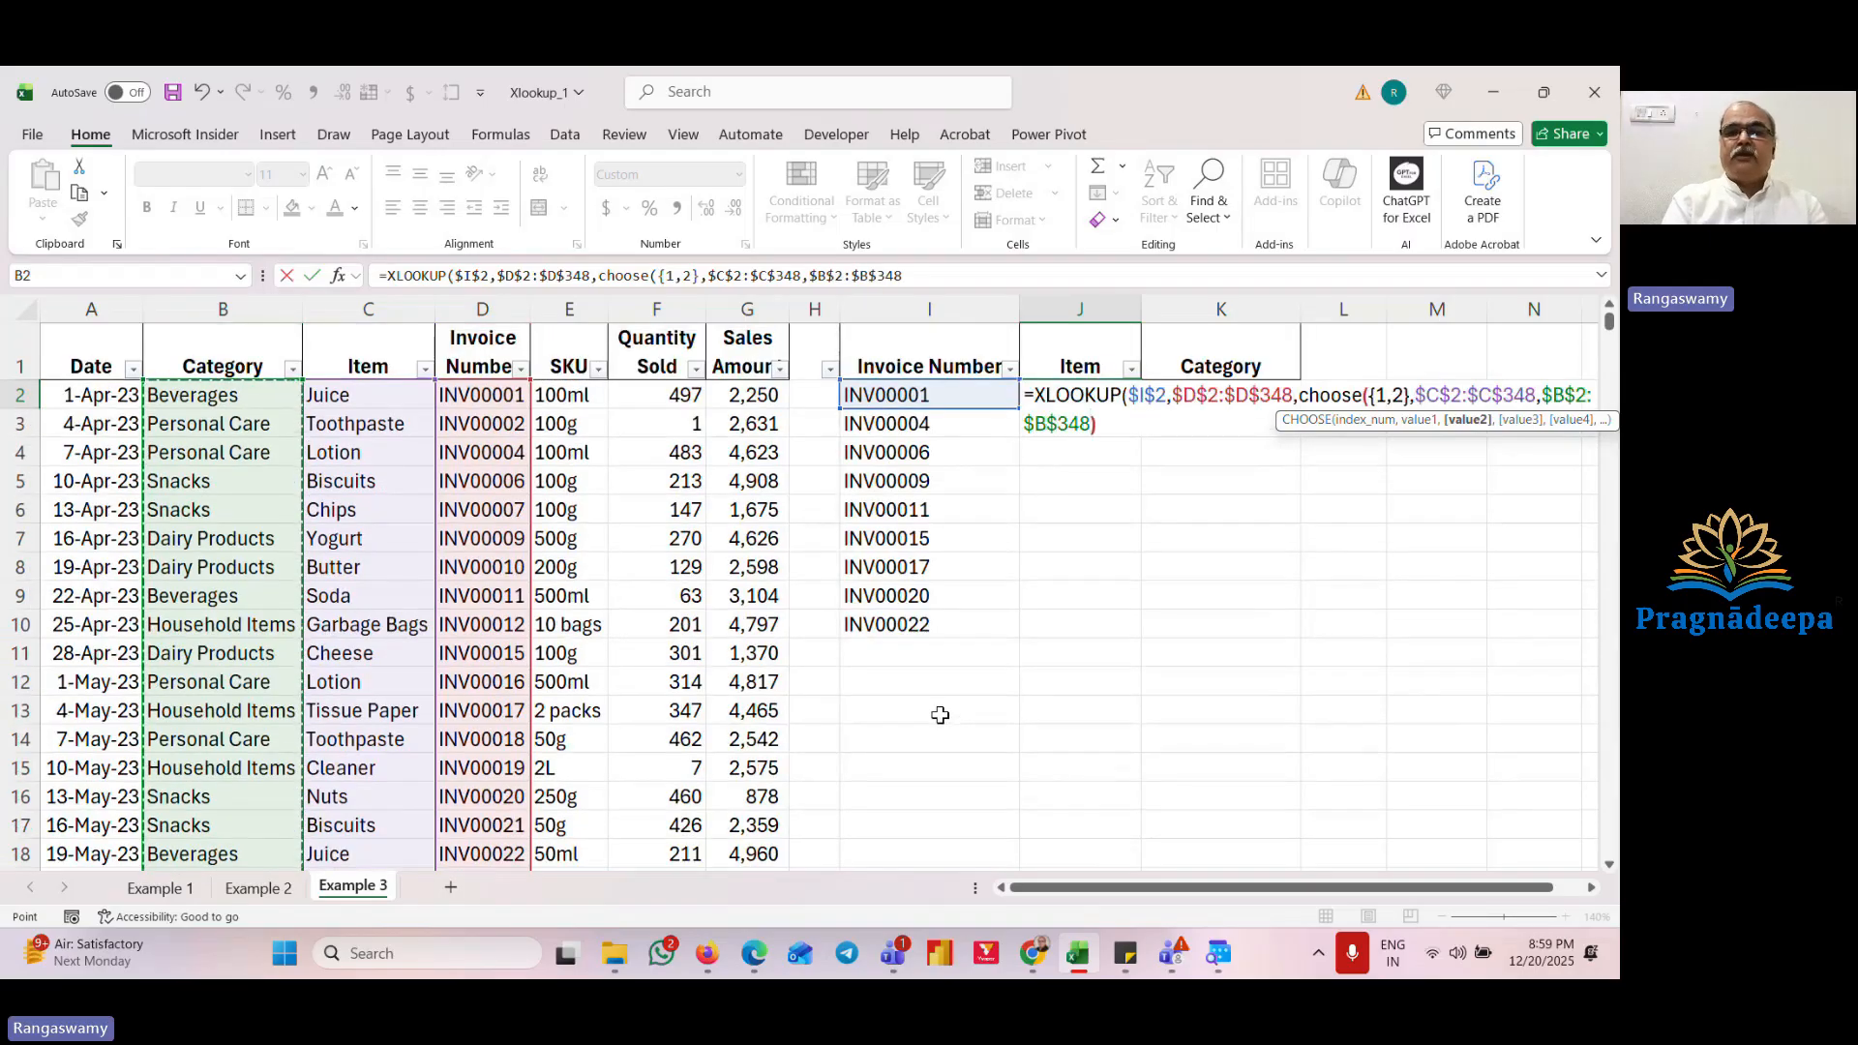
{"action": "type", "text": ")"}
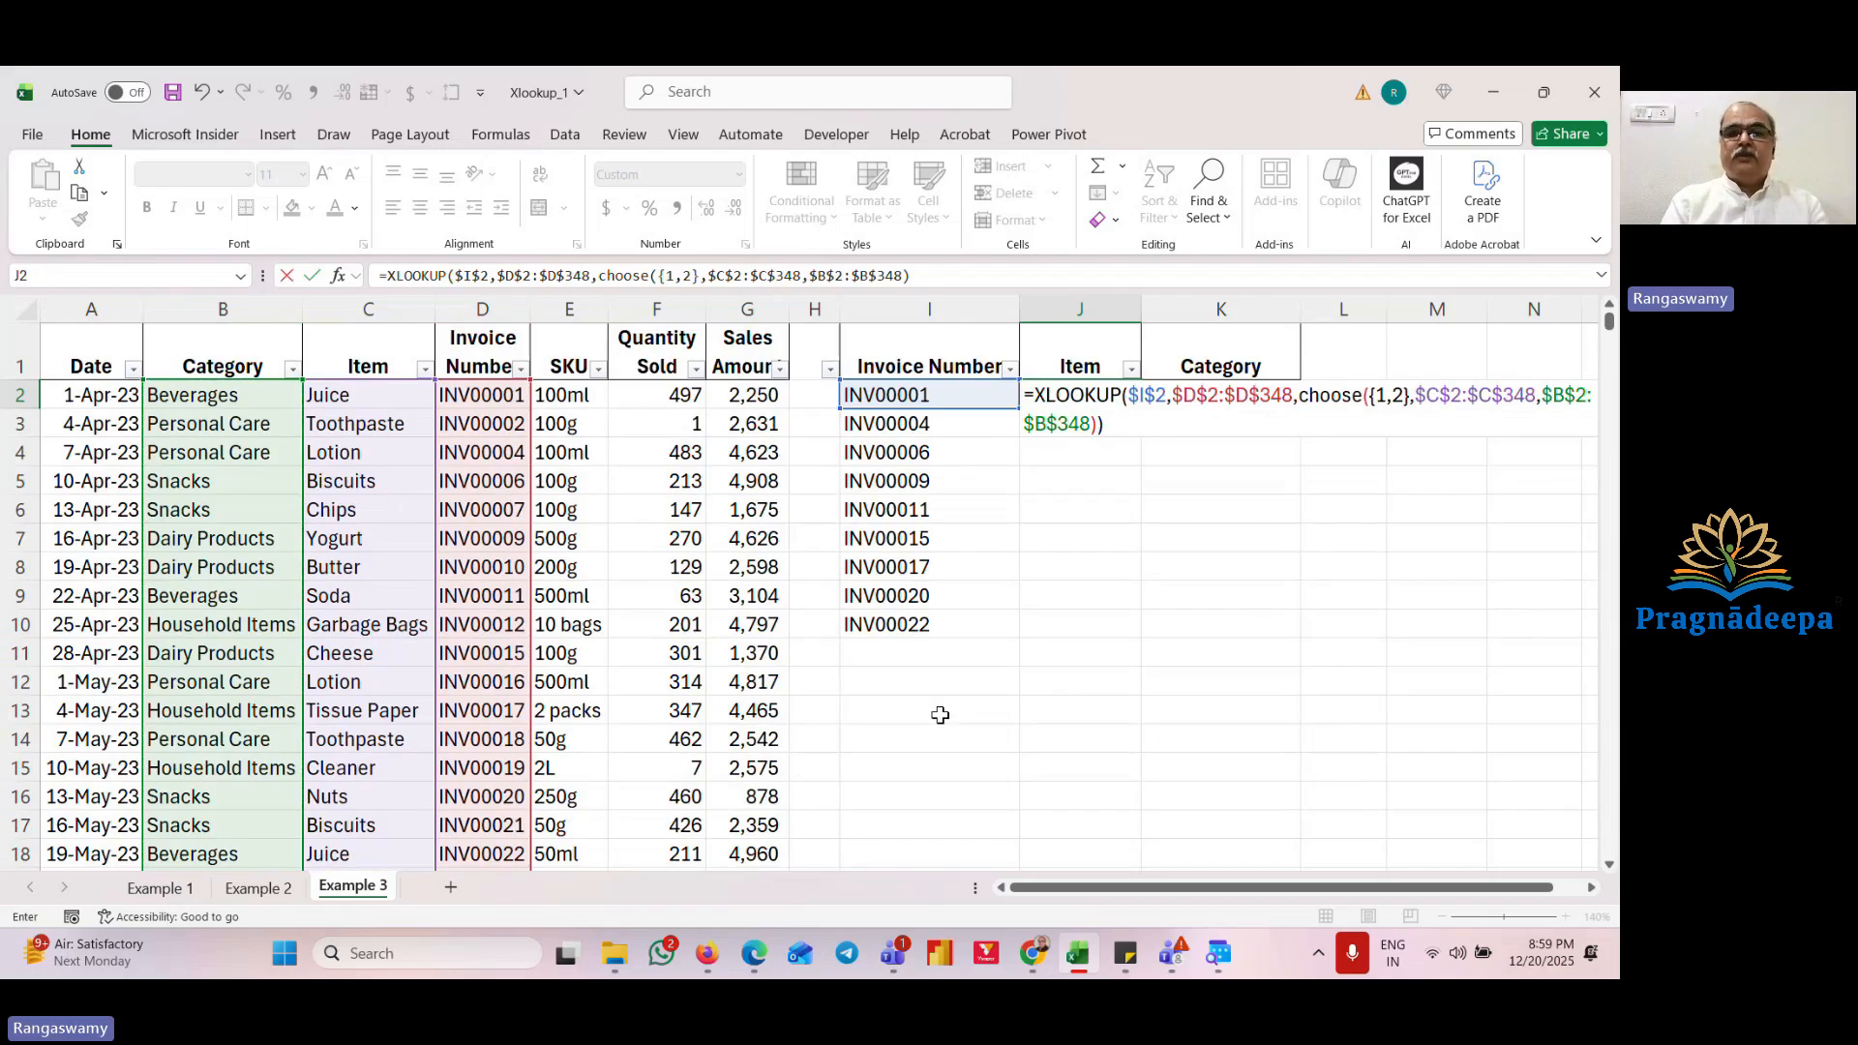
{"action": "key", "text": "Return"}
{"action": "key", "text": "Up"}
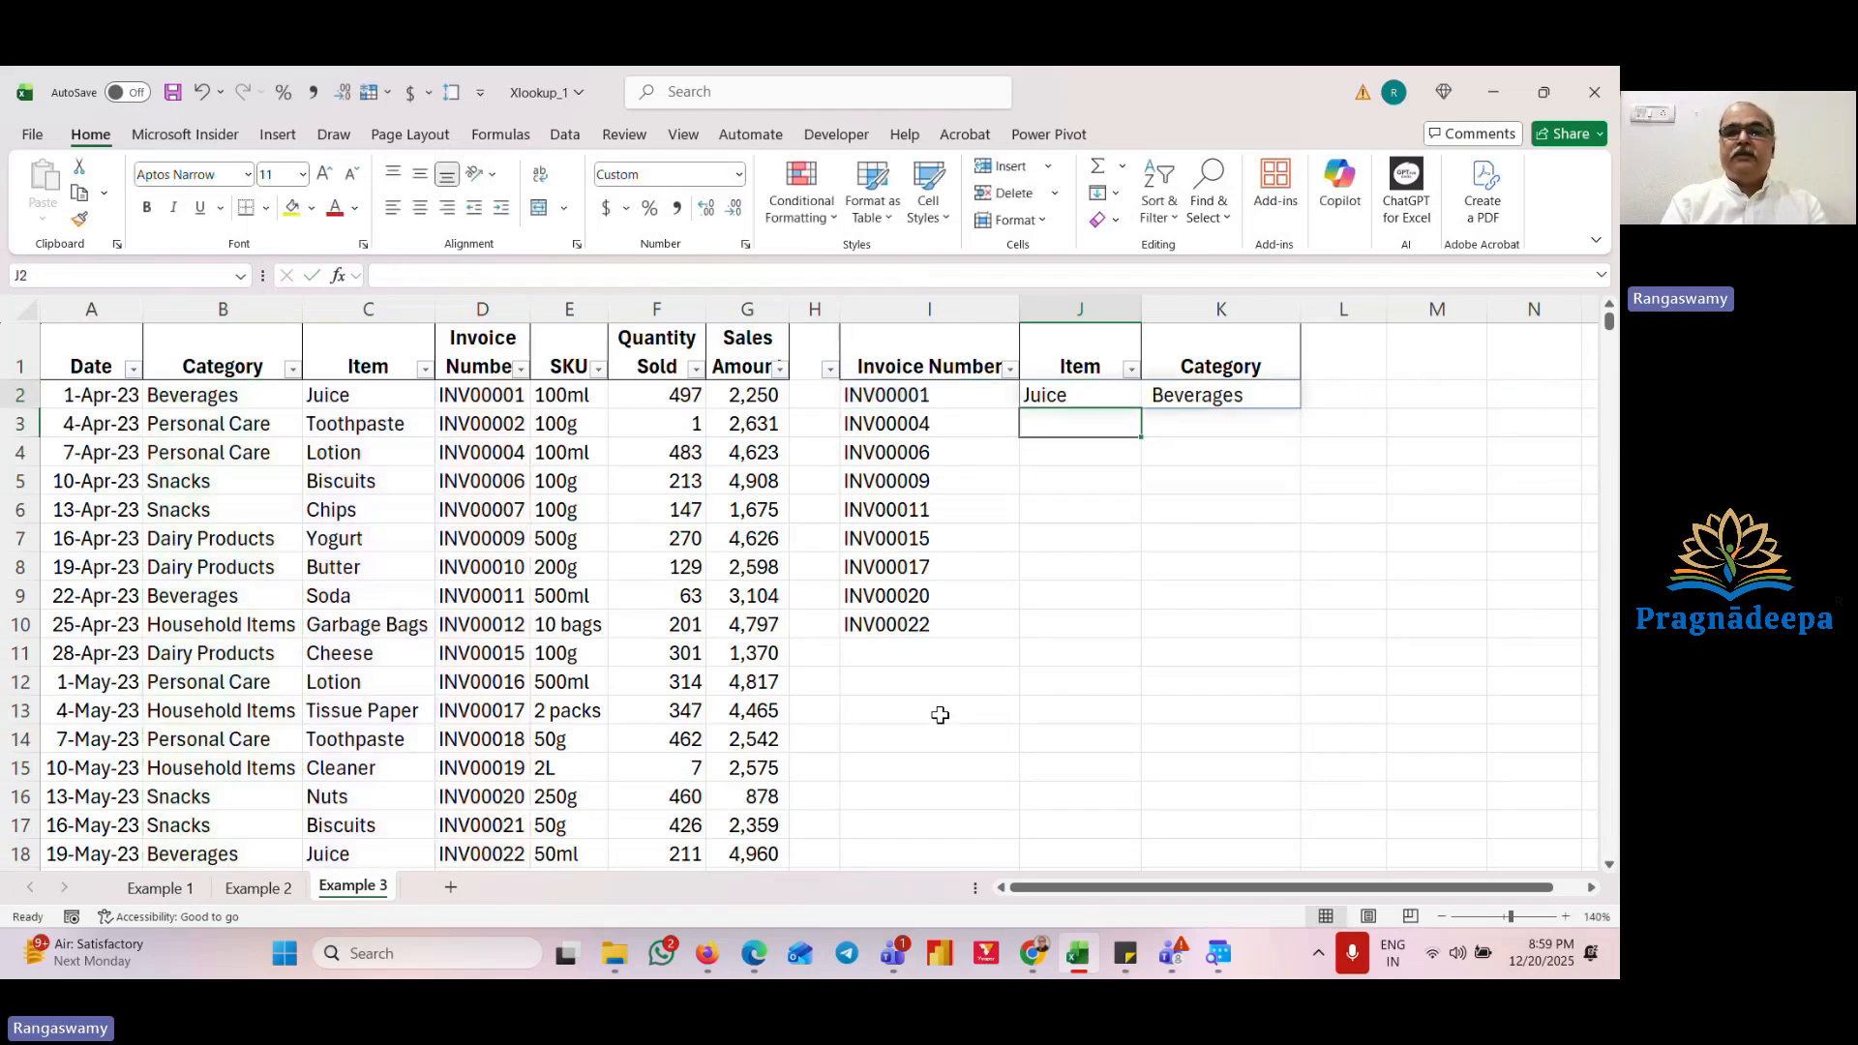
Step: Review the entered XLOOKUP formula in J2 against the Item, Invoice Number and SKU source cells
{"action": "key", "text": "Right"}
{"action": "key", "text": "Left"}
{"action": "key", "text": "Left"}
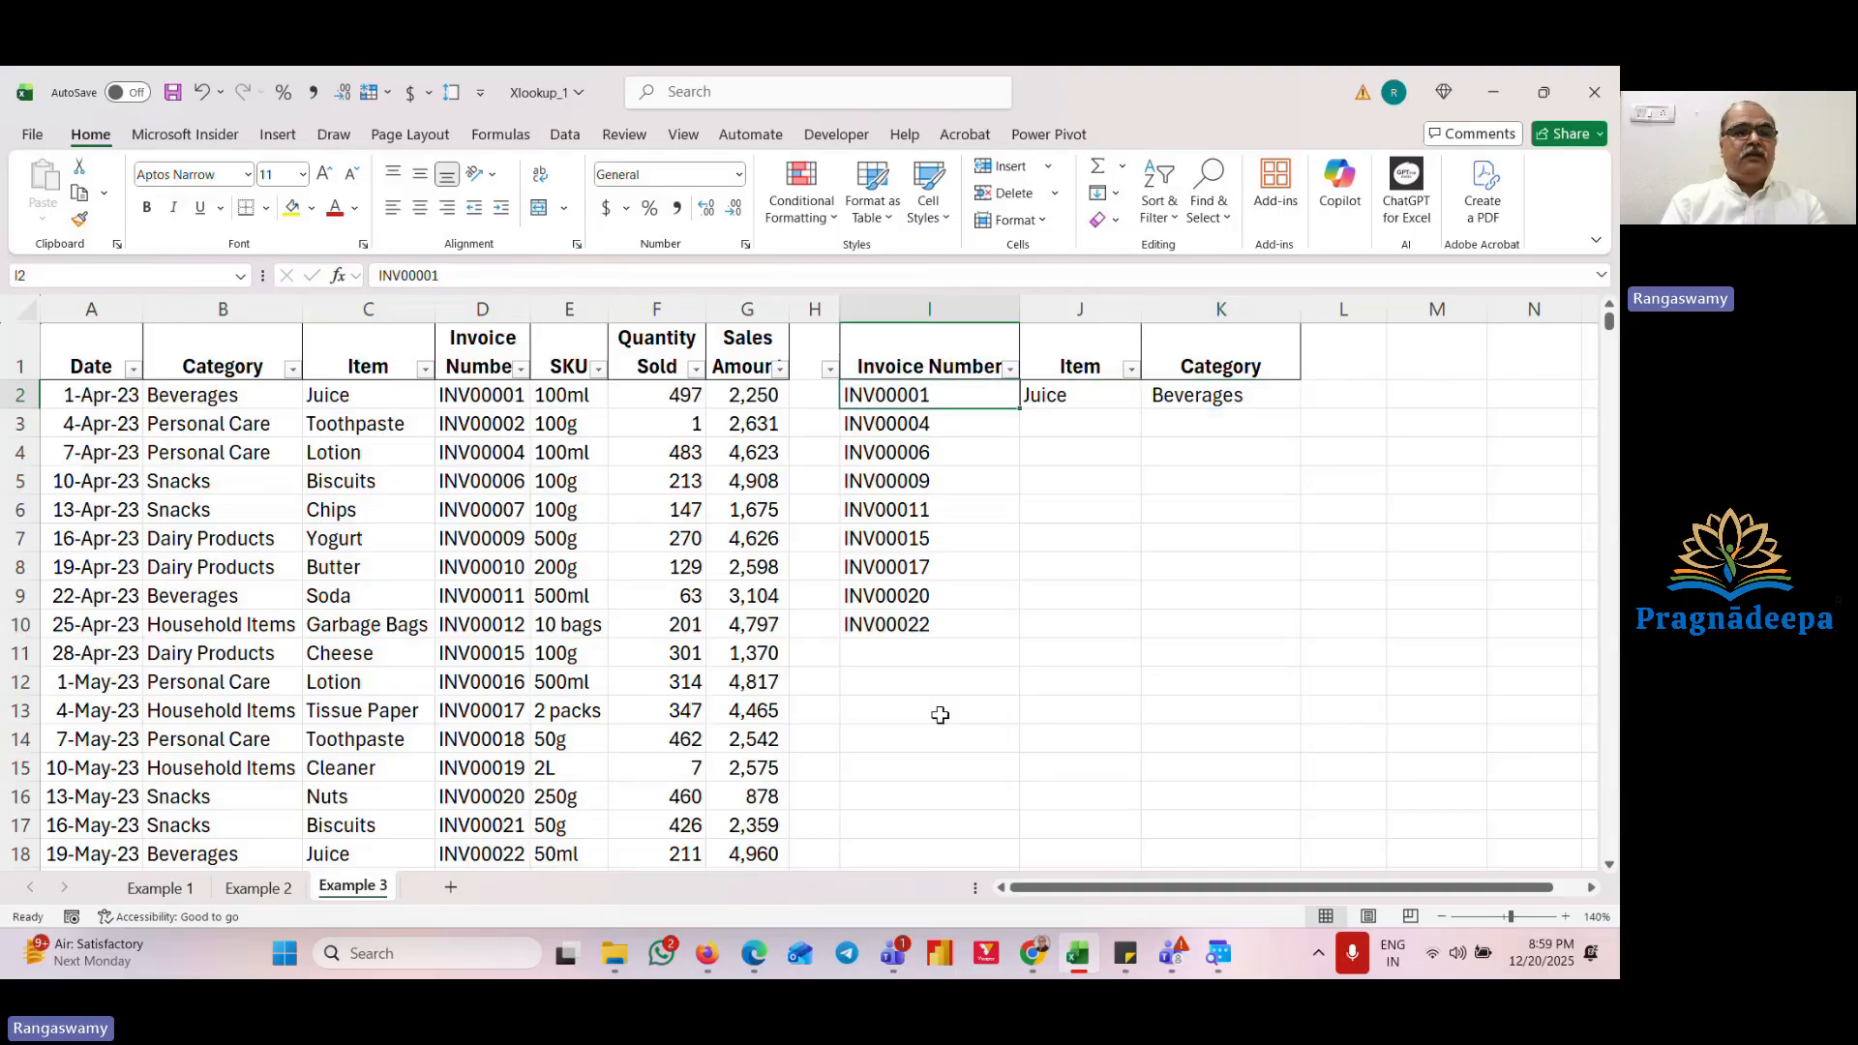
{"action": "key", "text": "Home"}
{"action": "key", "text": "Right"}
{"action": "key", "text": "Right"}
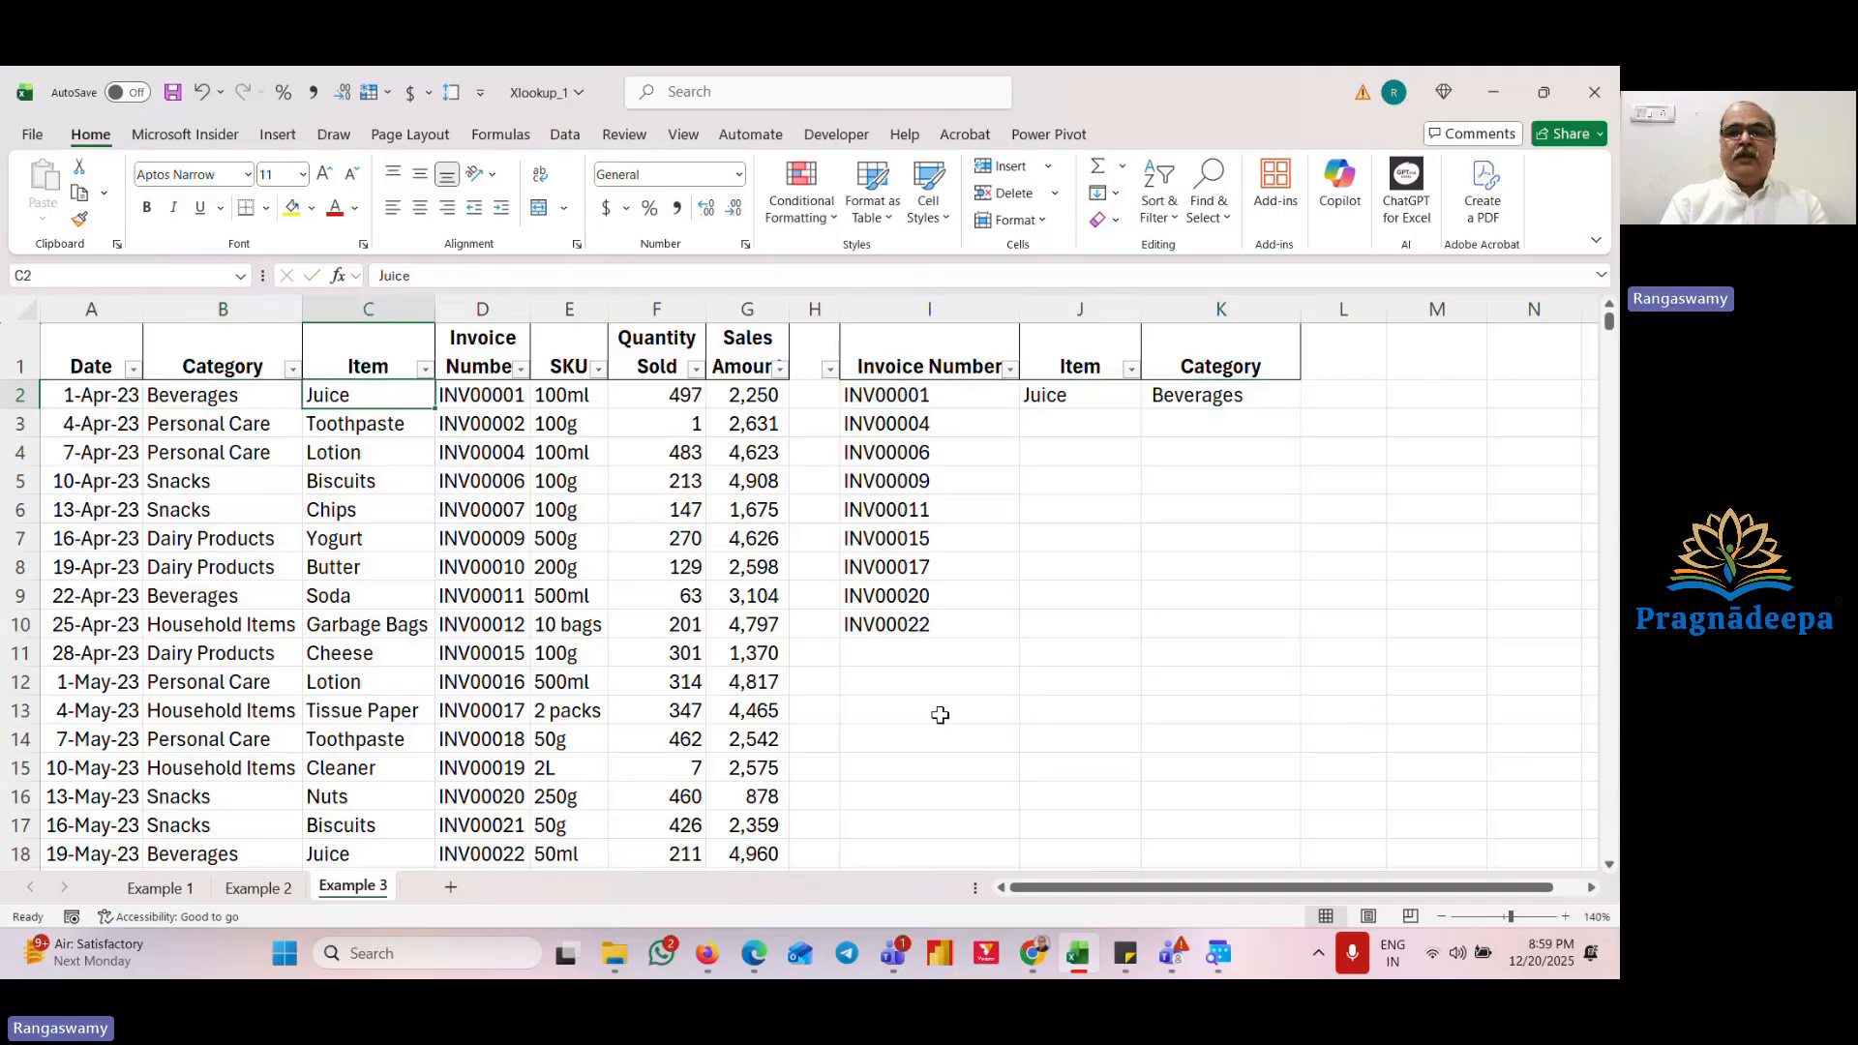
{"action": "key", "text": "Left"}
{"action": "key", "text": "Right"}
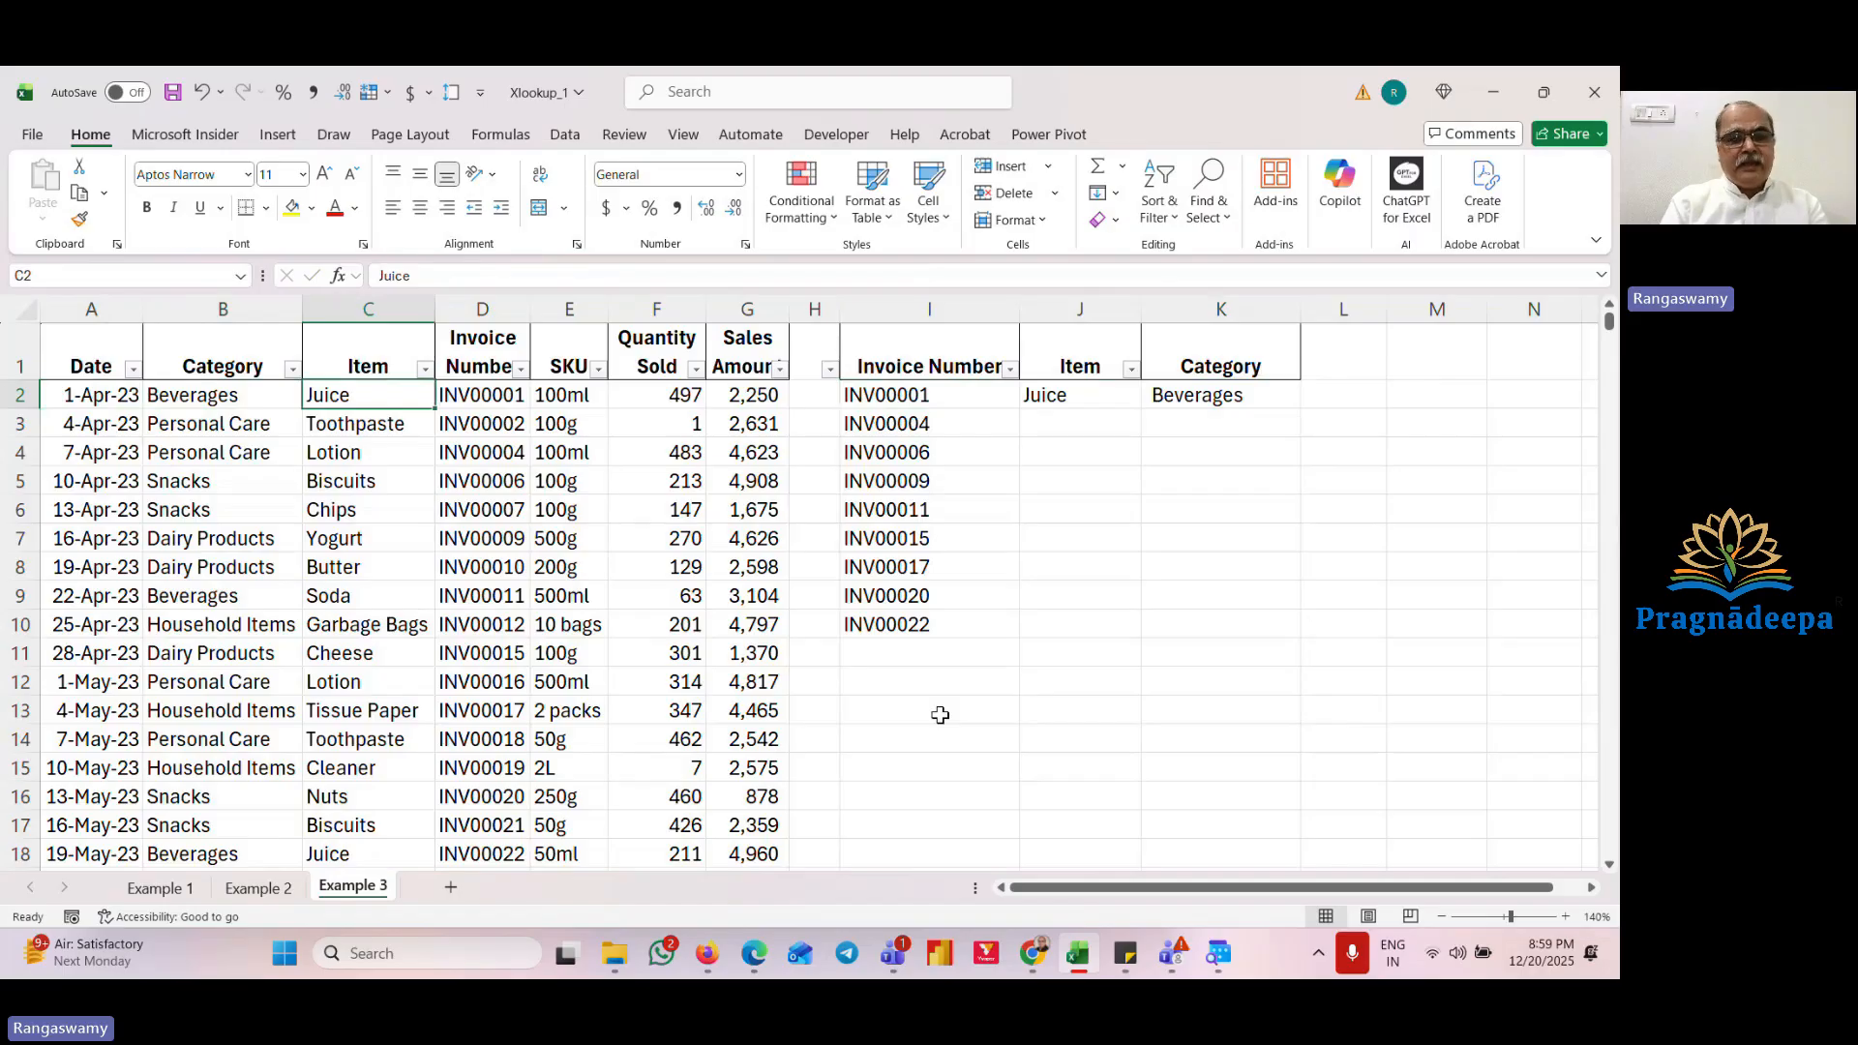
{"action": "key", "text": "Right"}
{"action": "key", "text": "Right"}
{"action": "key", "text": "Right"}
{"action": "key", "text": "Right"}
{"action": "key", "text": "Right"}
{"action": "key", "text": "Right"}
{"action": "key", "text": "Right"}
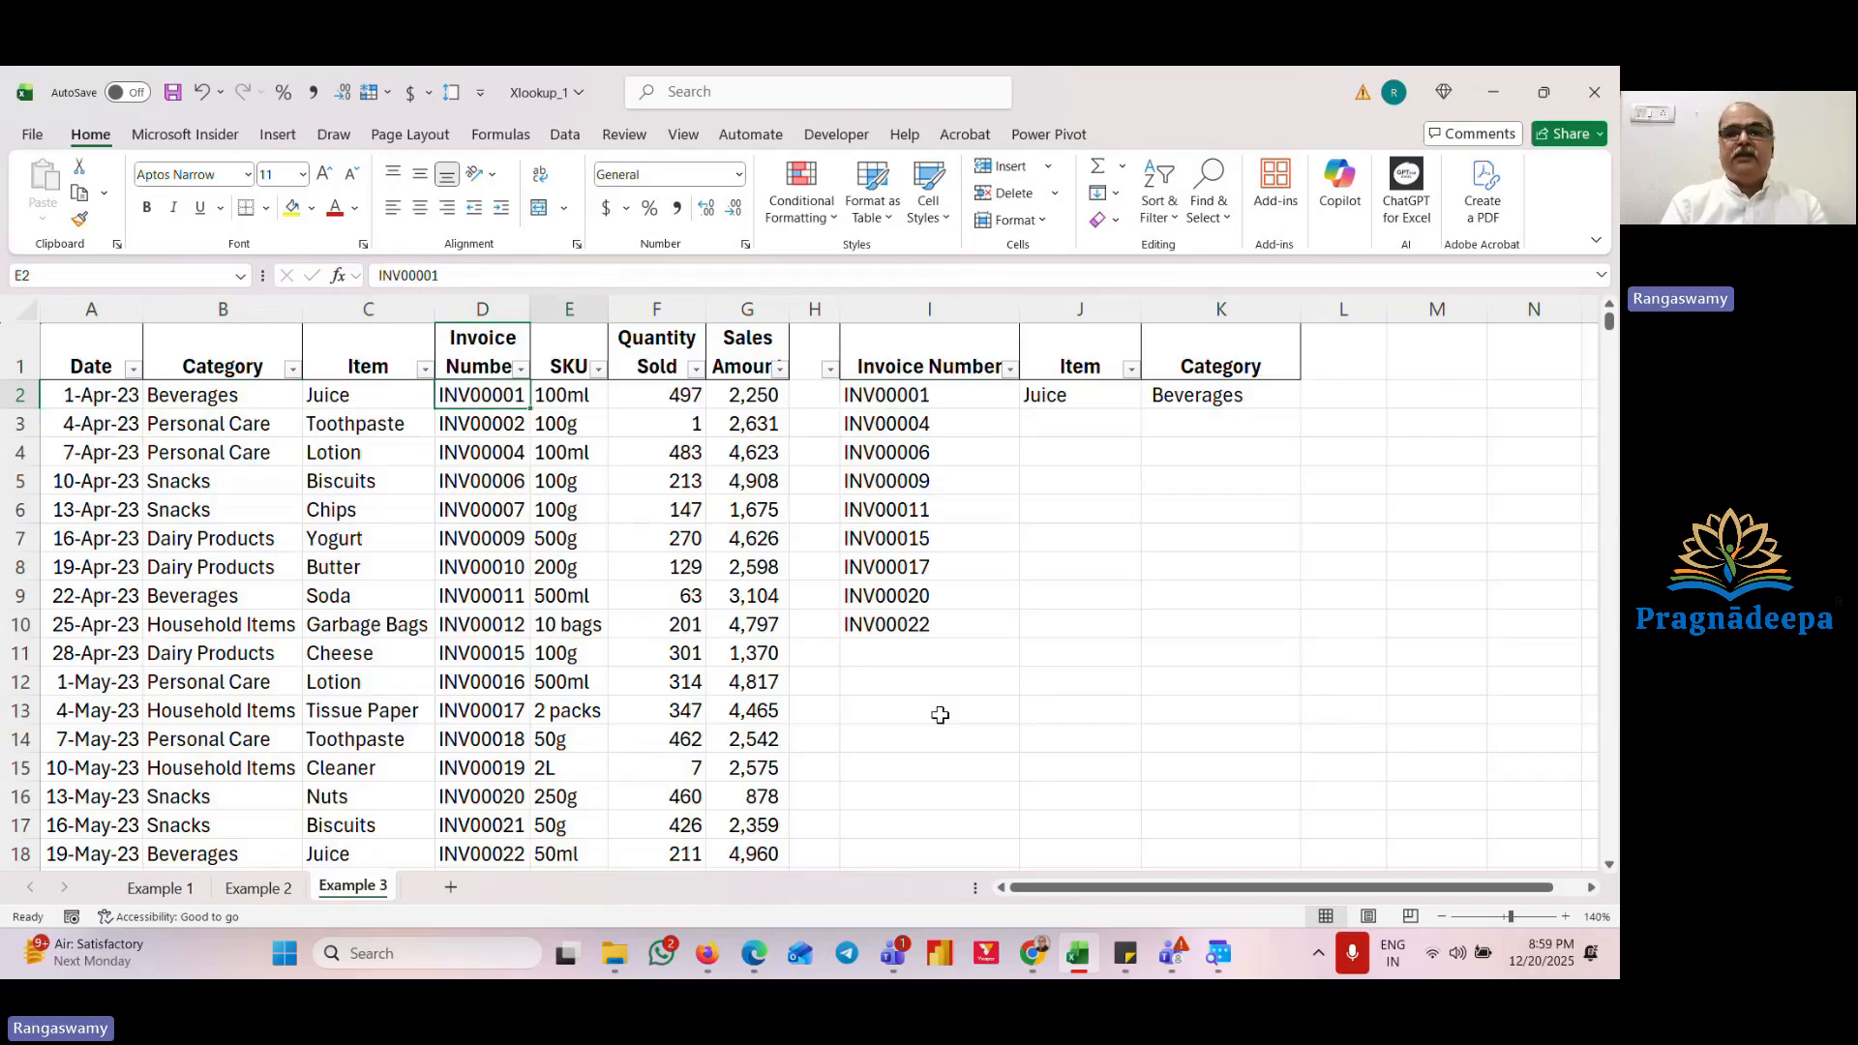
{"action": "key", "text": "F2"}
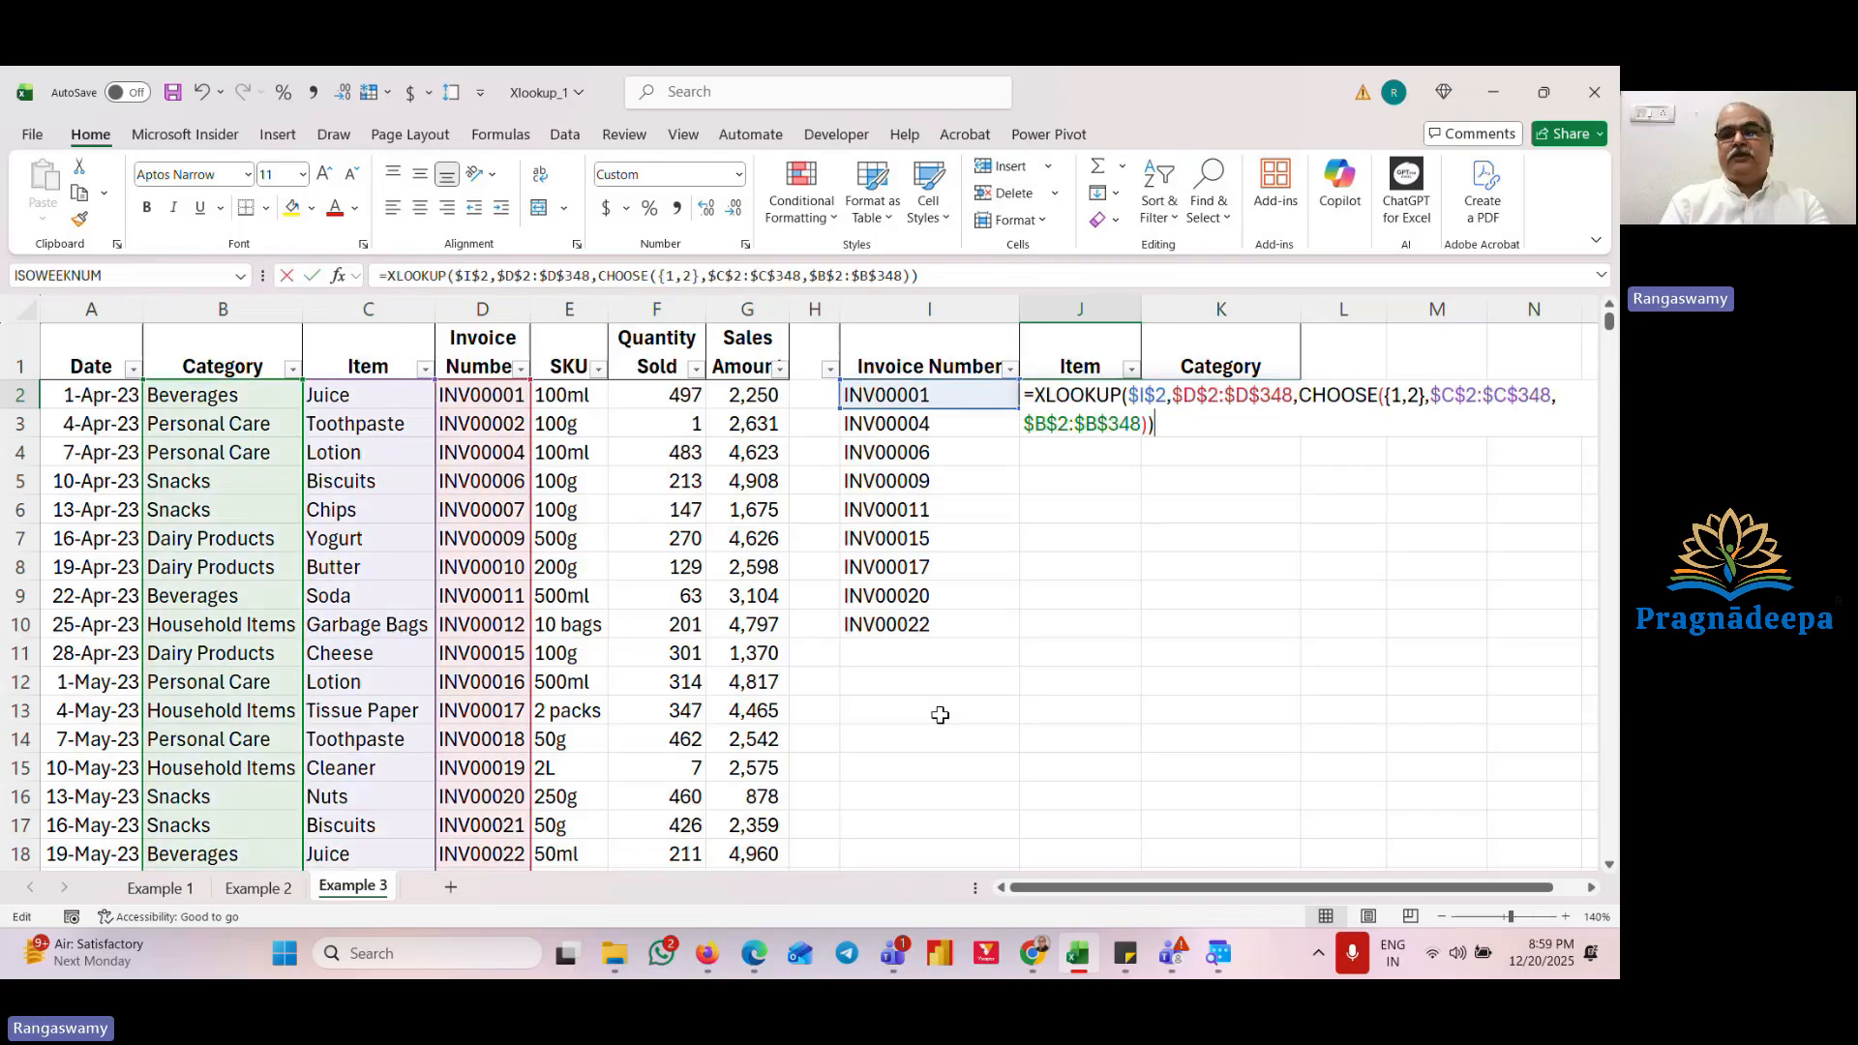
{"action": "key", "text": "Escape"}
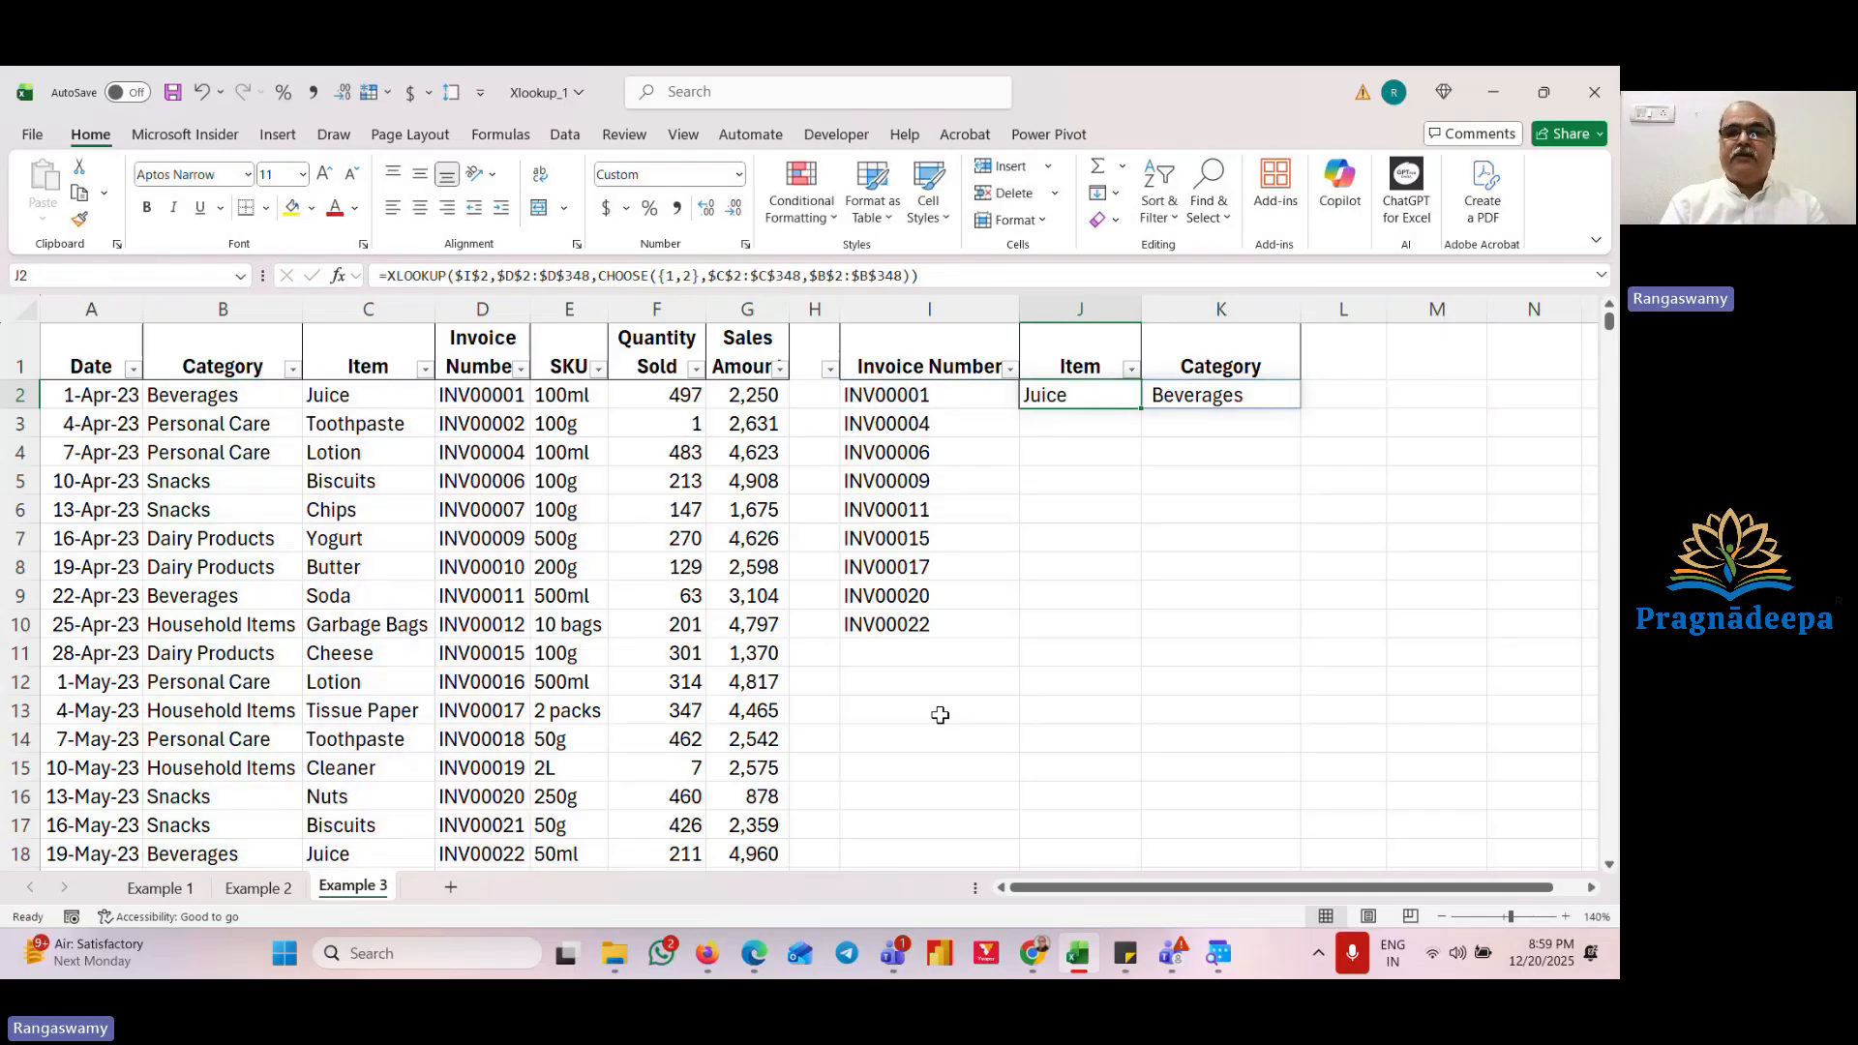
Step: Fill the J2 formula down across the Item and Category range J2:K10
{"action": "key", "text": "shift+Right"}
{"action": "key", "text": "shift+Down"}
{"action": "key", "text": "shift+Down"}
{"action": "key", "text": "shift+Down"}
{"action": "key", "text": "shift+Down"}
{"action": "key", "text": "shift+Down"}
{"action": "key", "text": "shift+Down"}
{"action": "key", "text": "shift+Down"}
{"action": "key", "text": "shift+Down"}
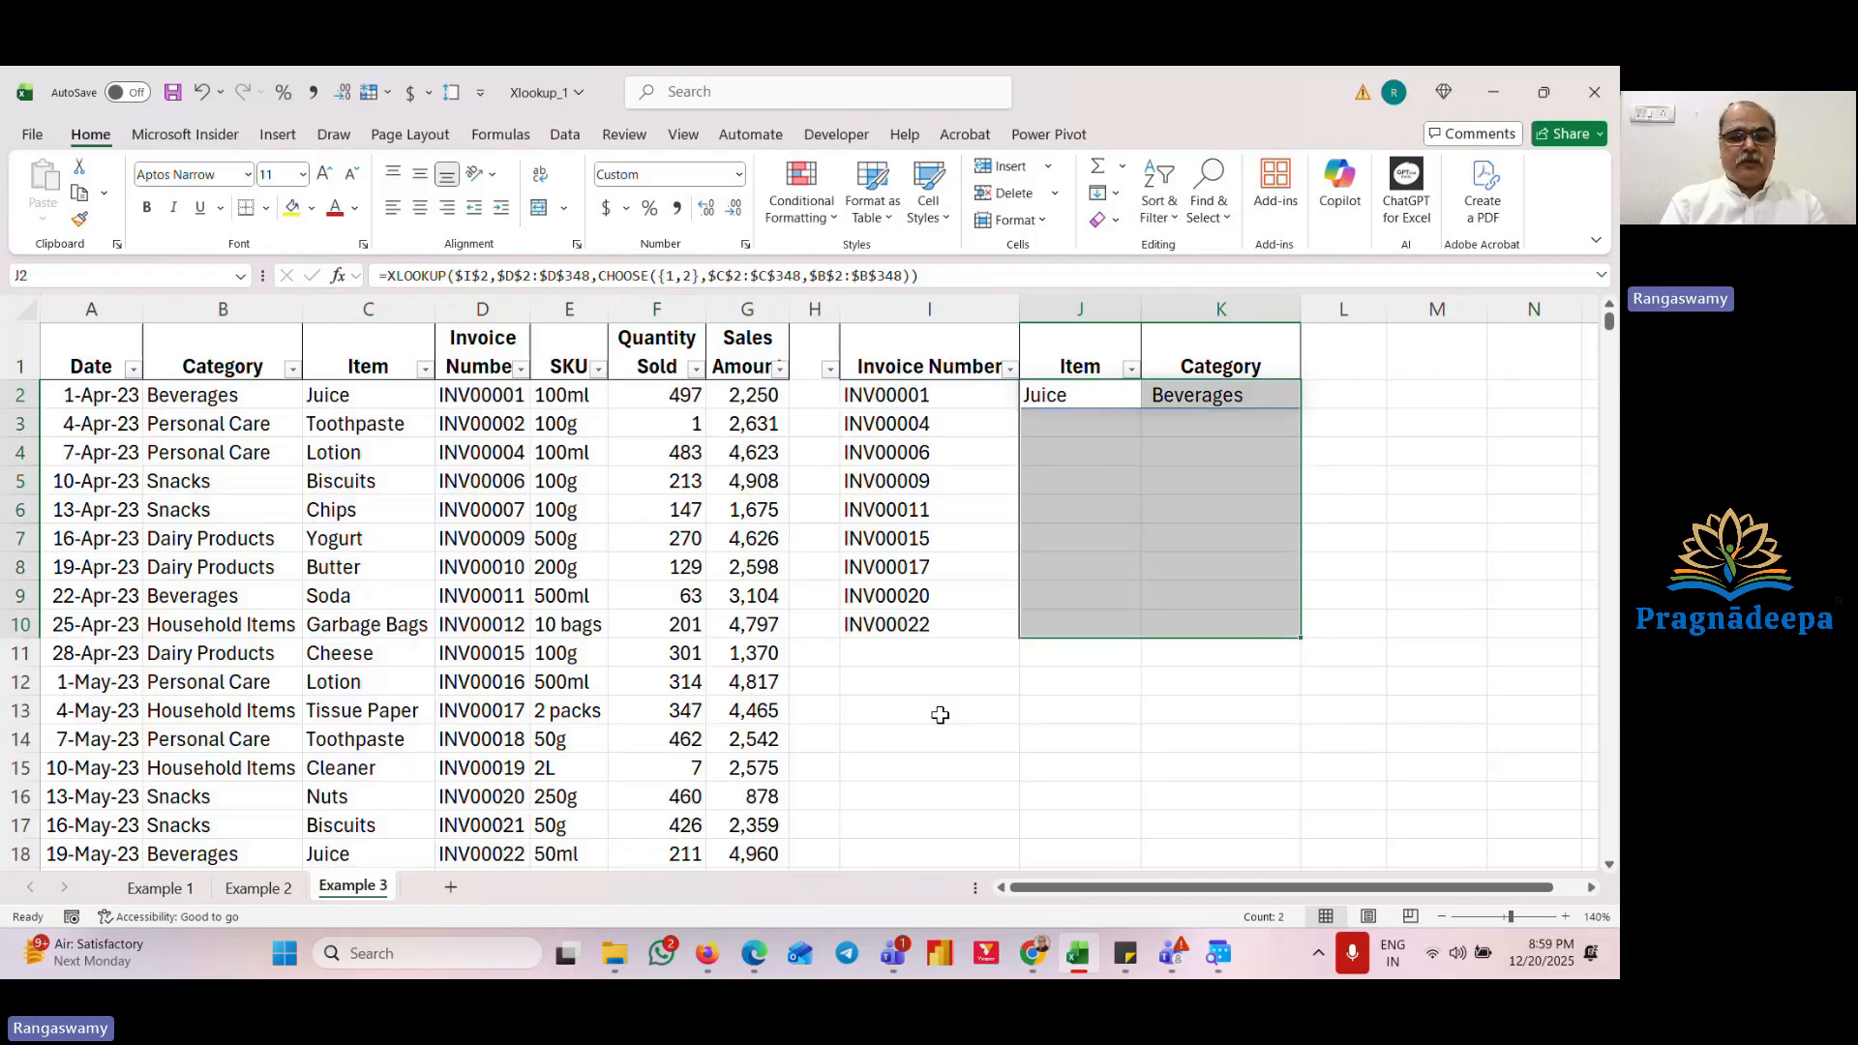
{"action": "key", "text": "ctrl+d"}
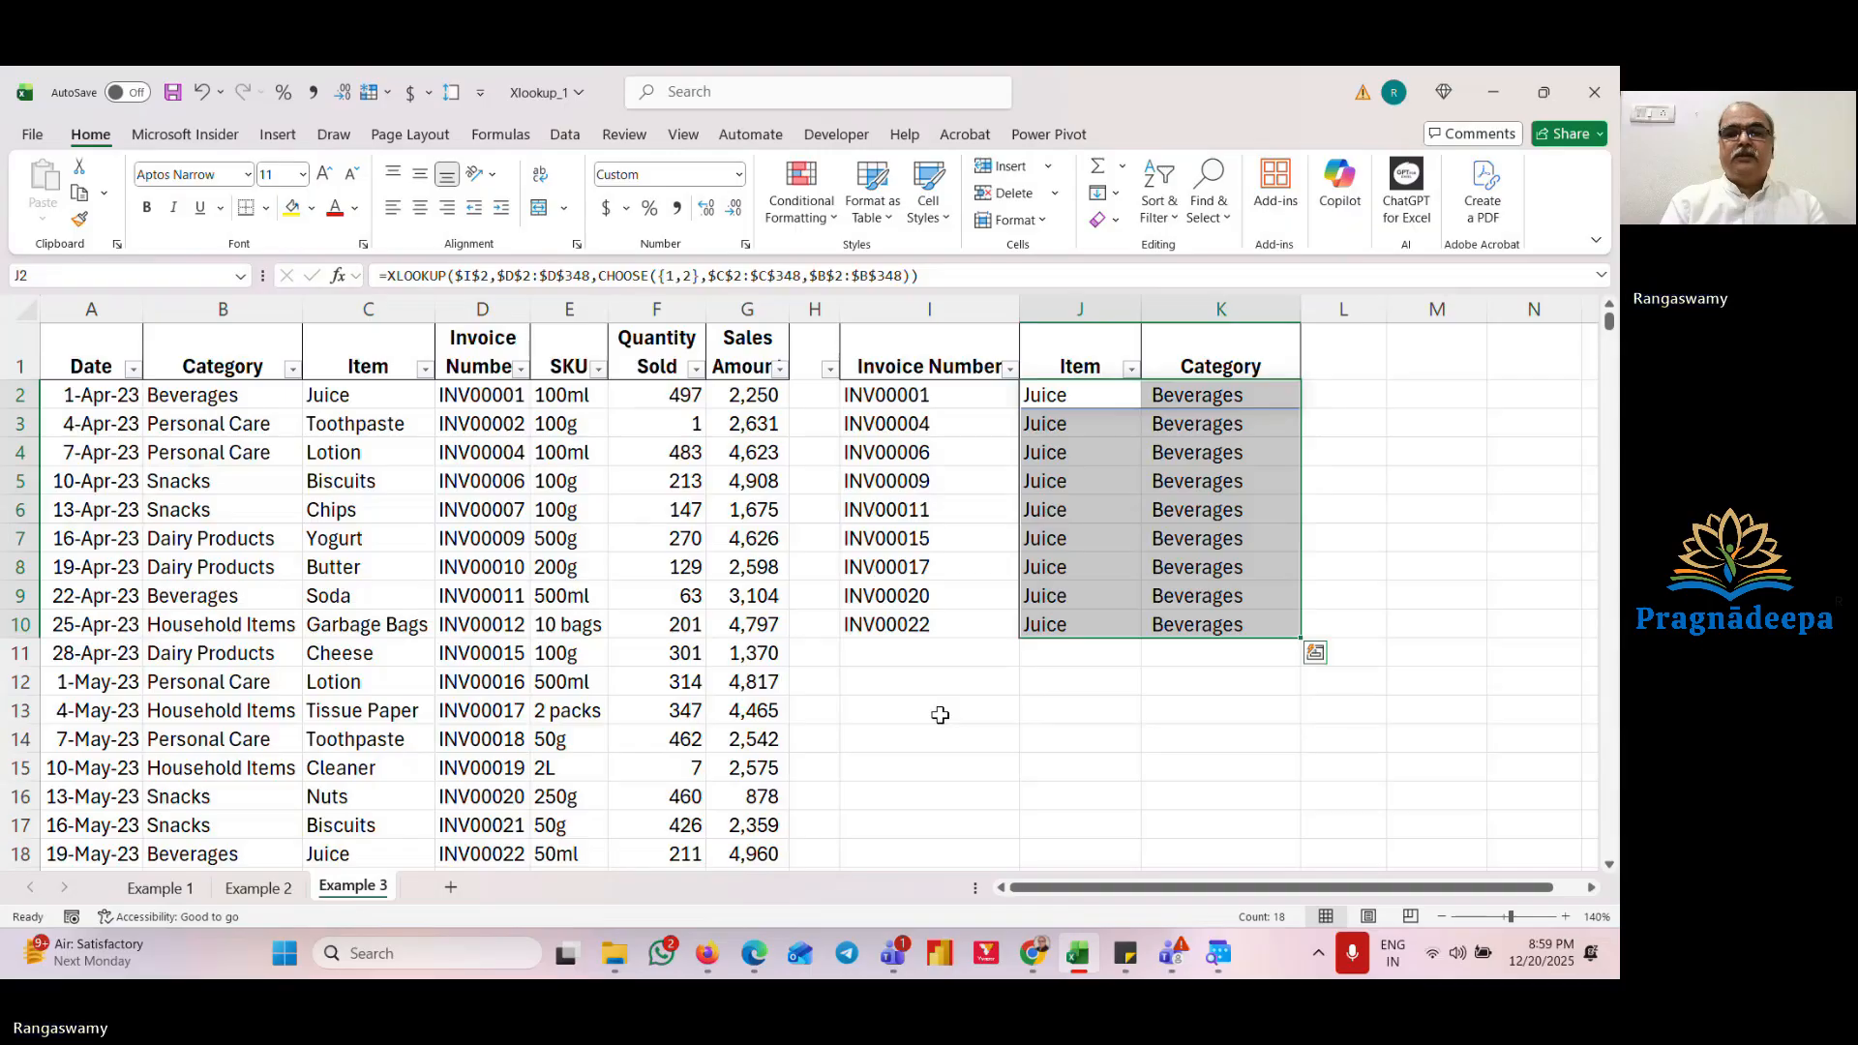
Step: Inspect the filled cells and reopen the J2 formula to check its lookup value reference
{"action": "key", "text": "Down"}
{"action": "key", "text": "Left"}
{"action": "key", "text": "Left"}
{"action": "key", "text": "Left"}
{"action": "key", "text": "Left"}
{"action": "key", "text": "Right"}
{"action": "key", "text": "Right"}
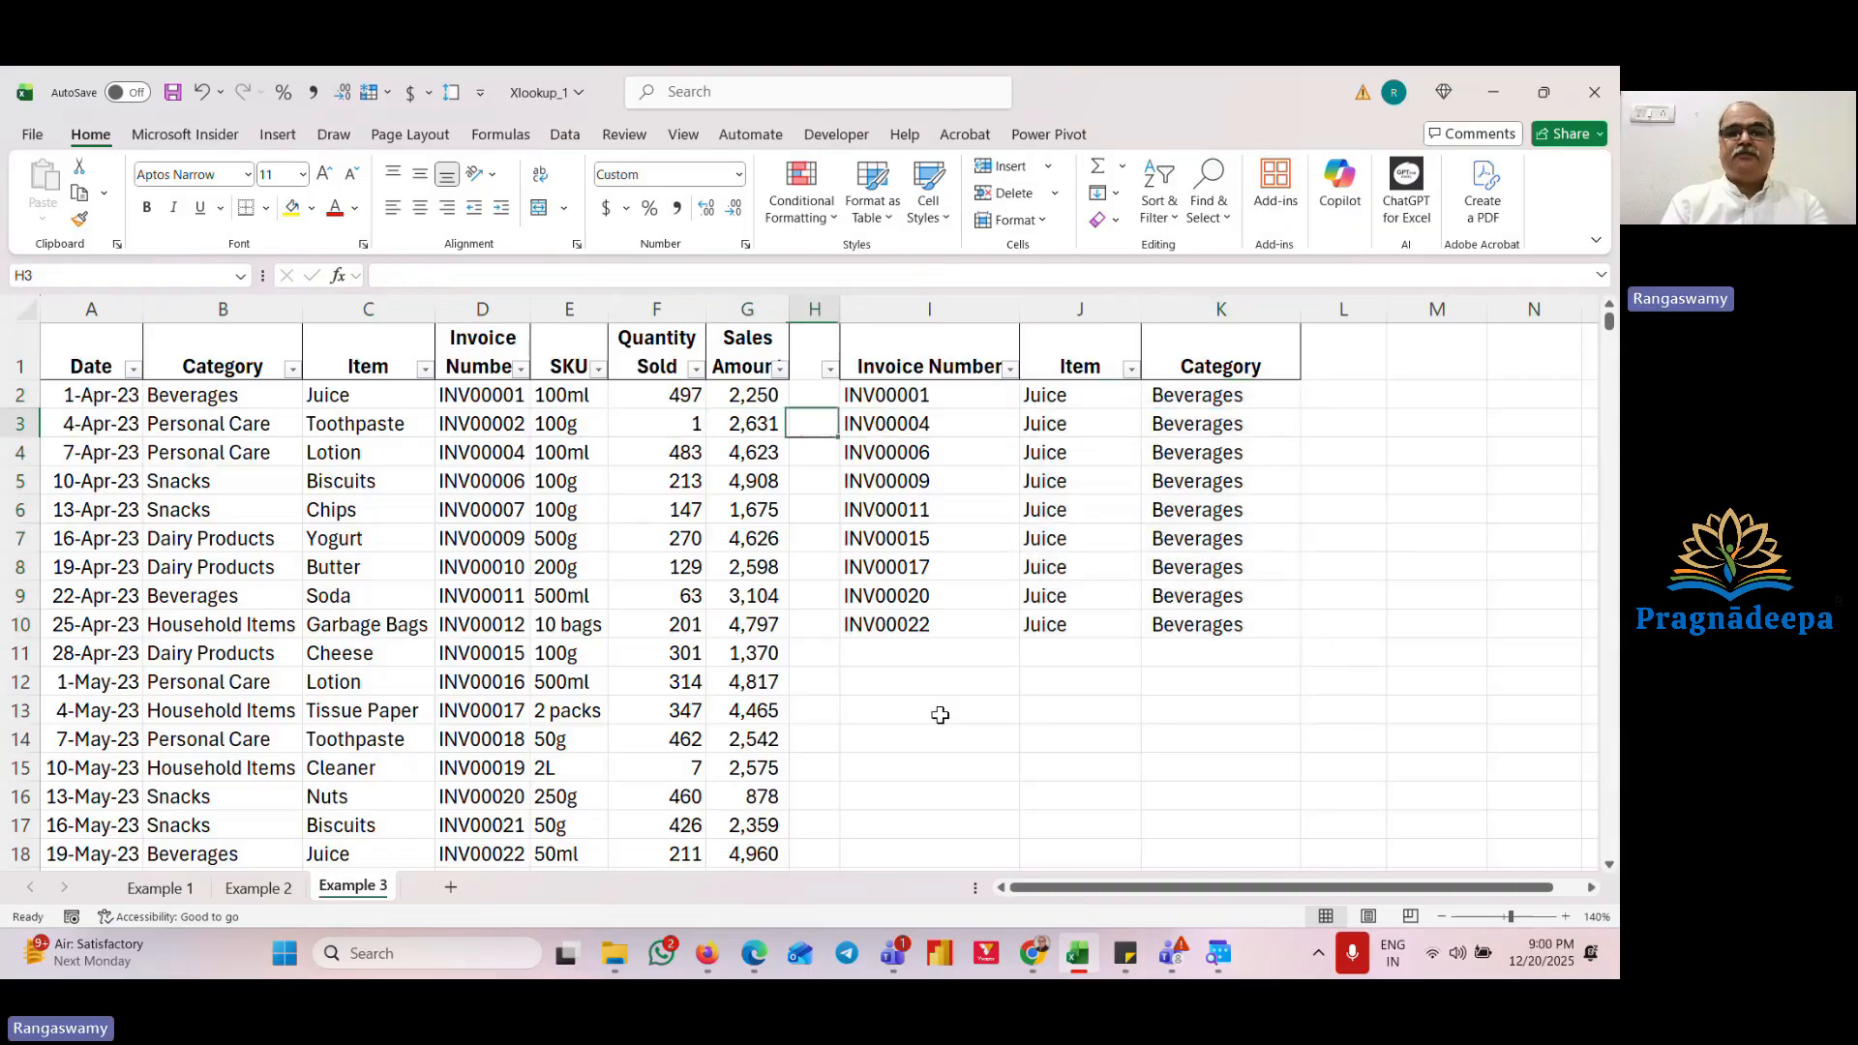
{"action": "key", "text": "Up"}
{"action": "key", "text": "Right"}
{"action": "key", "text": "Right"}
{"action": "key", "text": "F2"}
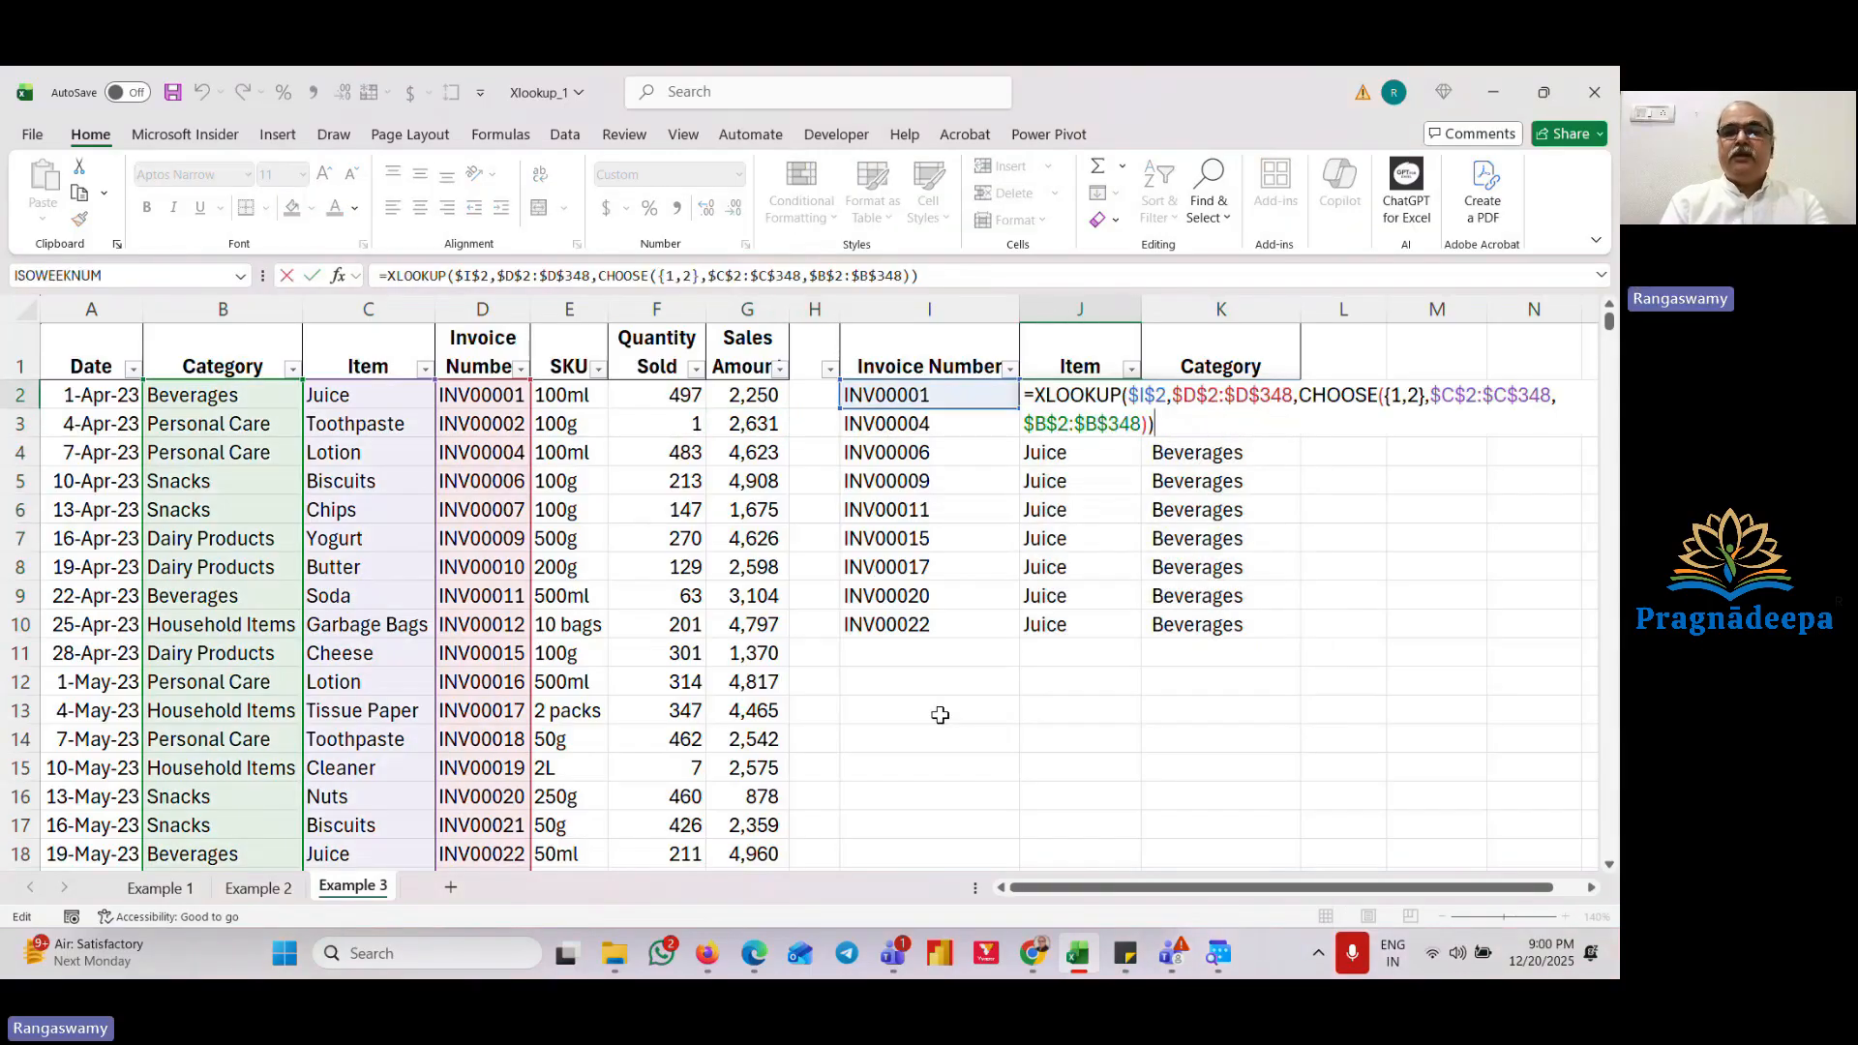
{"action": "key", "text": "Escape"}
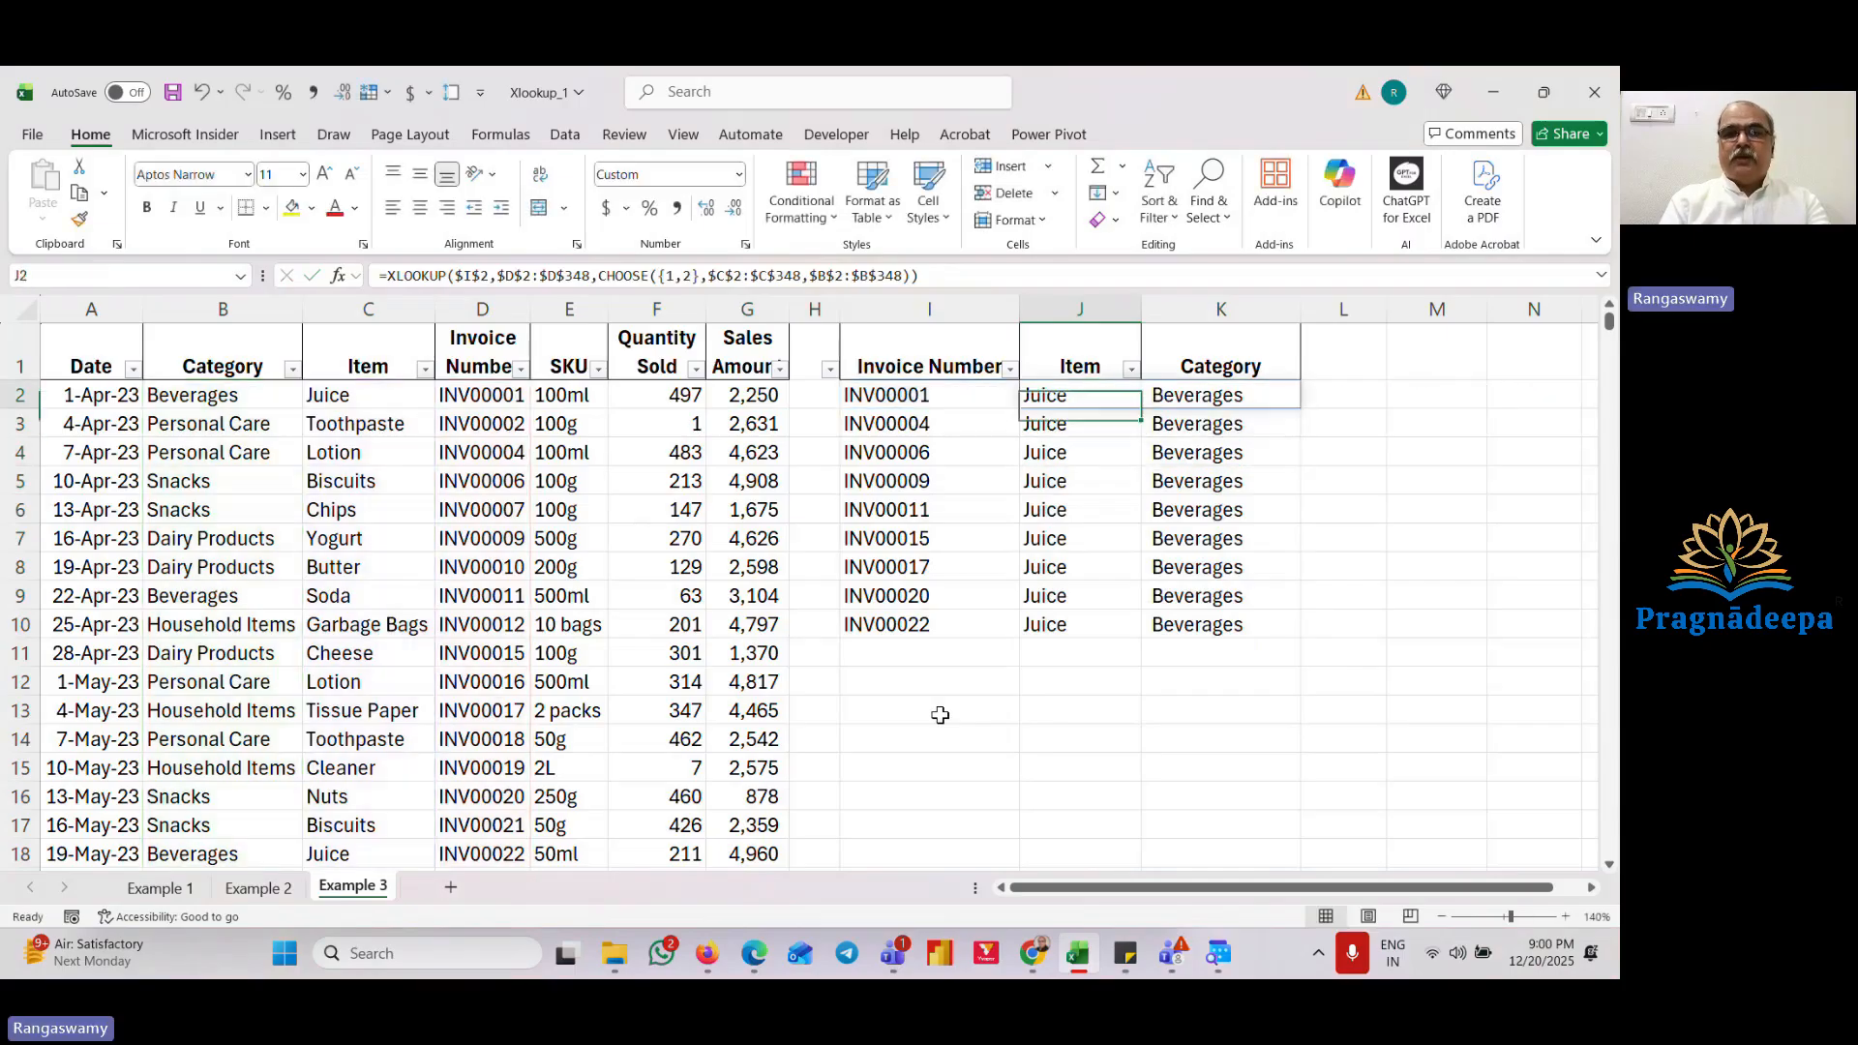
Step: Change the XLOOKUP lookup value in J2 to the mixed reference $I2
{"action": "key", "text": "F2"}
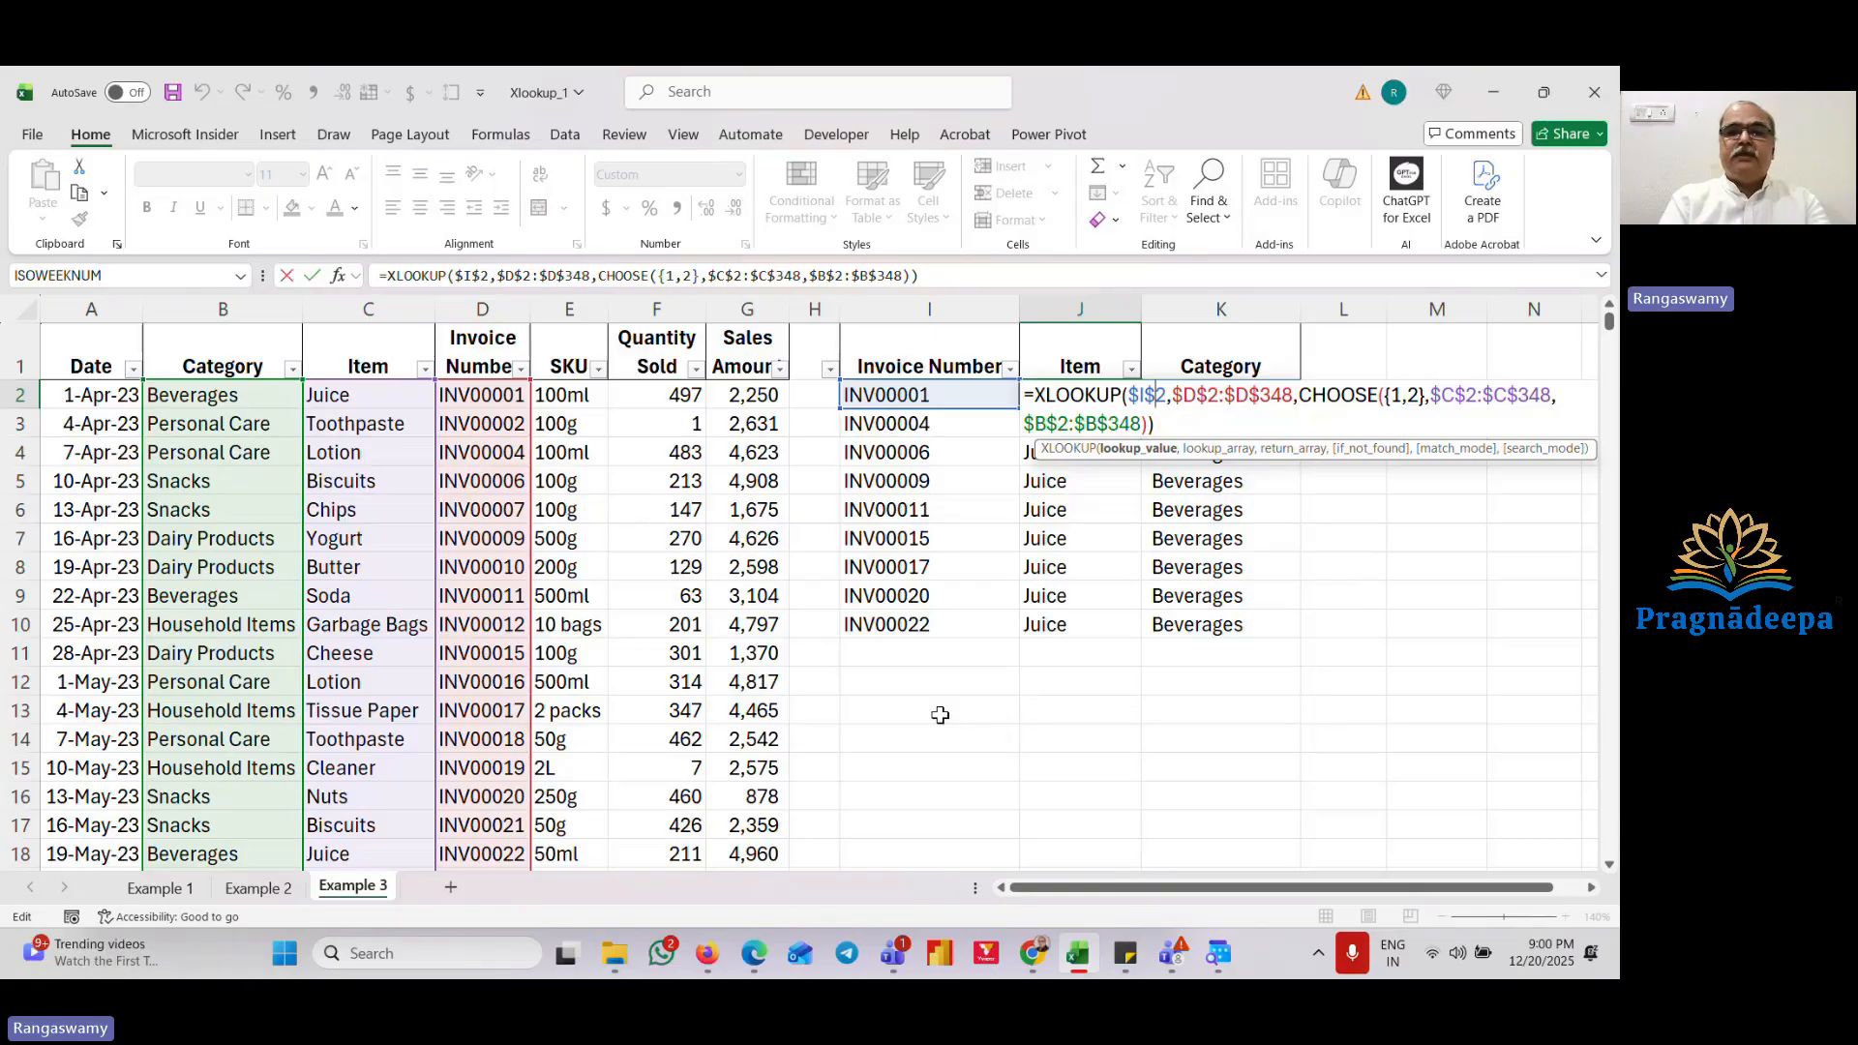
{"action": "key", "text": "BackSpace"}
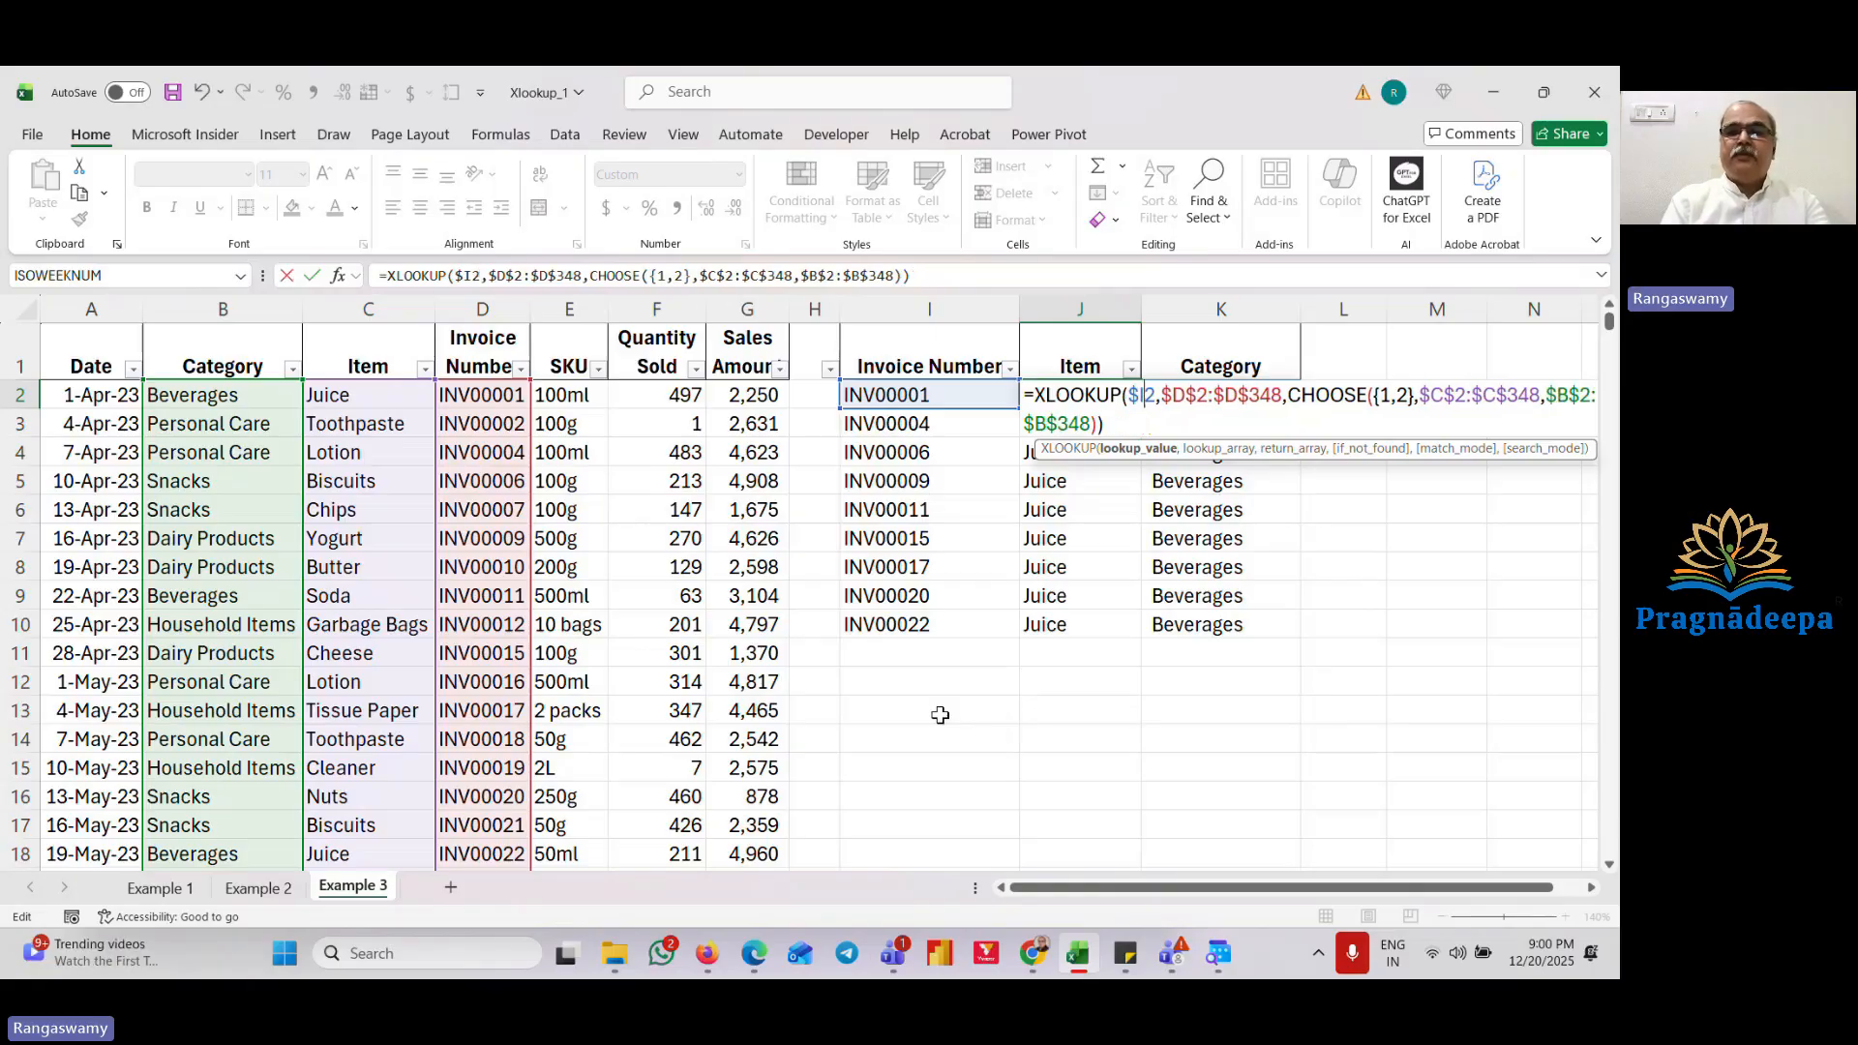
{"action": "key", "text": "ctrl+Return"}
Step: Clear K2 and fill the corrected J2 formula down through J2:K10
{"action": "key", "text": "Right"}
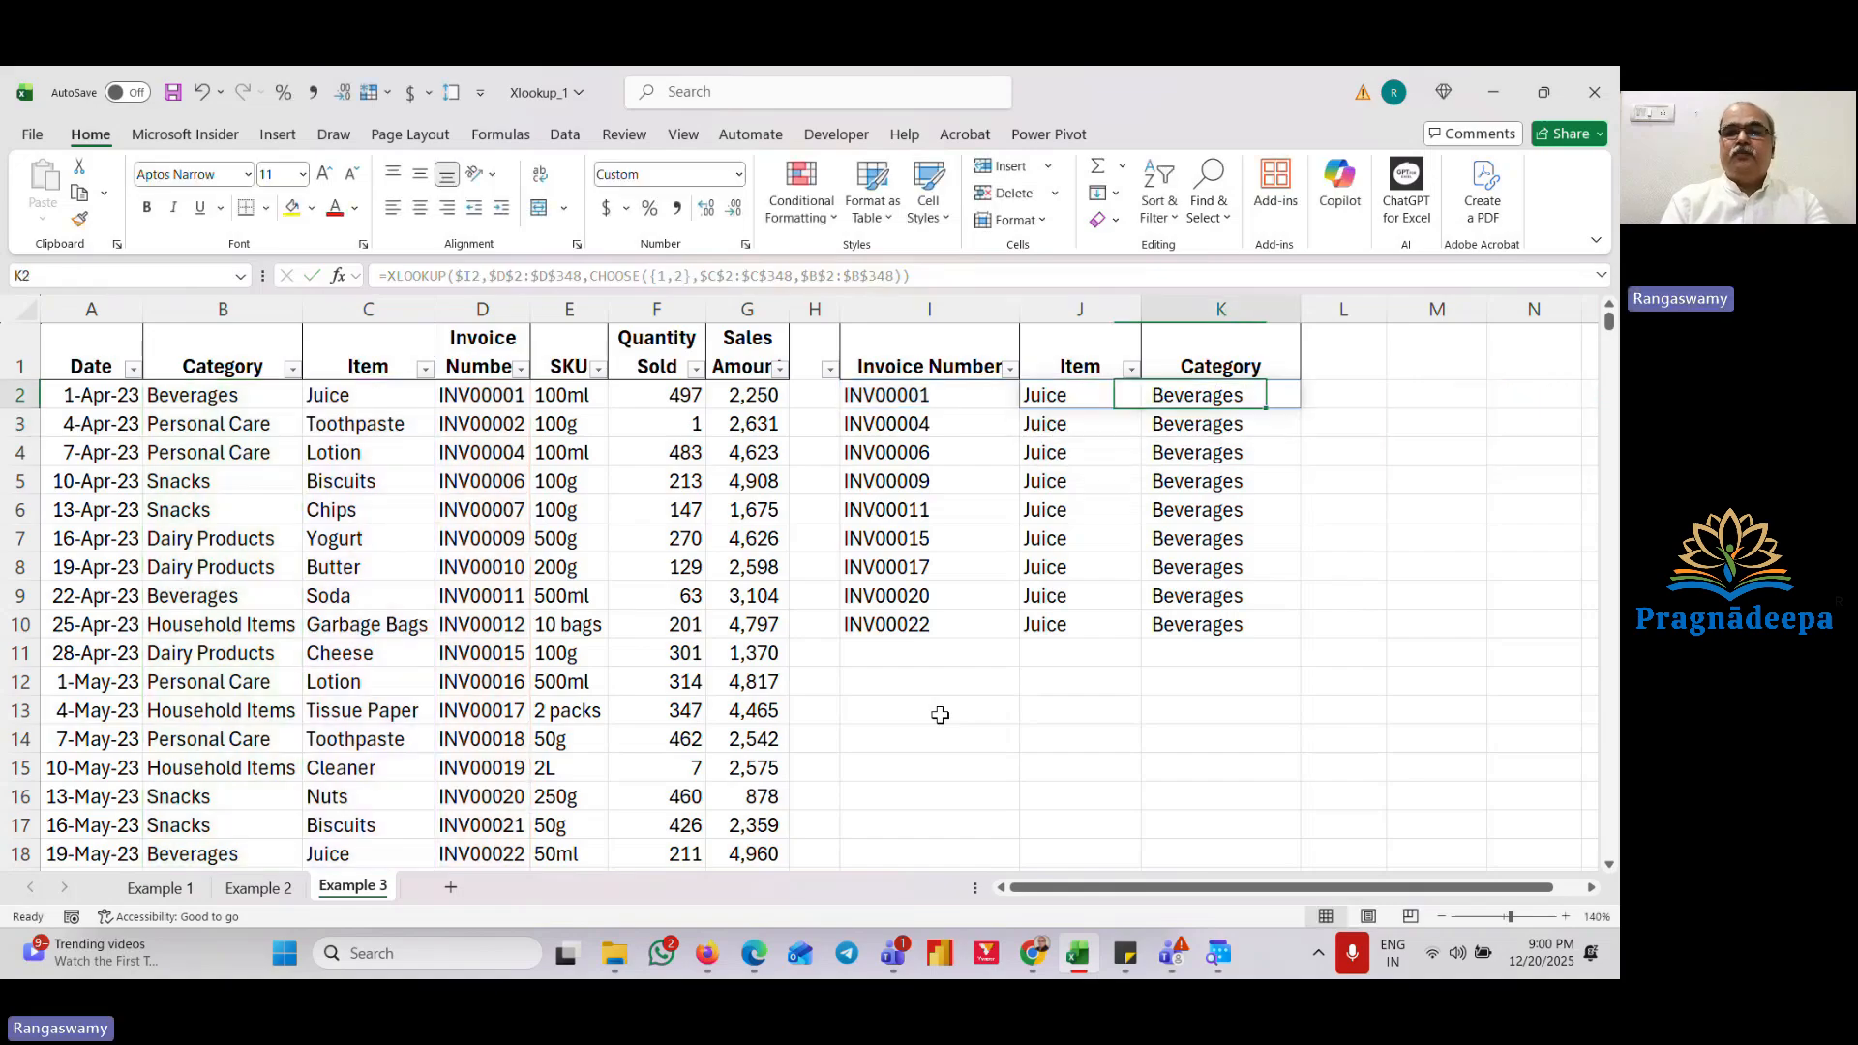
{"action": "key", "text": "Delete"}
{"action": "key", "text": "Left"}
{"action": "key", "text": "shift+Right"}
{"action": "key", "text": "ctrl+shift+Down"}
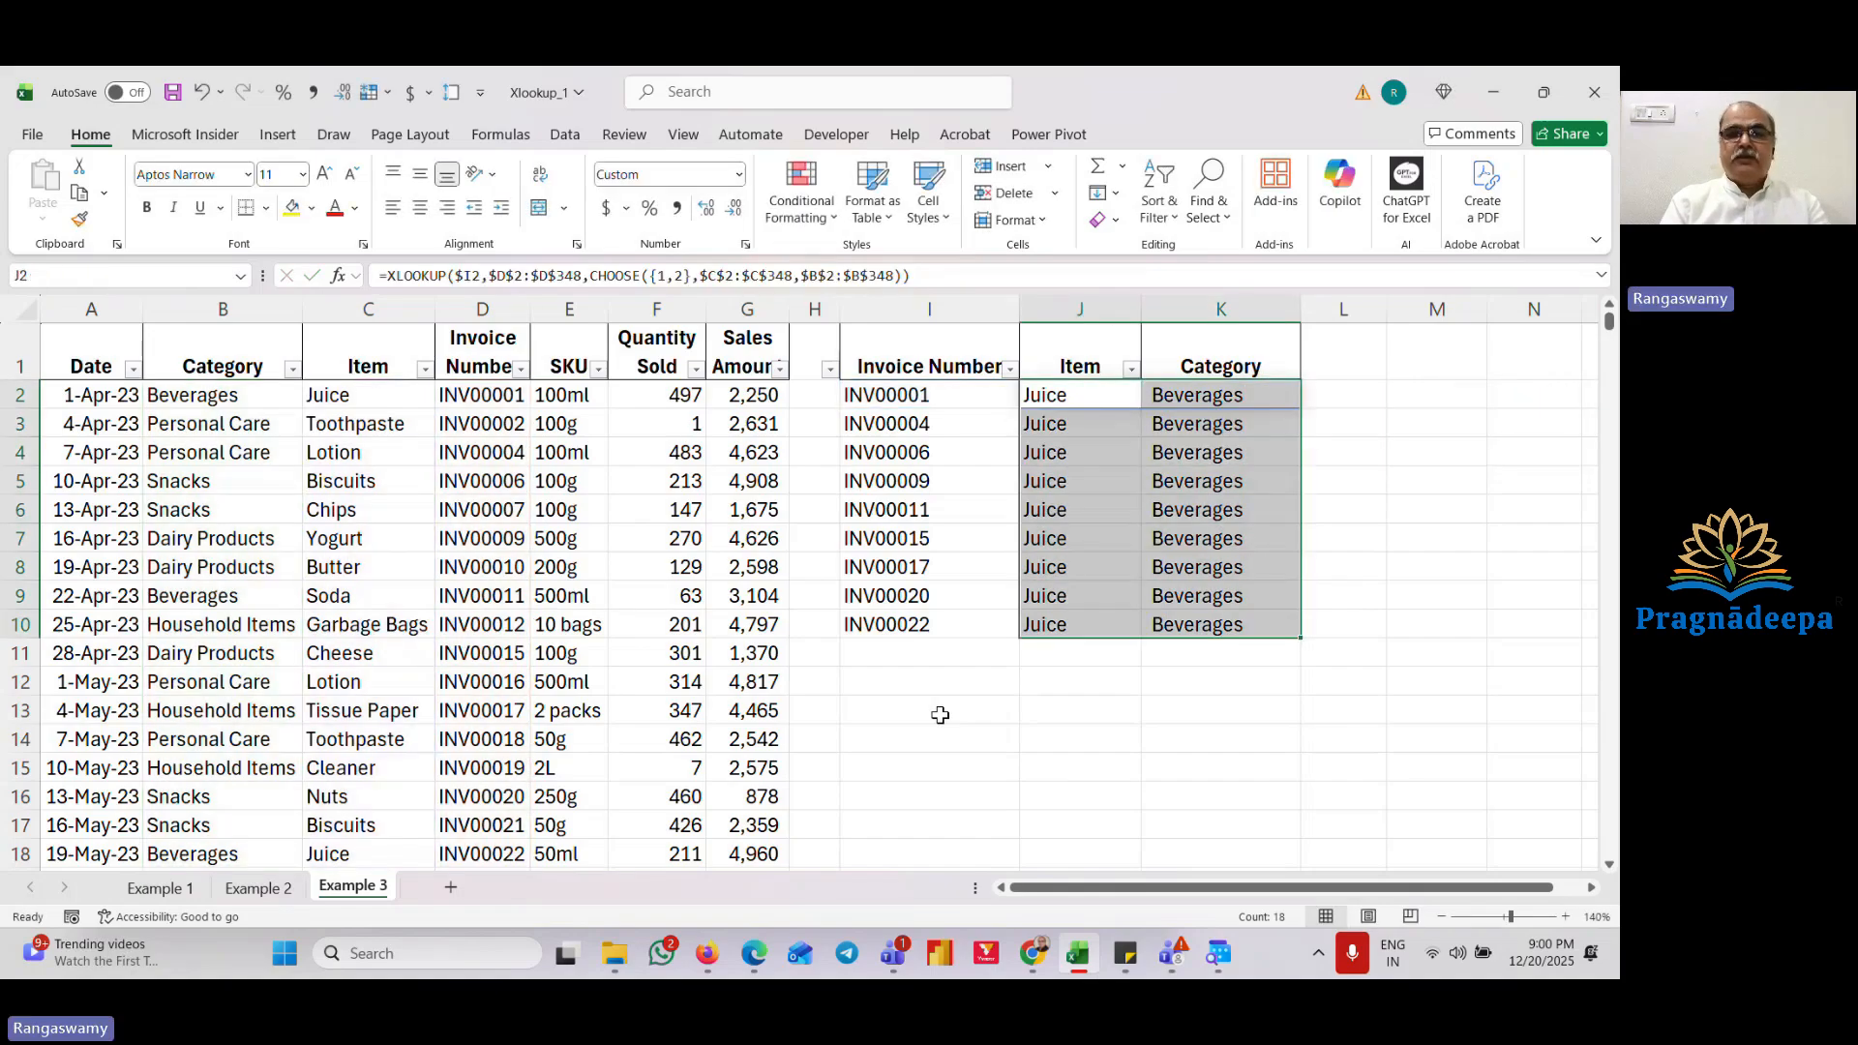
{"action": "key", "text": "ctrl+d"}
Step: Compare the returned Item and Category values with the matching invoice rows in the sales table
{"action": "key", "text": "Down"}
{"action": "key", "text": "Down"}
{"action": "key", "text": "Up"}
{"action": "key", "text": "Left"}
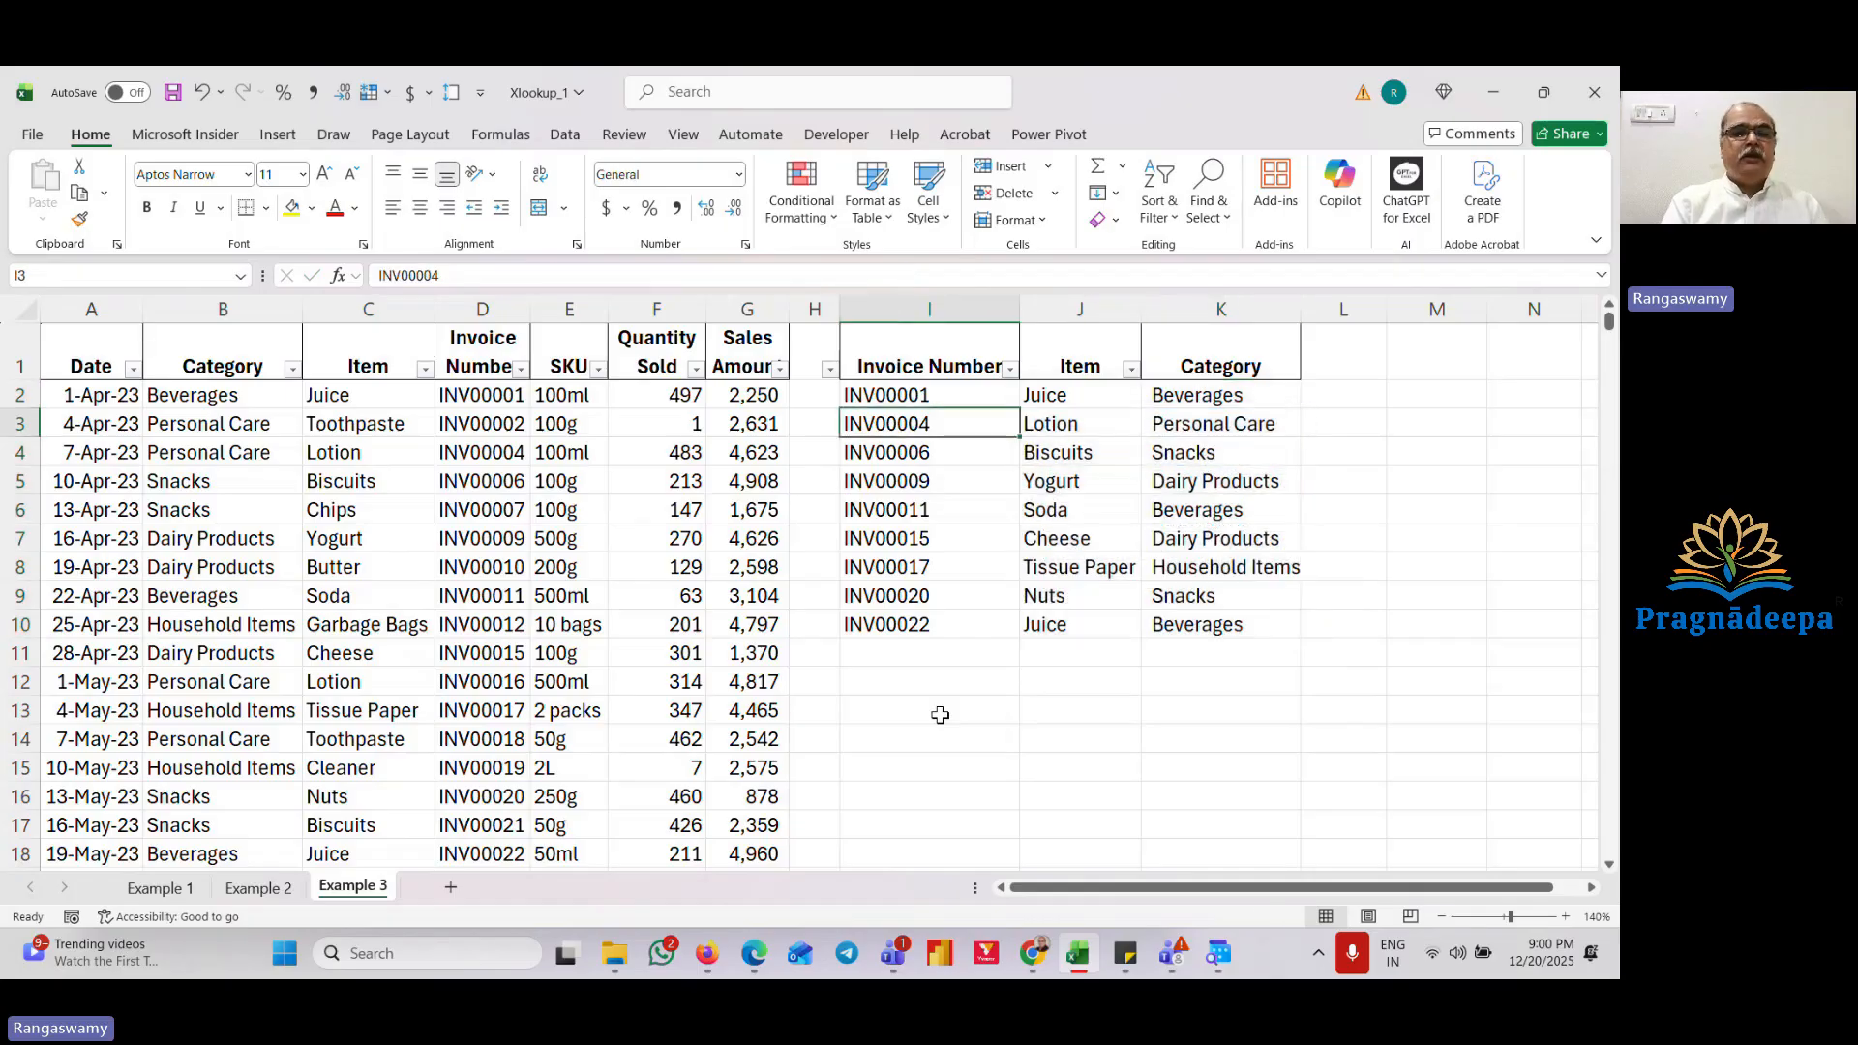
{"action": "key", "text": "Left"}
{"action": "key", "text": "Down"}
{"action": "key", "text": "Left"}
{"action": "key", "text": "Left"}
{"action": "key", "text": "Left"}
{"action": "key", "text": "Left"}
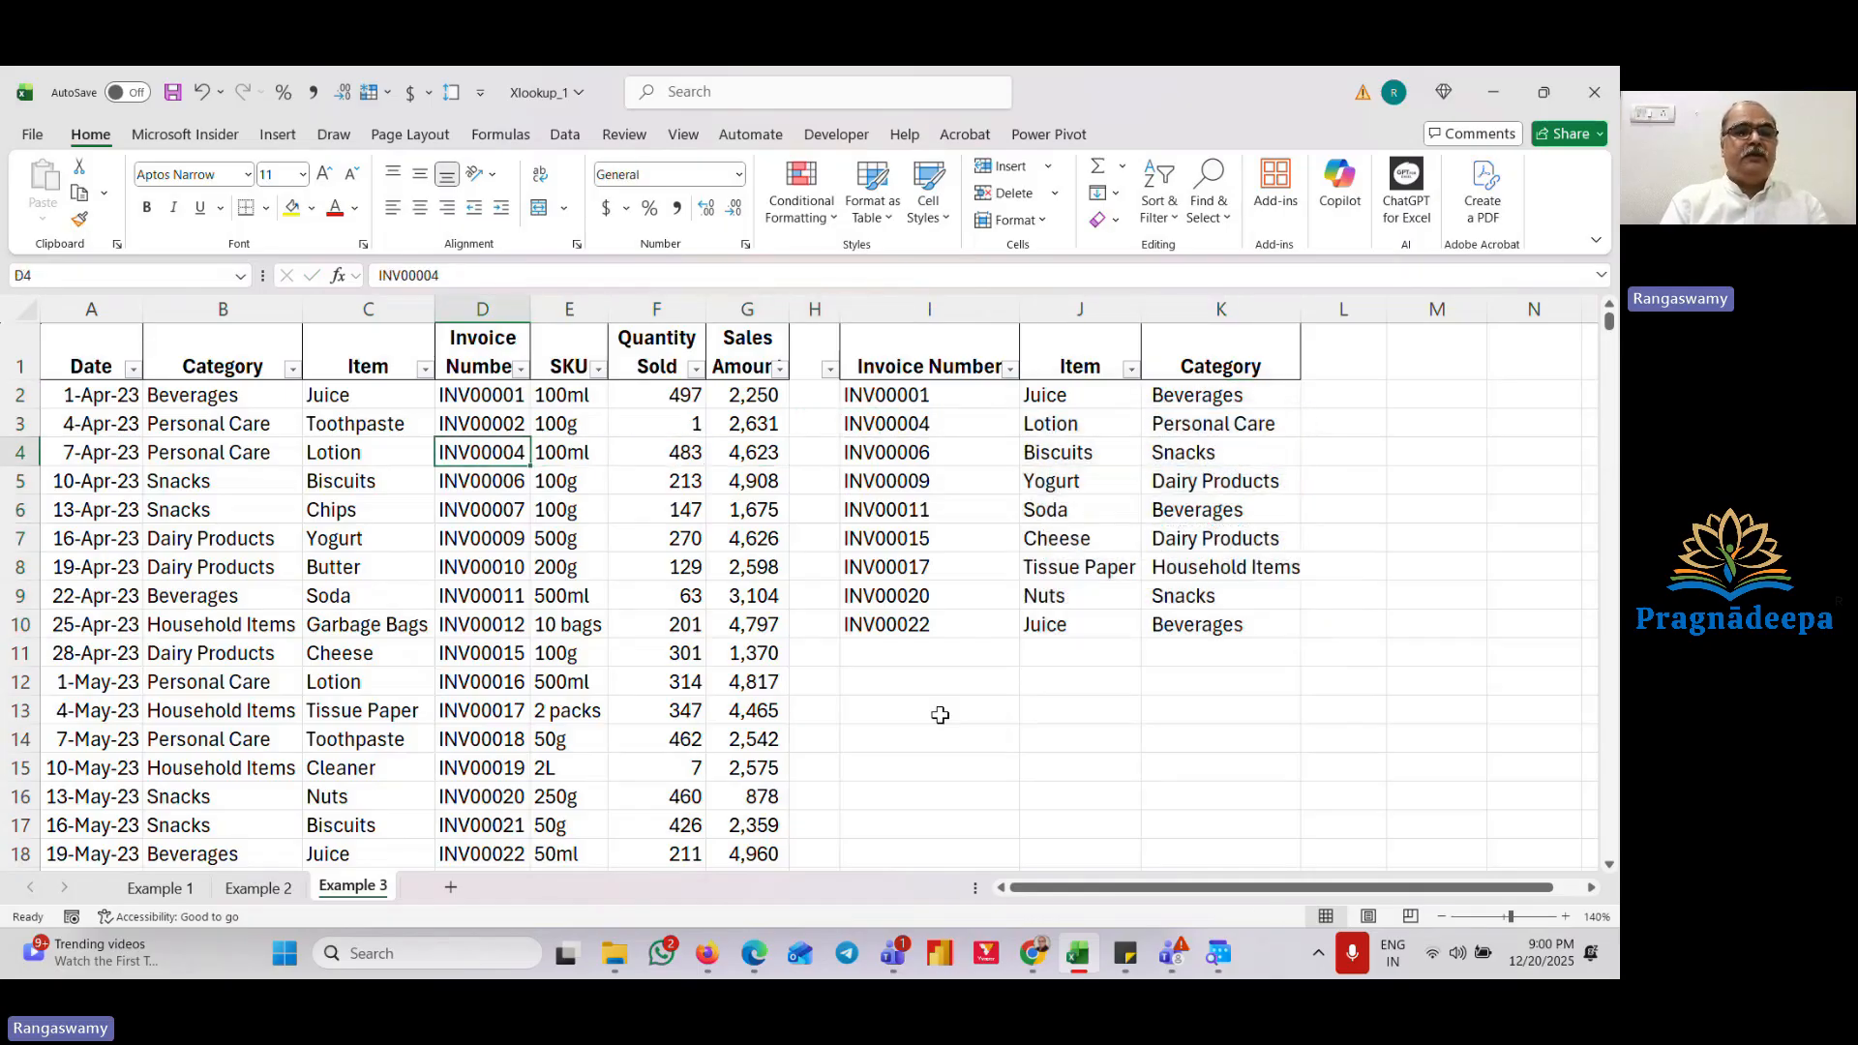
{"action": "key", "text": "Left"}
{"action": "key", "text": "Left"}
{"action": "key", "text": "Right"}
{"action": "key", "text": "Right"}
{"action": "key", "text": "Right"}
{"action": "key", "text": "Right"}
{"action": "key", "text": "Right"}
{"action": "key", "text": "Right"}
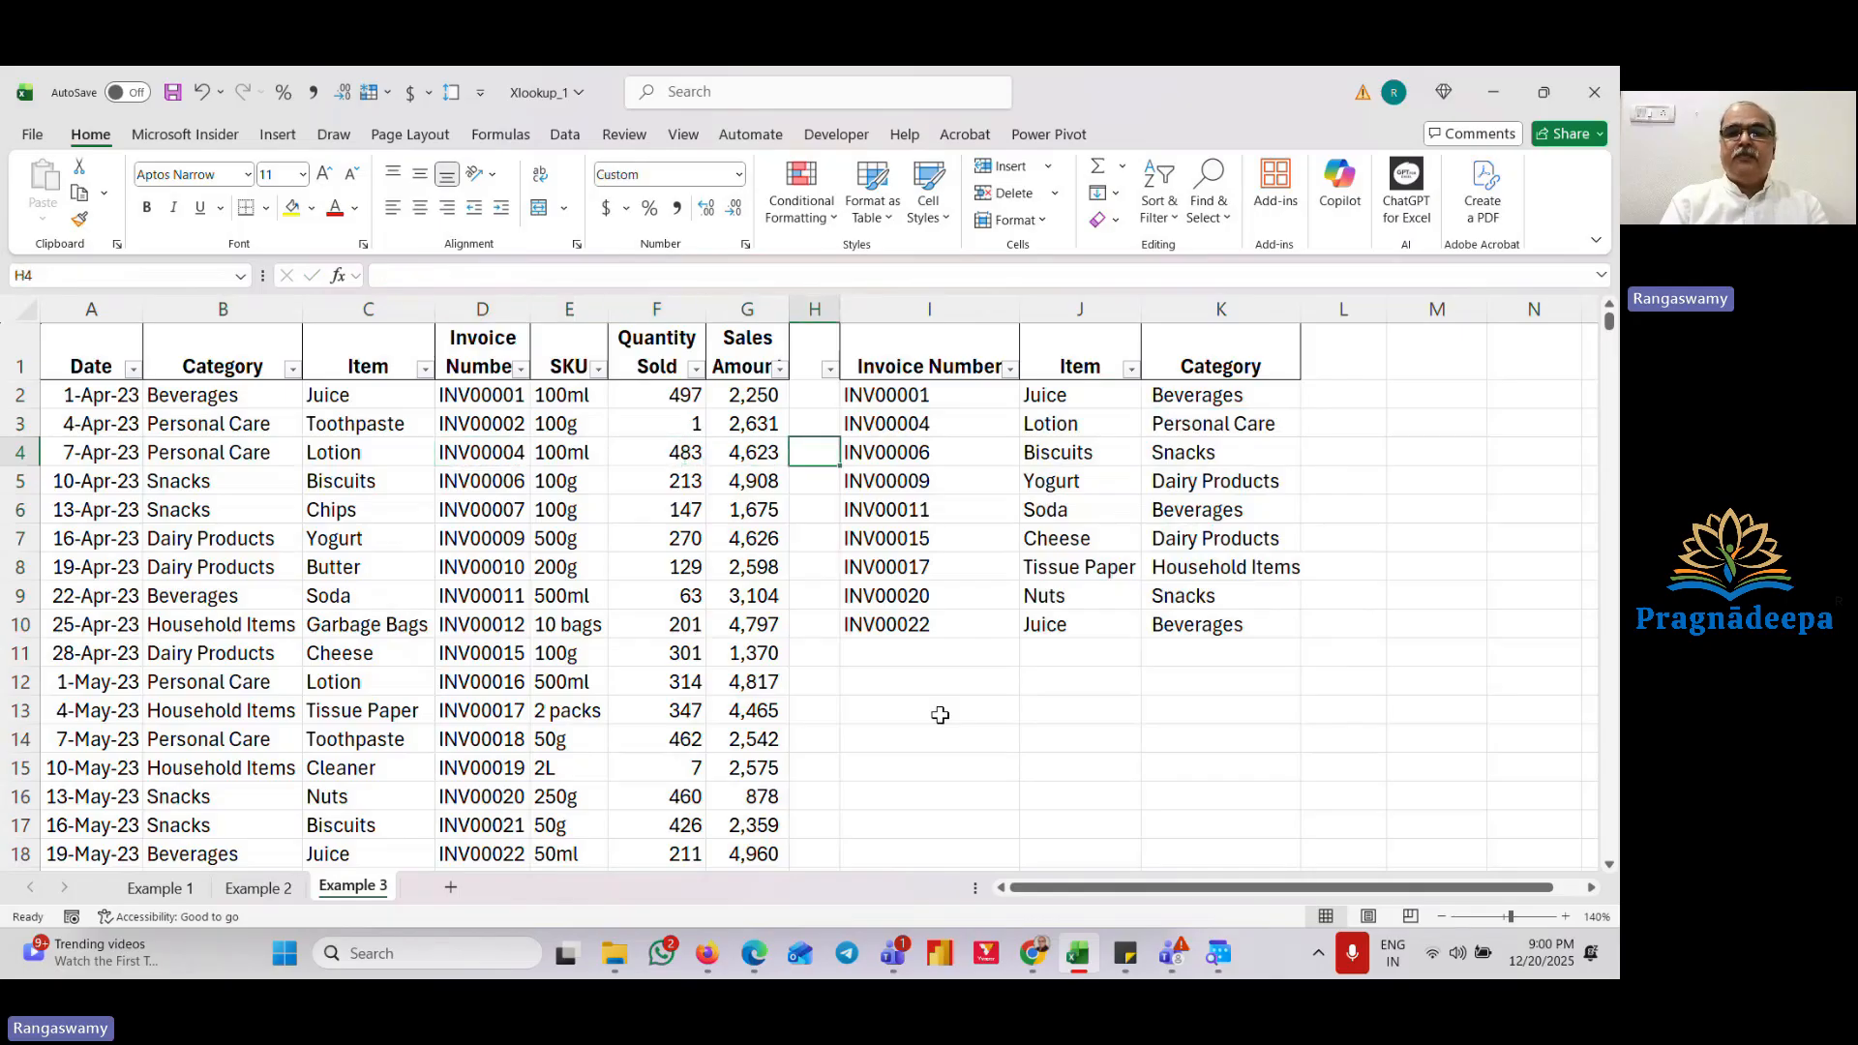
{"action": "key", "text": "Right"}
{"action": "key", "text": "Down"}
{"action": "key", "text": "Left"}
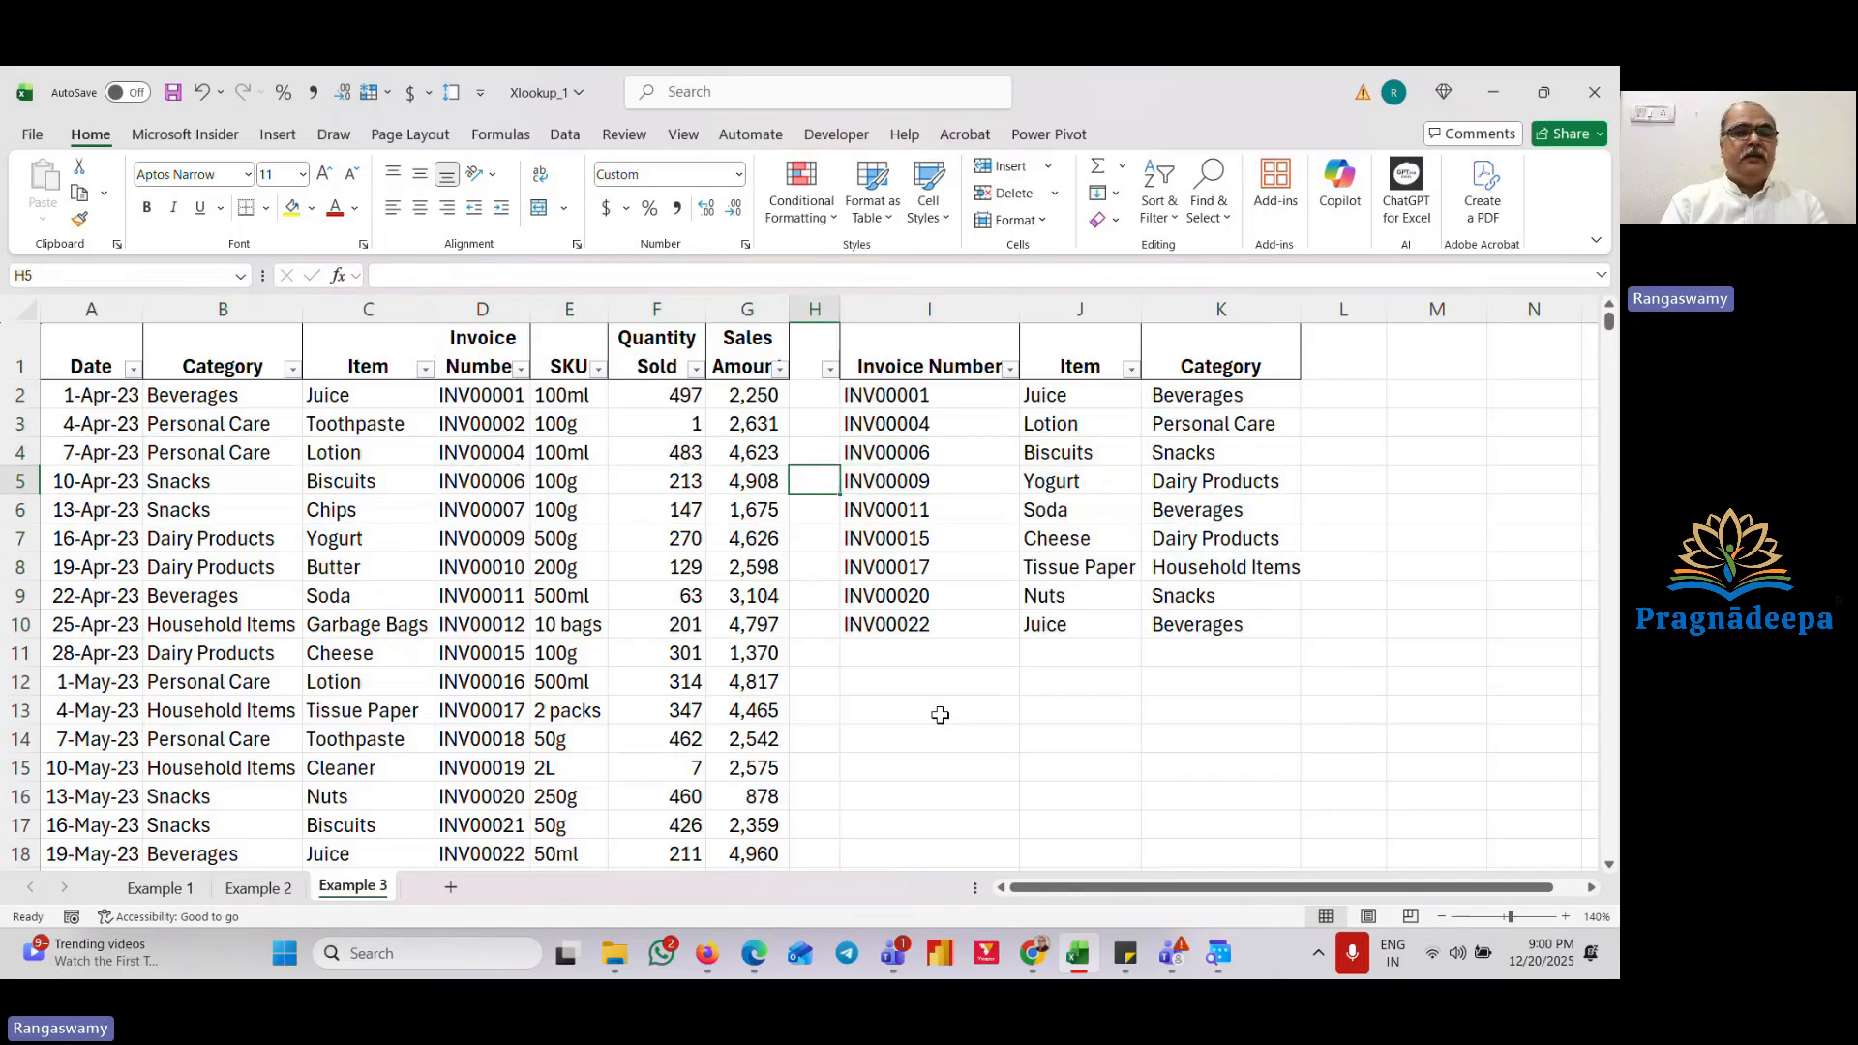
{"action": "key", "text": "Left"}
{"action": "key", "text": "Left"}
{"action": "key", "text": "Left"}
{"action": "key", "text": "Left"}
{"action": "key", "text": "Left"}
{"action": "key", "text": "Left"}
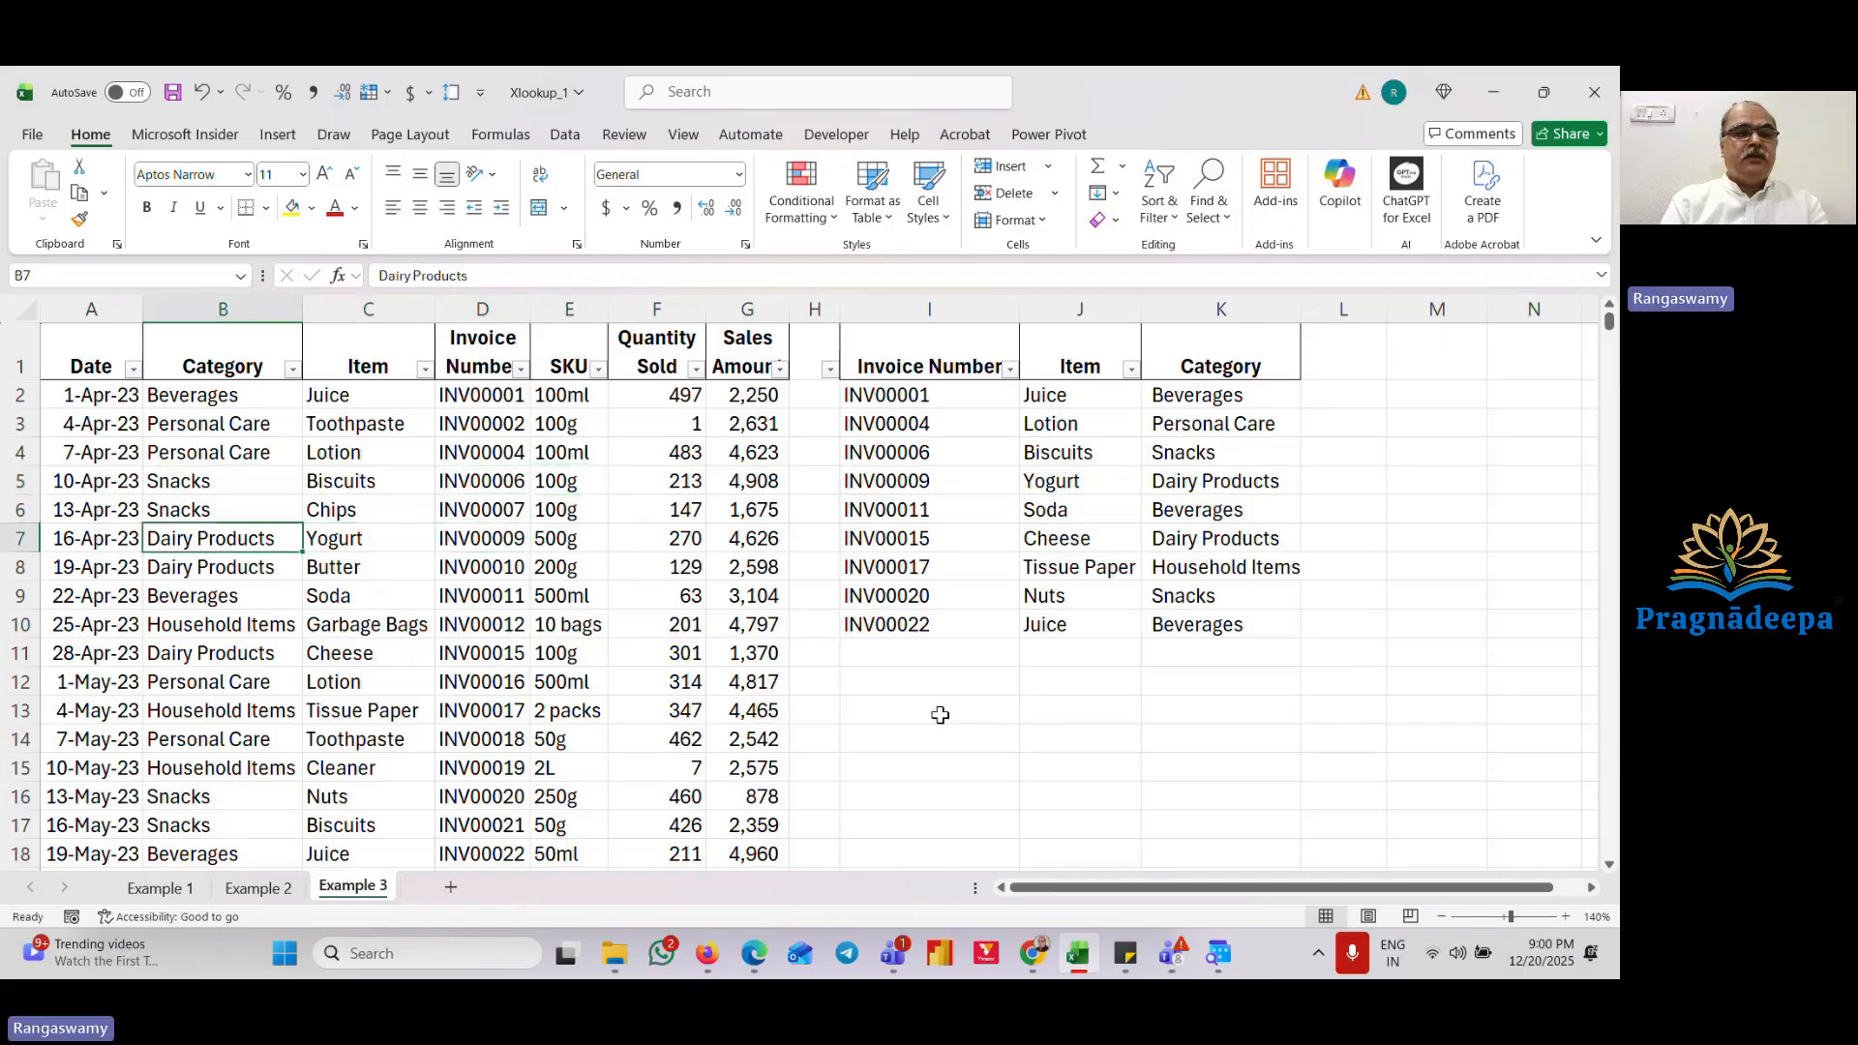
{"action": "key", "text": "Right"}
{"action": "key", "text": "Right"}
{"action": "key", "text": "Right"}
{"action": "key", "text": "Right"}
{"action": "key", "text": "Right"}
{"action": "key", "text": "Right"}
{"action": "key", "text": "Right"}
{"action": "key", "text": "Right"}
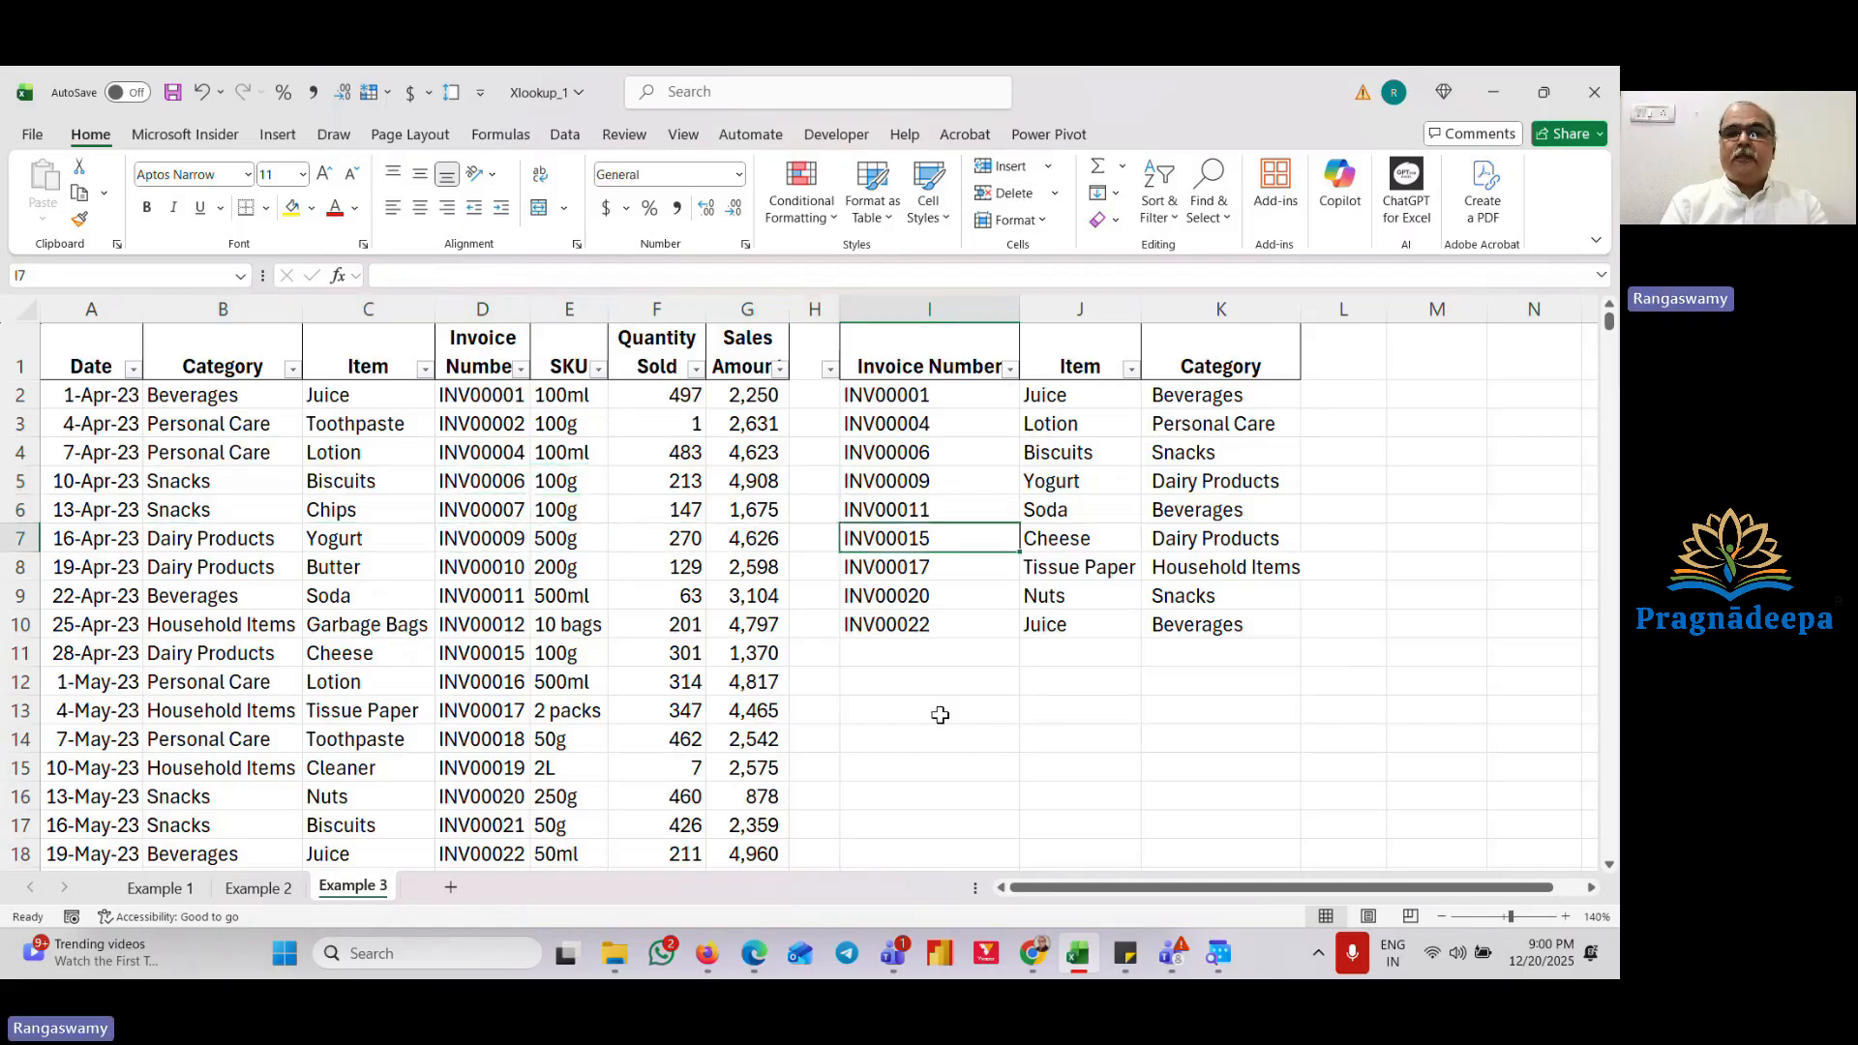
Step: Check the formulas in the filled Item column, from J9 back up to J2
{"action": "key", "text": "Up"}
{"action": "key", "text": "Up"}
{"action": "key", "text": "Down"}
{"action": "key", "text": "Down"}
{"action": "key", "text": "Down"}
{"action": "key", "text": "Down"}
{"action": "key", "text": "Down"}
{"action": "key", "text": "Up"}
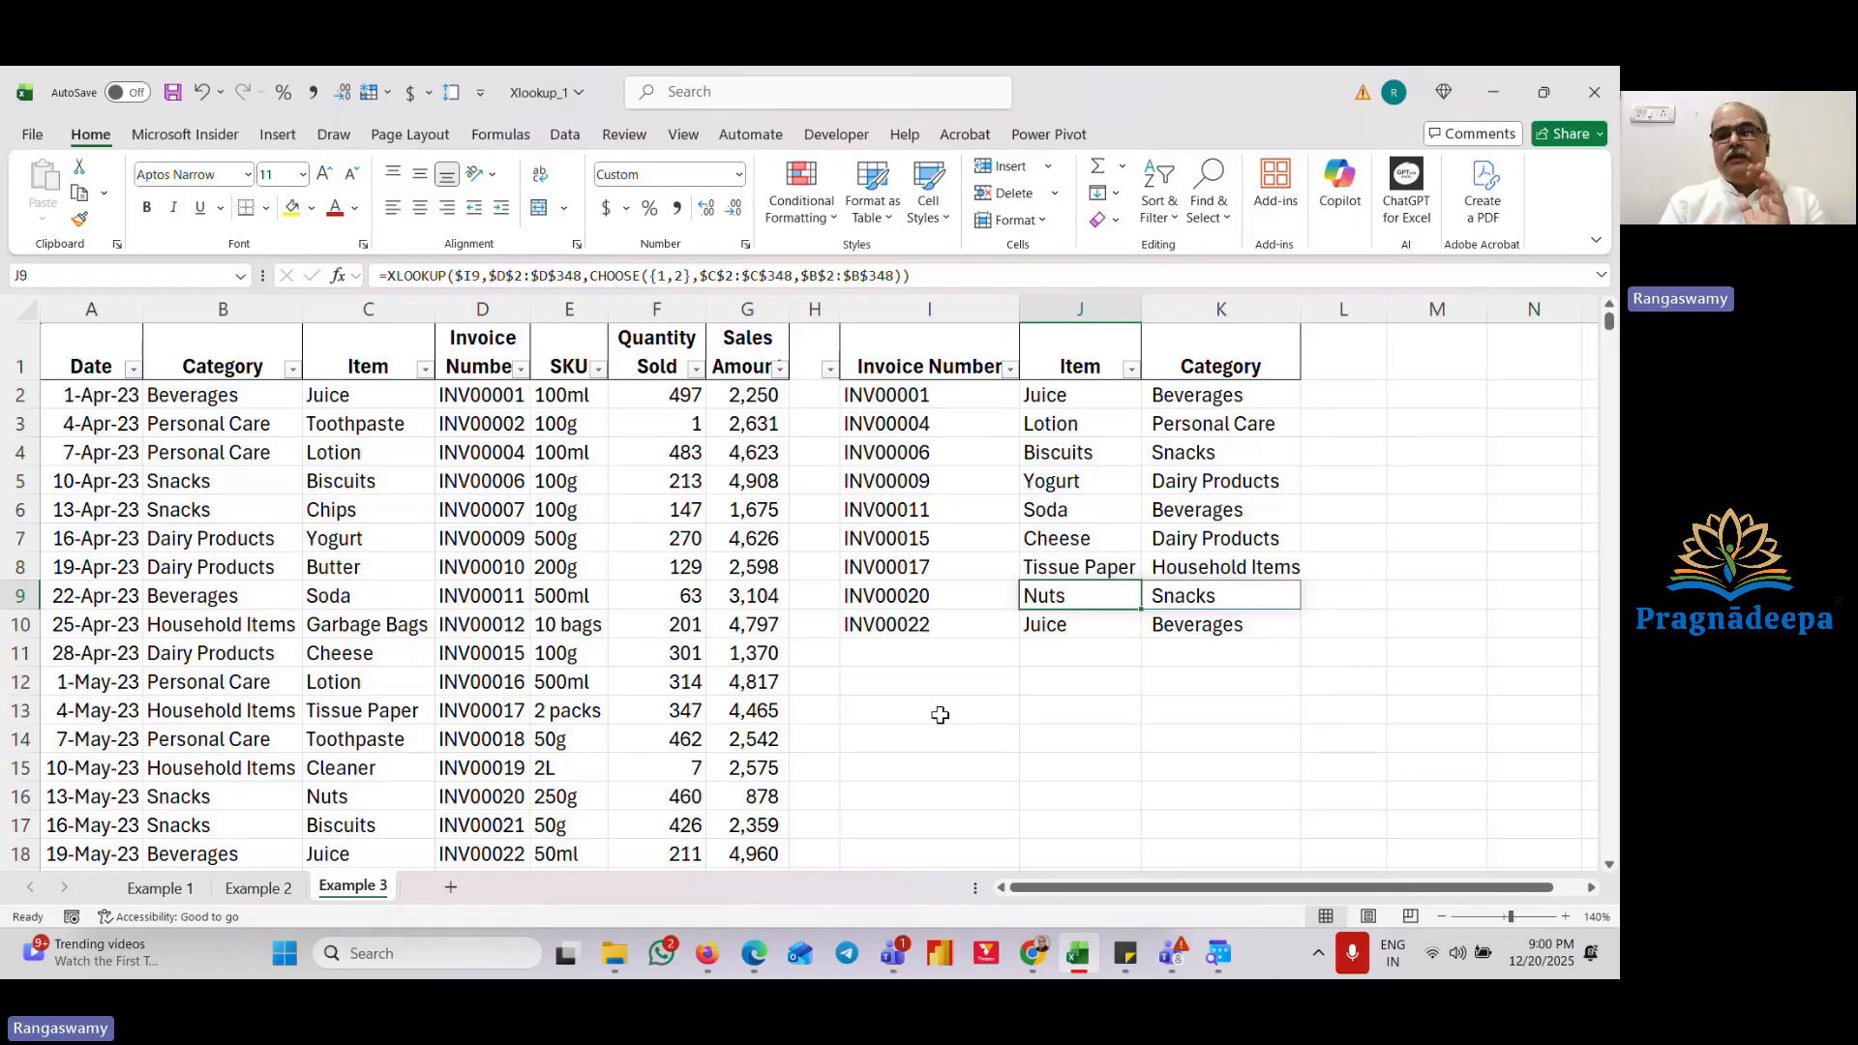
{"action": "key", "text": "ctrl+Up"}
{"action": "key", "text": "Down"}
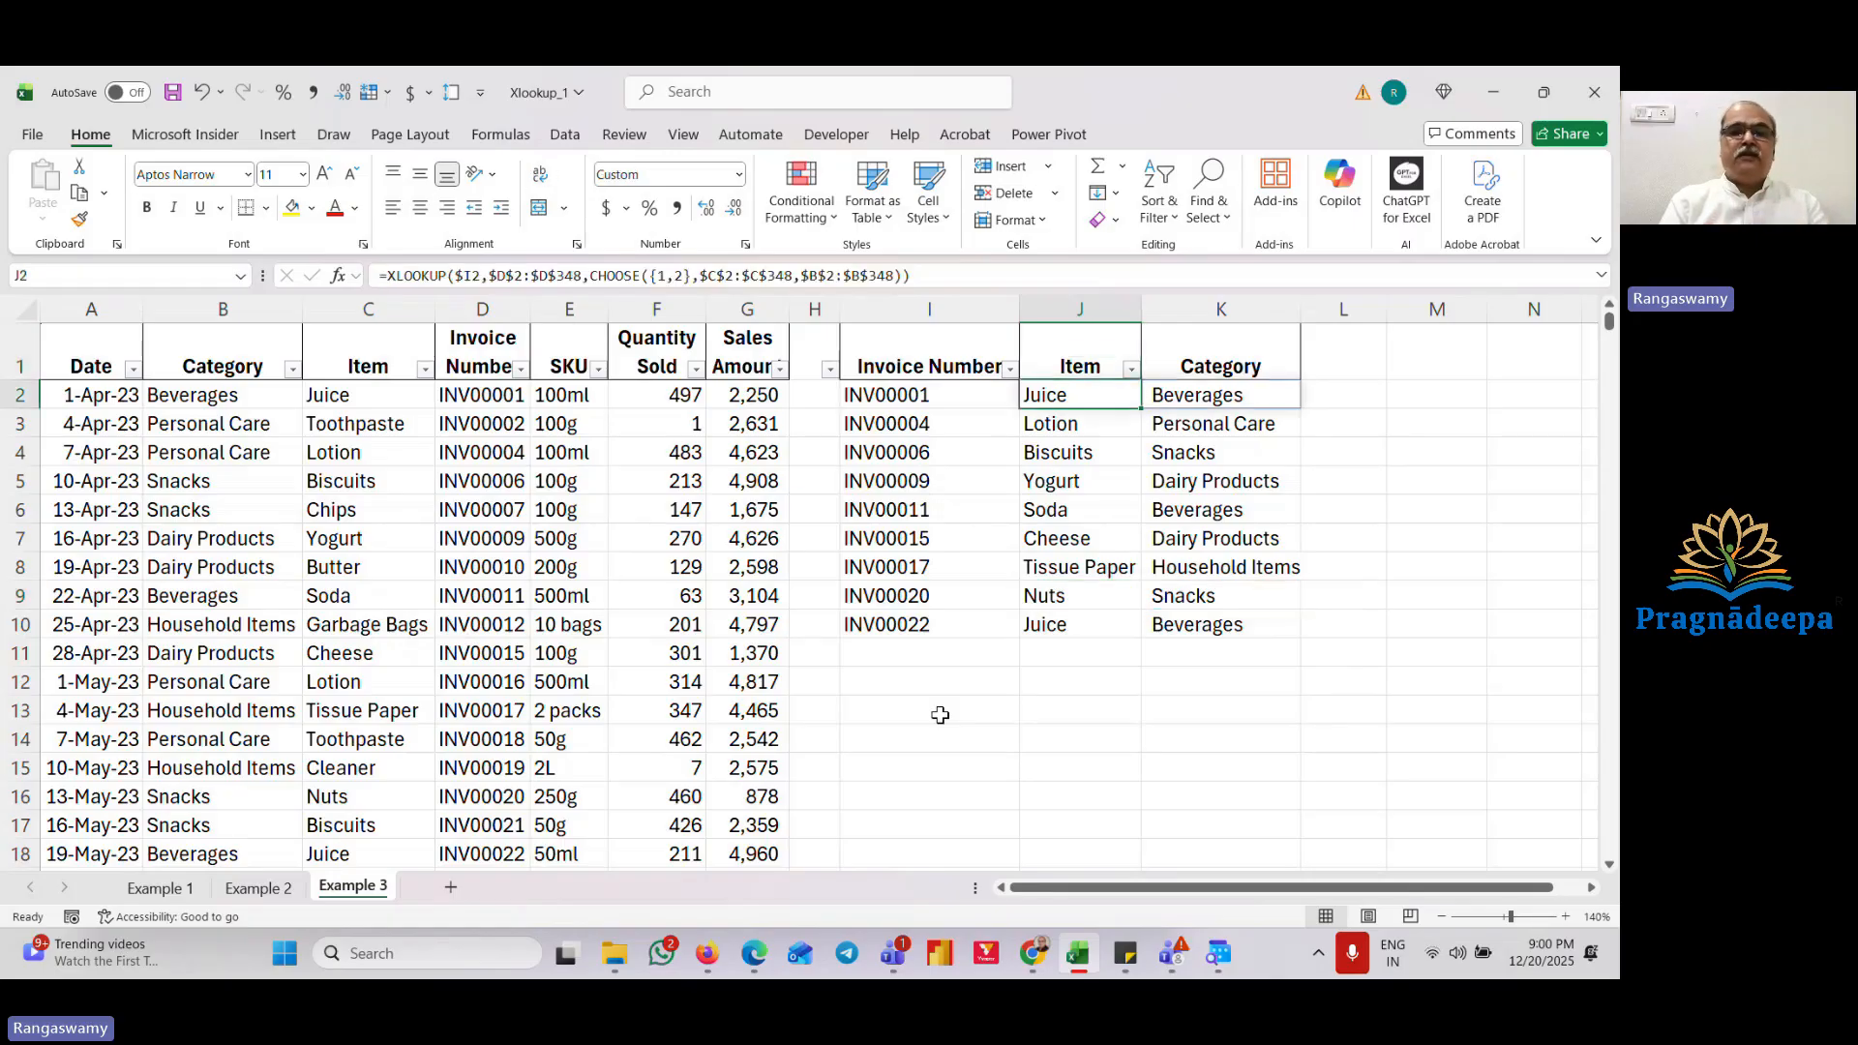